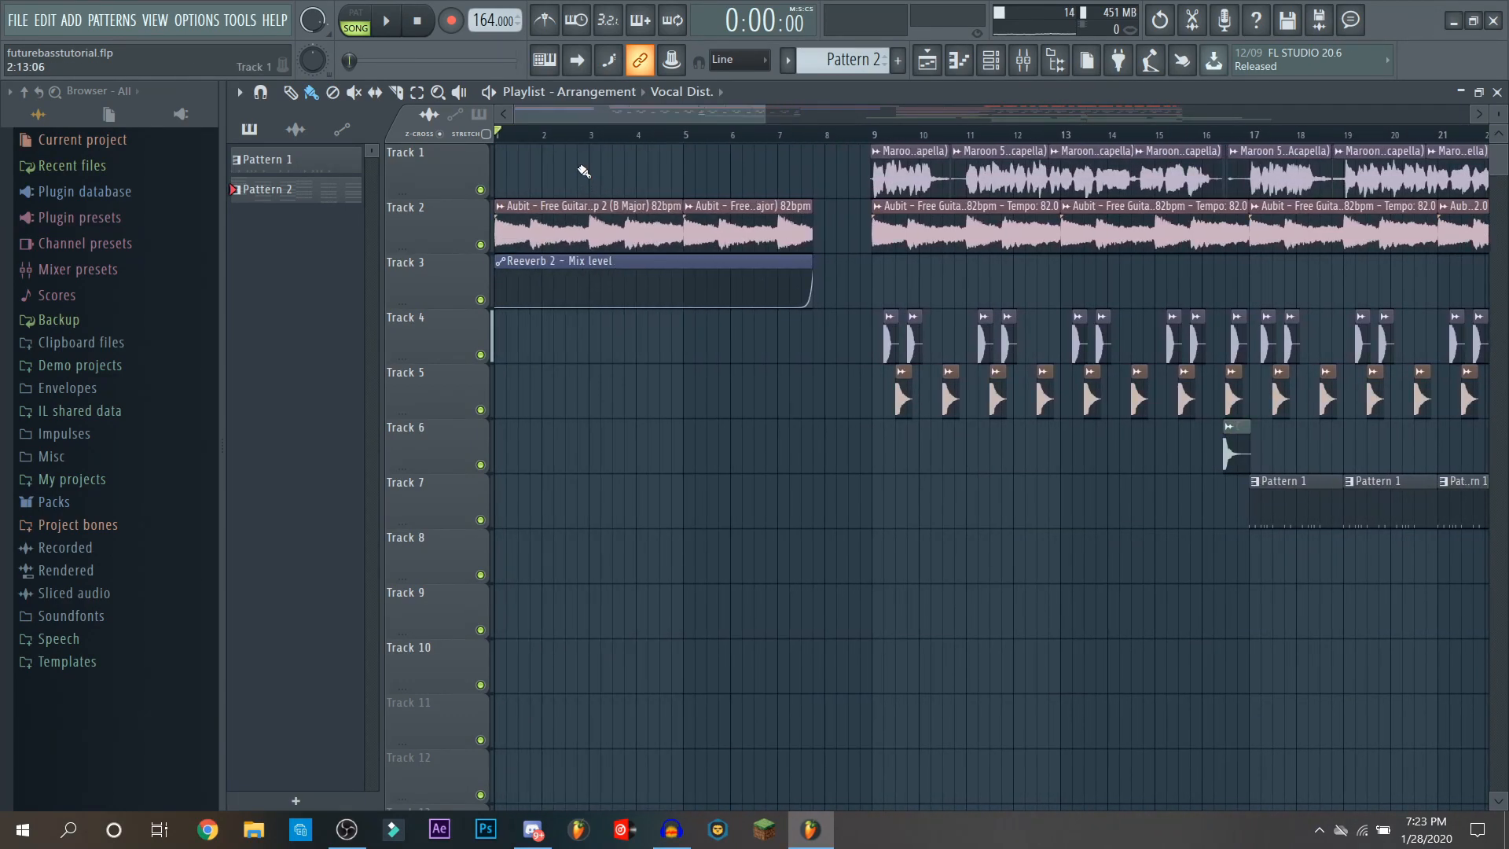
Step: Look through the whole playlist arrangement, from the guitar intro to the final drop and back to the start
drag(602, 111, 1187, 334)
drag(1180, 124, 543, 160)
drag(635, 110, 1232, 242)
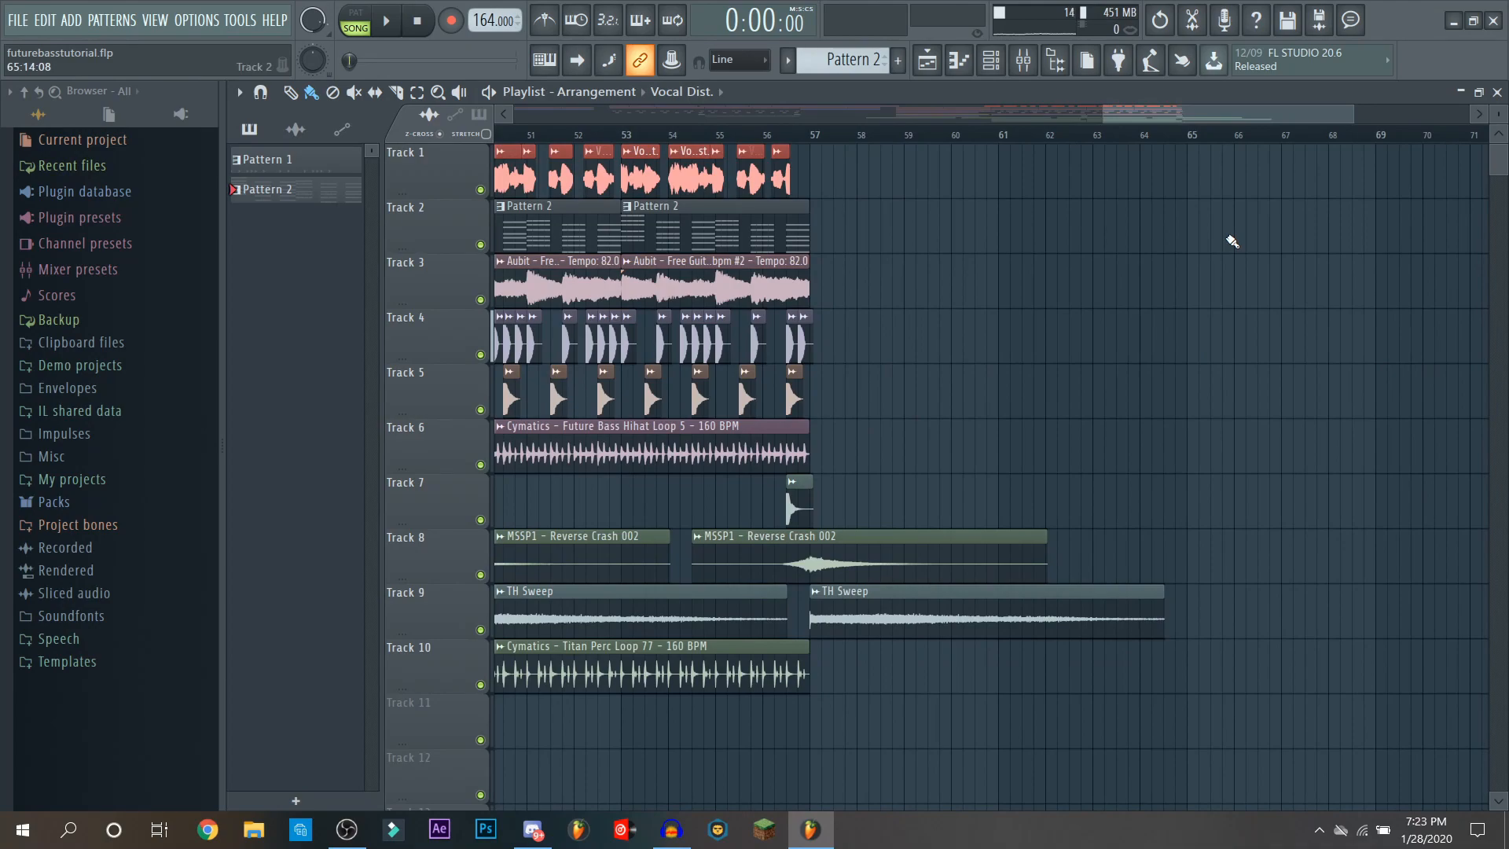
drag(1257, 146, 624, 169)
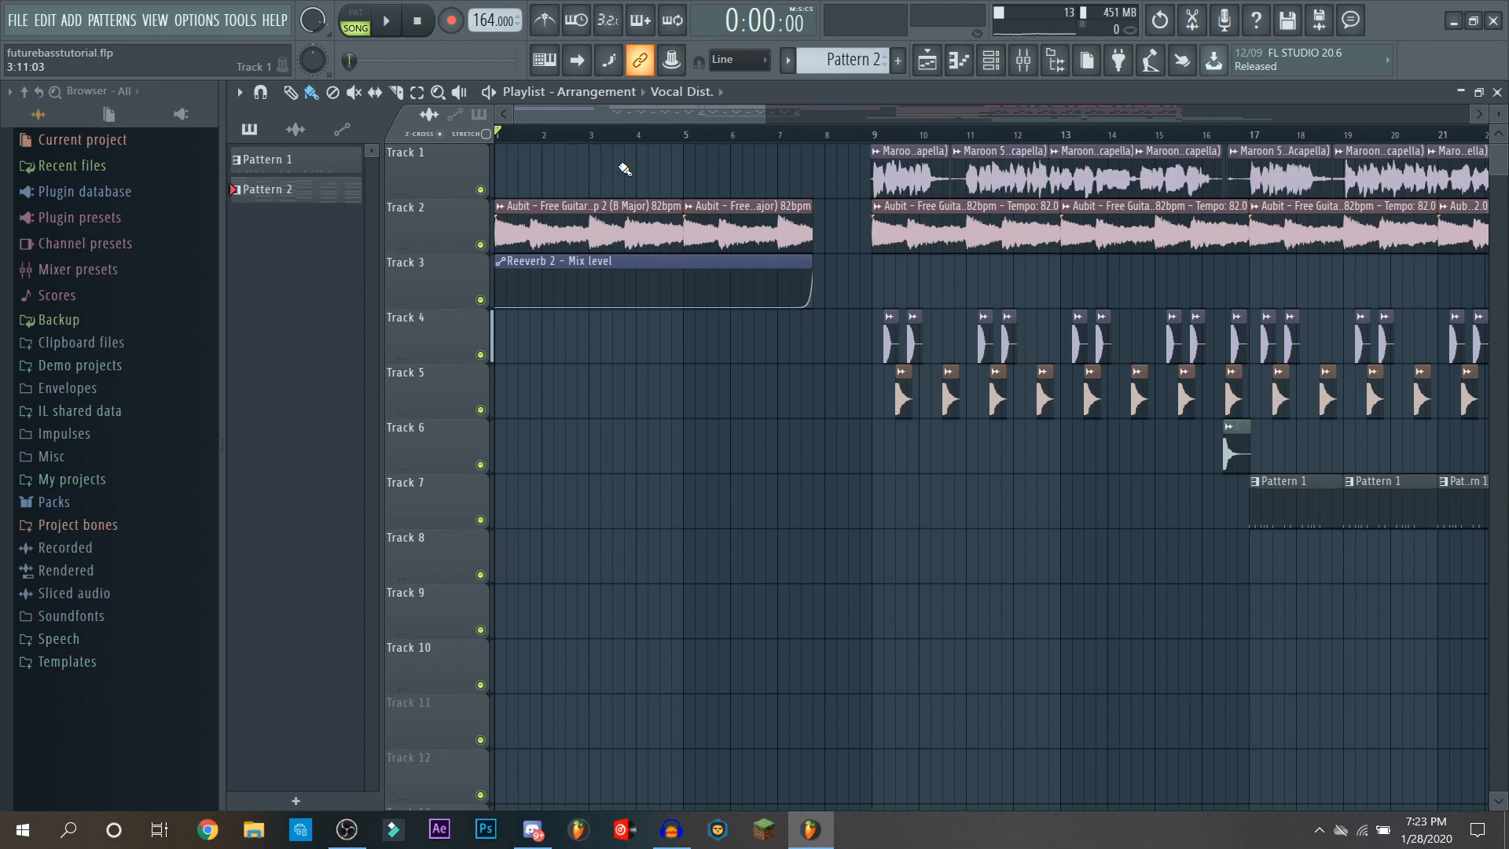
drag(563, 116, 968, 182)
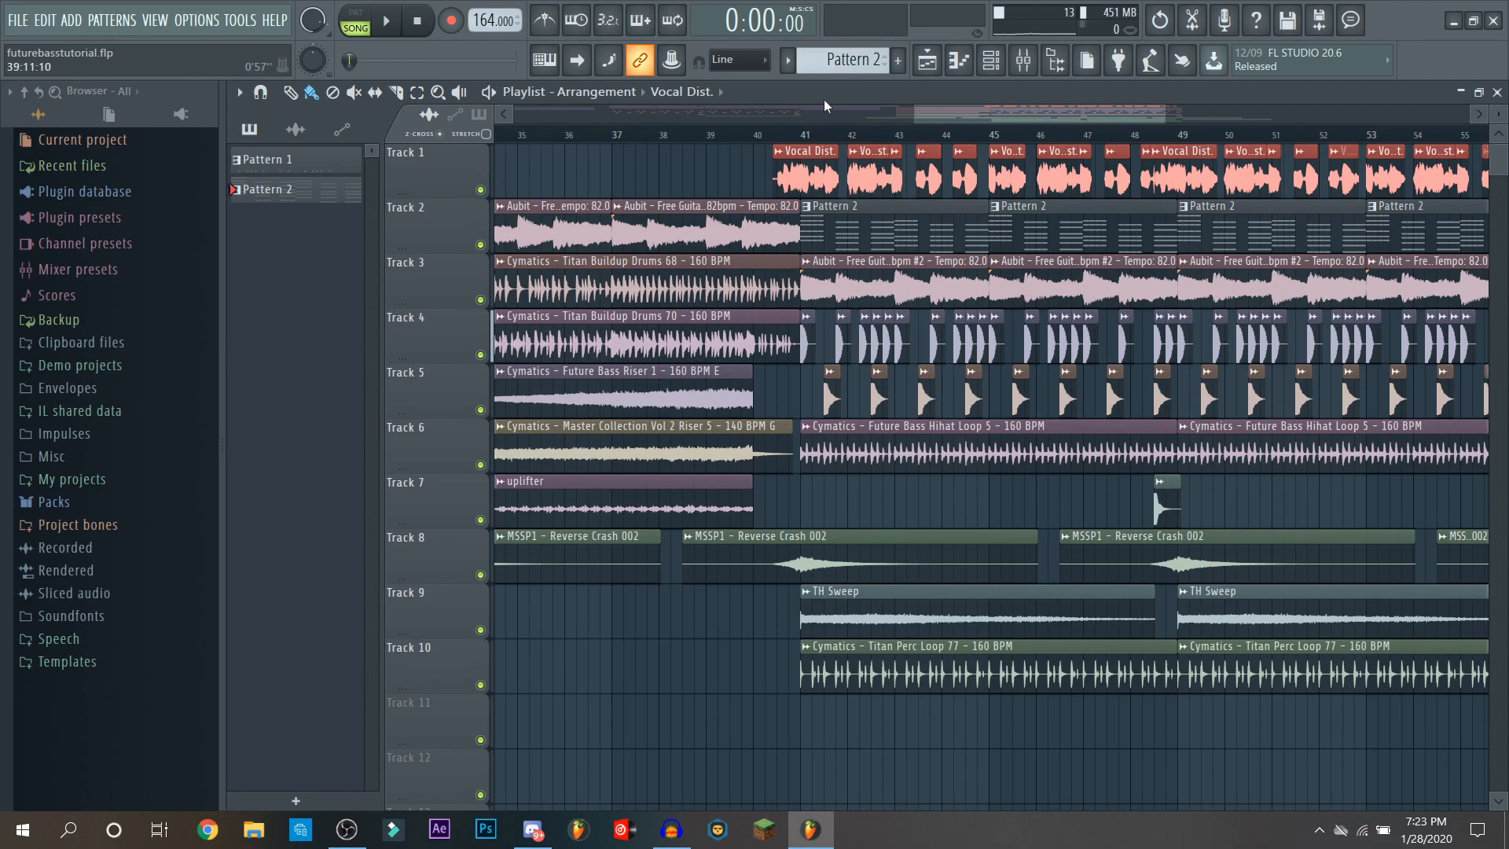
drag(954, 118, 552, 118)
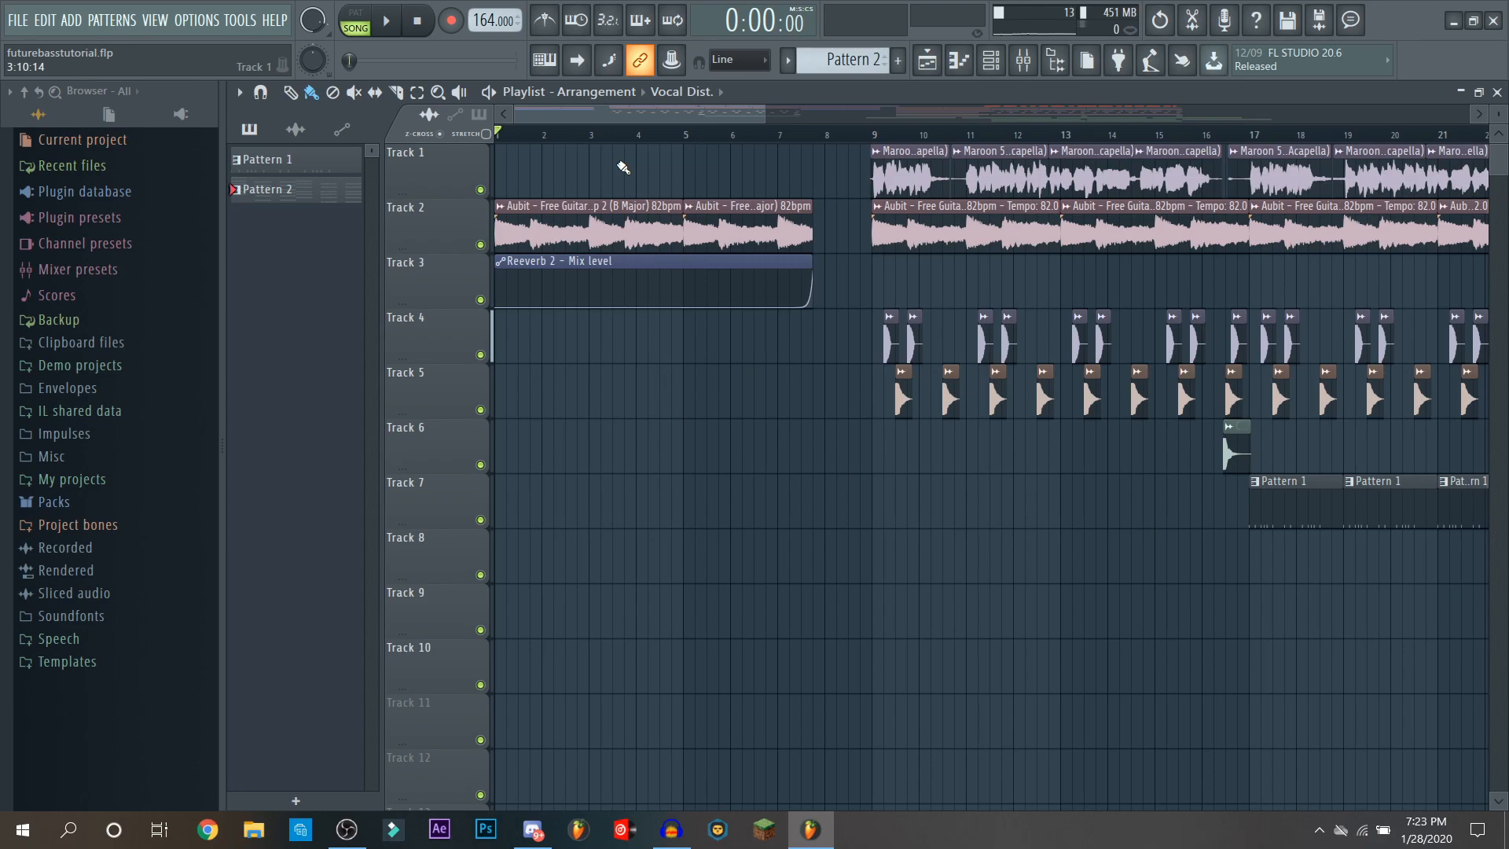
drag(642, 118, 1232, 167)
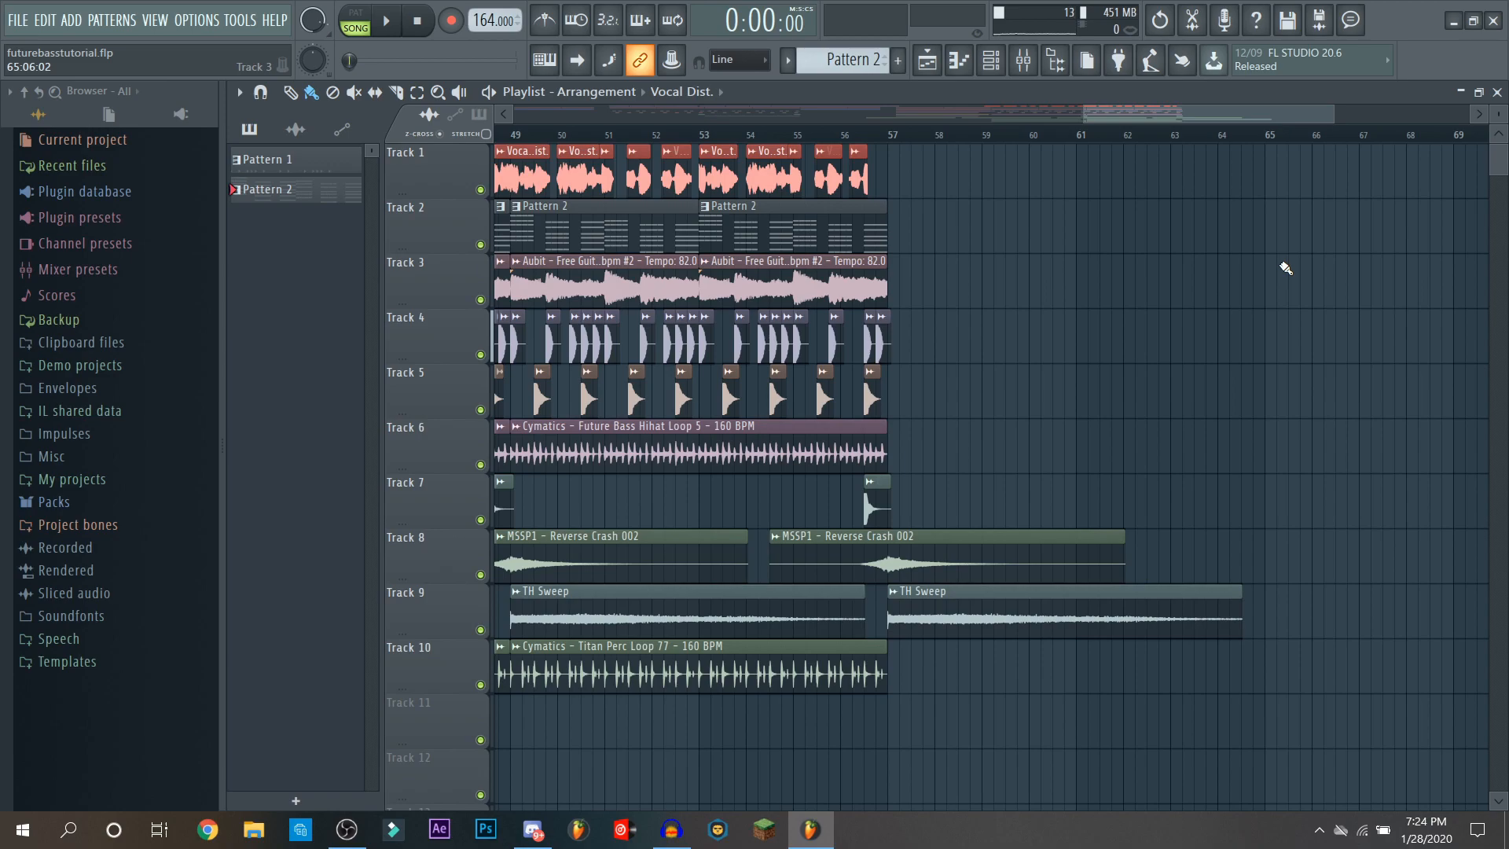
drag(1111, 115, 528, 170)
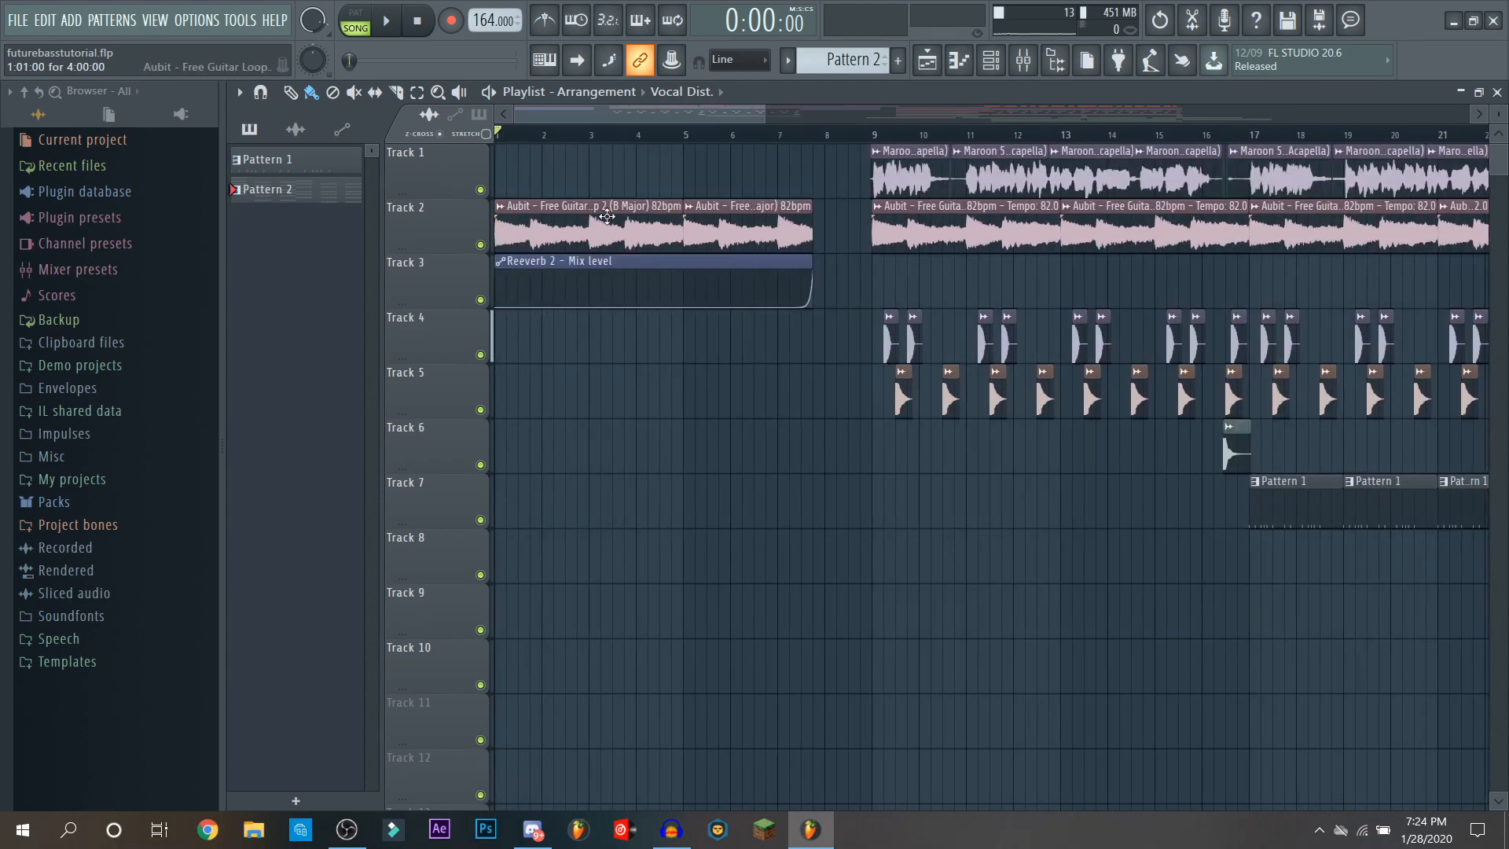
Step: Place the playhead at bar 9, look over the verse clips, and return the playhead to the song start
click(879, 134)
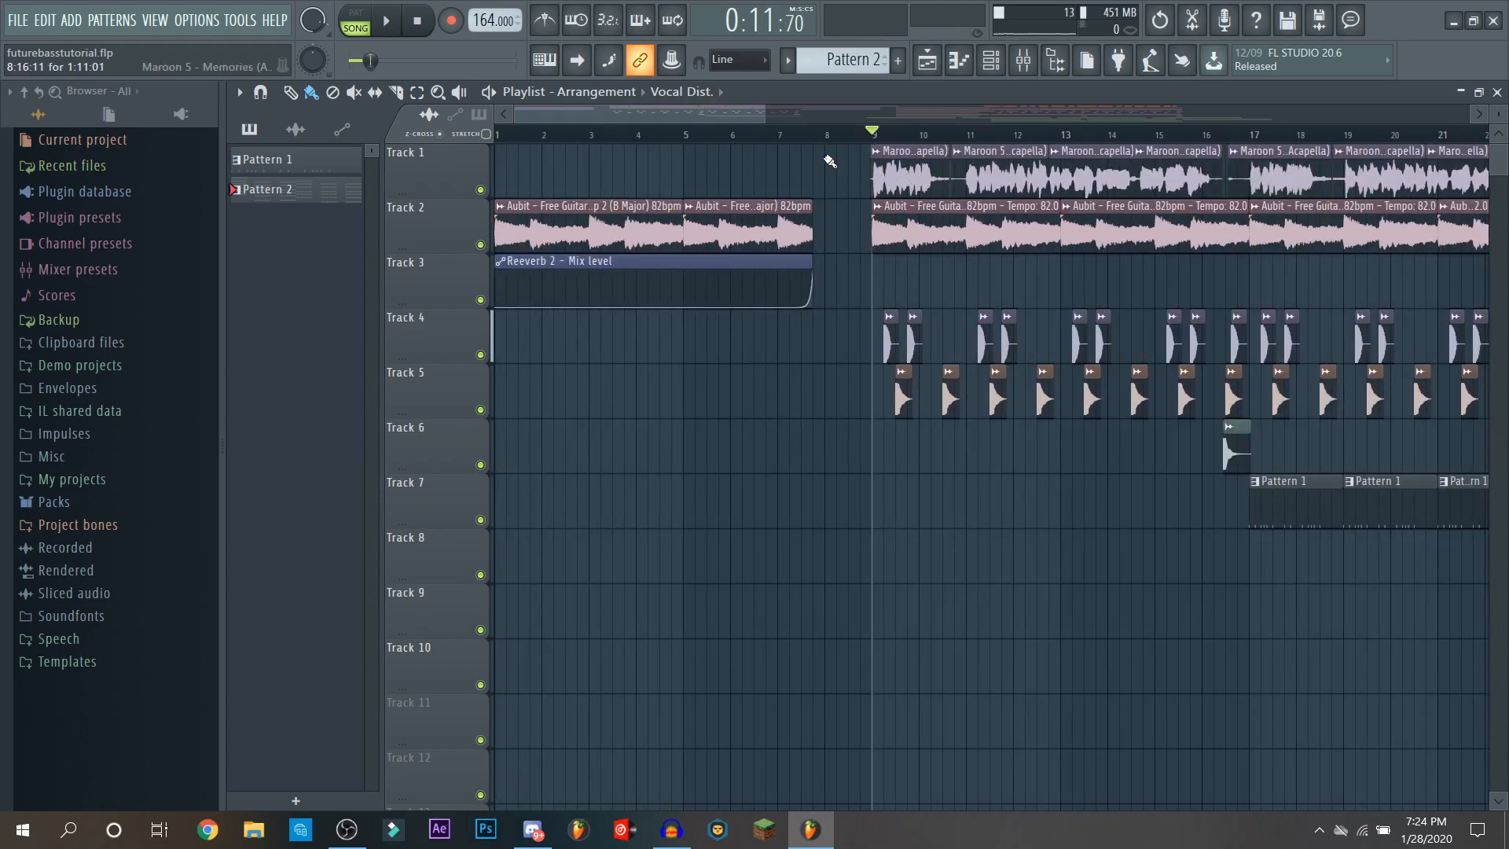
drag(724, 116, 790, 129)
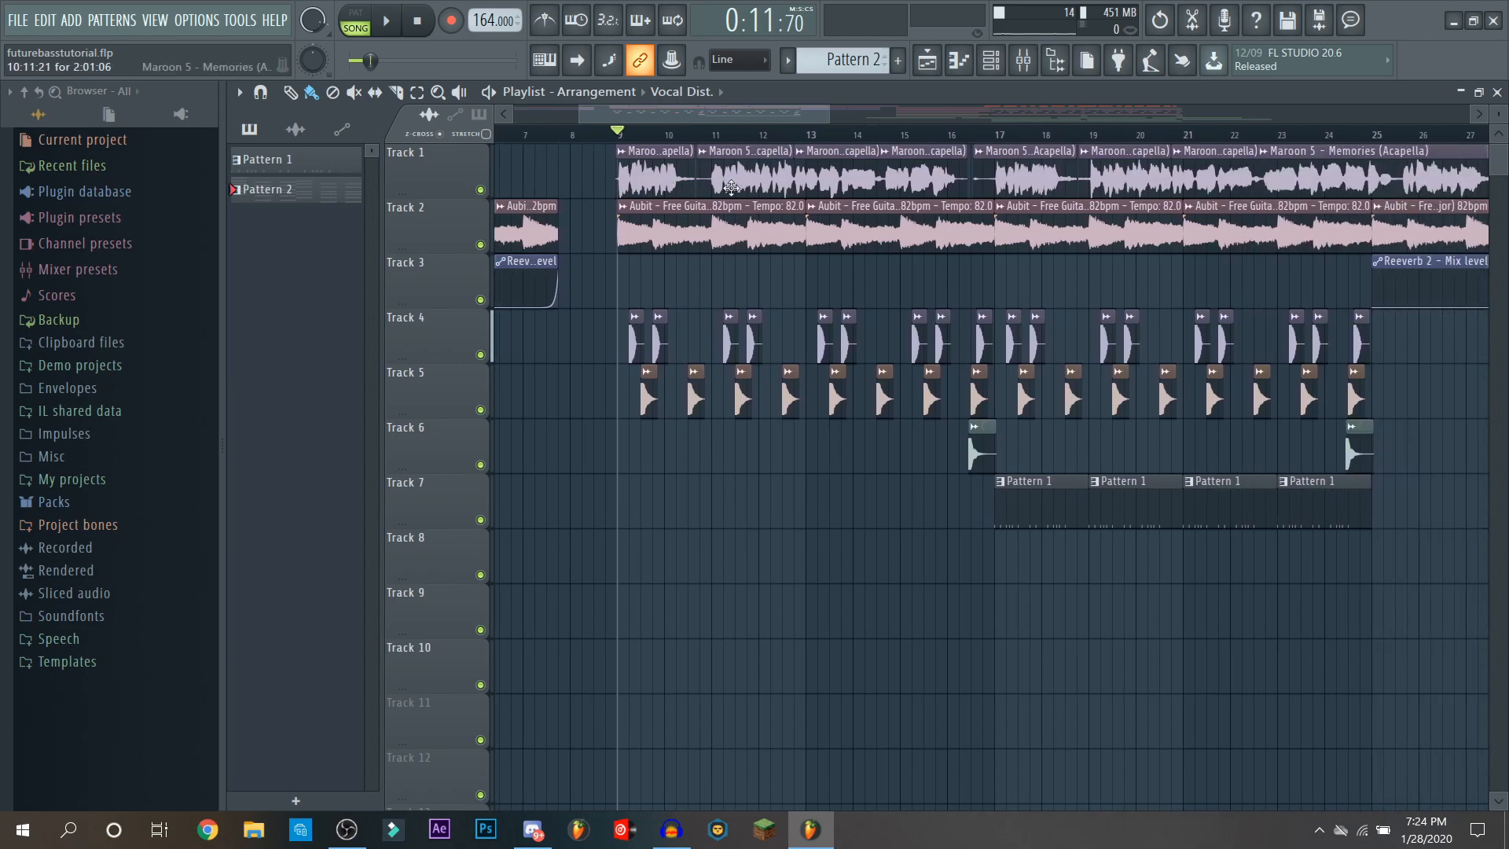
key(XF86AudioLowerVolume)
drag(616, 115, 553, 186)
drag(710, 119, 626, 149)
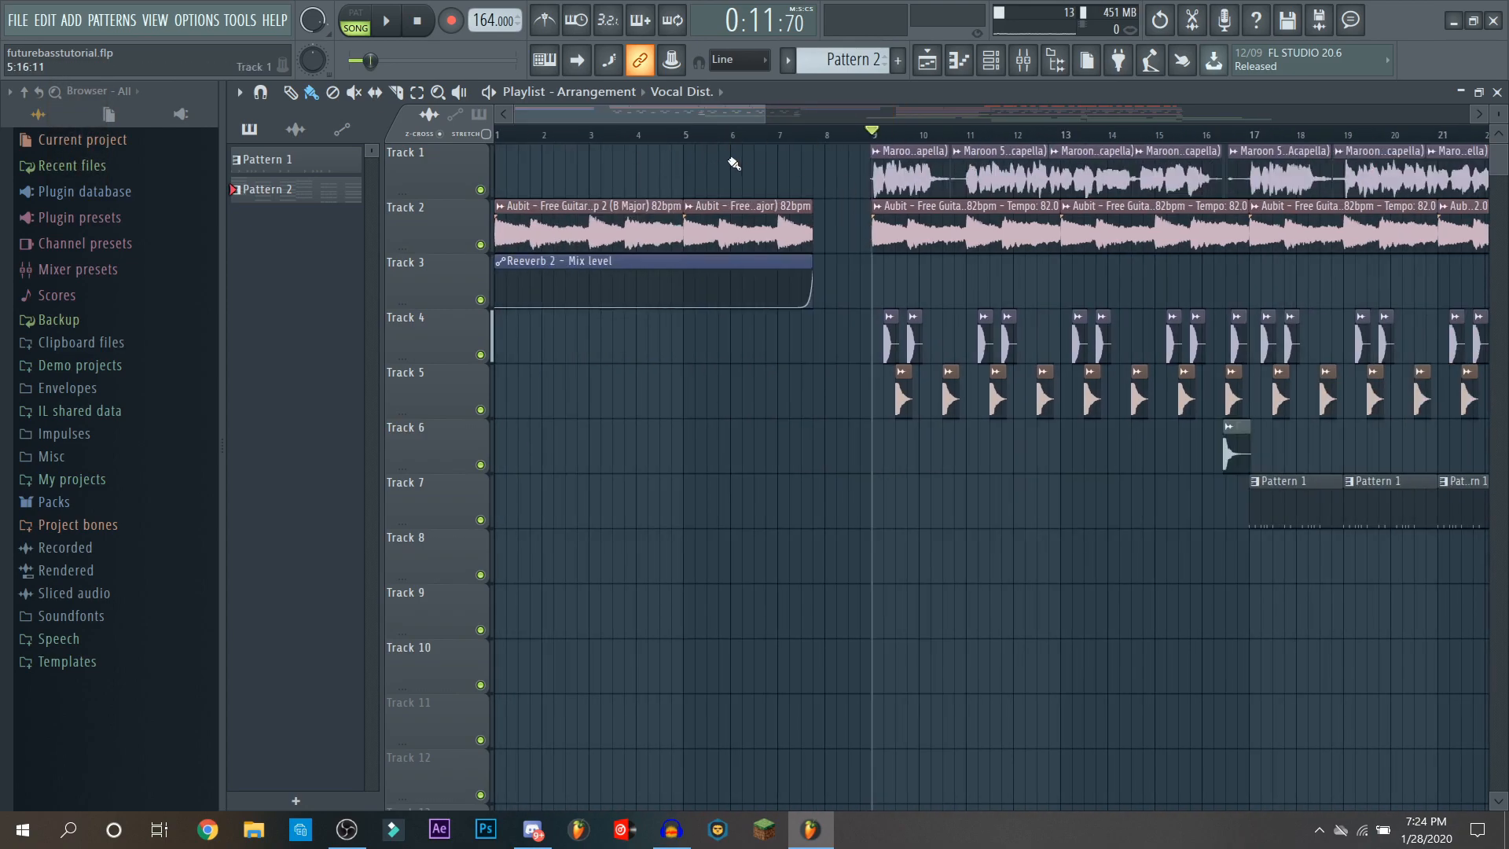
click(418, 22)
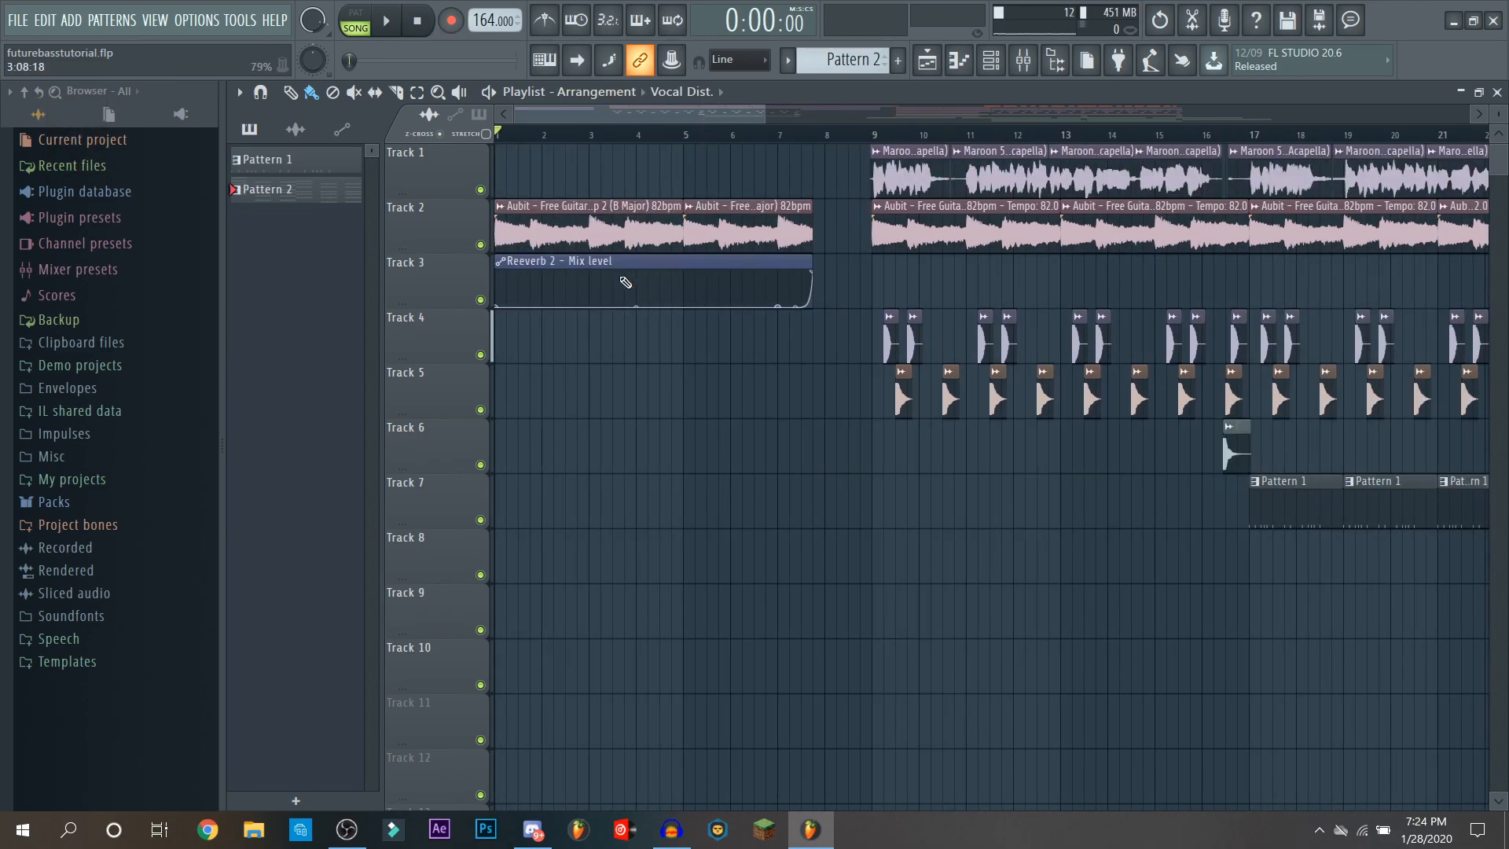
Step: Solo the guitar loop on Track 2, checking the Reeverb 2 mix level track by enabling and muting it again
right_click(480, 245)
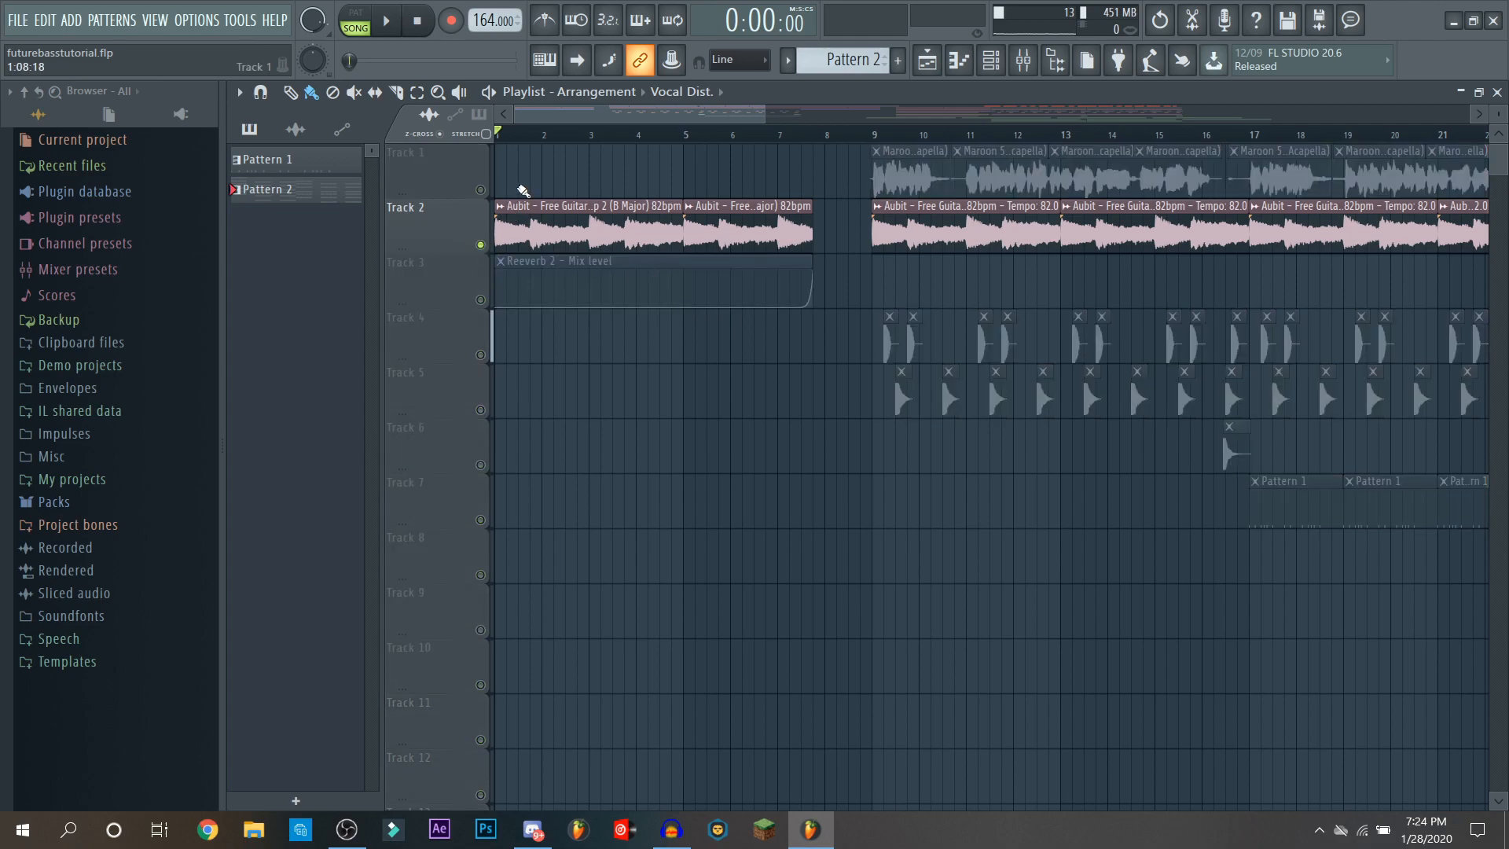
drag(663, 120, 443, 173)
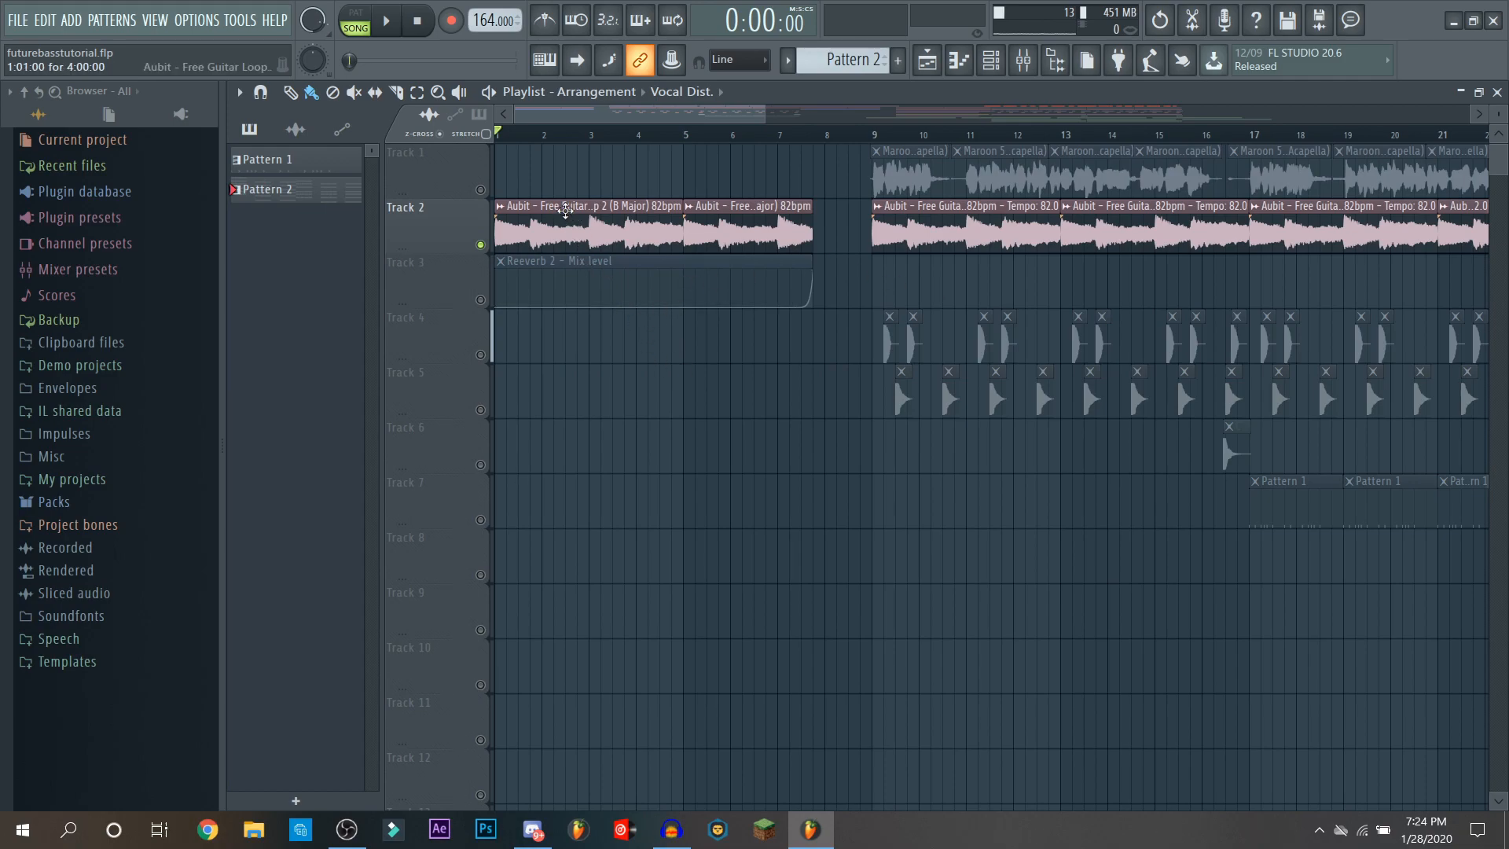
drag(595, 114, 578, 173)
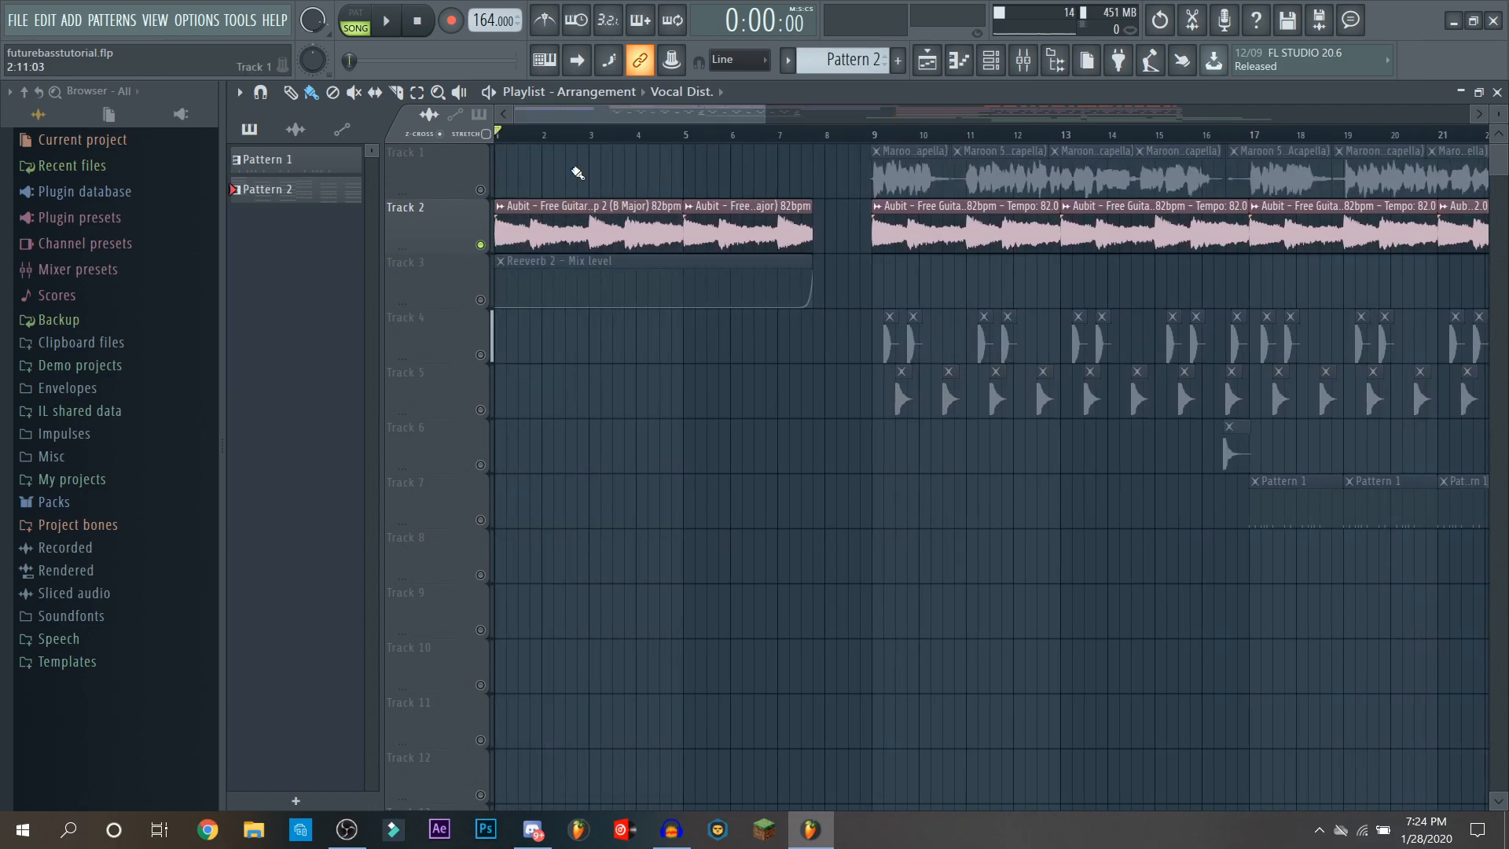
drag(595, 118, 354, 110)
click(481, 300)
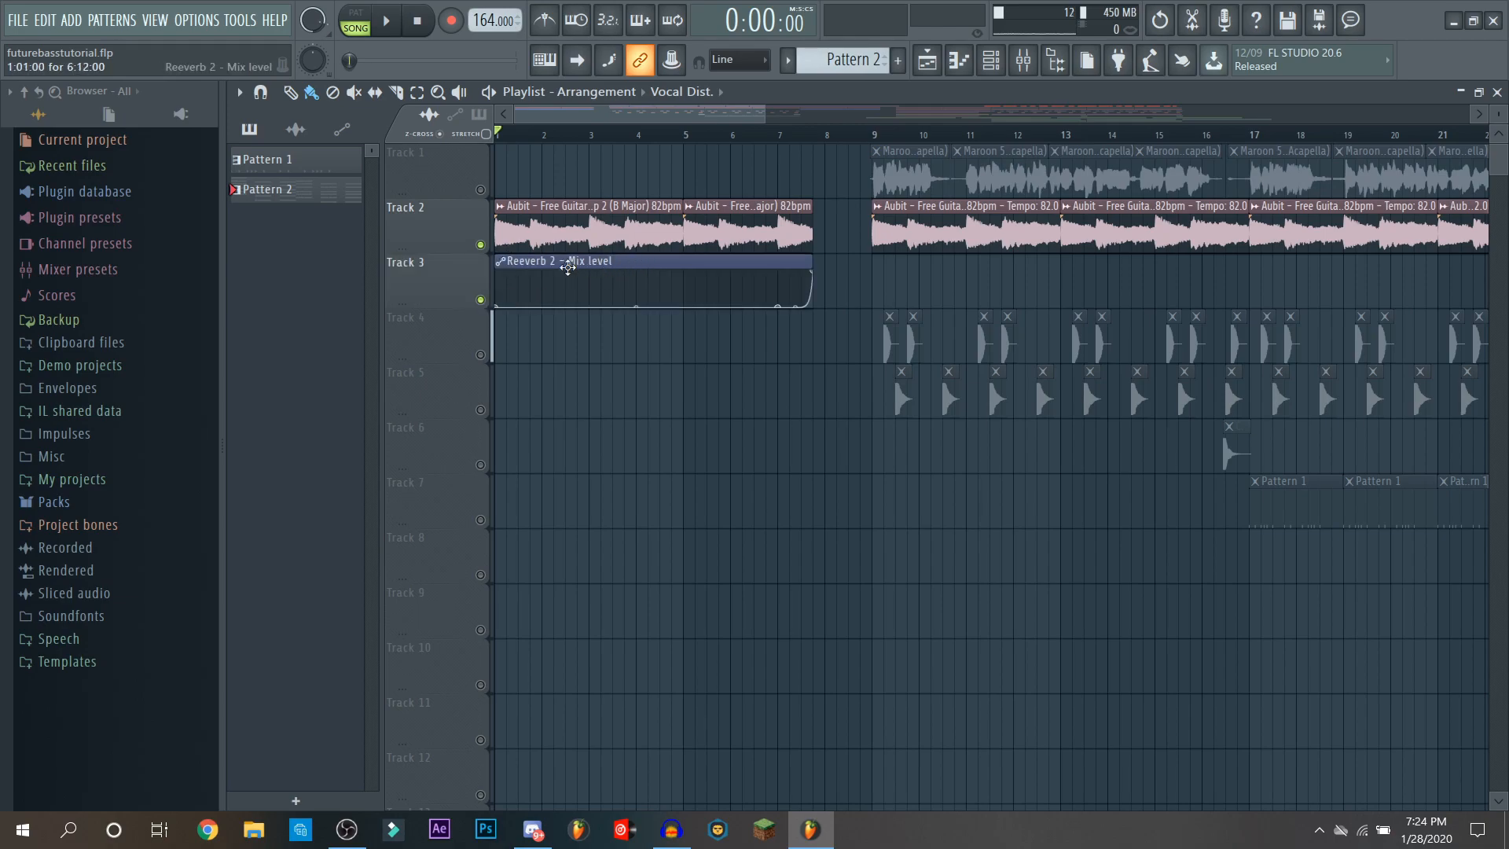
click(481, 300)
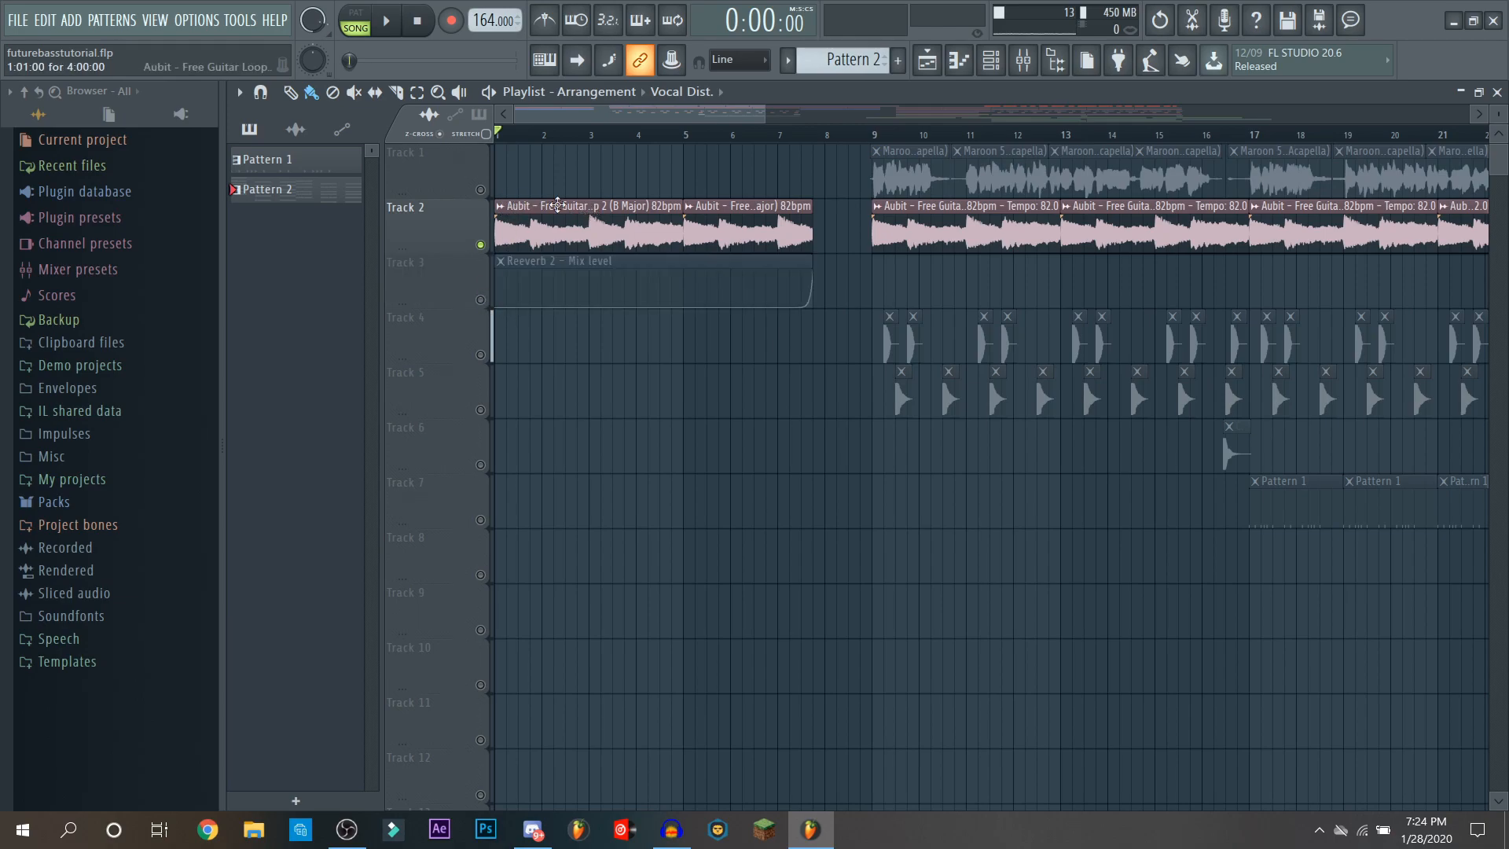
Step: Inspect the Fruity Reeverb 2 settings on the intro guitar loop's mixer insert, and close the plugin
click(558, 205)
key(F9)
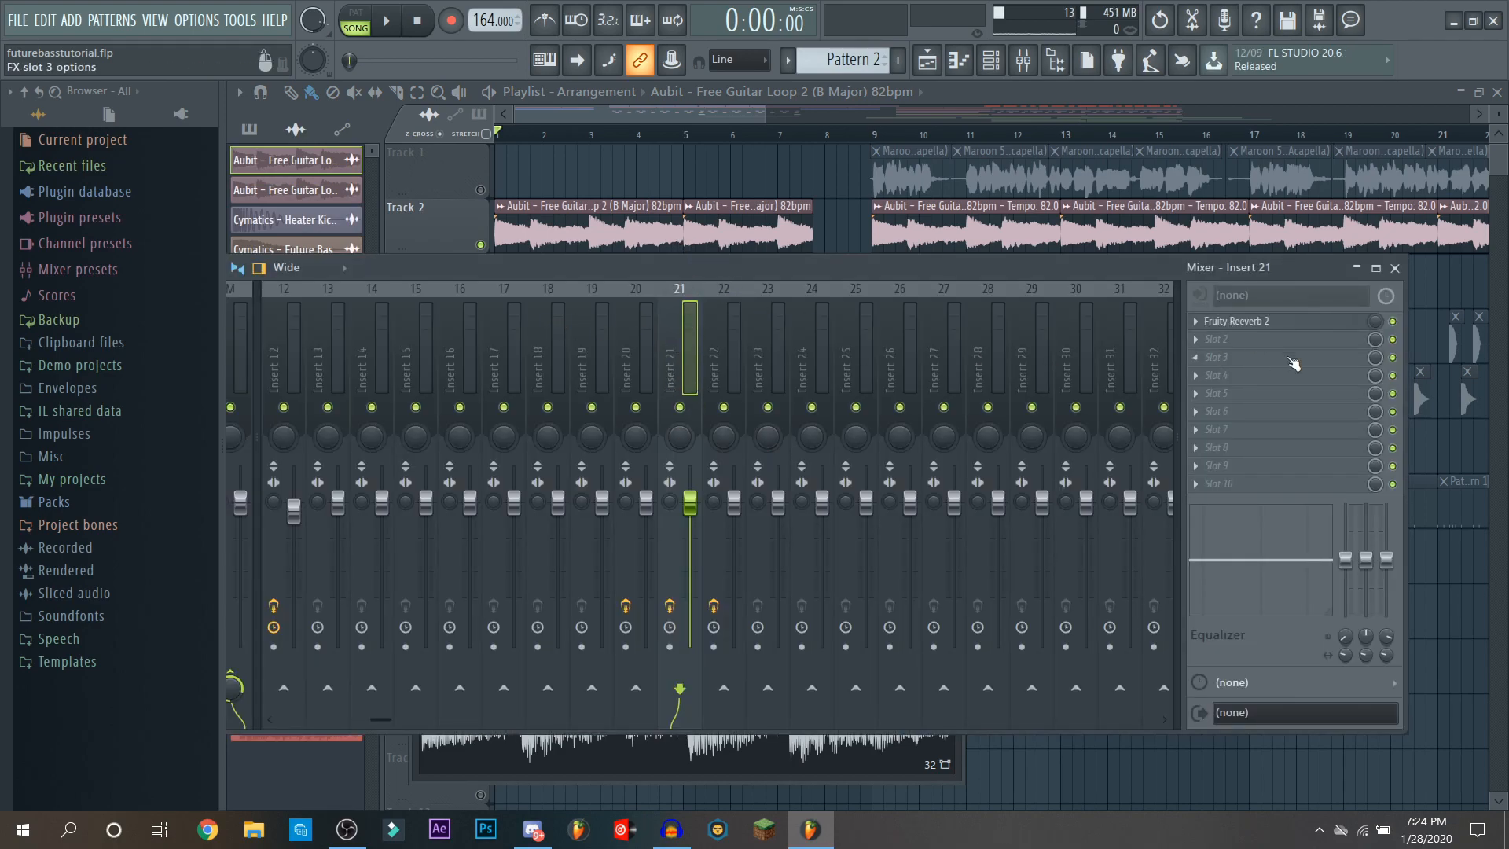
click(1256, 322)
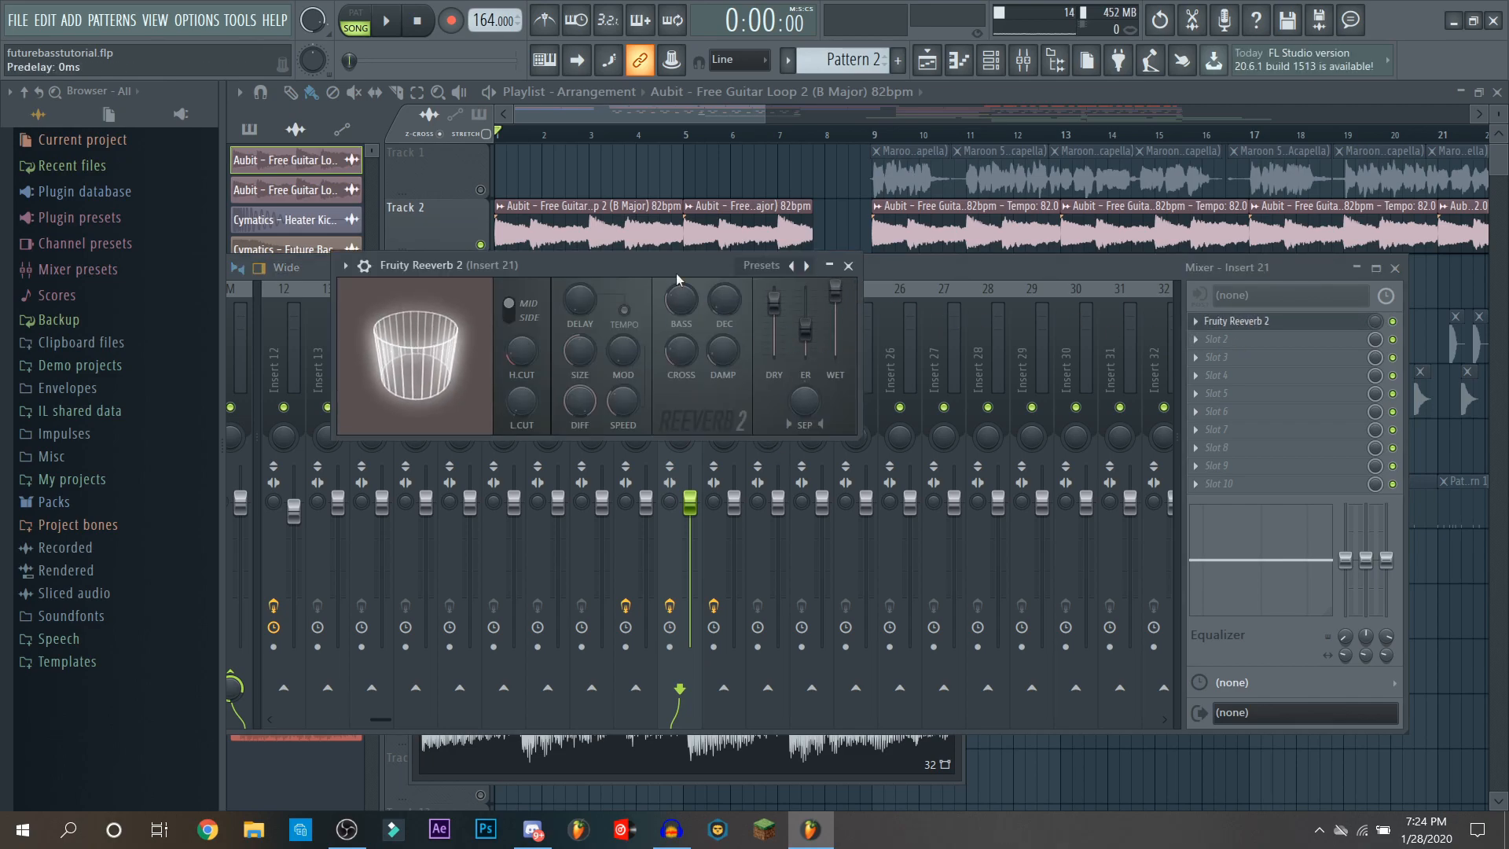
click(849, 266)
Step: Show the Create automation clip option for the Fruity Reeverb 2 mix level, and close the mixer
right_click(1373, 324)
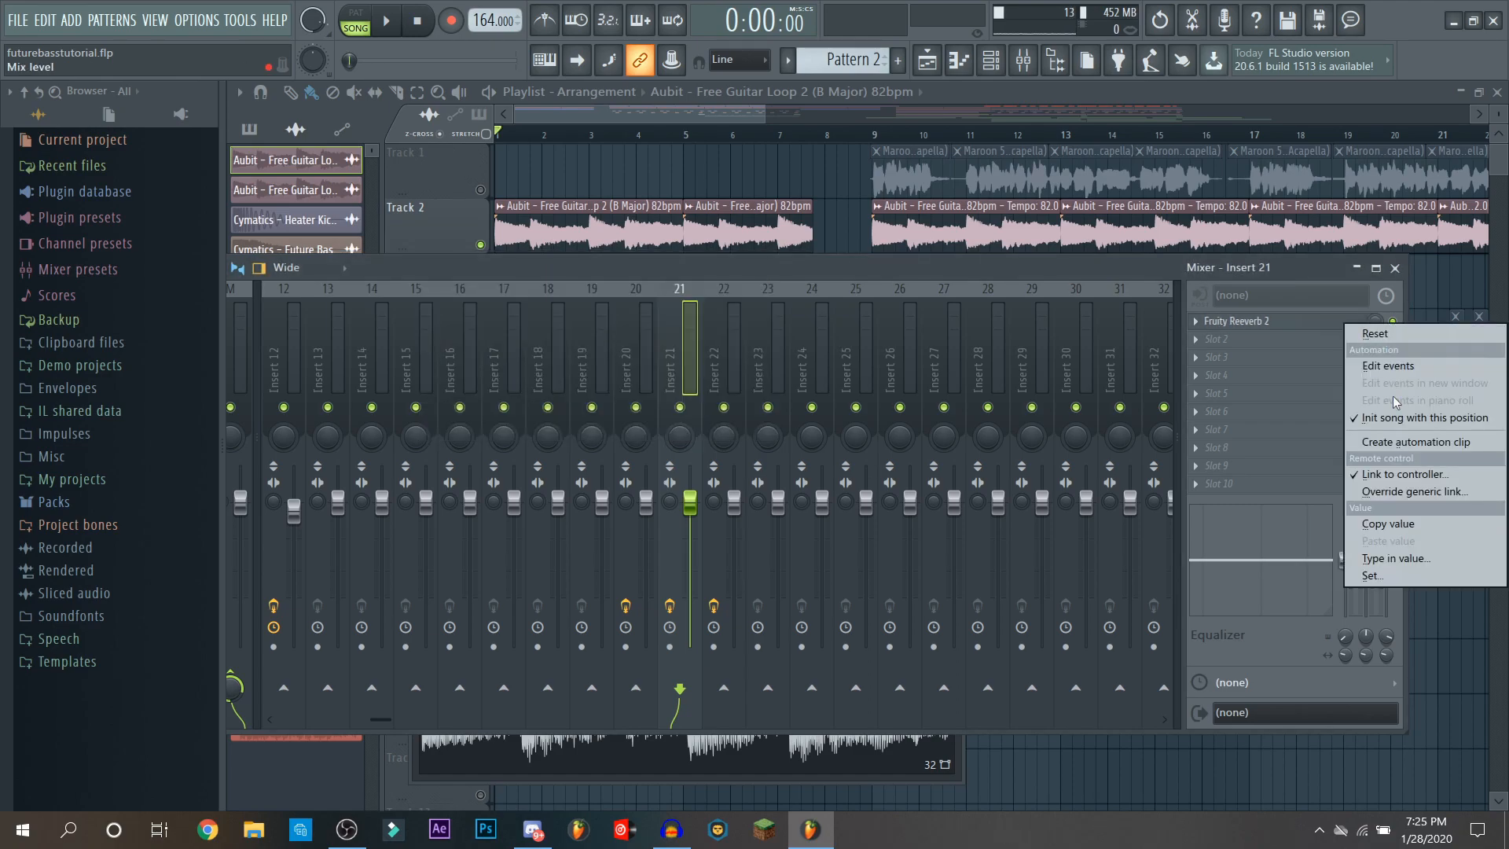
click(1396, 442)
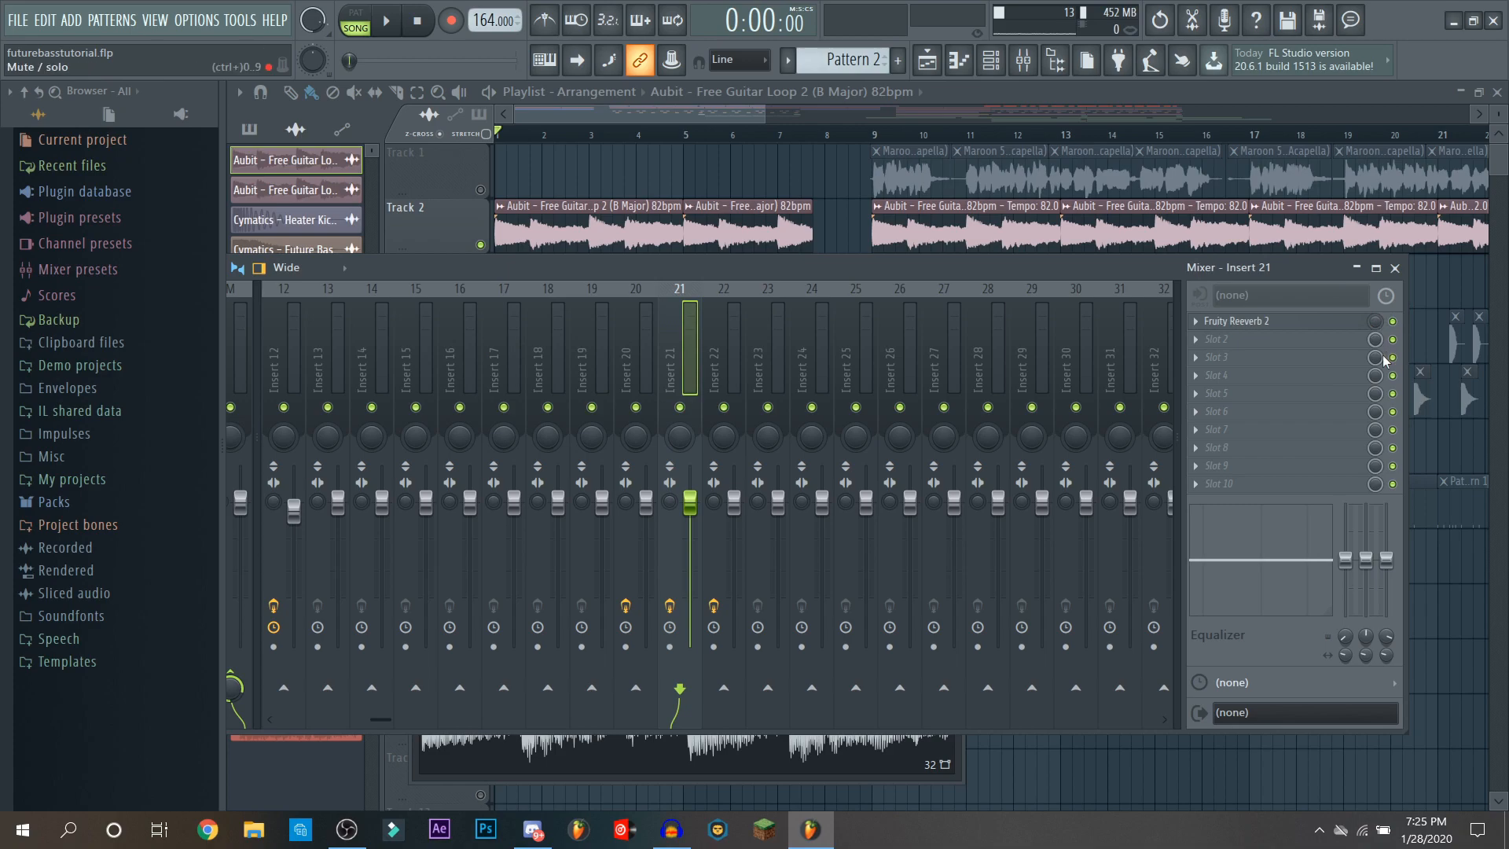
click(1395, 268)
click(956, 345)
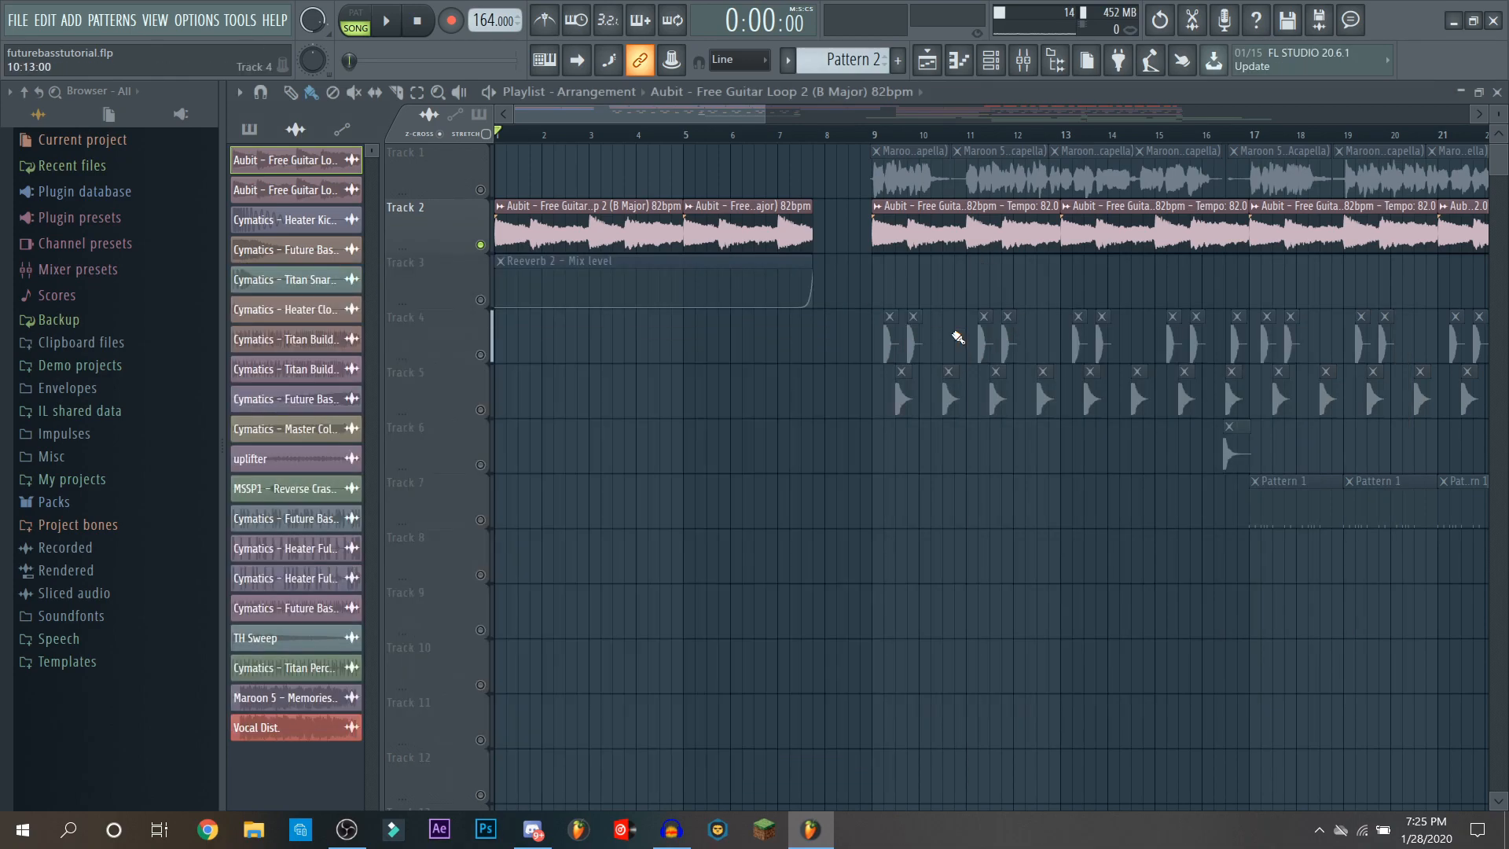
Step: Enable Track 3, play the guitar intro with its reverb mix automation, and unmute all tracks after stopping
click(481, 300)
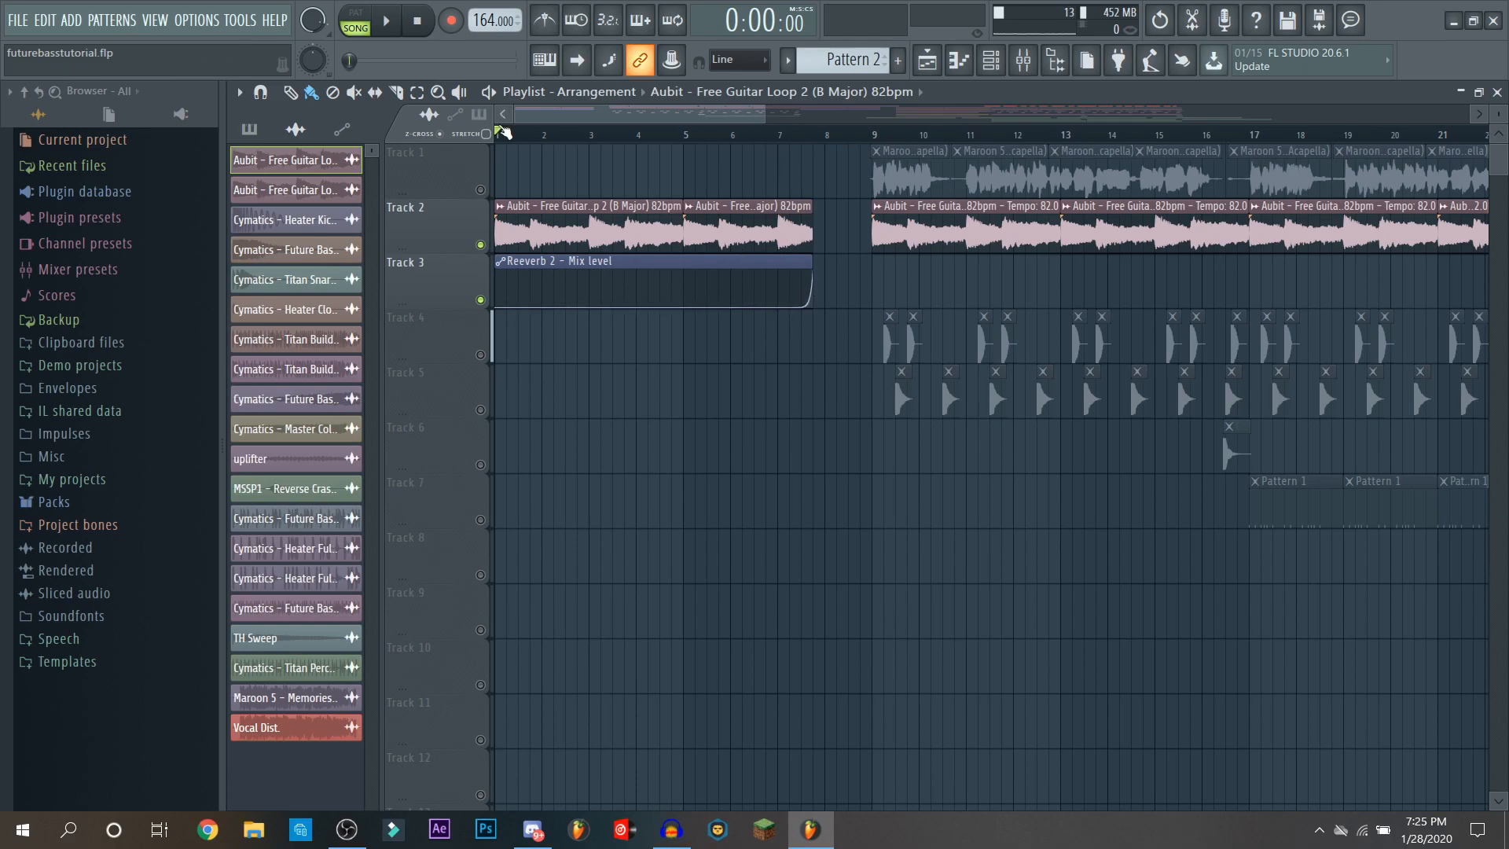
click(391, 21)
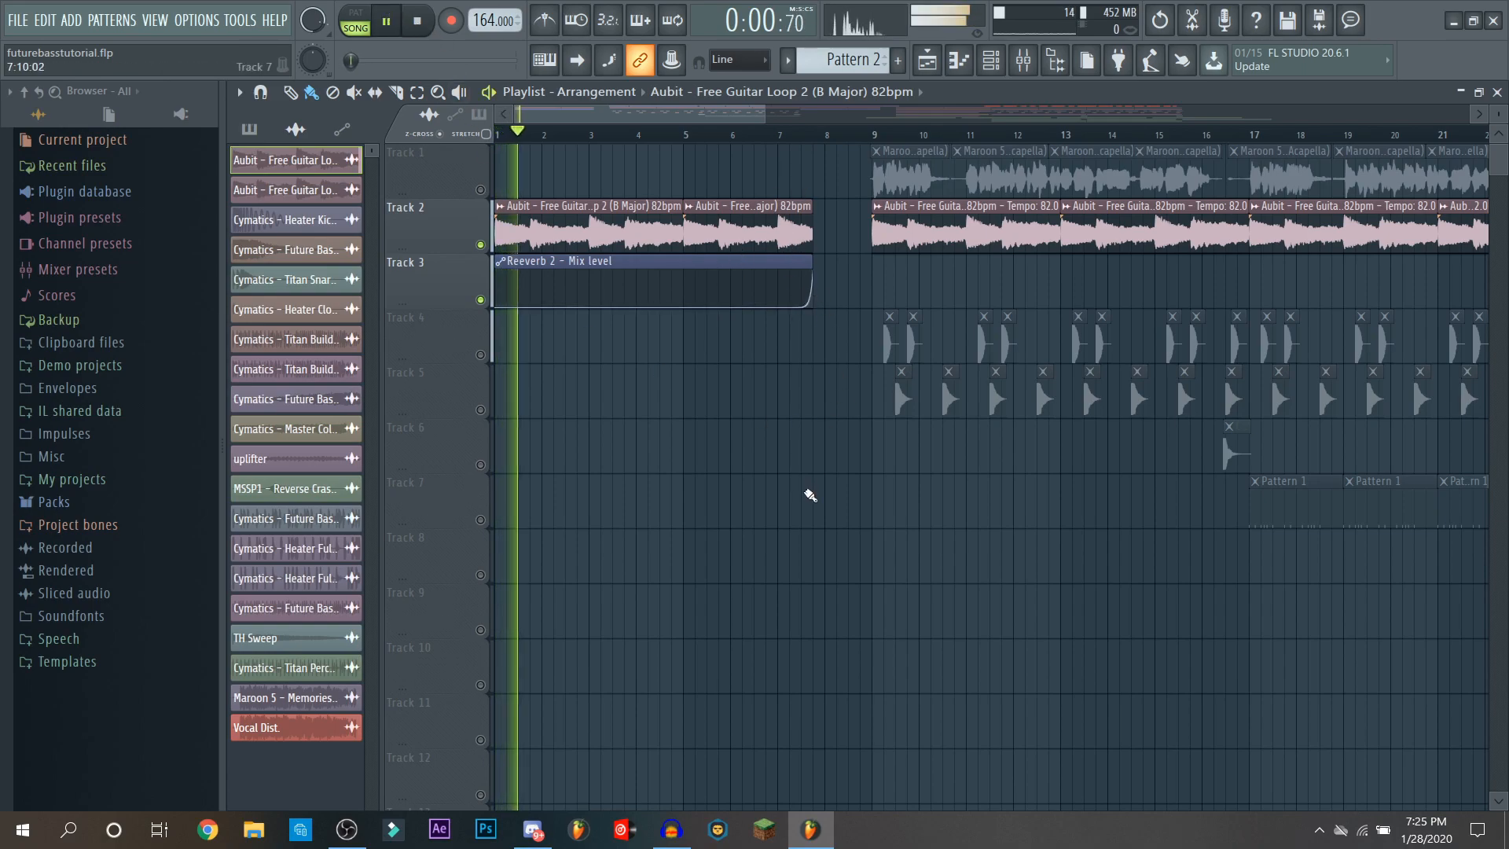
key(XF86AudioLowerVolume)
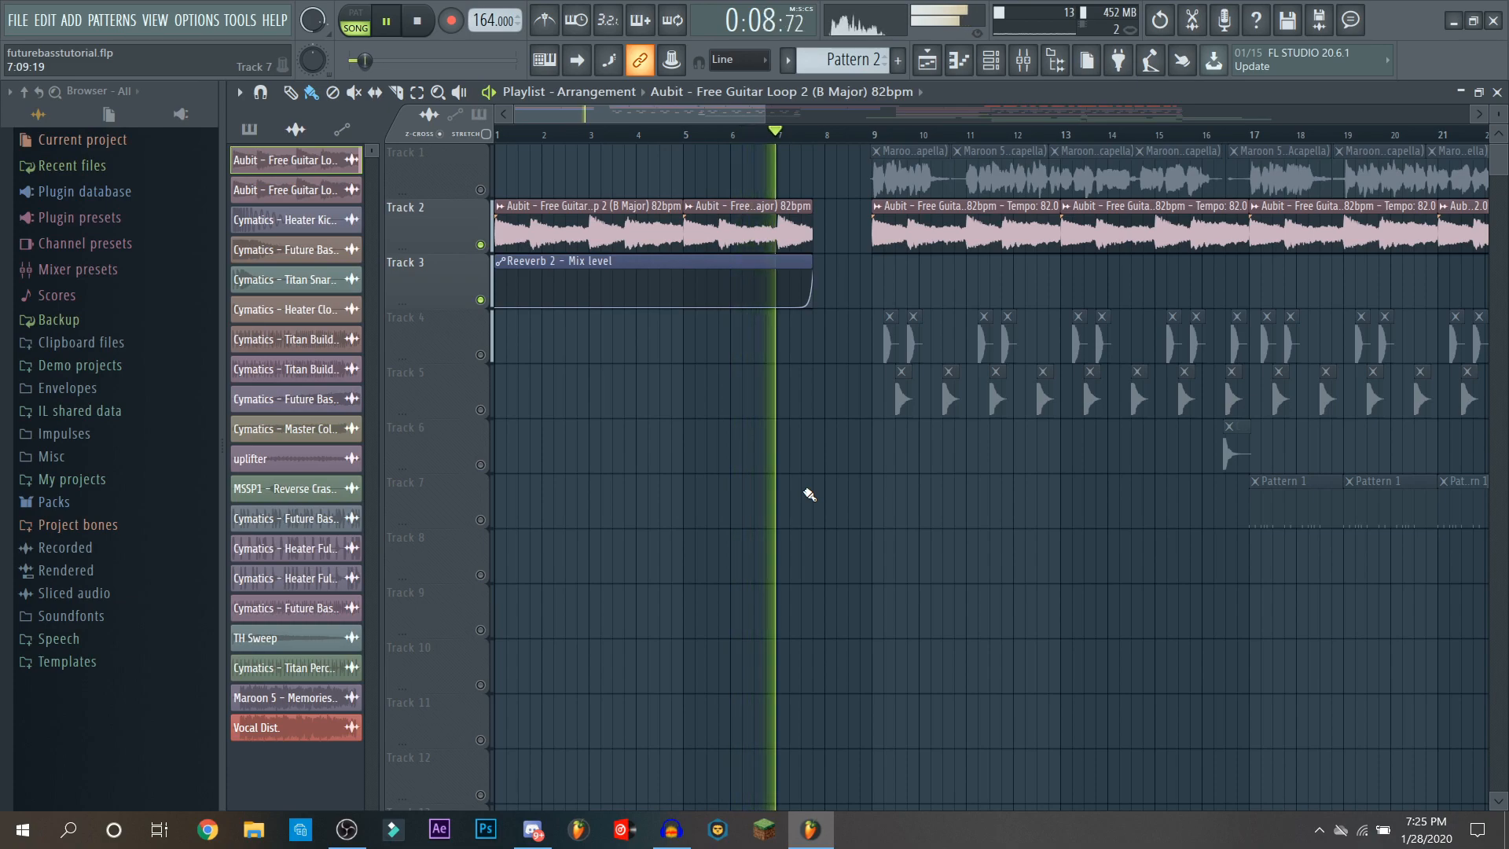
key(space)
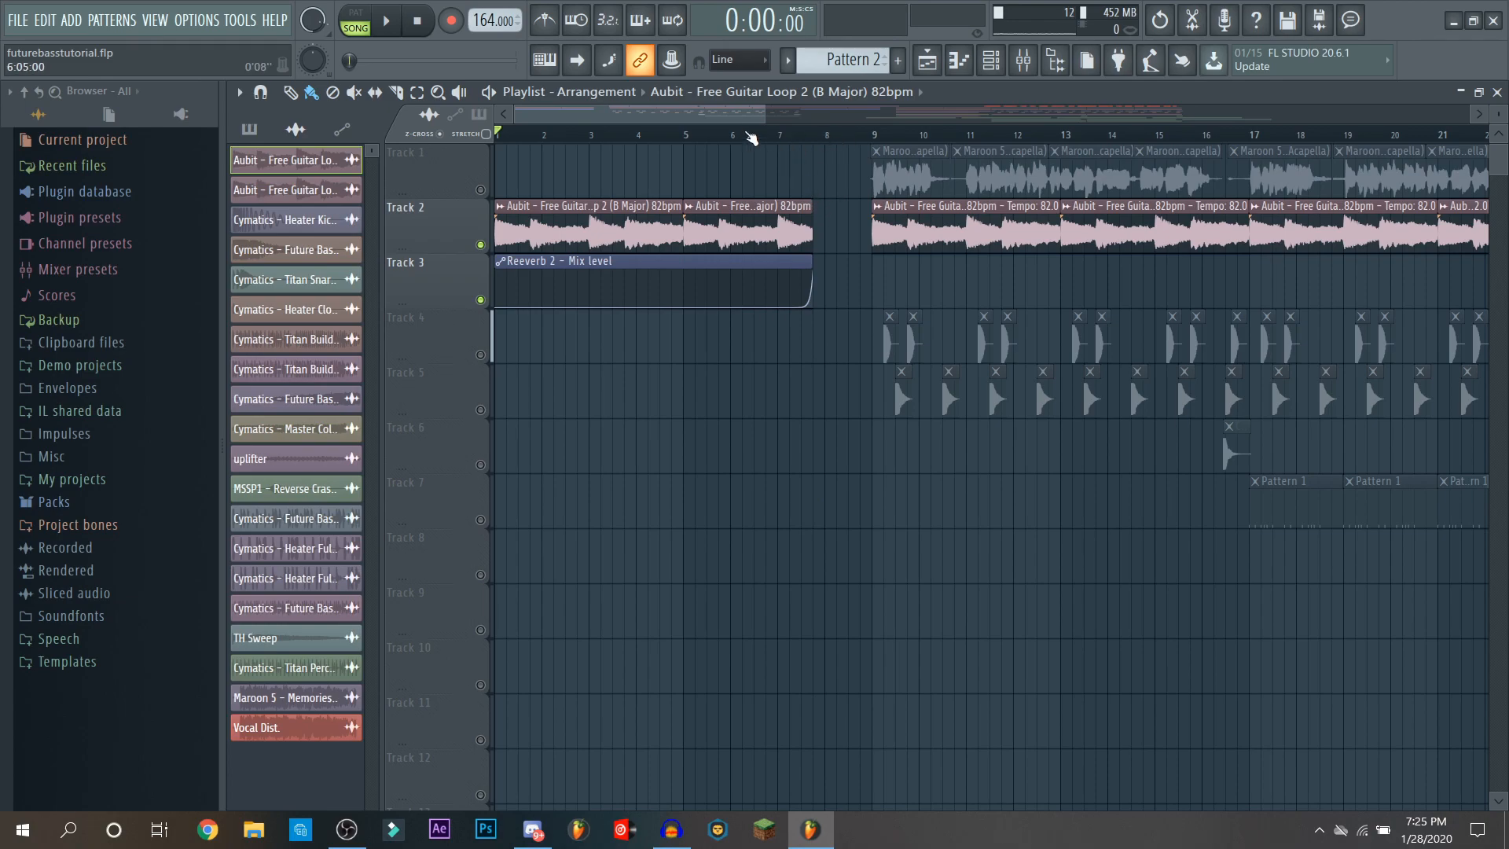
scroll(745, 140, right, 2)
scroll(731, 115, left, 2)
right_click(479, 246)
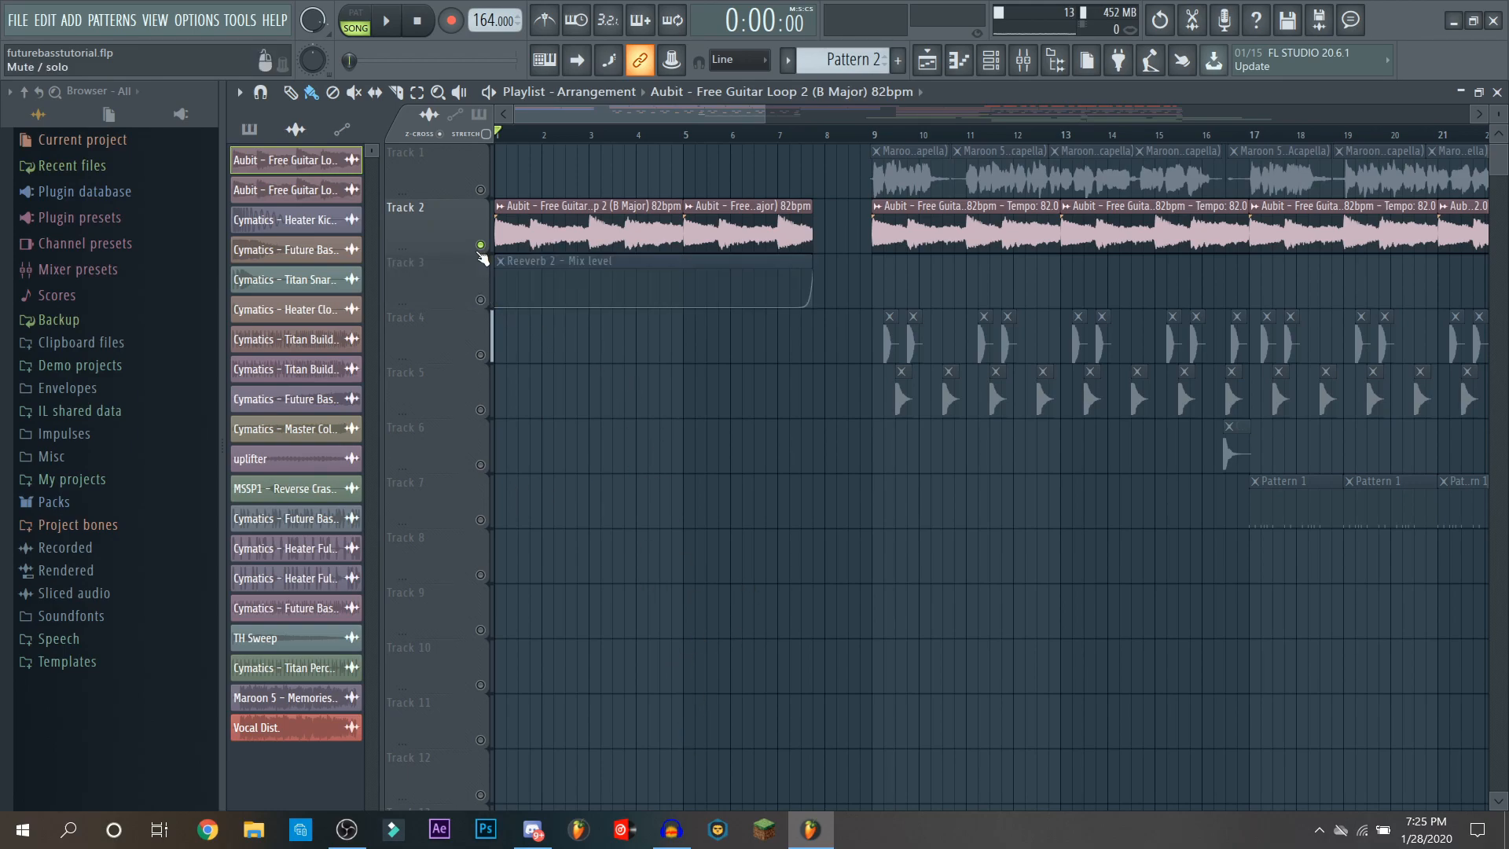
right_click(479, 246)
Step: Listen to only Tracks 4 and 5 from bar 9, and unmute all tracks after stopping playback
scroll(682, 126, right, 5)
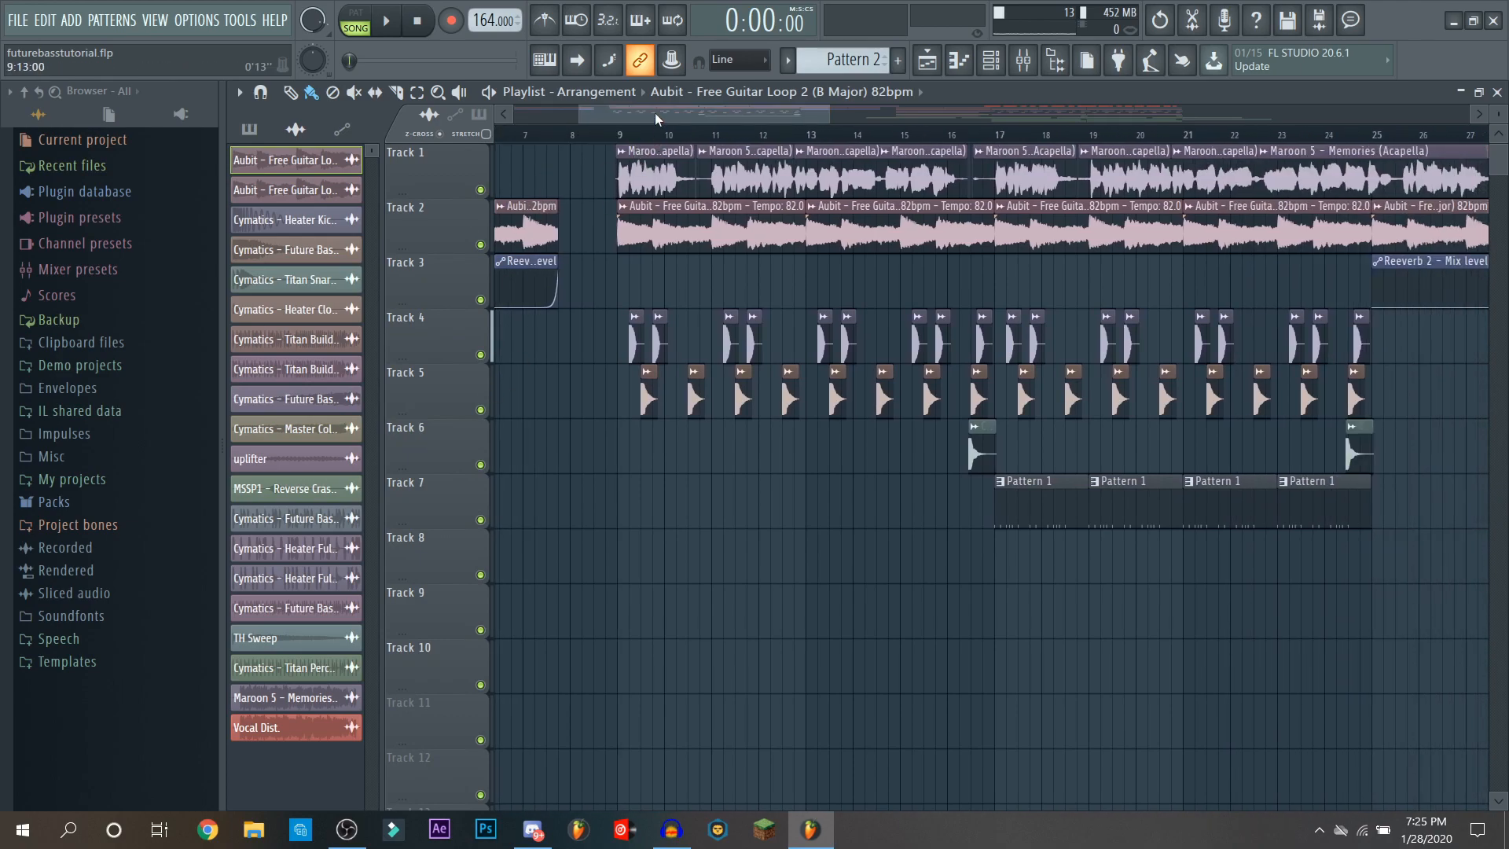
scroll(654, 114, left, 5)
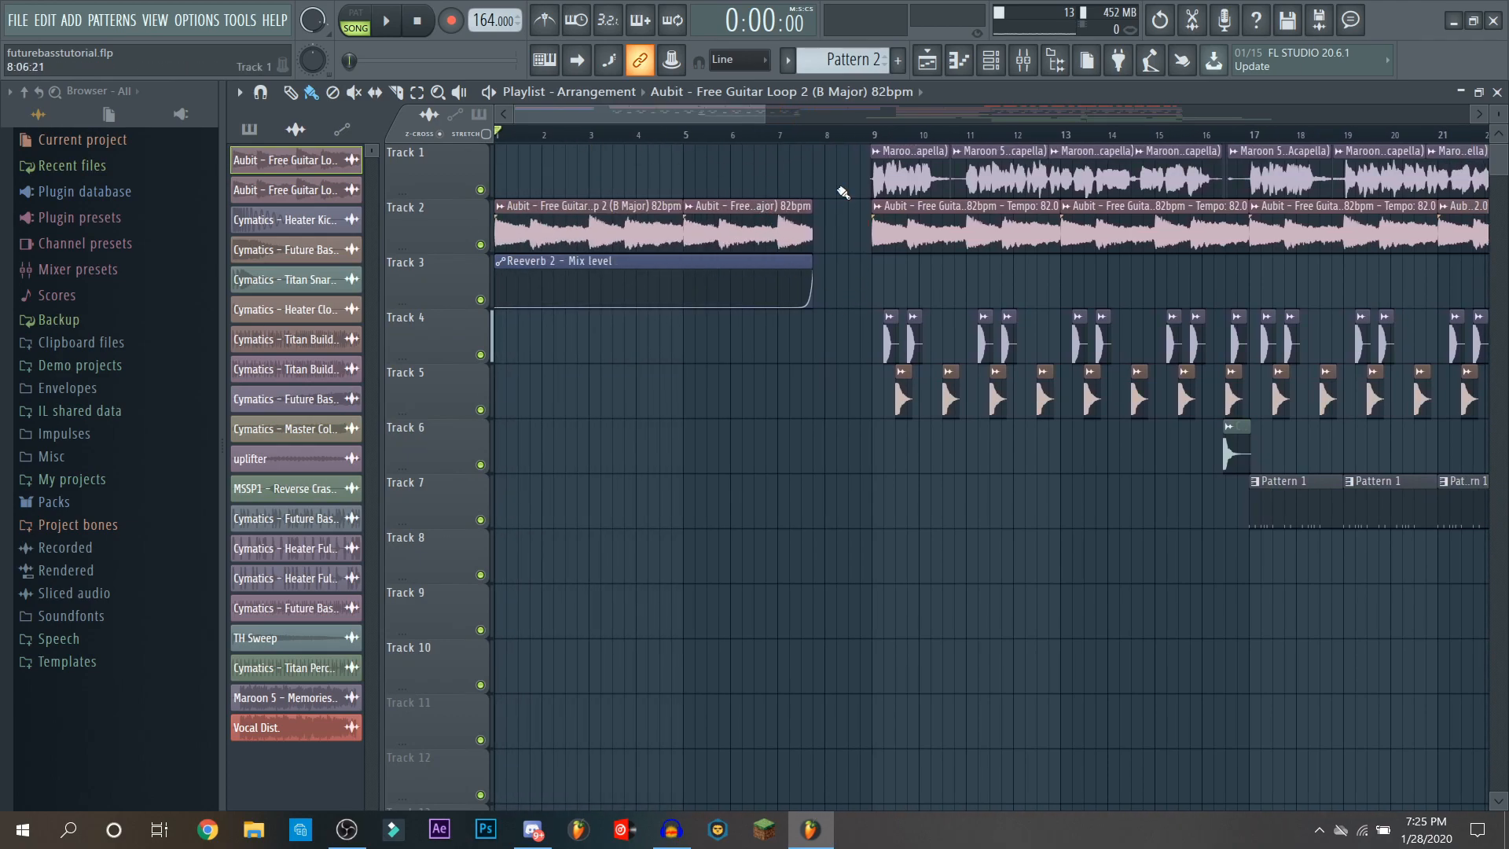
drag(747, 115, 837, 115)
click(518, 136)
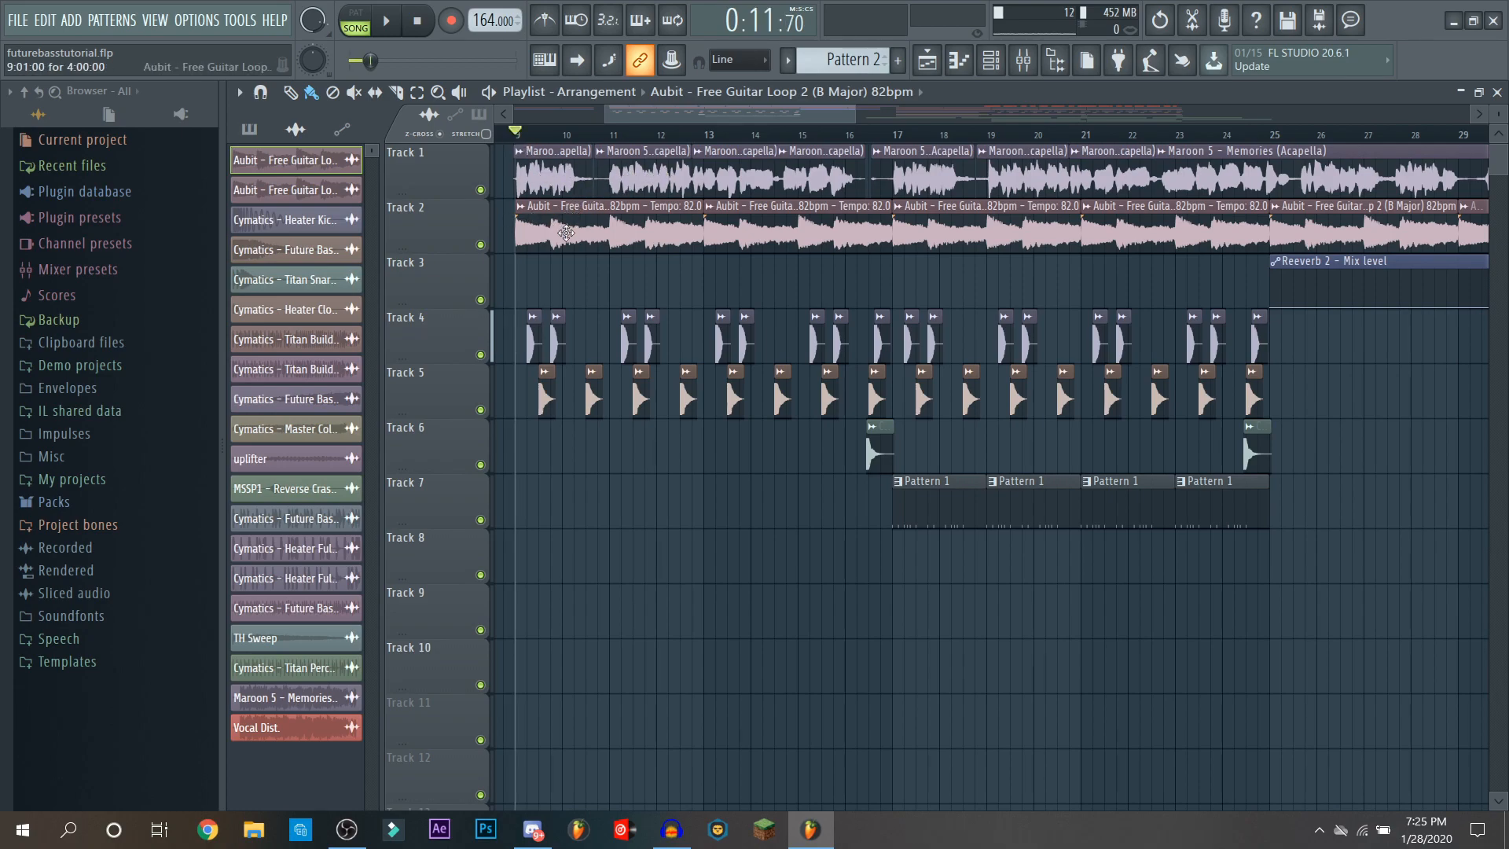
ctrl+click(480, 355)
click(481, 410)
key(space)
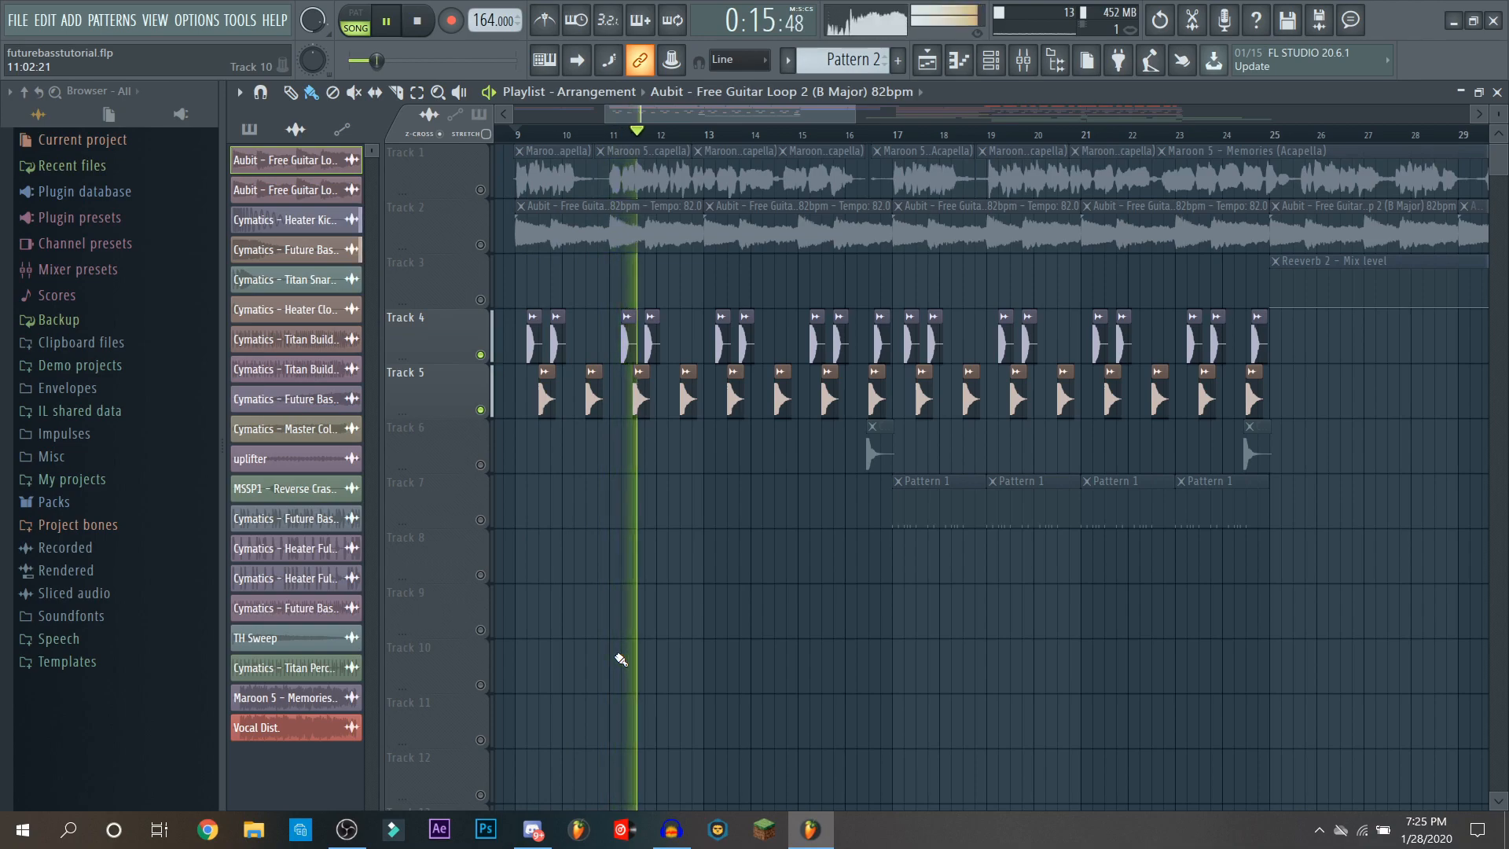
key(space)
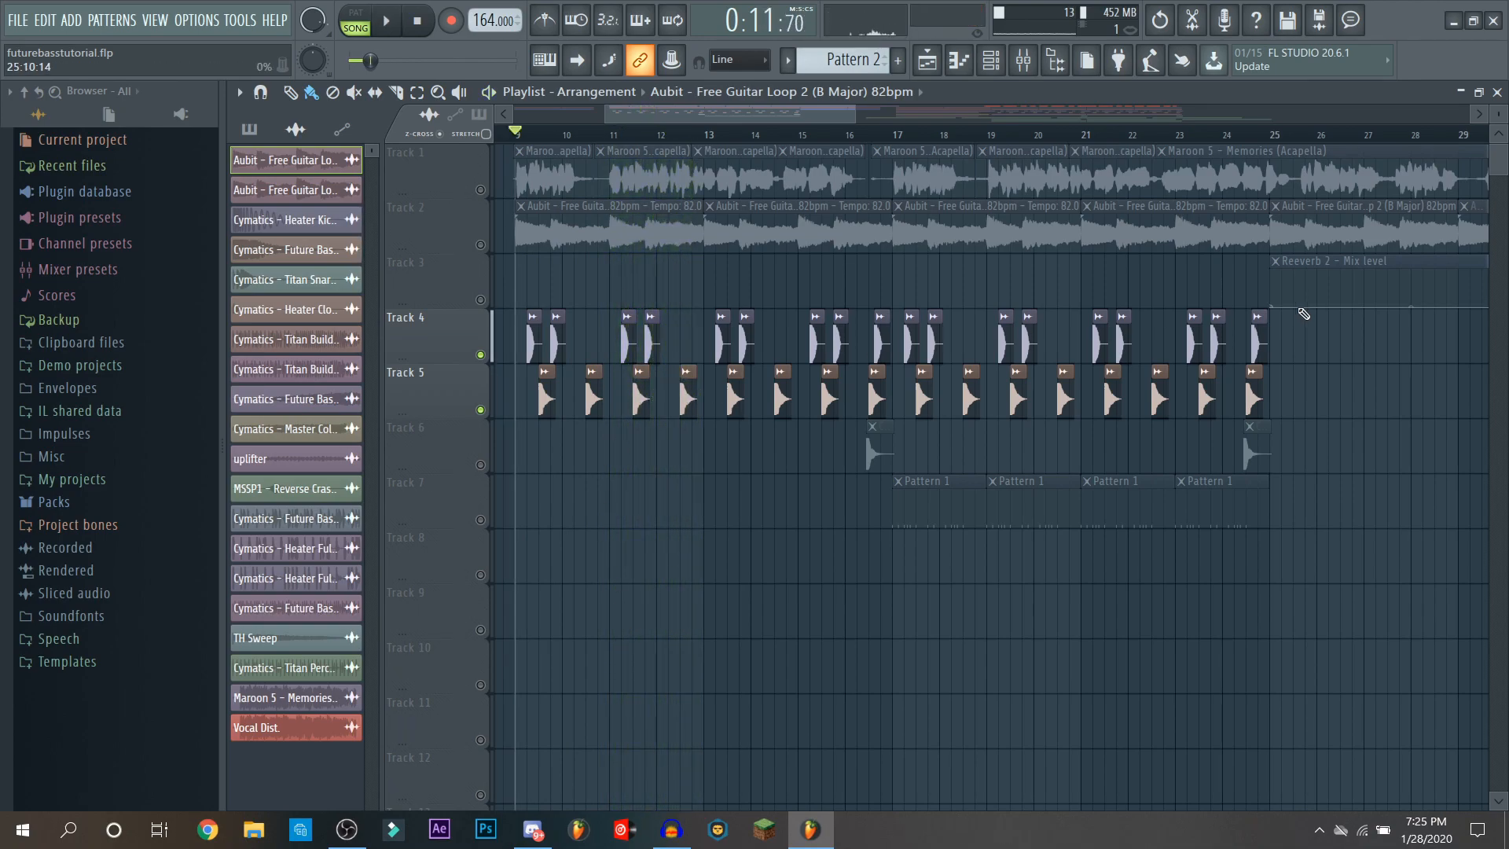
right_click(481, 355)
right_click(481, 355)
Step: Listen to only Tracks 4, 5 and 6 from bar 15, and unmute all tracks after stopping playback
click(854, 141)
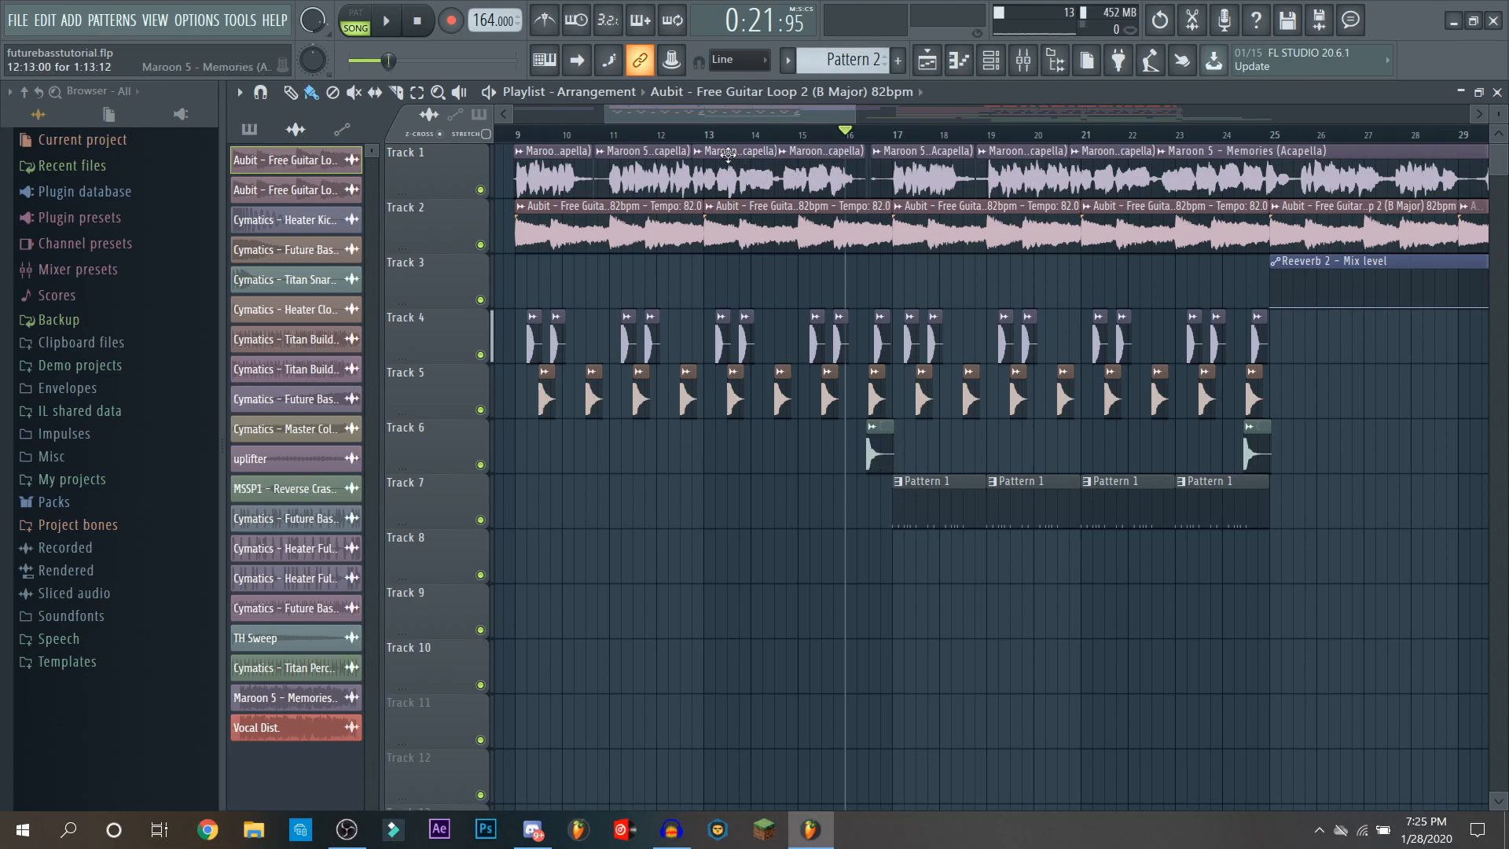
click(805, 133)
right_click(481, 355)
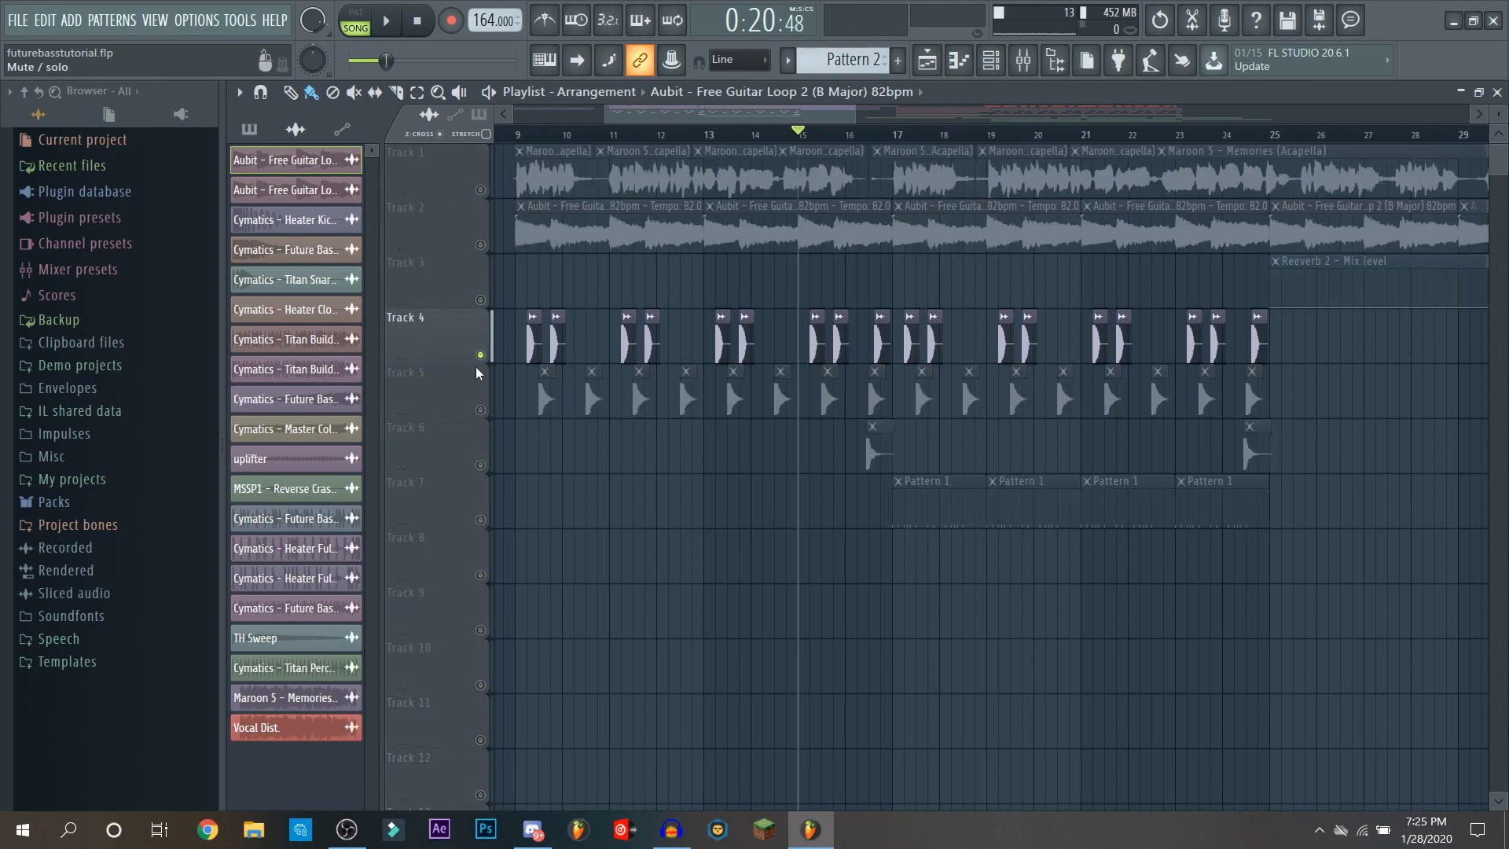
click(481, 410)
click(481, 465)
key(space)
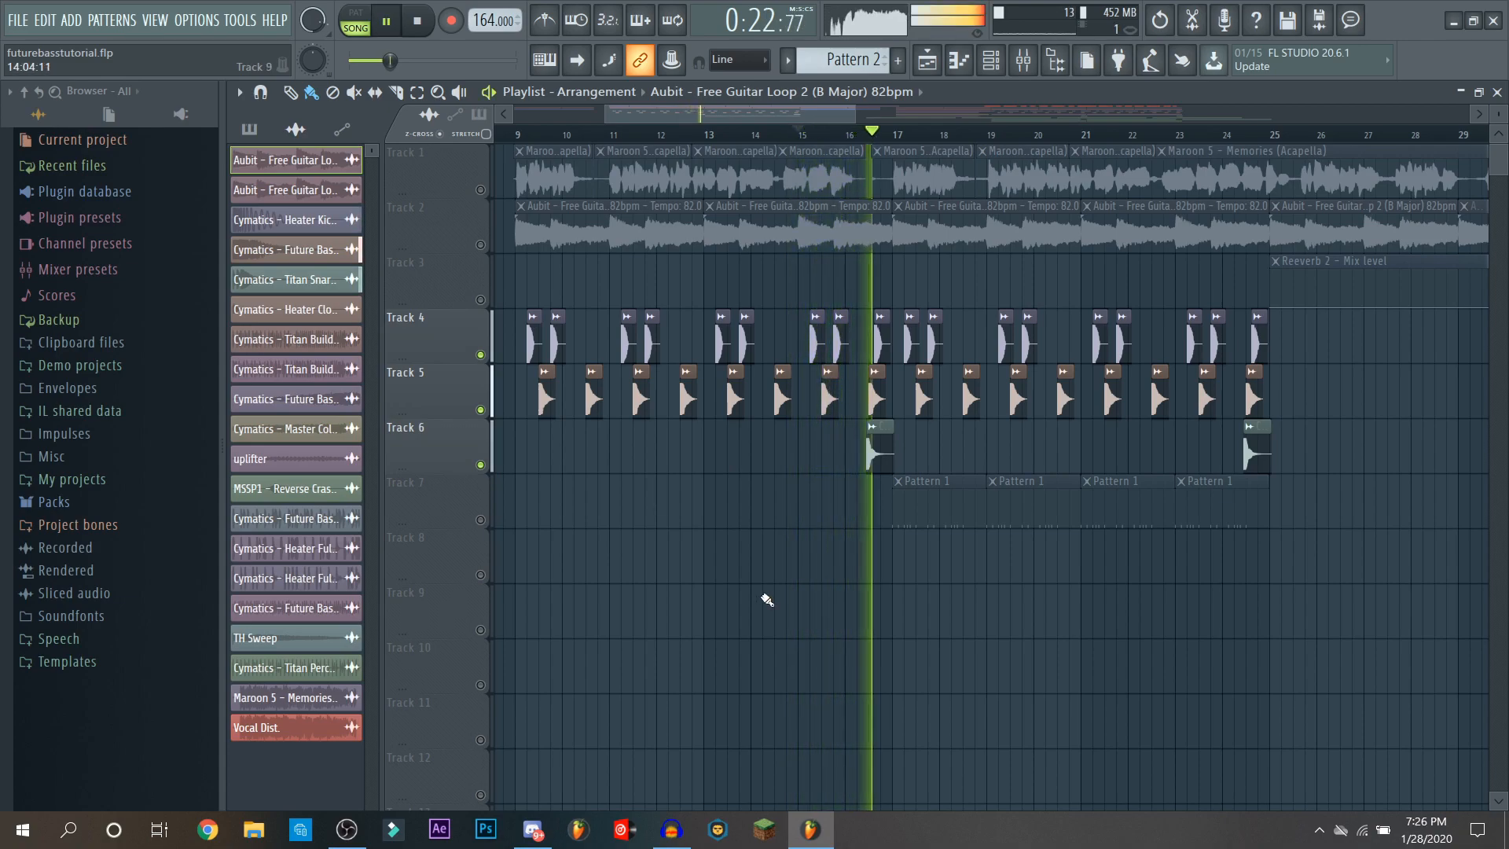
key(space)
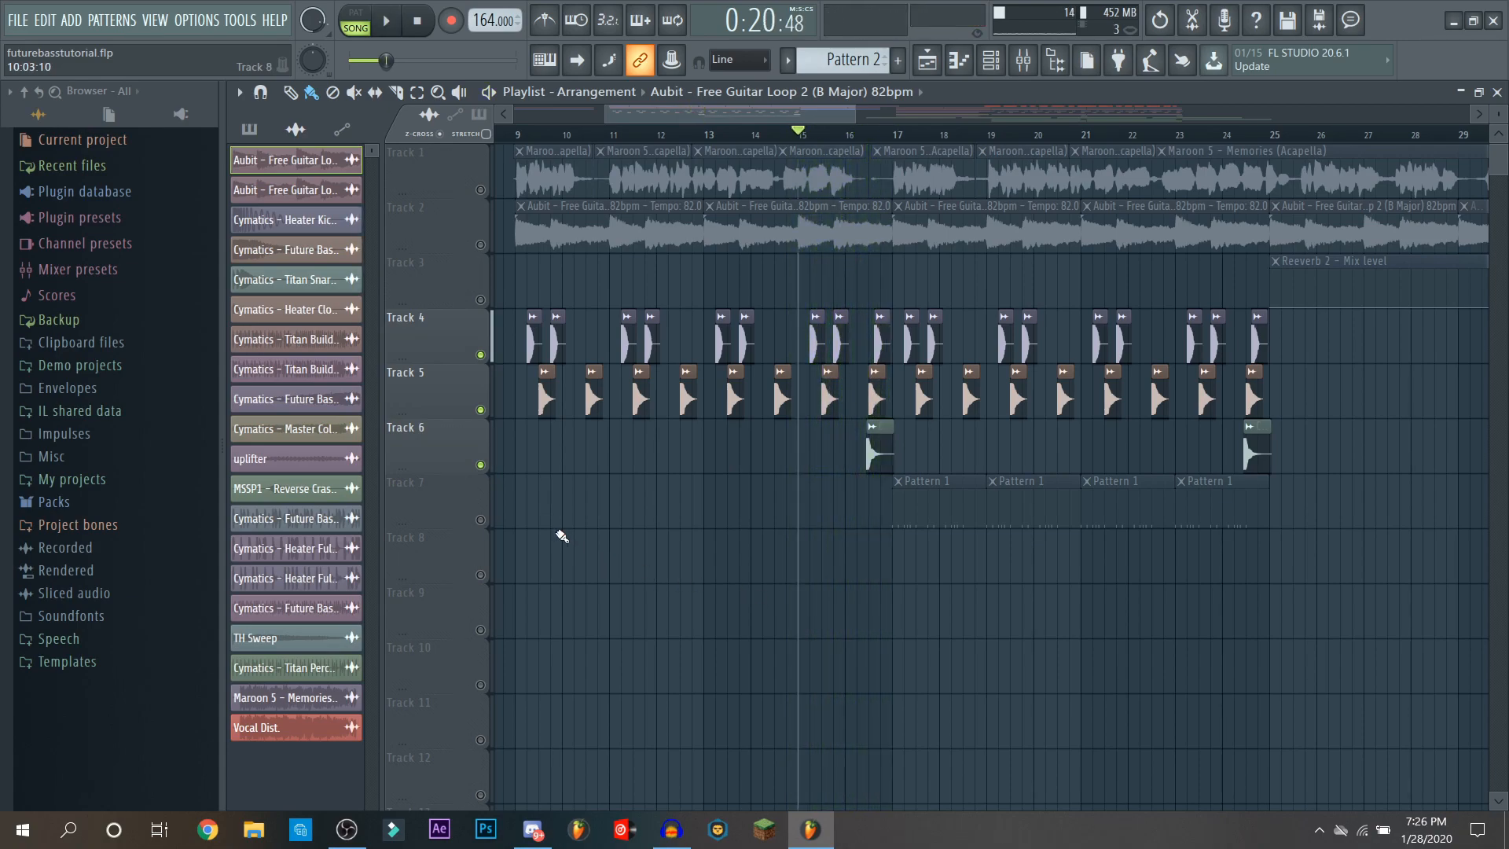
right_click(481, 355)
right_click(481, 355)
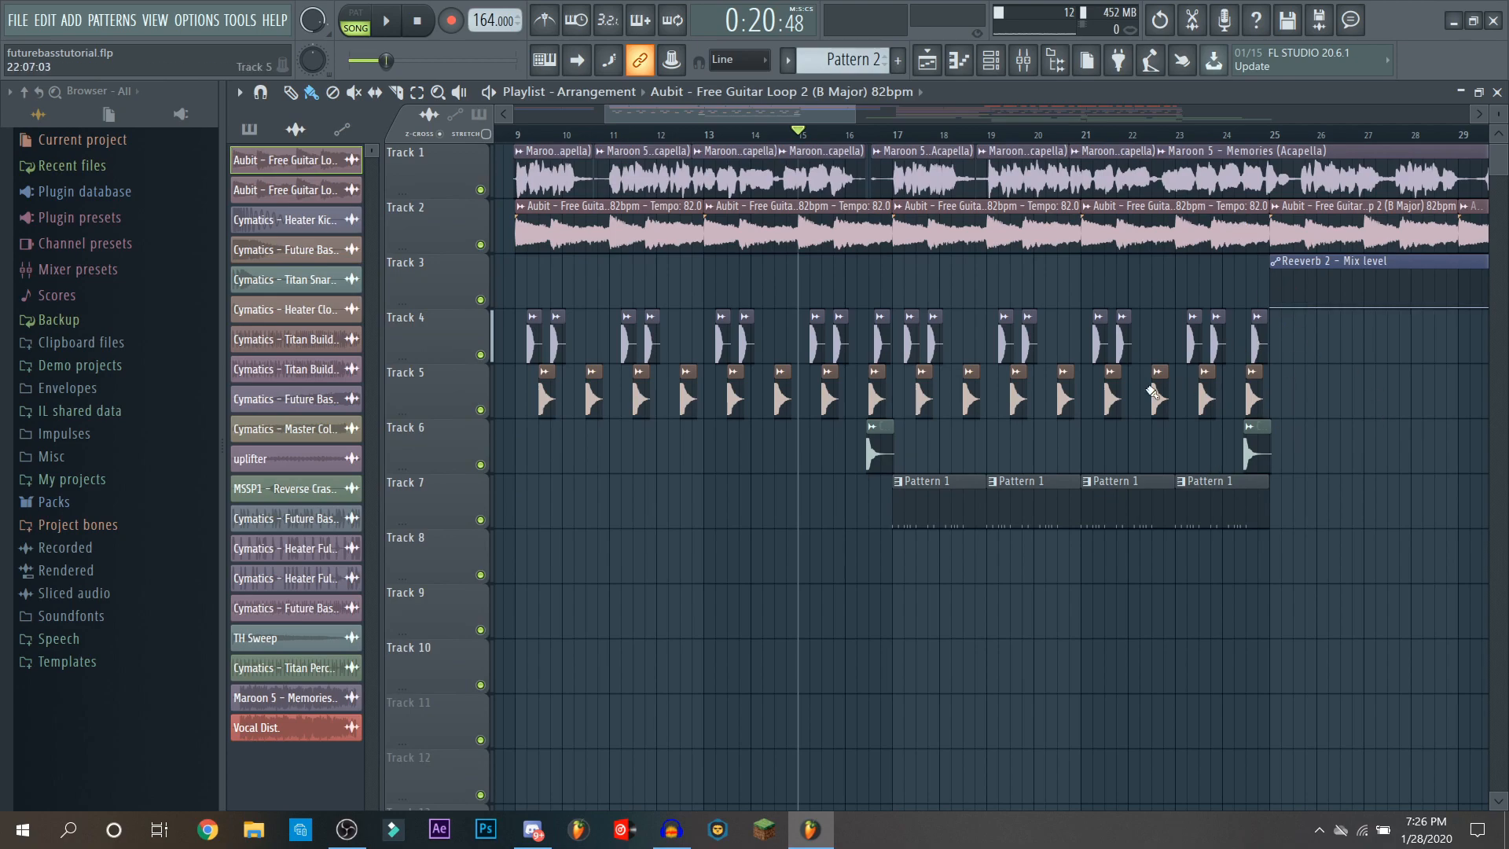
Step: Listen to only Track 7 from bar 17, add Tracks 4 and 5 during playback, and unmute all tracks after stopping
click(899, 137)
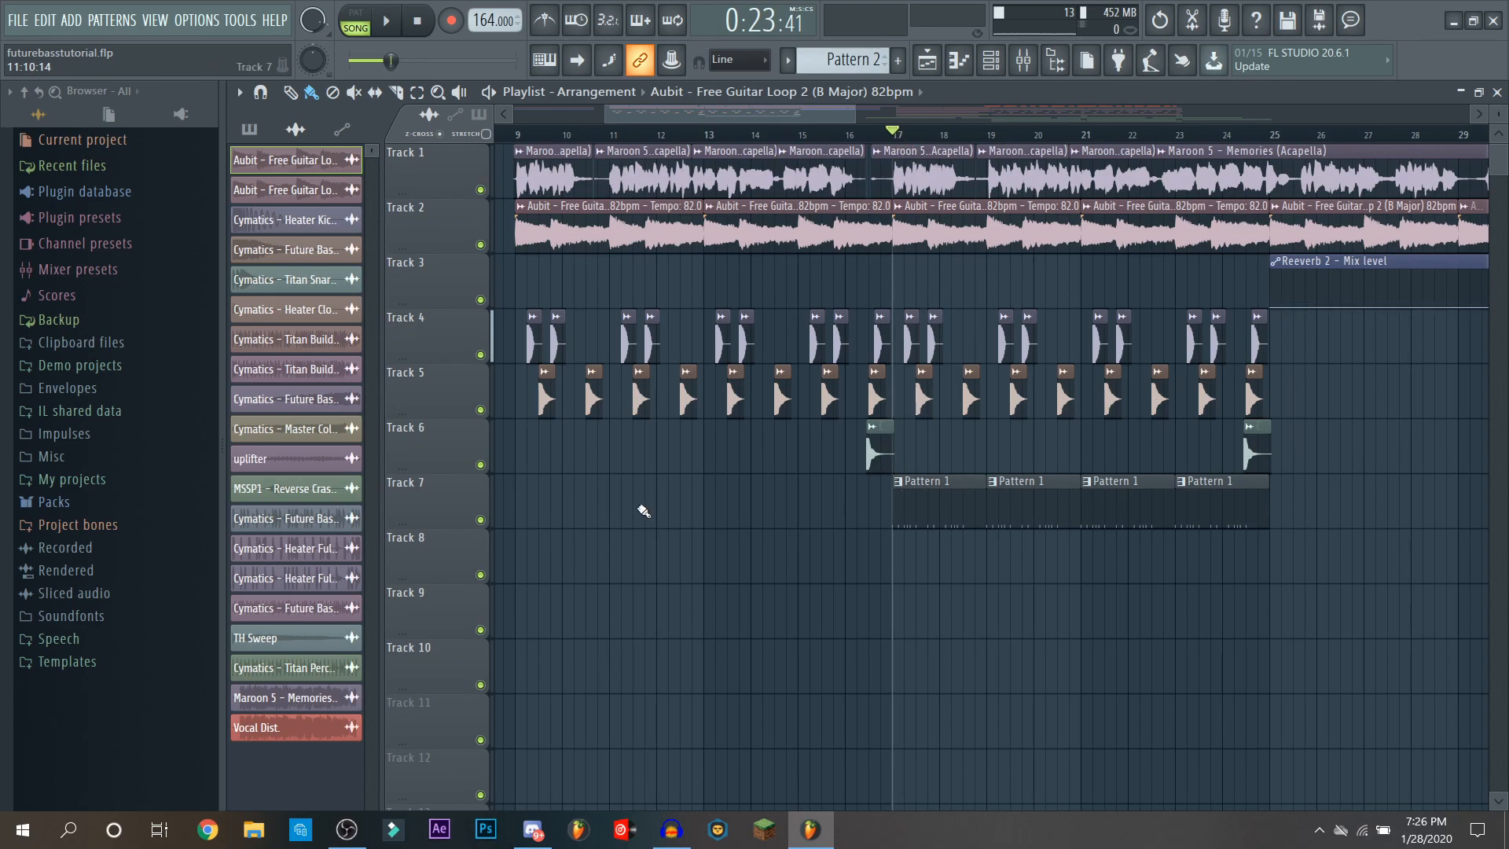
right_click(480, 520)
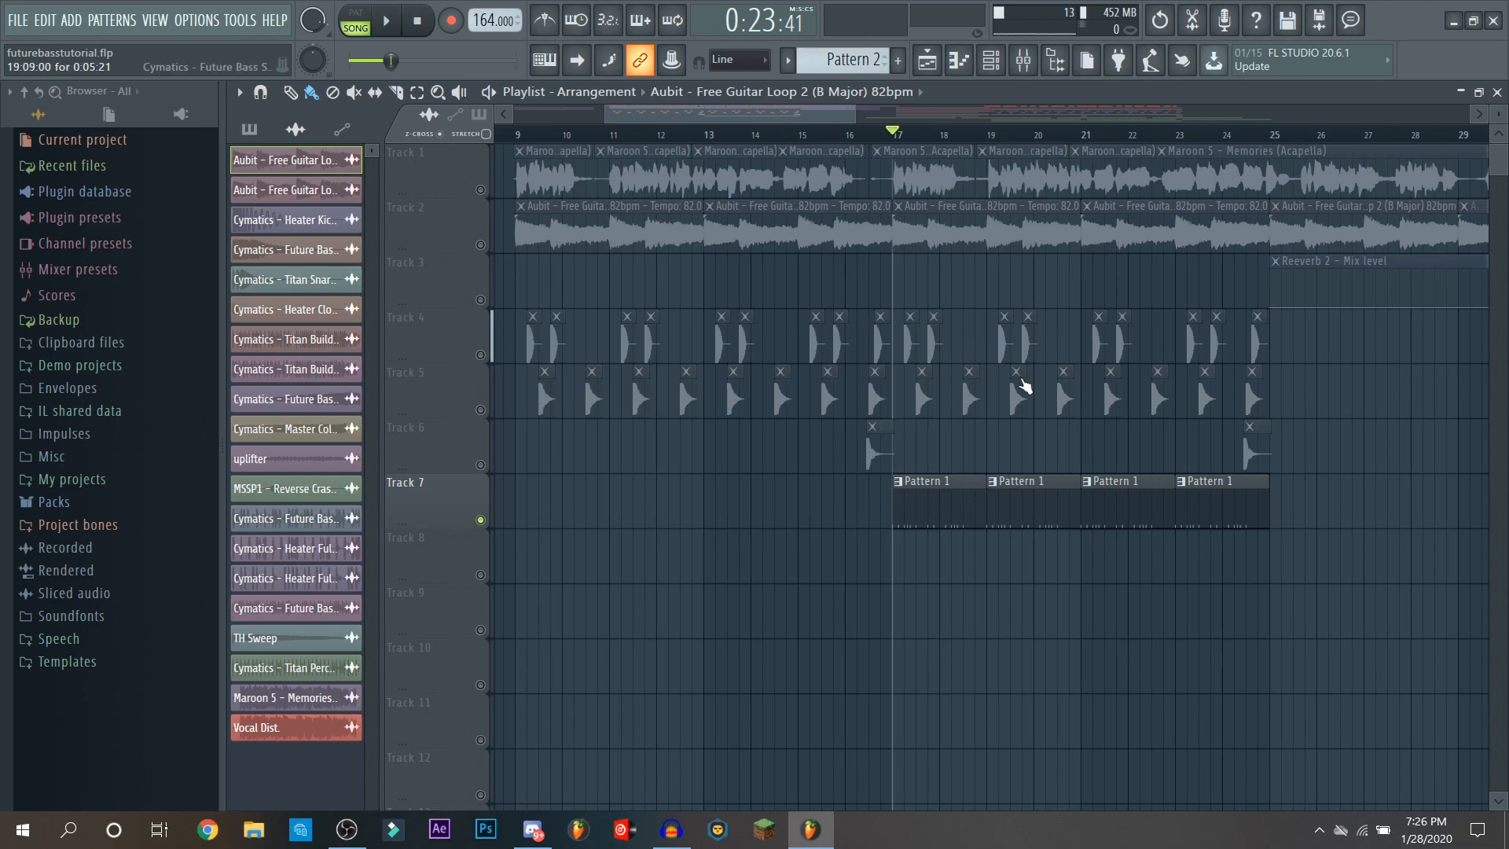
key(space)
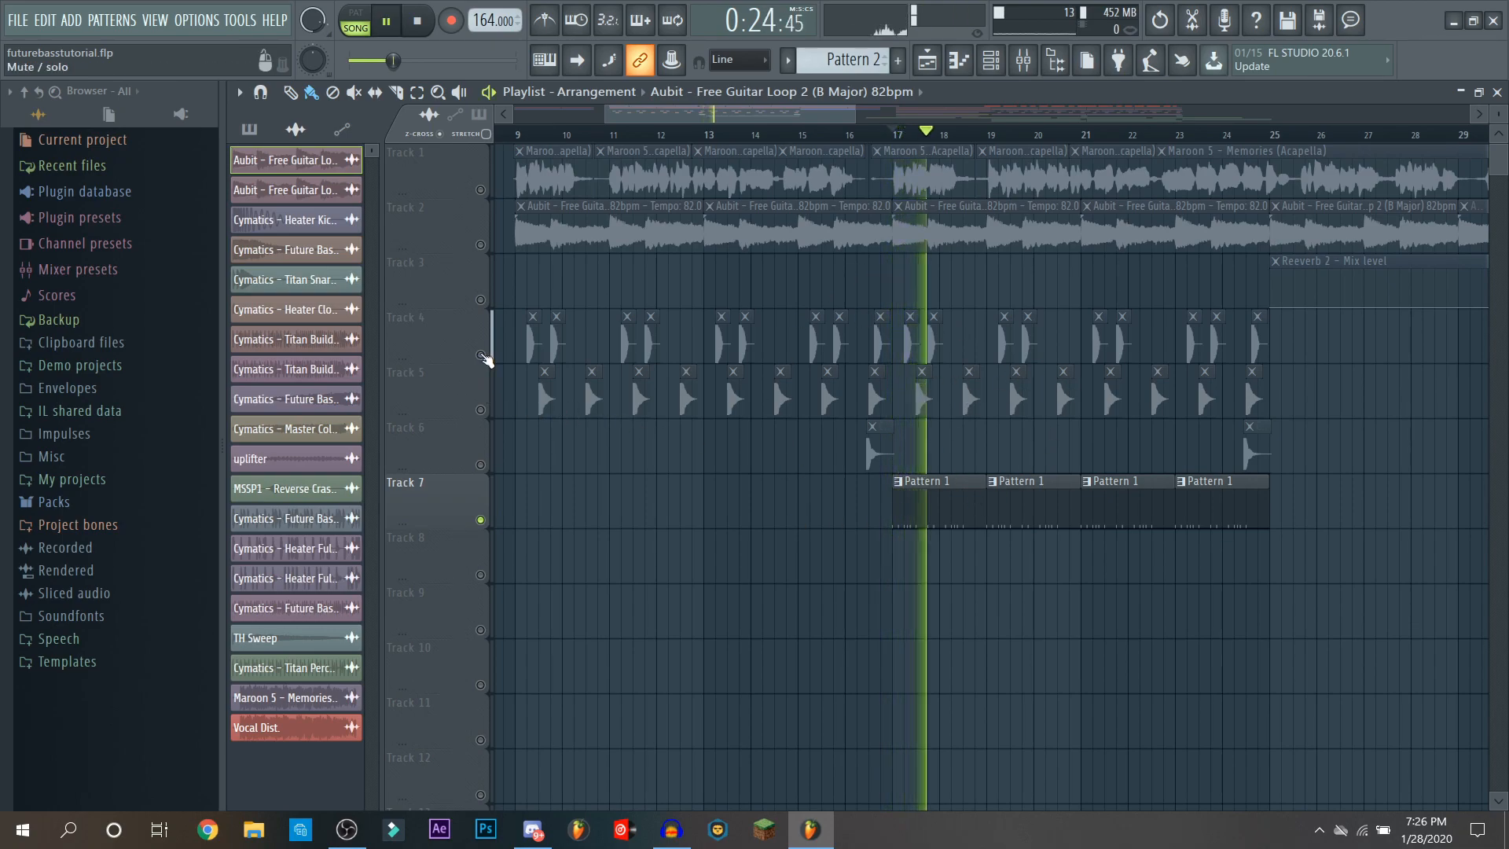
click(480, 355)
click(480, 409)
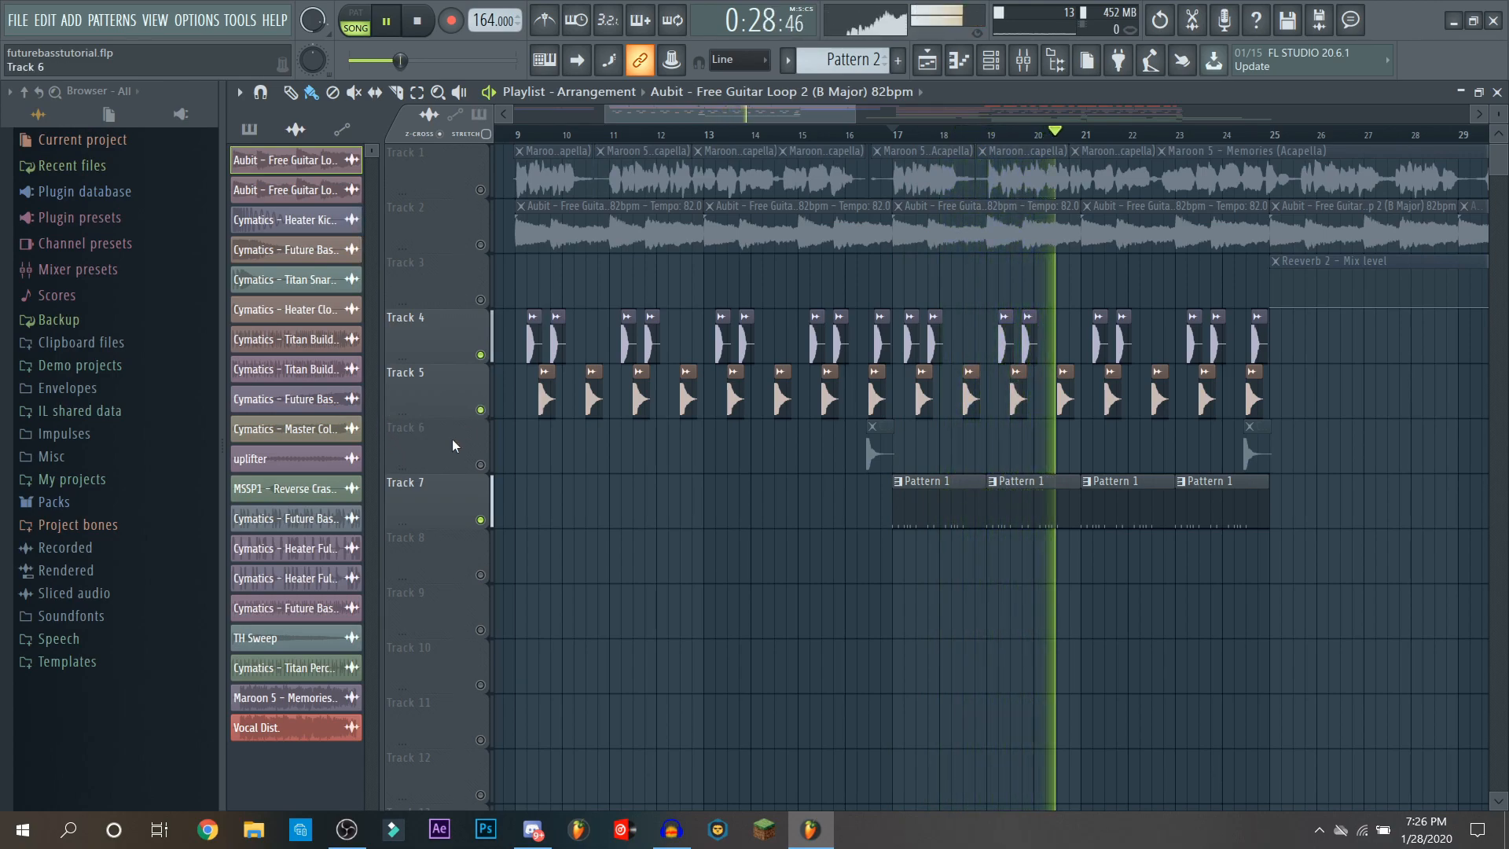
key(space)
right_click(480, 355)
right_click(480, 355)
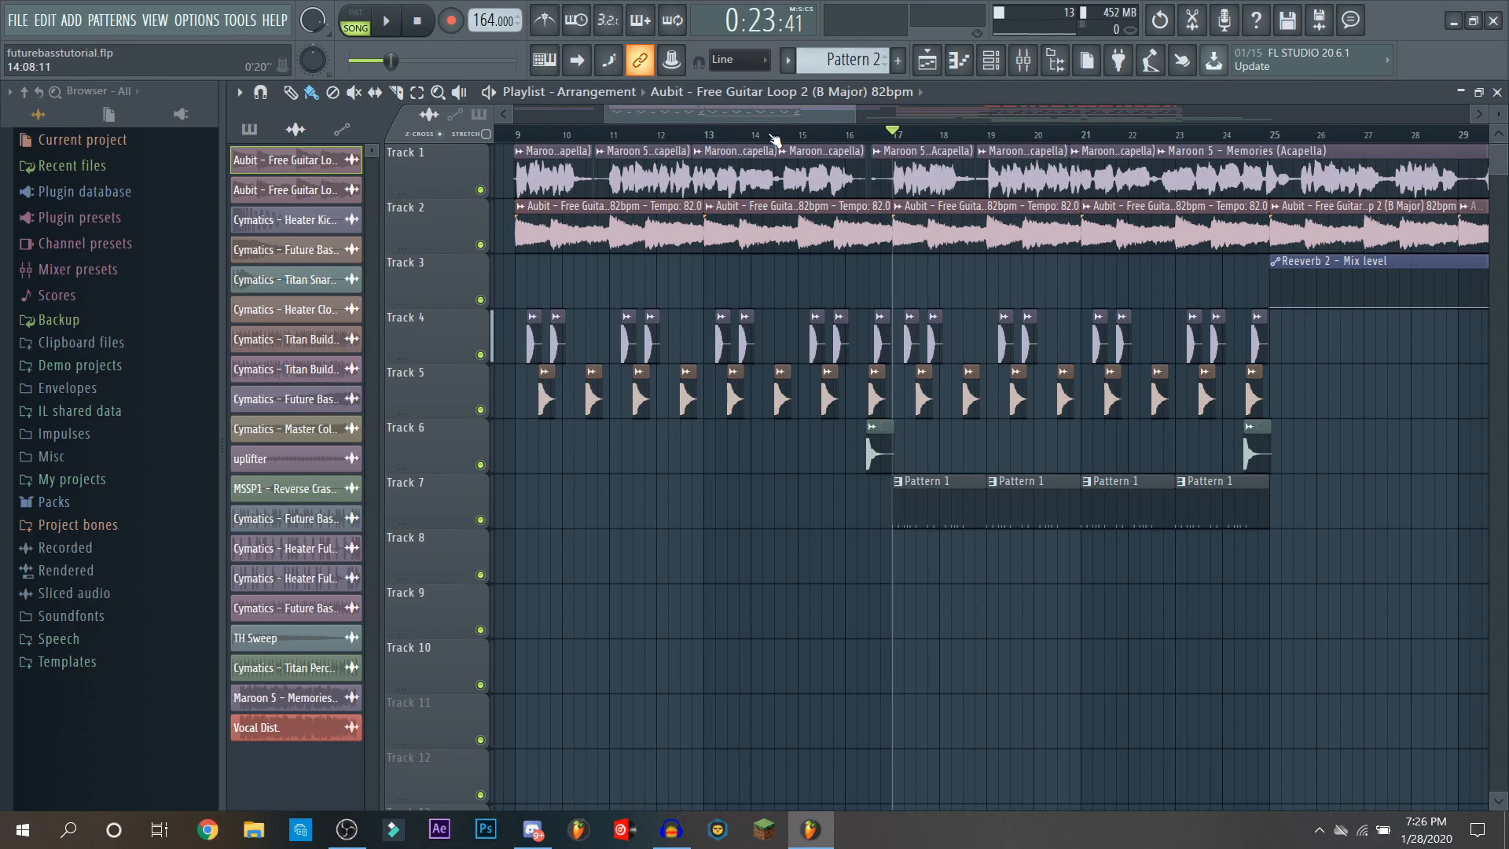
Step: Compare the guitar sections on Track 2 from the intro through to the buildup at bar 33
scroll(916, 140, down, 5)
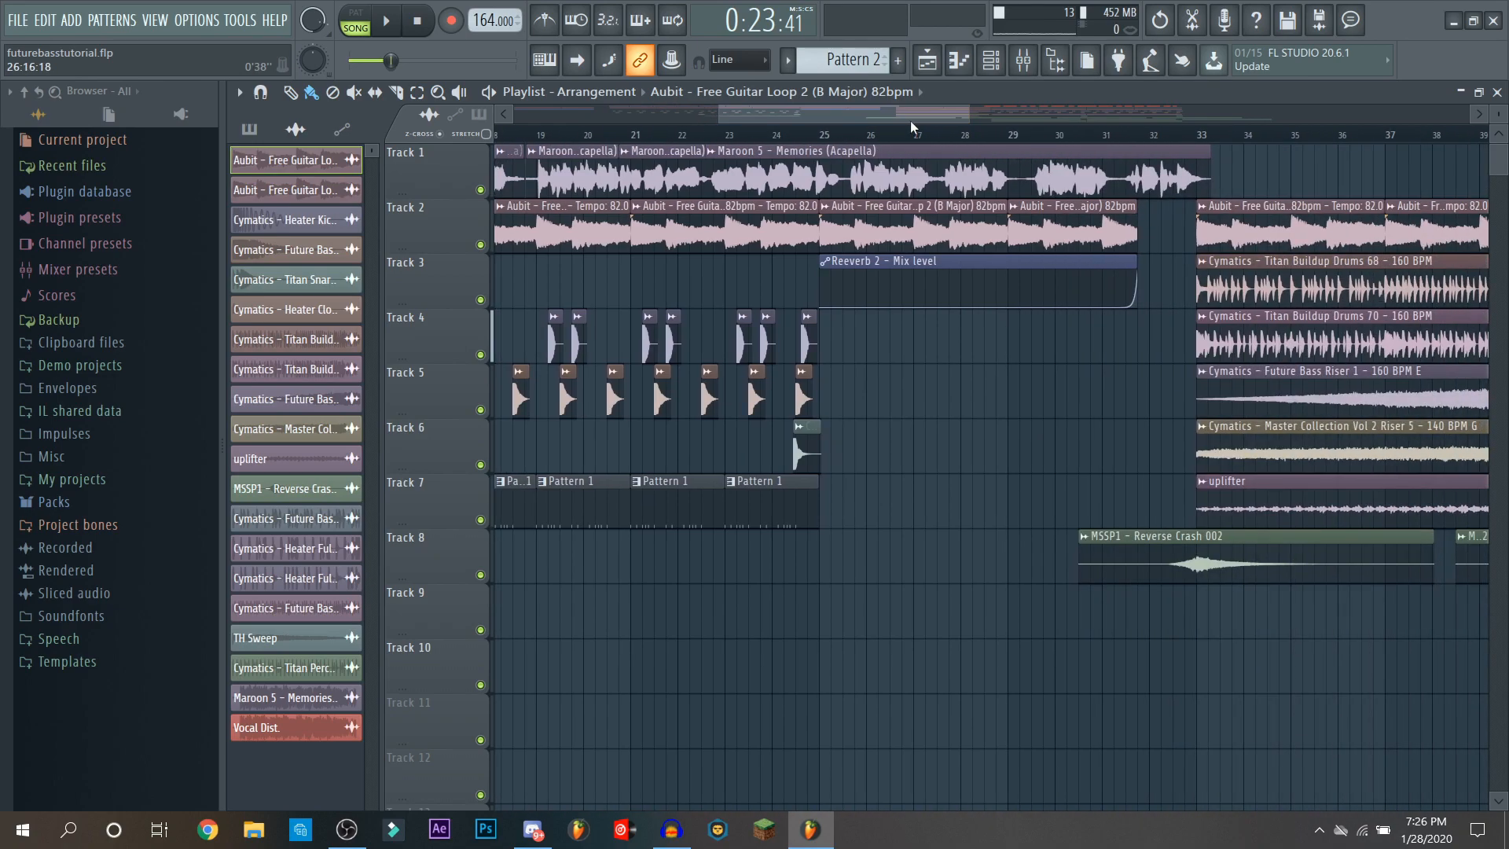
drag(894, 110, 537, 144)
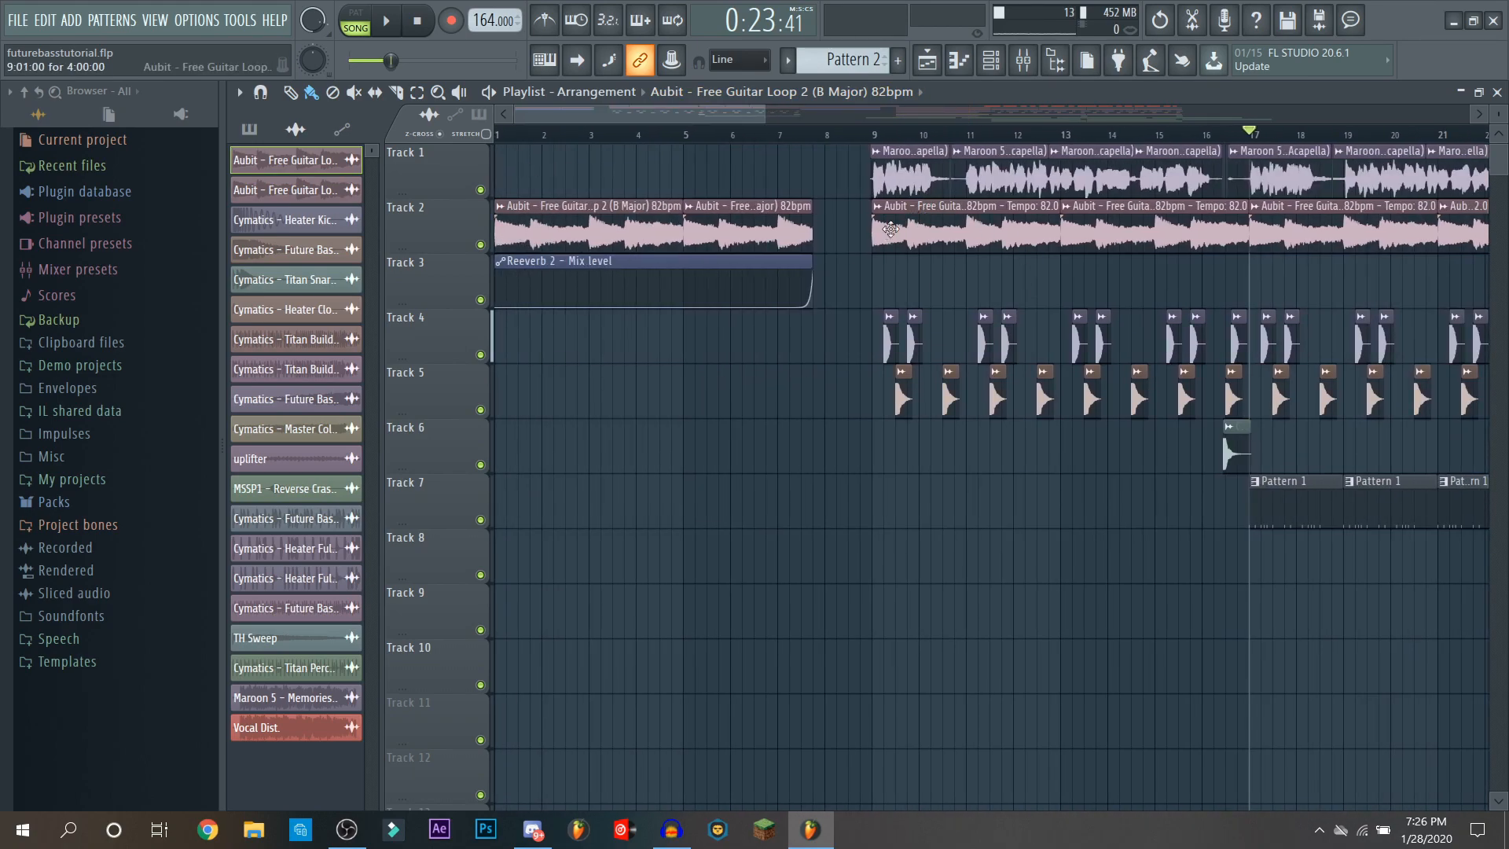
drag(751, 116, 945, 118)
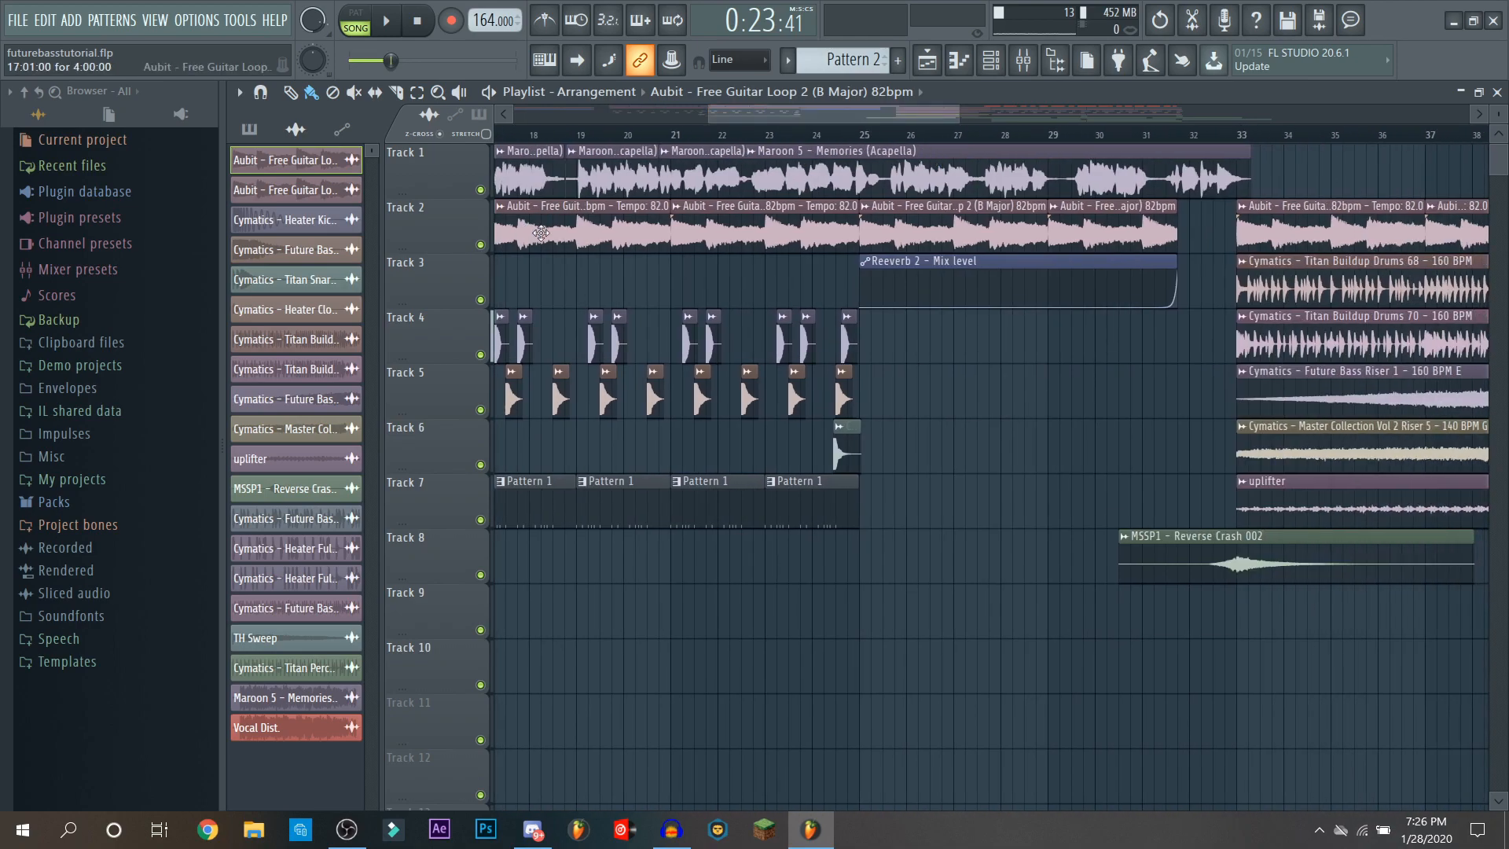
drag(815, 120, 550, 130)
drag(665, 116, 925, 120)
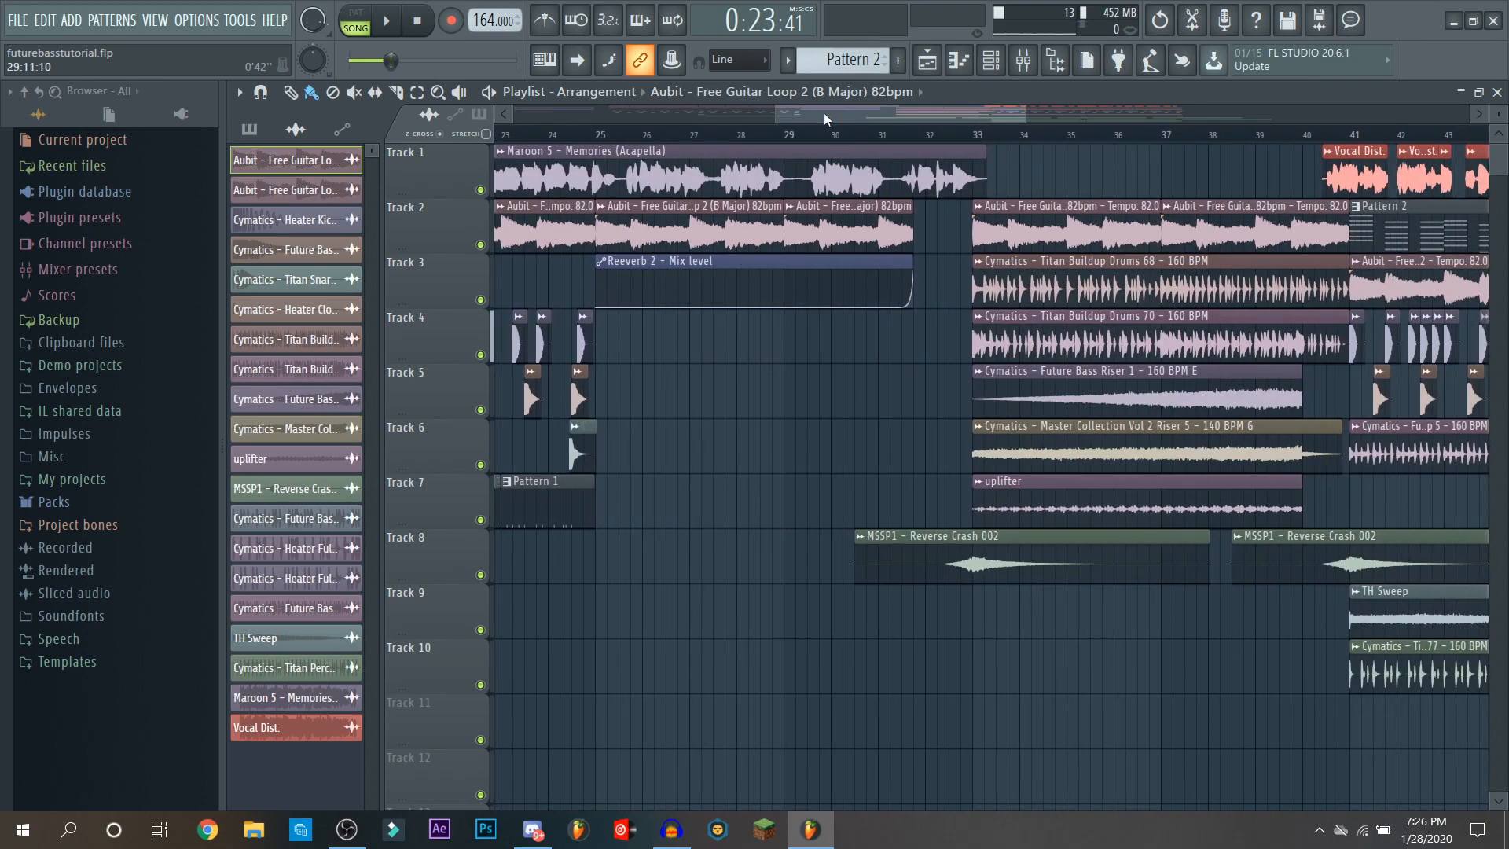
drag(824, 112, 889, 130)
Step: Listen to only Tracks 2 to 7 of the buildup from bar 33, and unmute all tracks after stopping playback
click(721, 138)
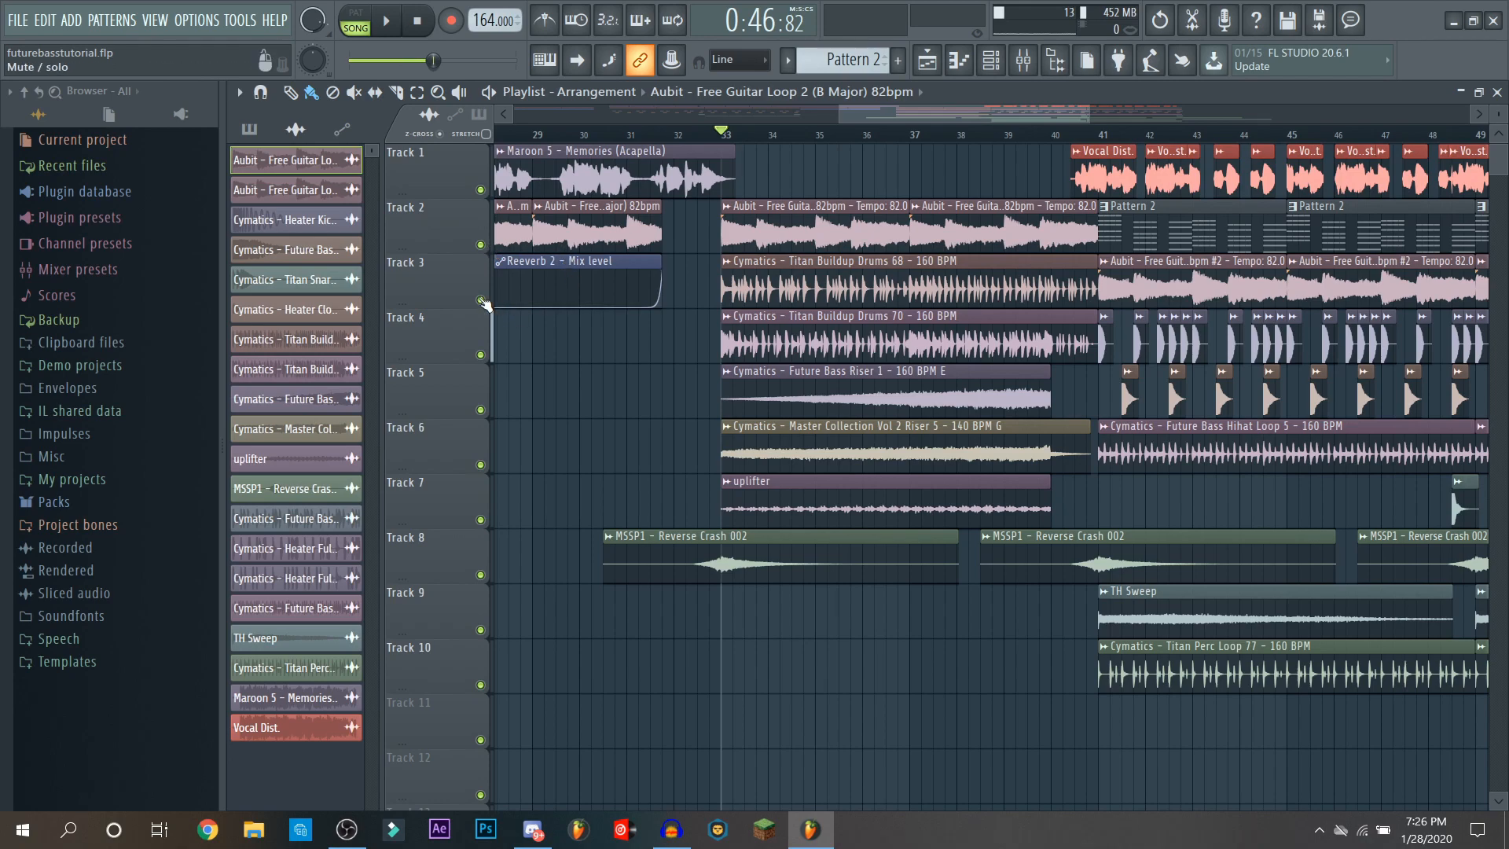
right_click(481, 300)
click(481, 355)
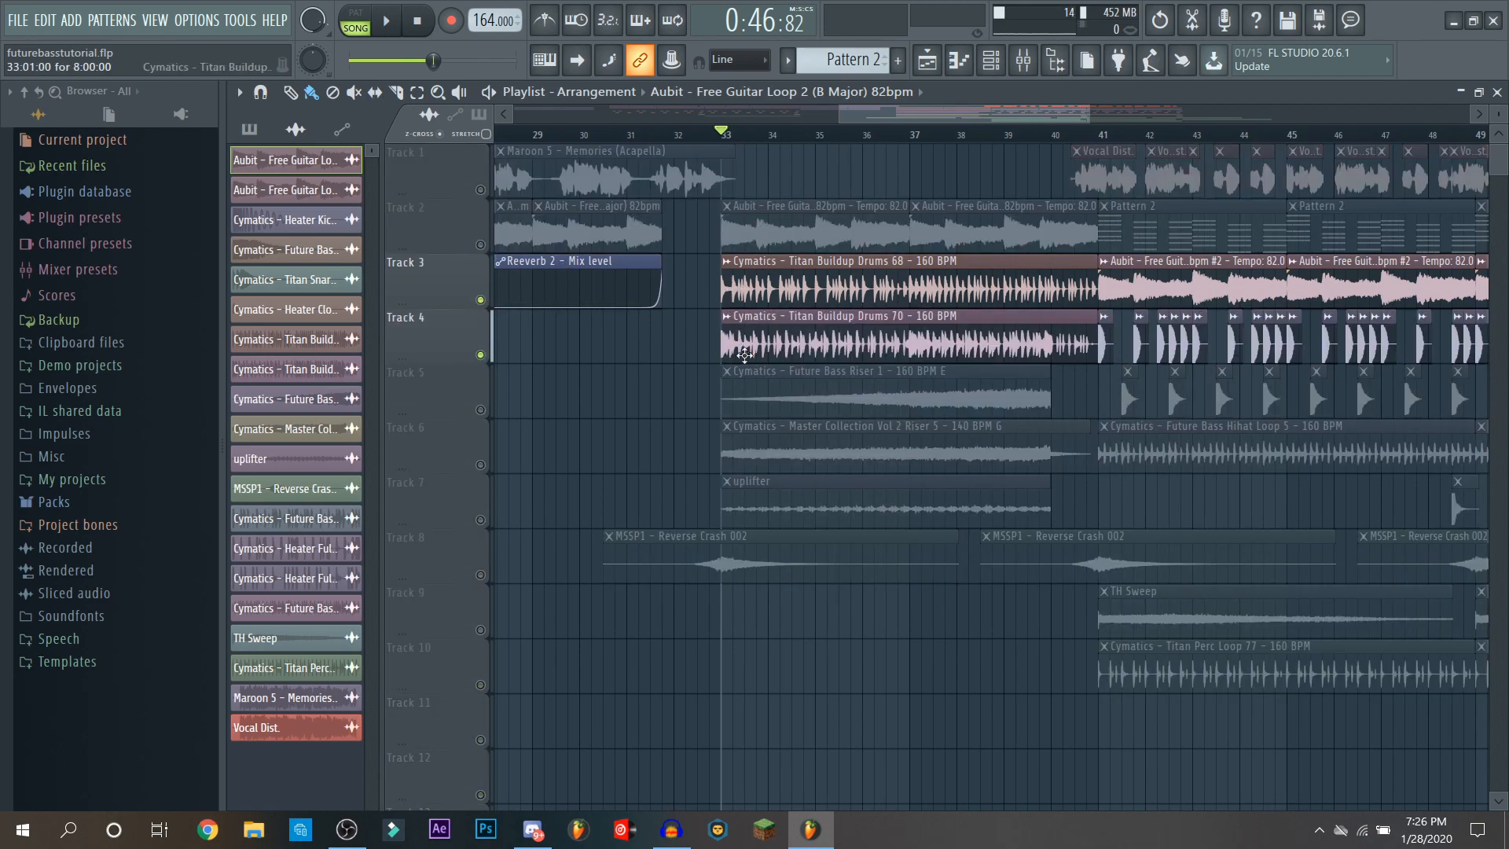
click(480, 410)
click(480, 464)
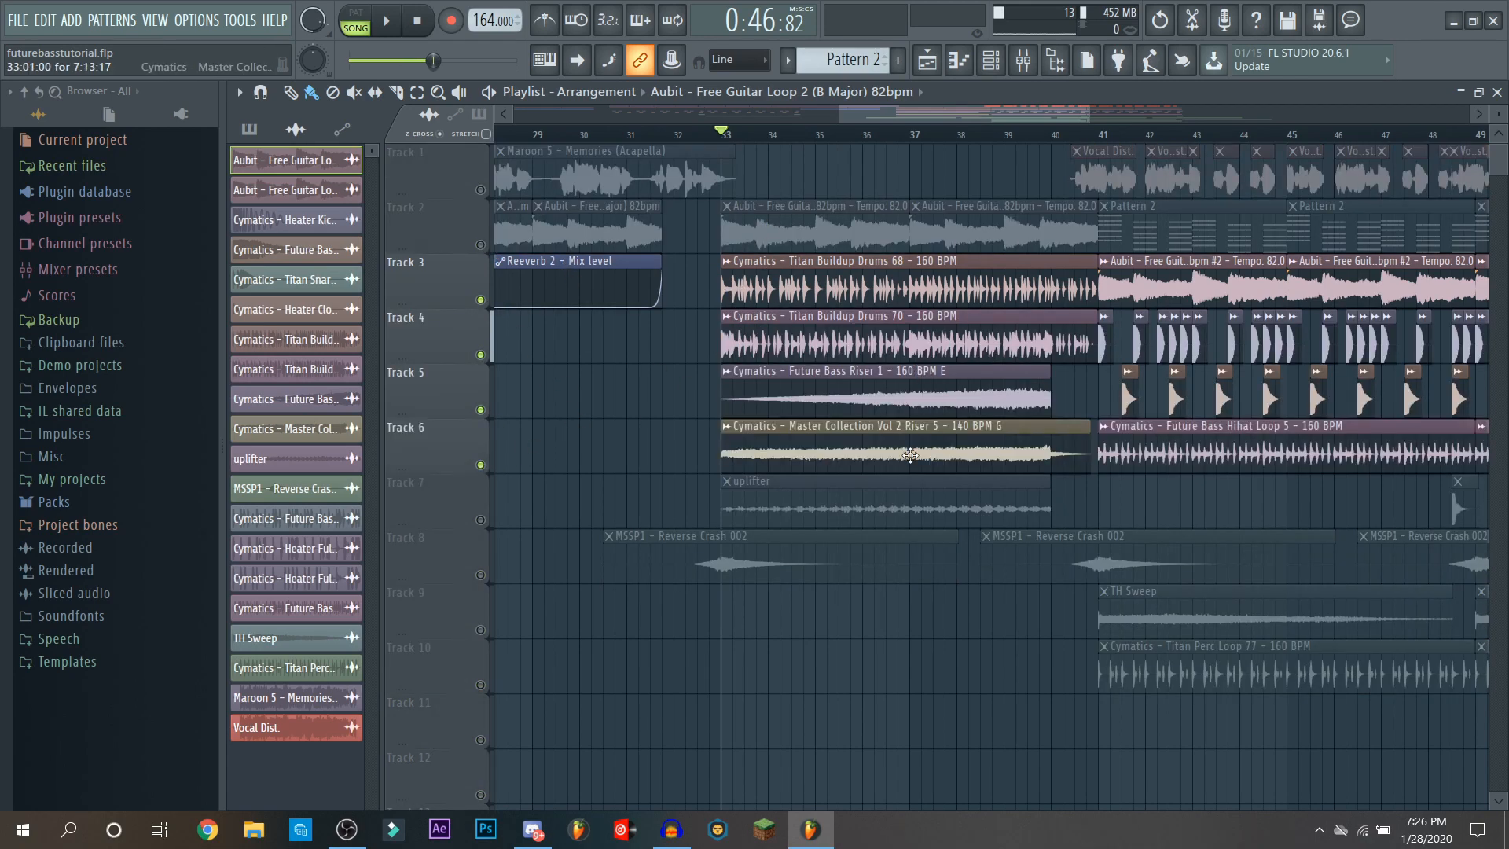
click(480, 520)
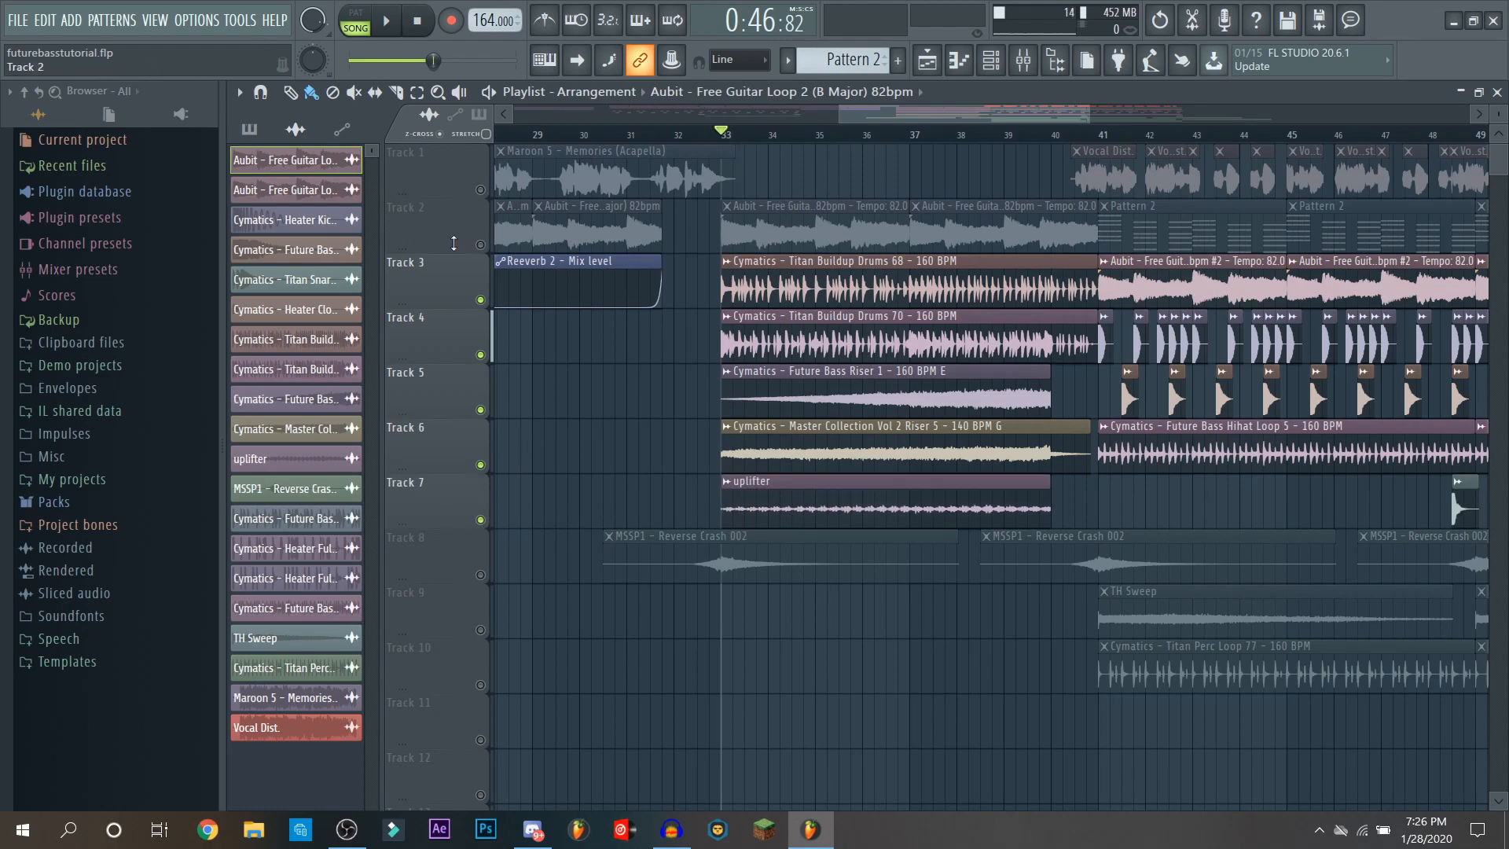
click(480, 245)
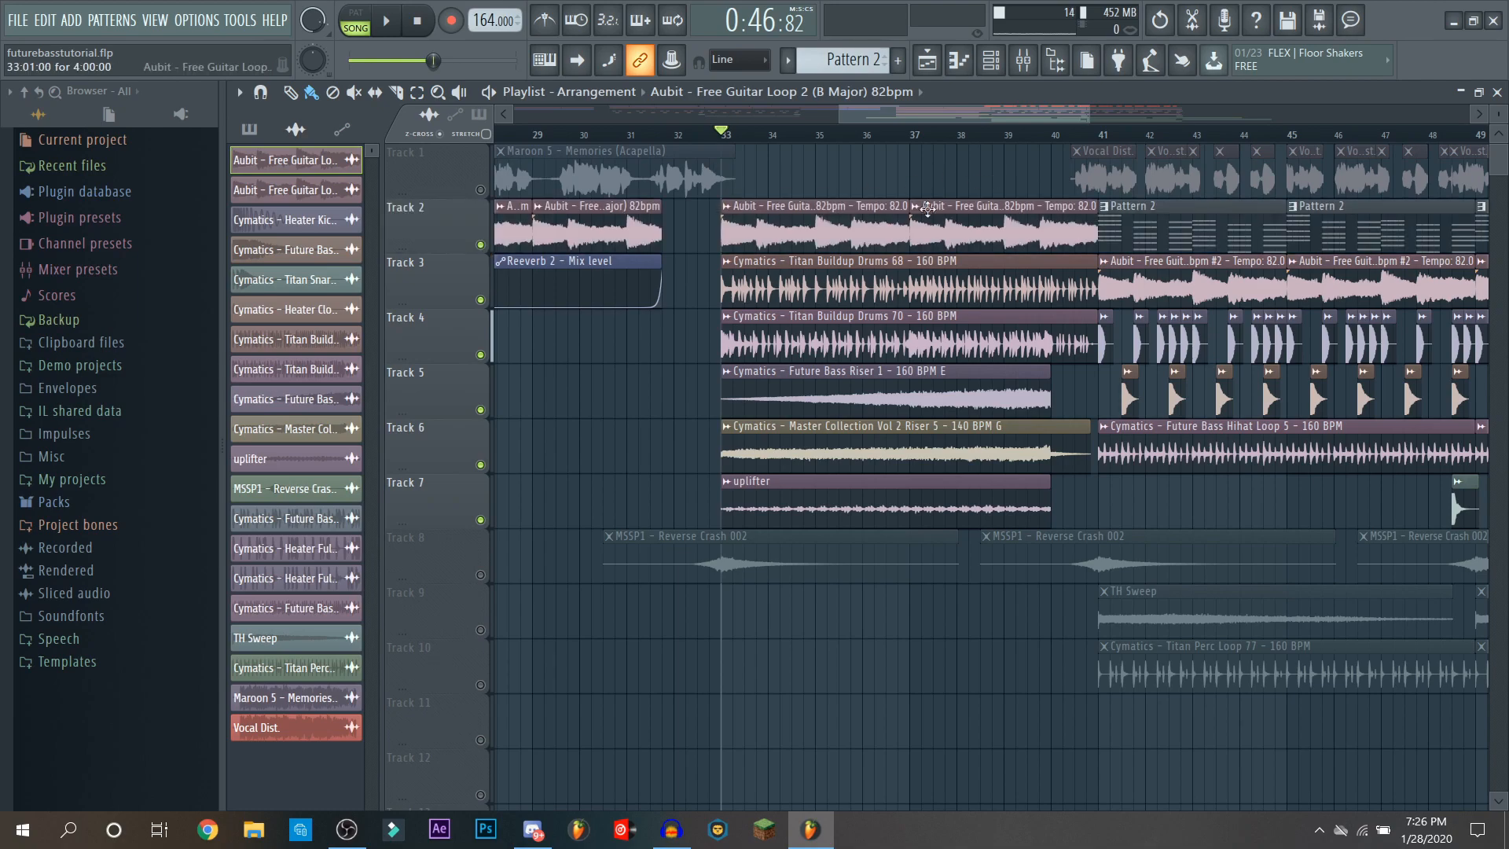
key(space)
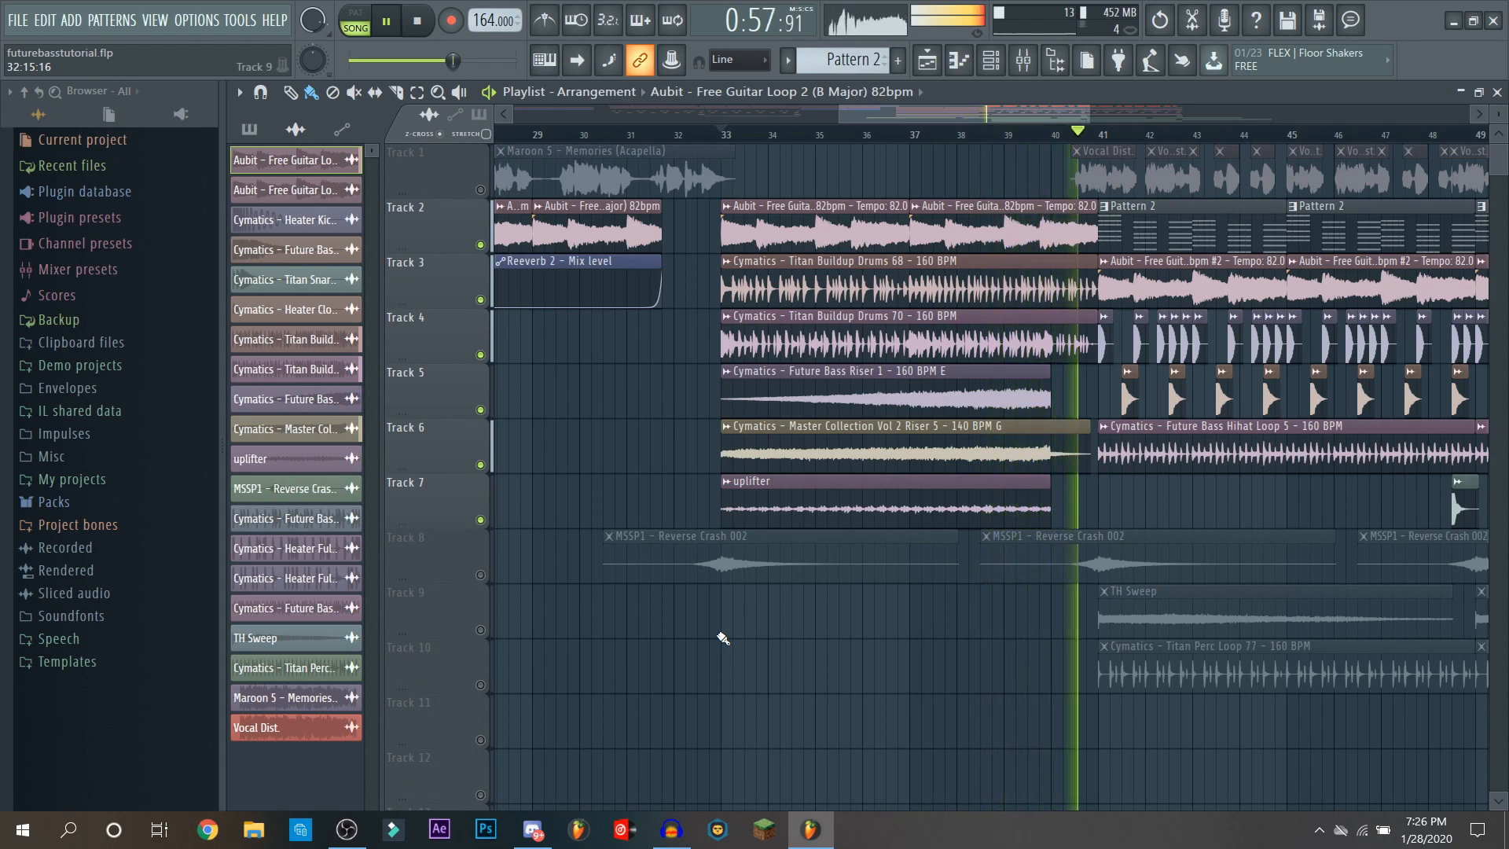
key(space)
right_click(481, 245)
right_click(480, 245)
Step: Listen separately to the buildup drum loops on Track 3 and Track 4 from bar 33, and unmute all tracks after stopping
right_click(481, 300)
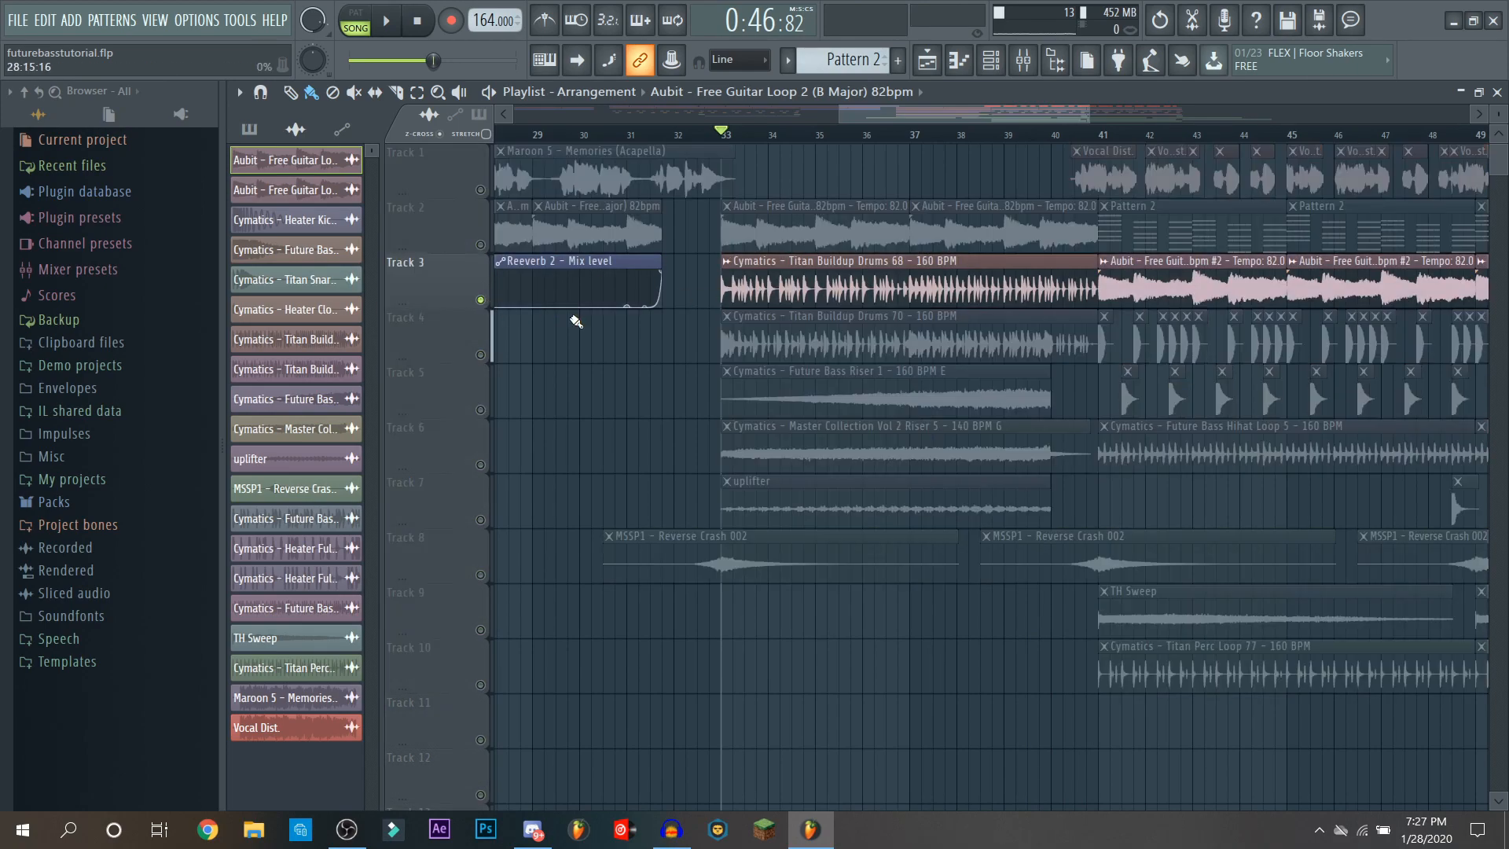
key(space)
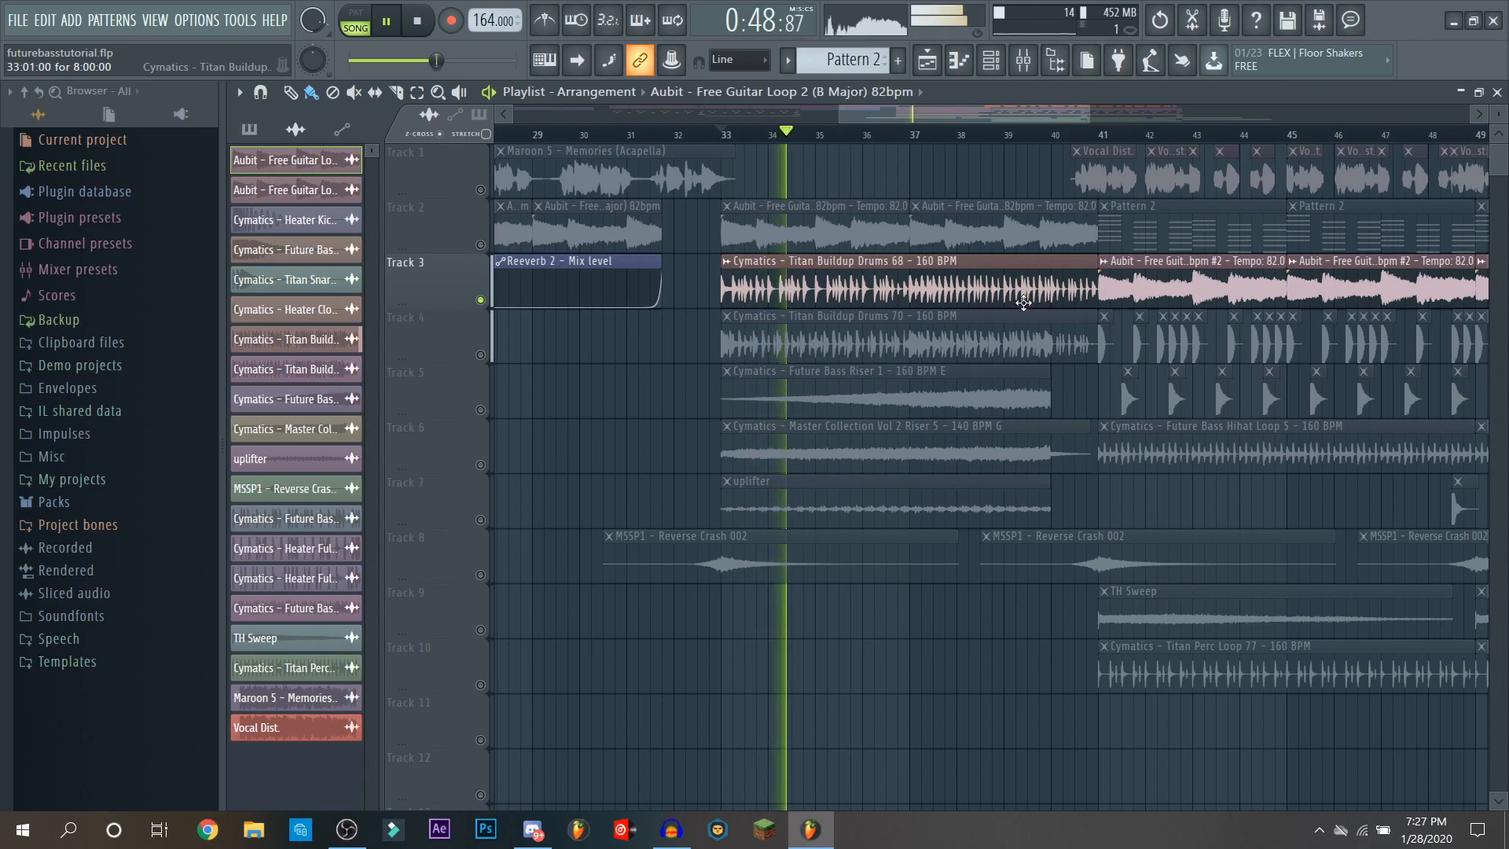
key(space)
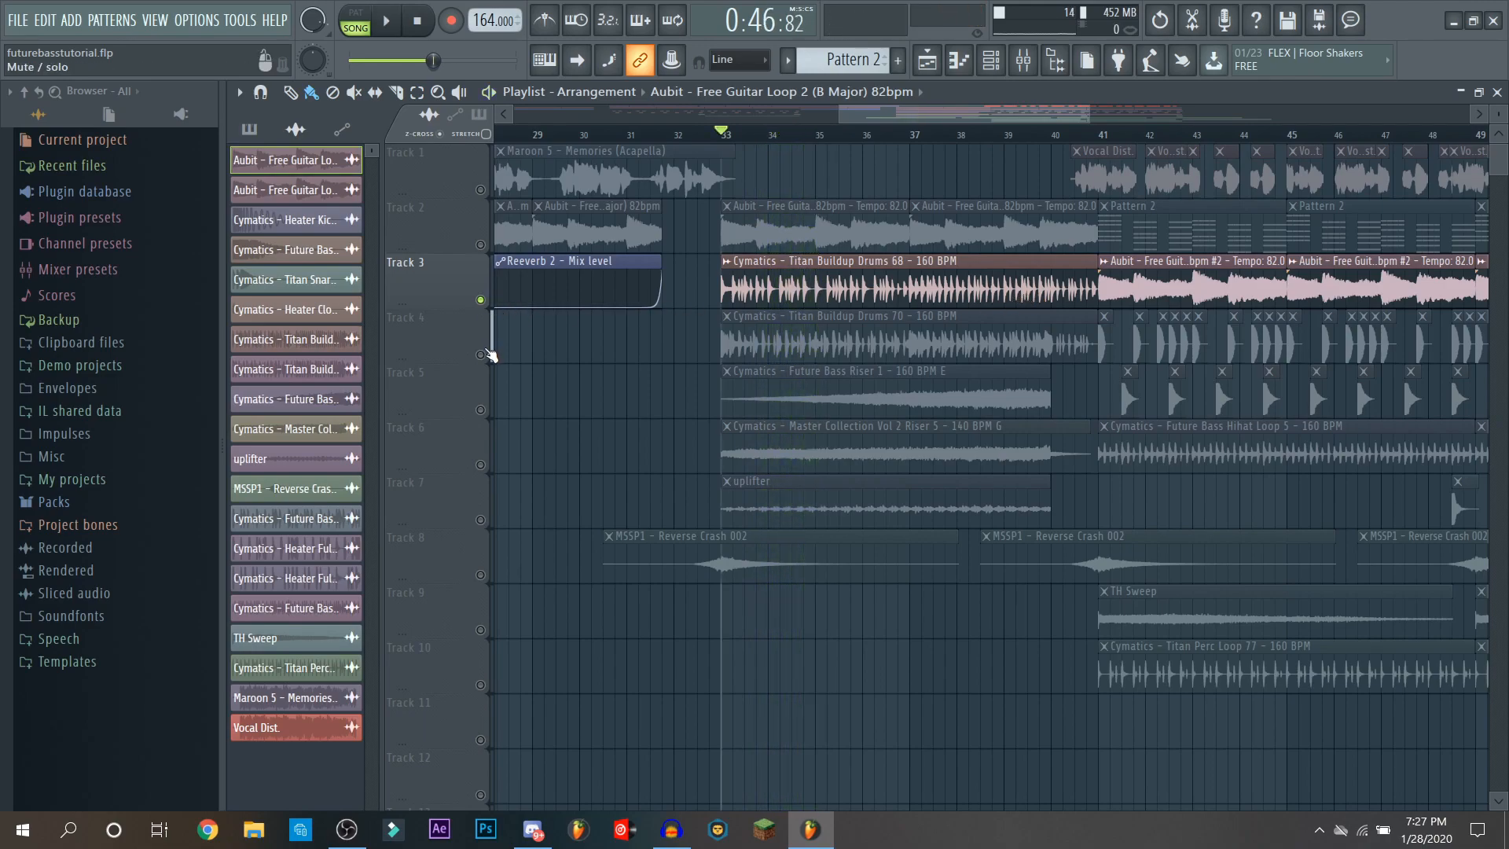
right_click(482, 355)
key(space)
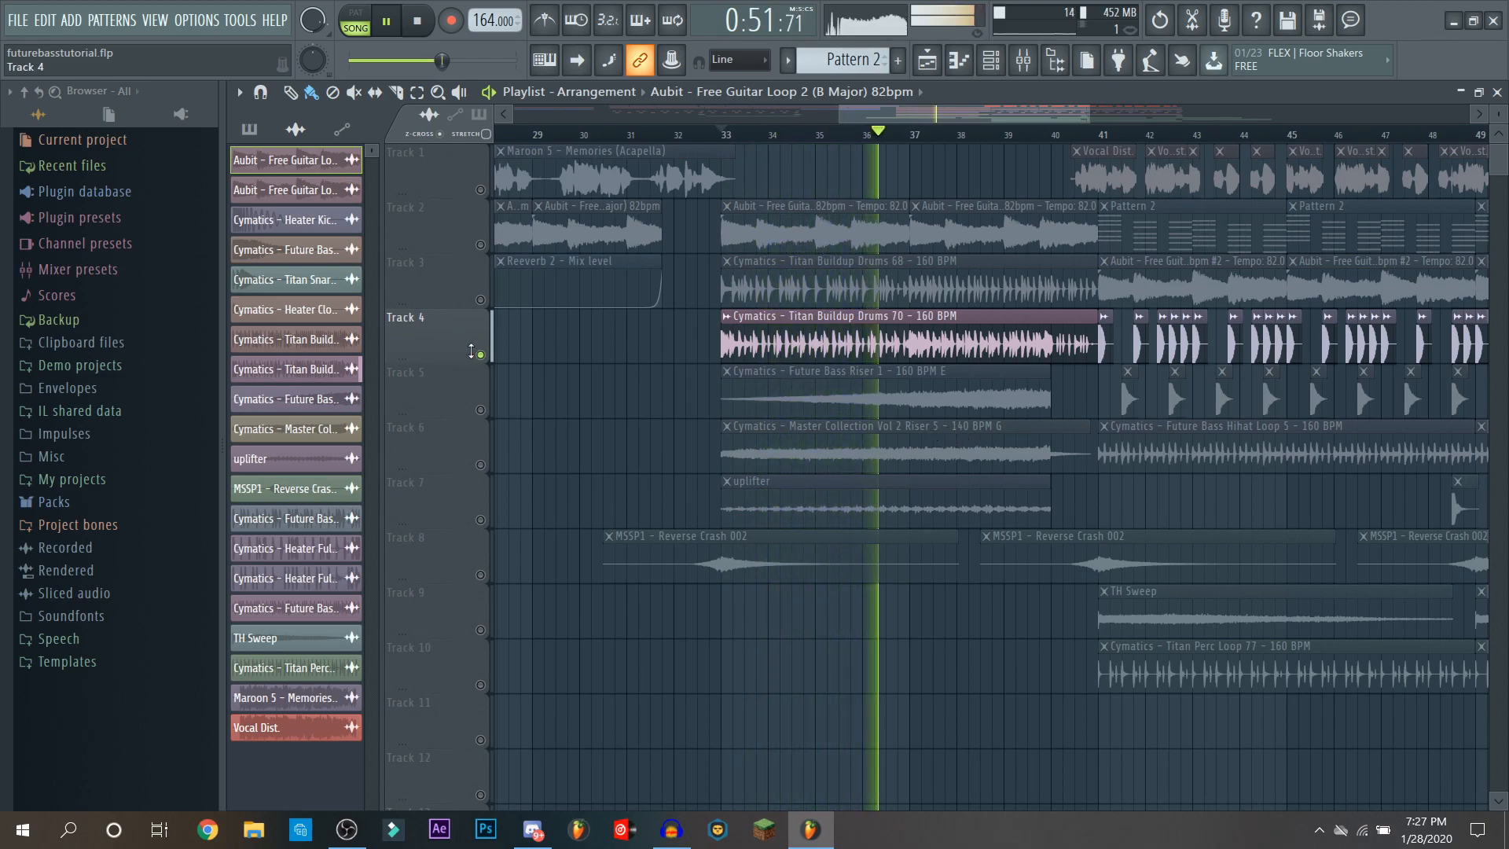
key(space)
right_click(480, 354)
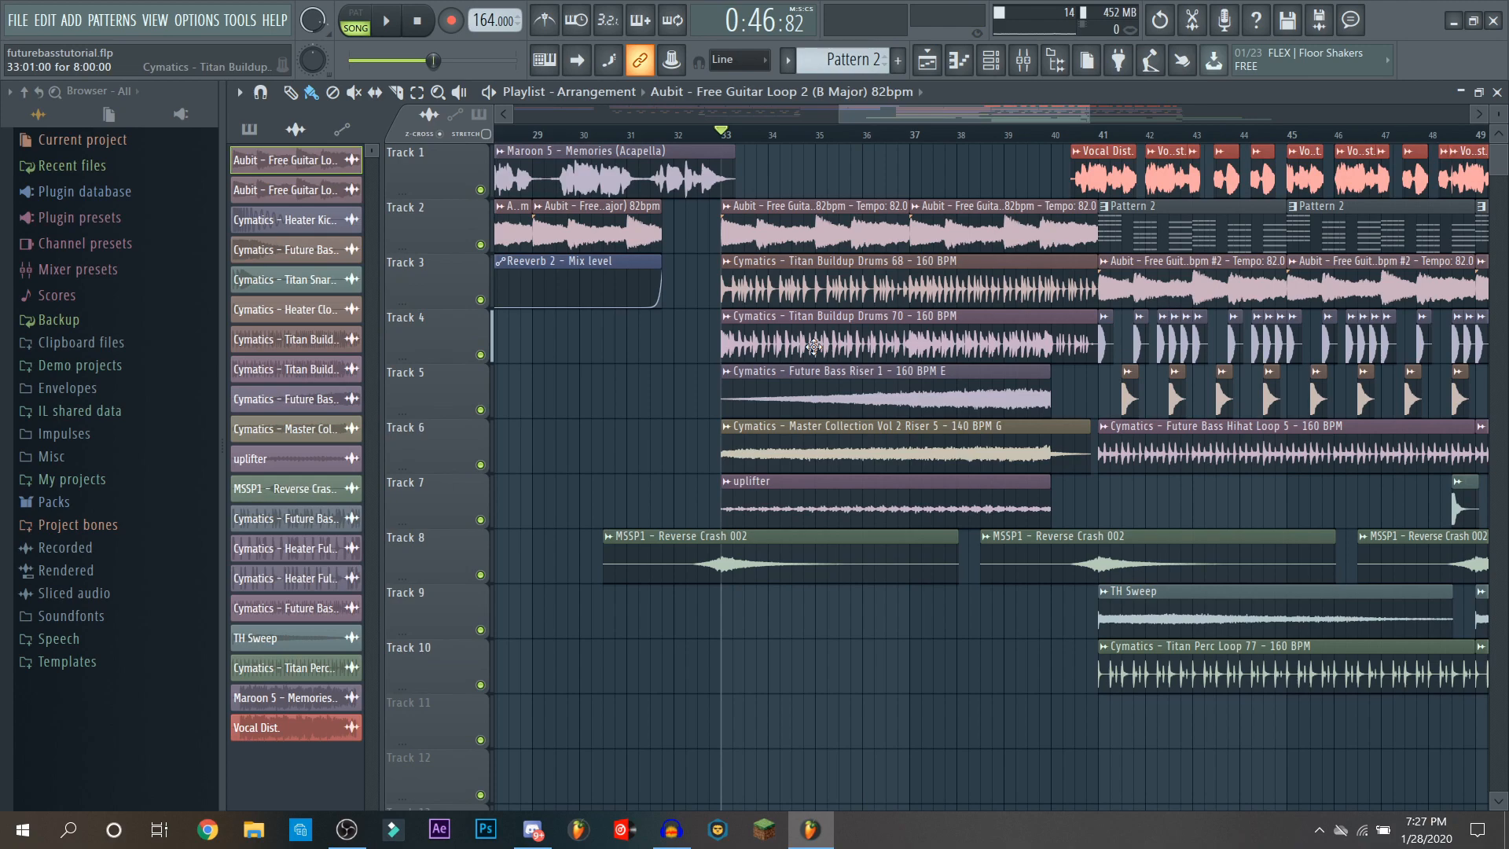
Step: Listen separately to the risers on Track 5 and Track 6 from bar 33, stopping playback after each
right_click(480, 410)
key(space)
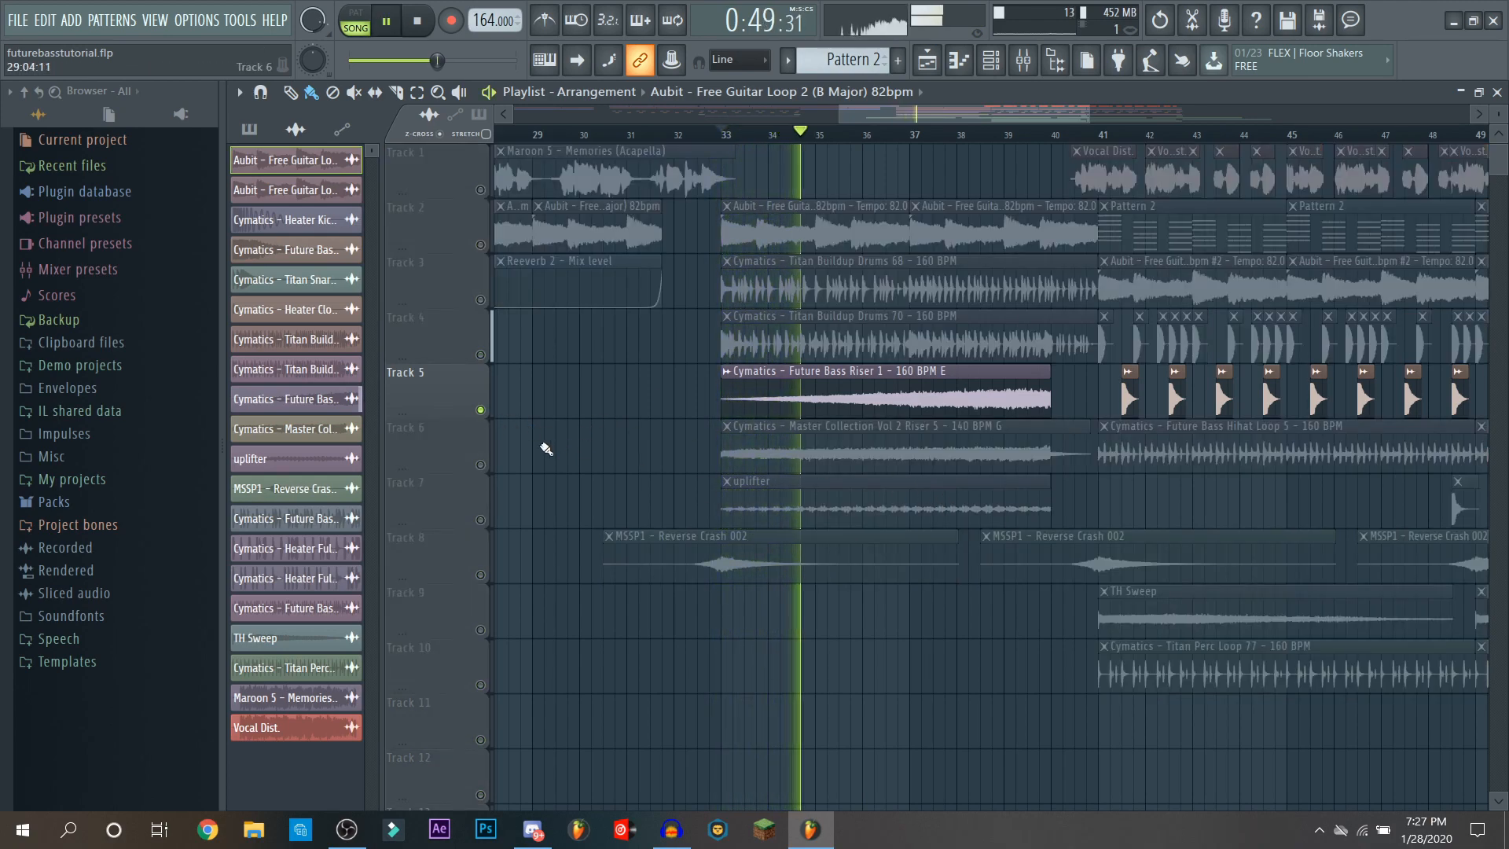
key(space)
right_click(488, 465)
key(space)
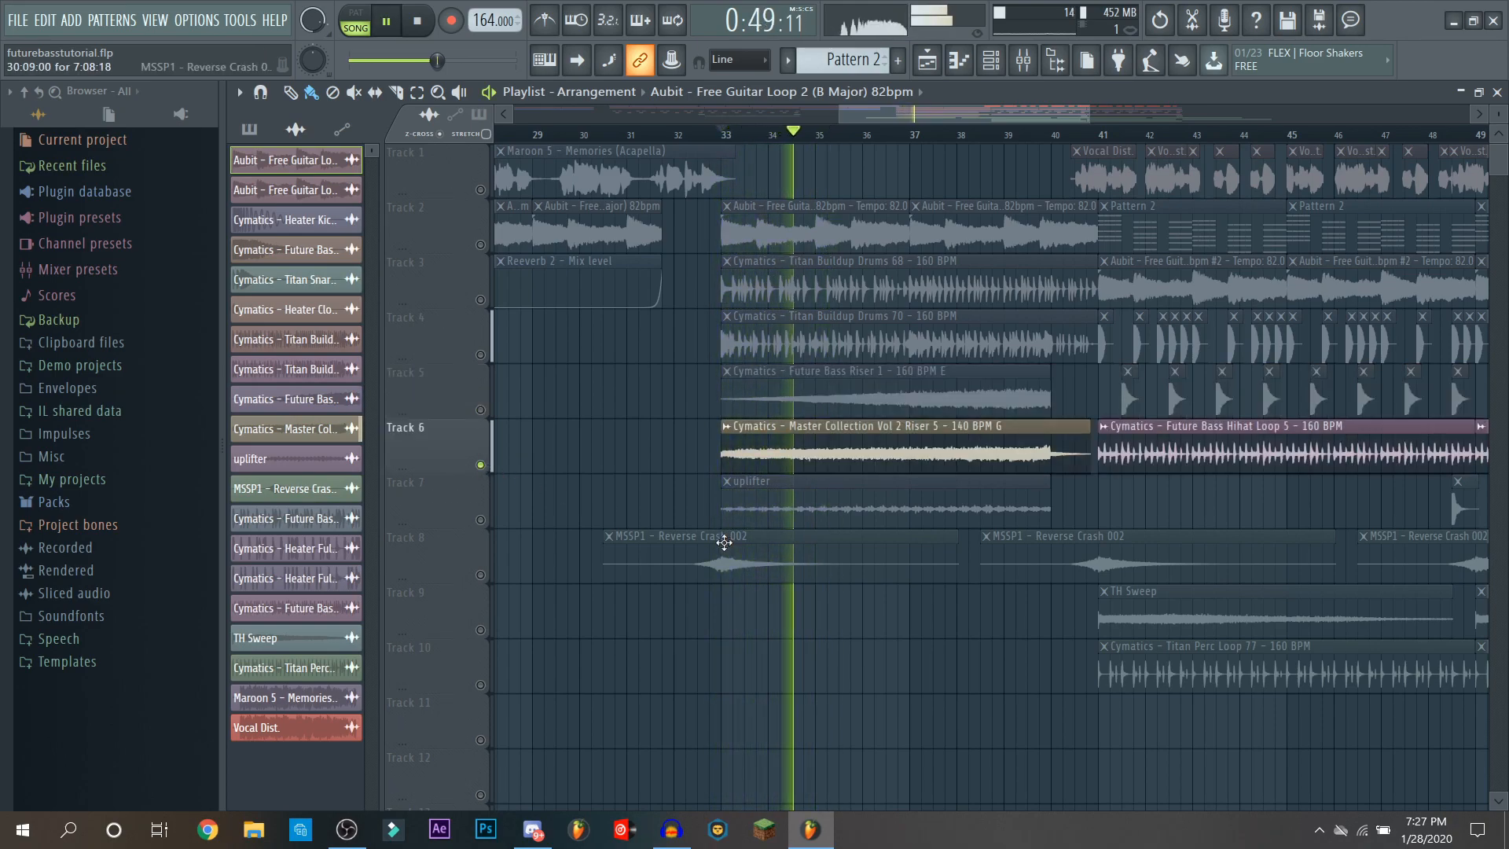
key(space)
Step: Listen to only the uplifter on Track 7, and check its sample settings with all tracks unmuted
right_click(481, 519)
key(space)
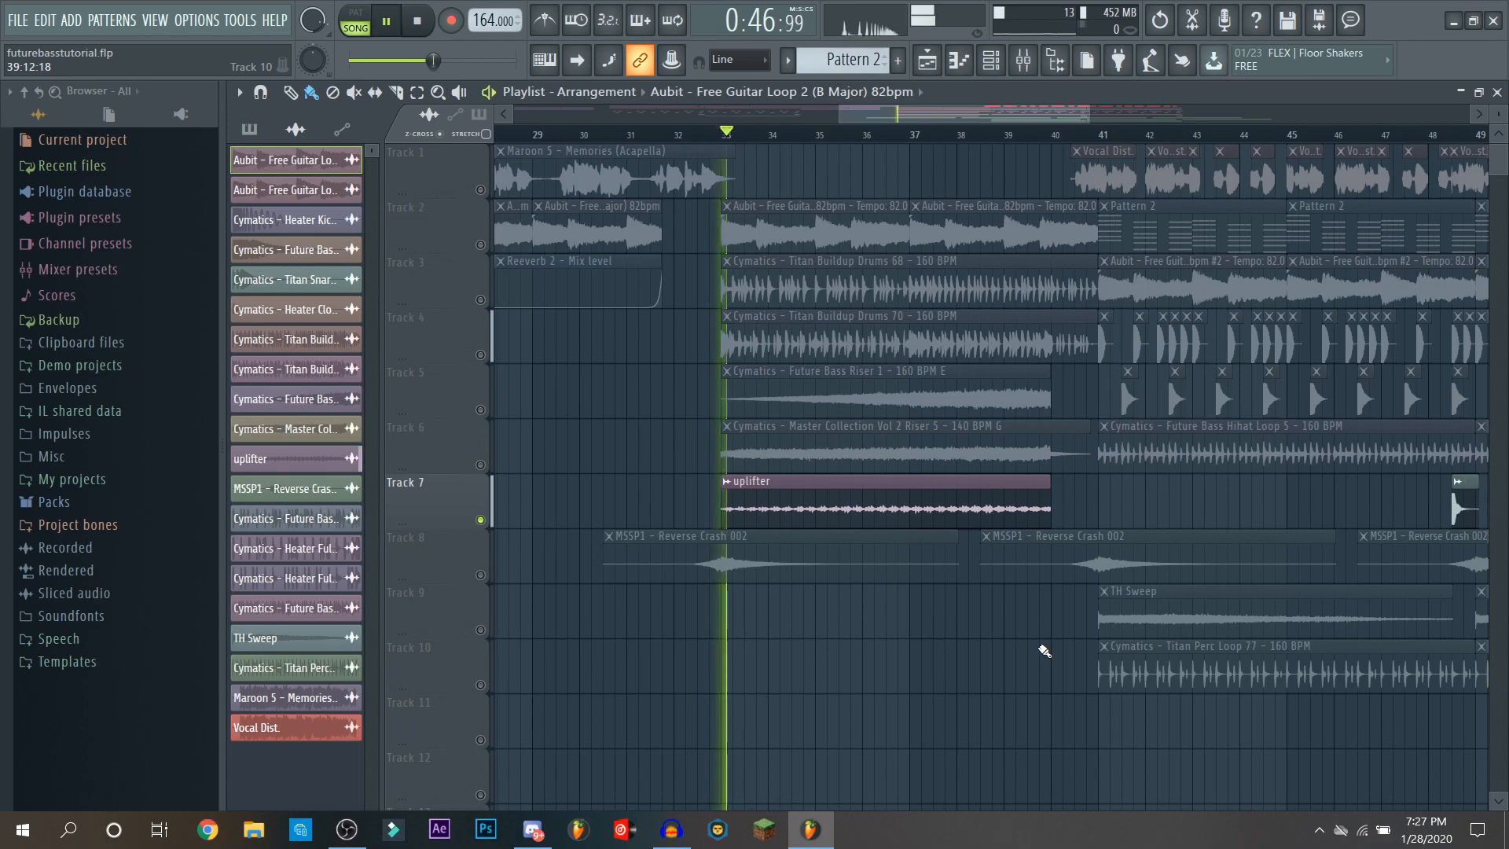
key(space)
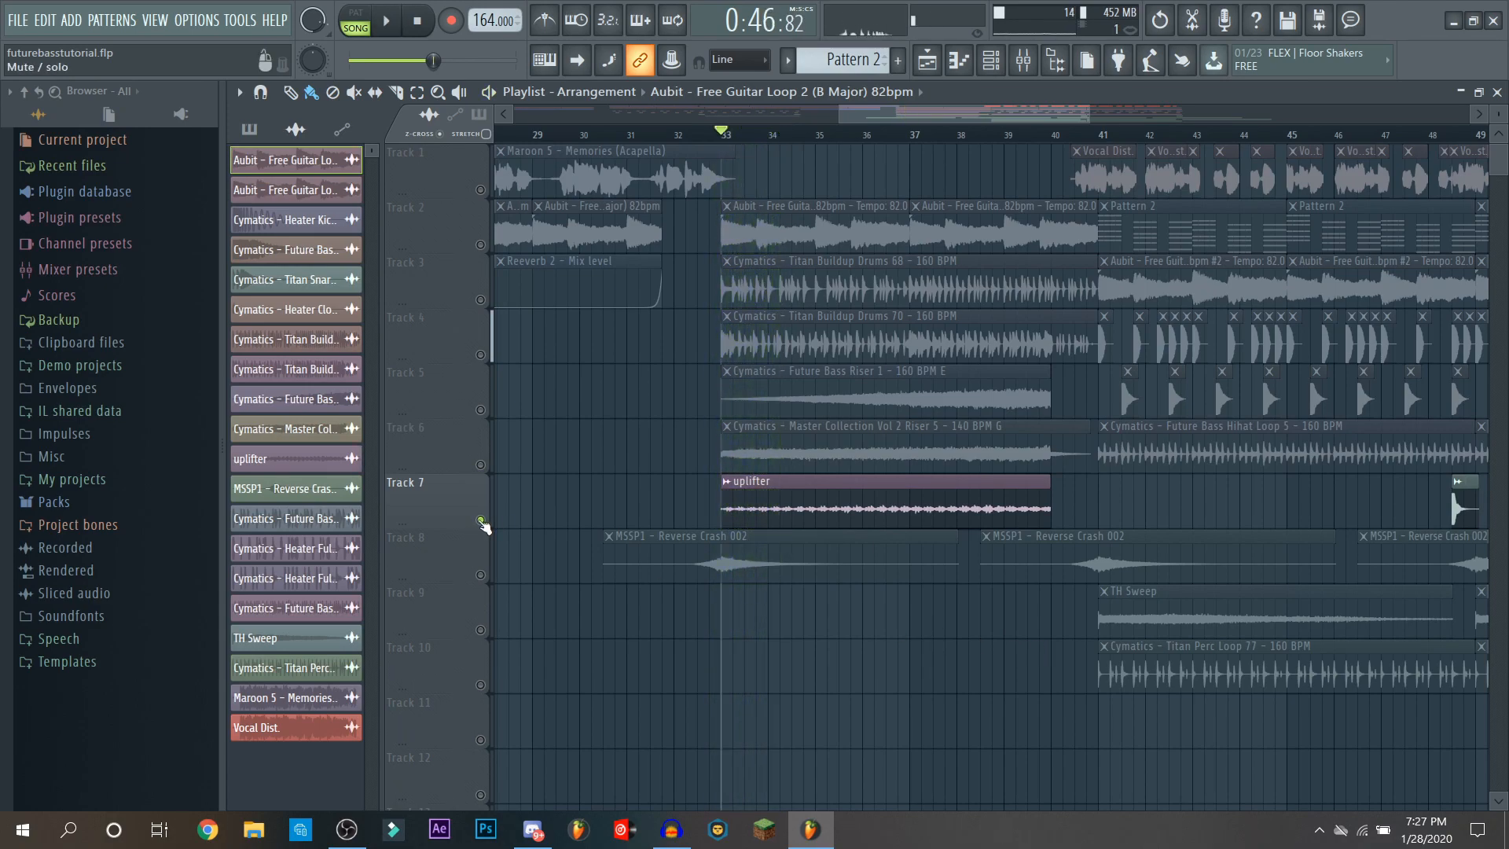
right_click(481, 521)
double_click(838, 492)
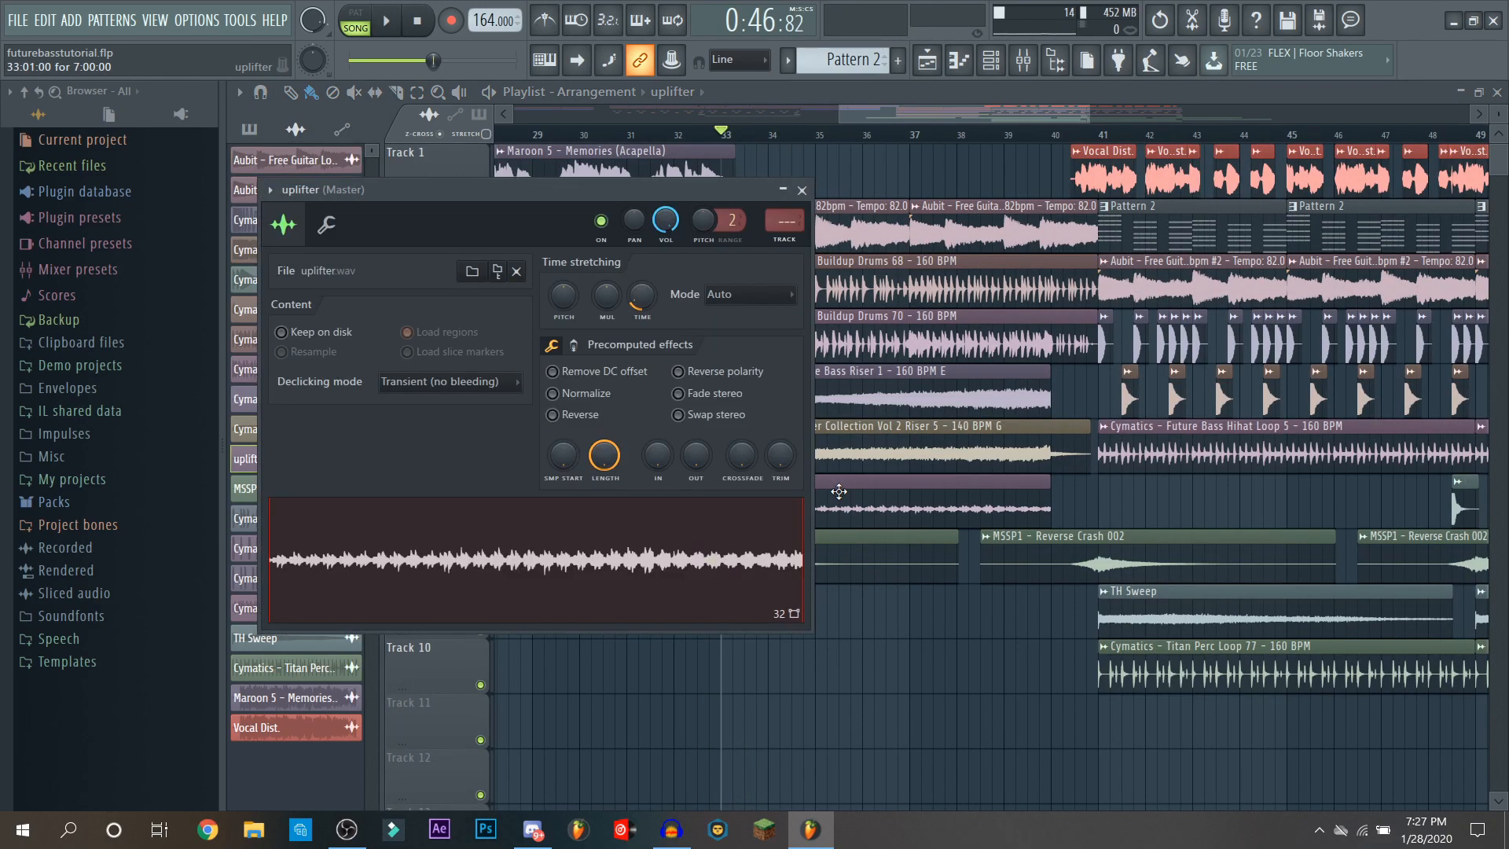
click(803, 190)
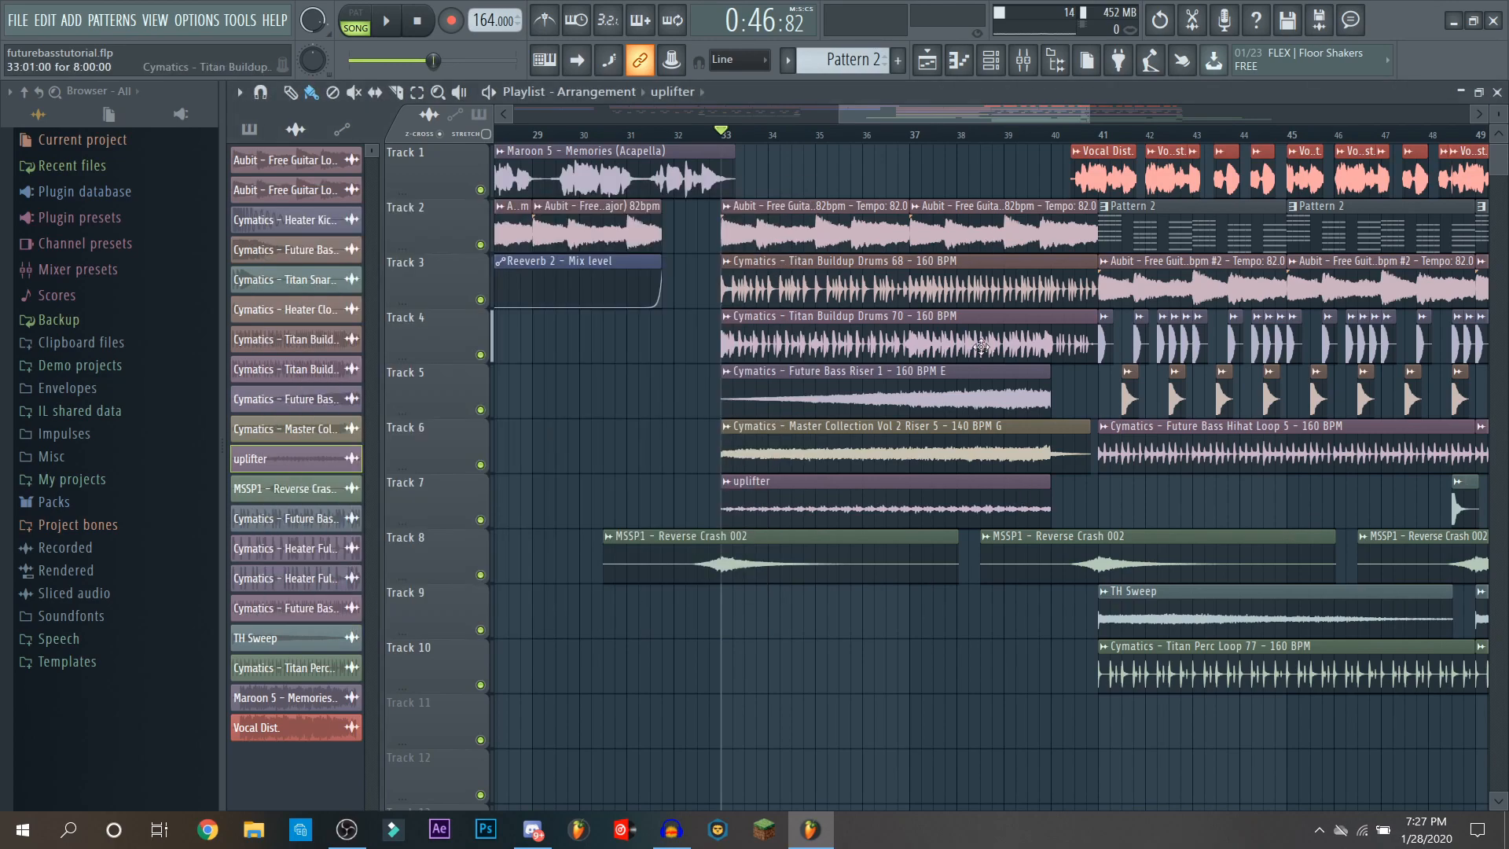
Step: Listen to only the reverse crash on Track 8 from bar 33, unmute all tracks, and stop playback
drag(939, 105, 959, 135)
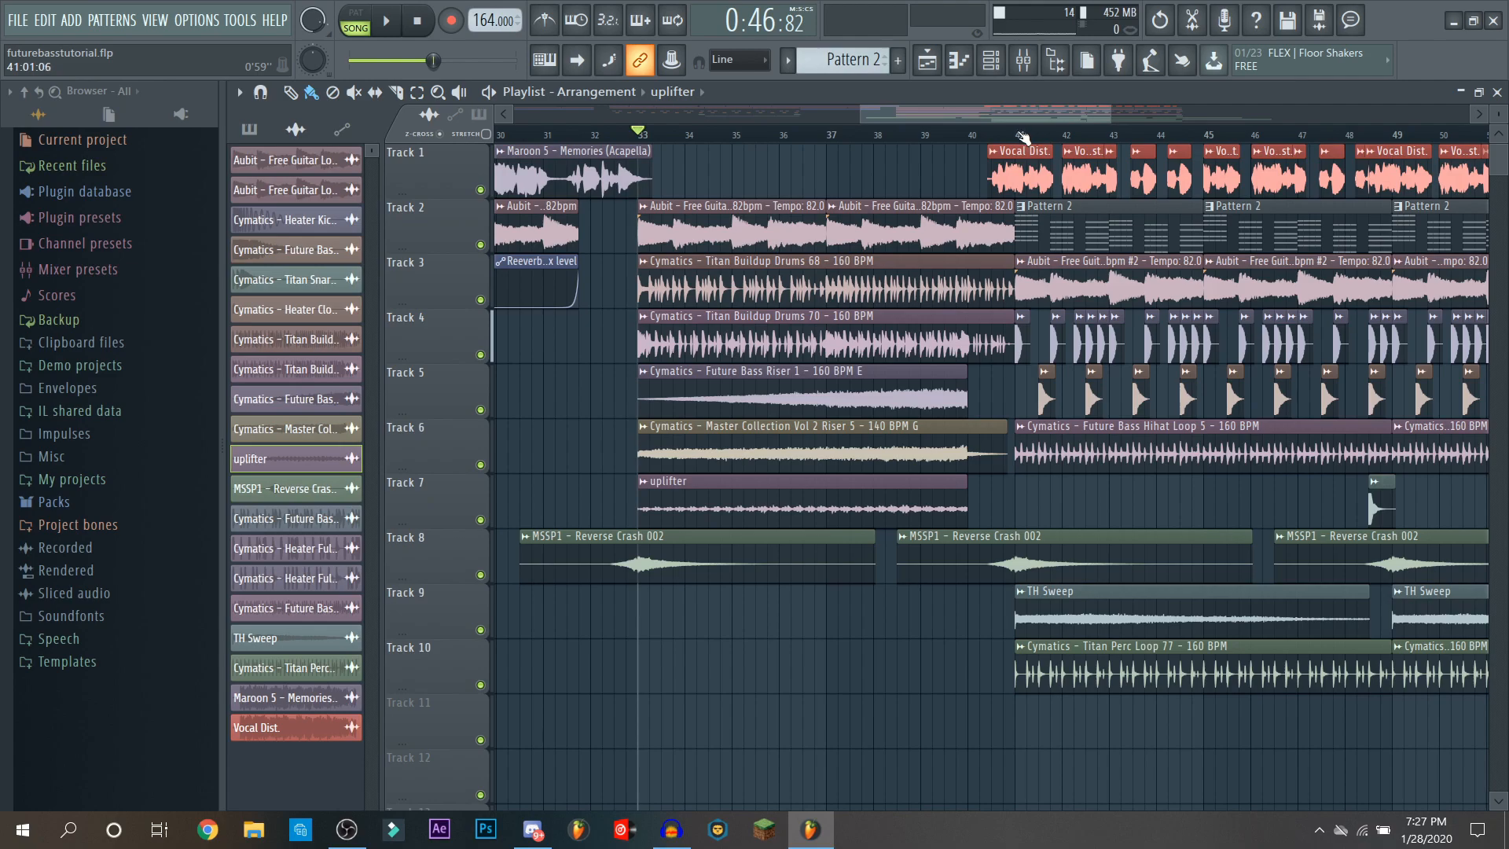
right_click(480, 576)
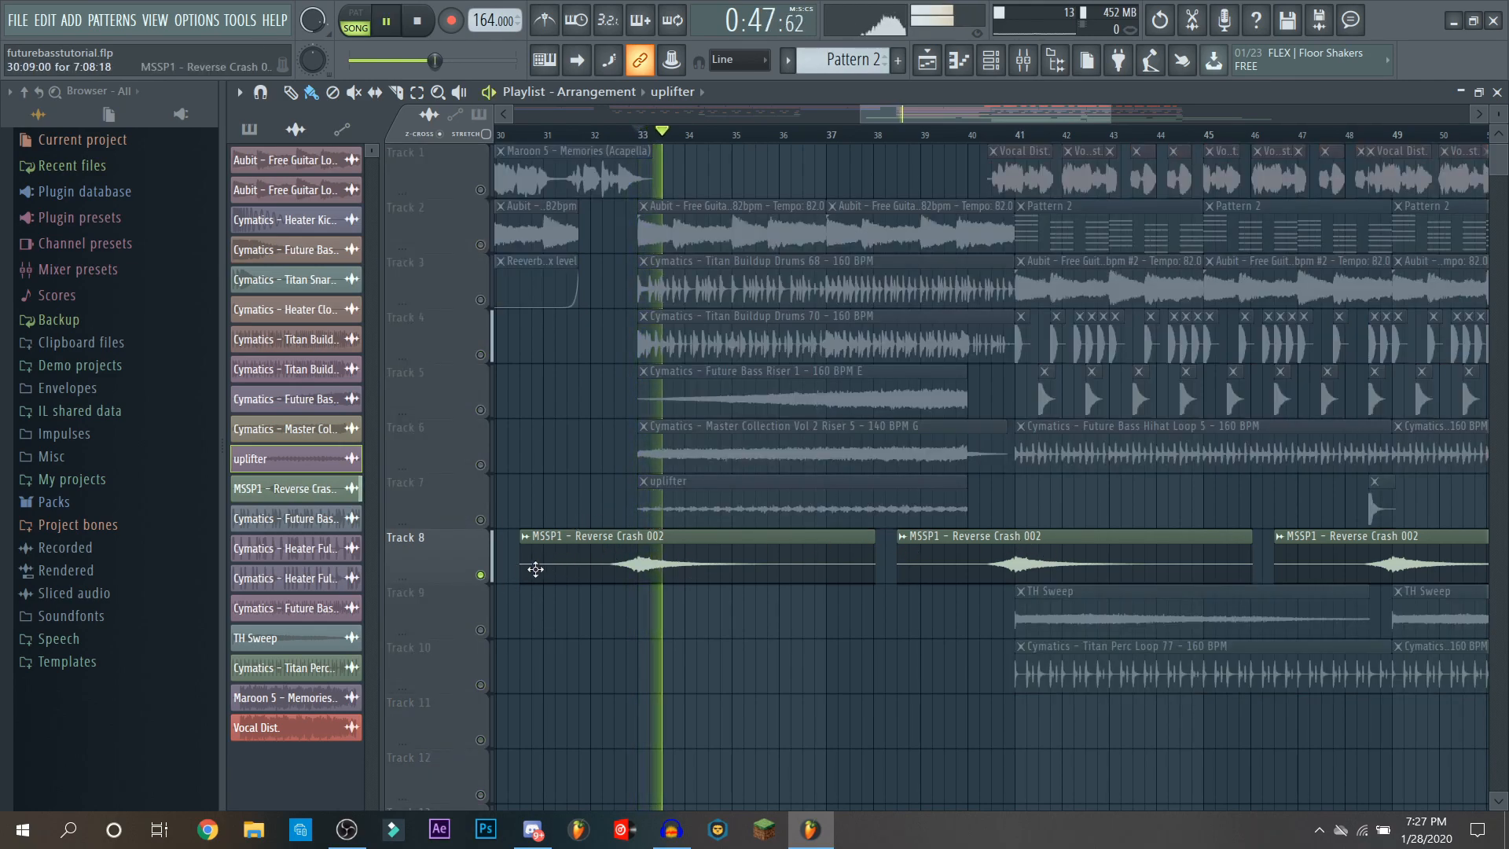
right_click(480, 575)
key(space)
Step: Briefly isolate Track 3 at bar 41, and show the Make unique option for its first guitar clip
drag(1012, 110, 929, 451)
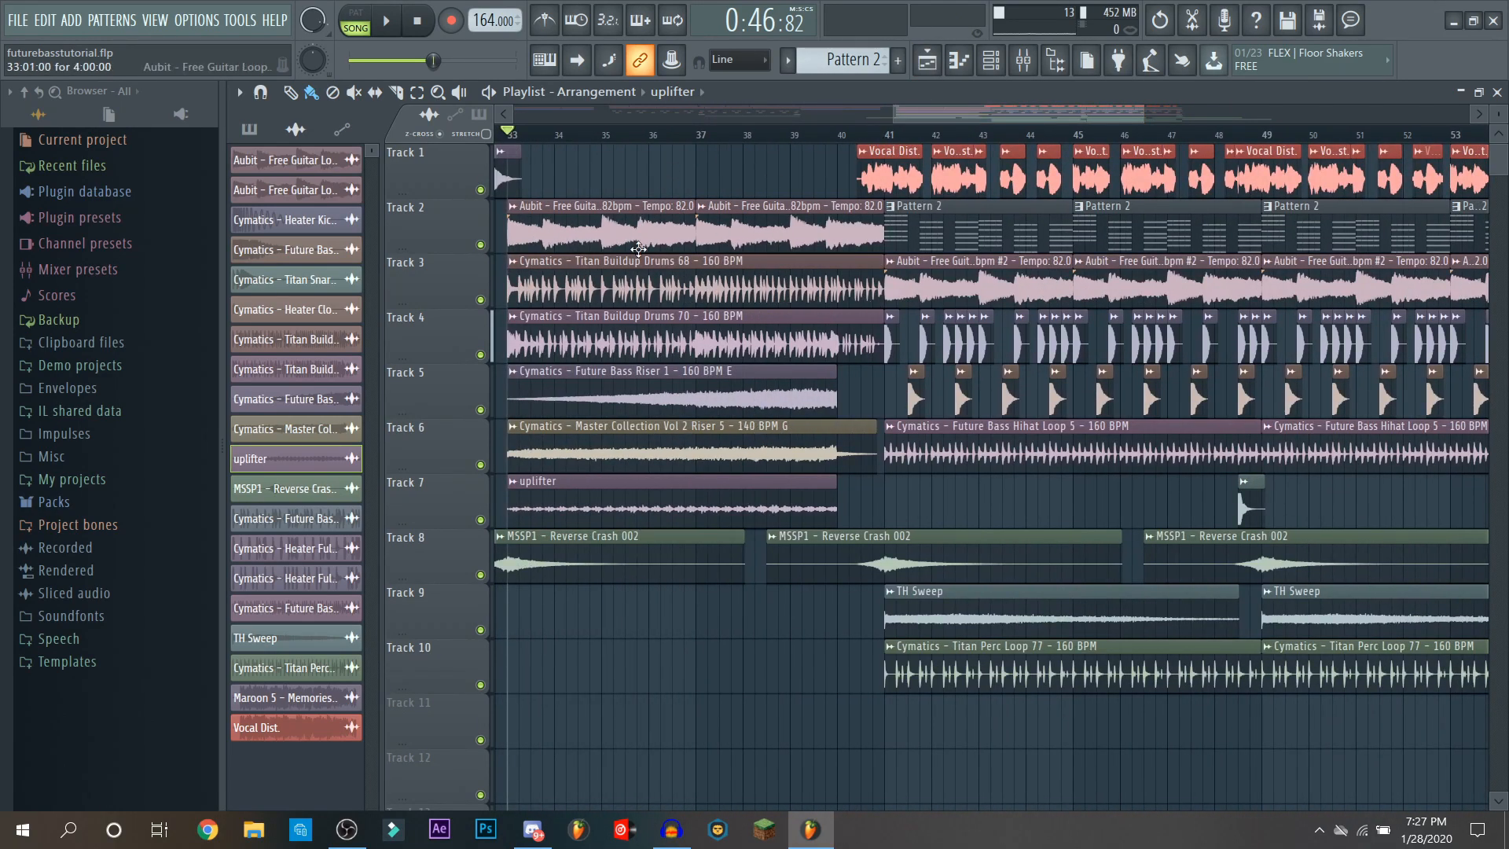
click(890, 137)
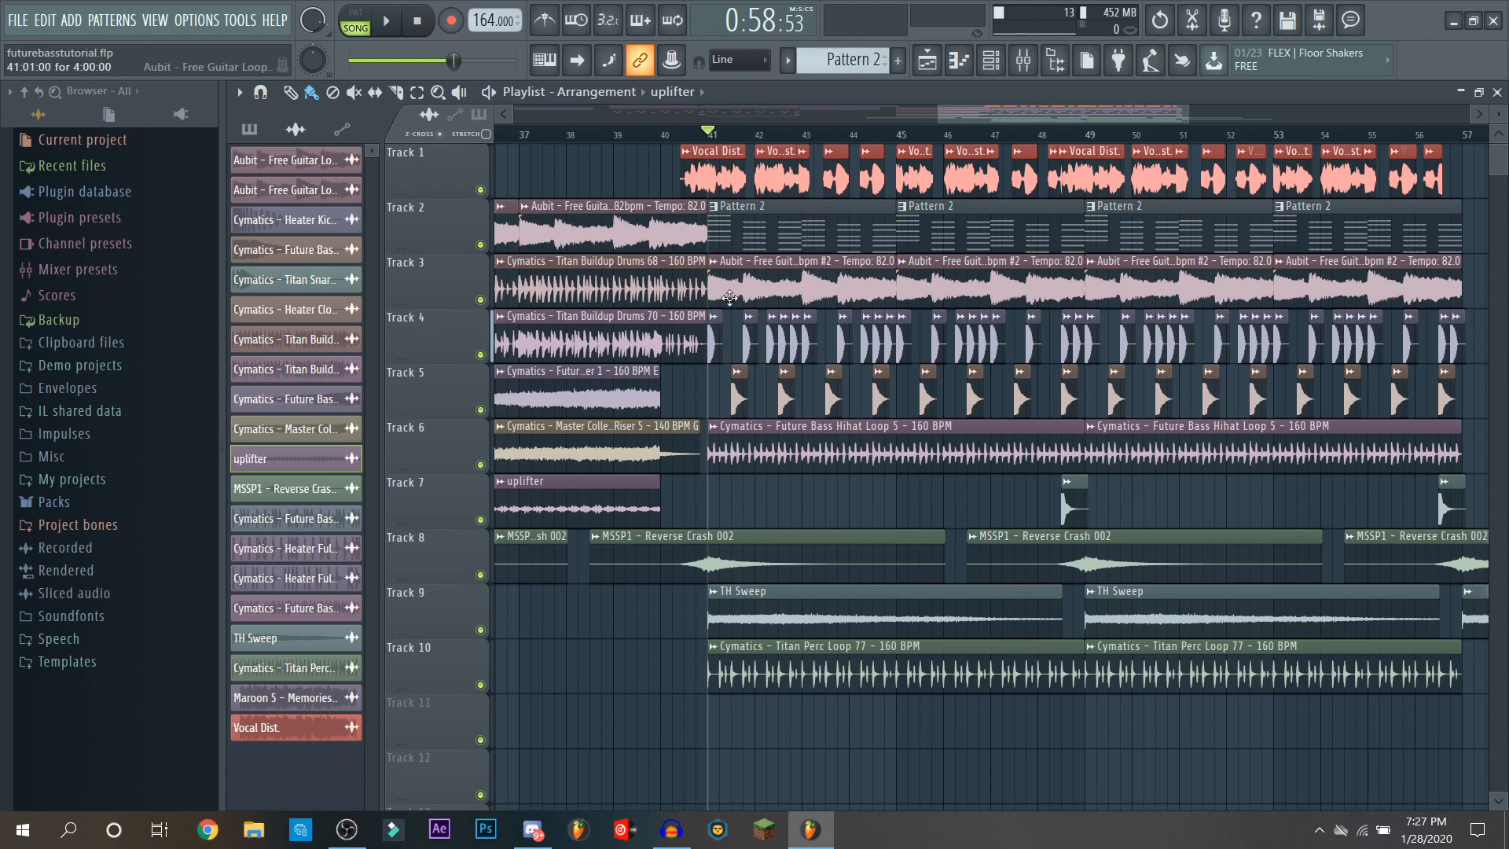
right_click(480, 299)
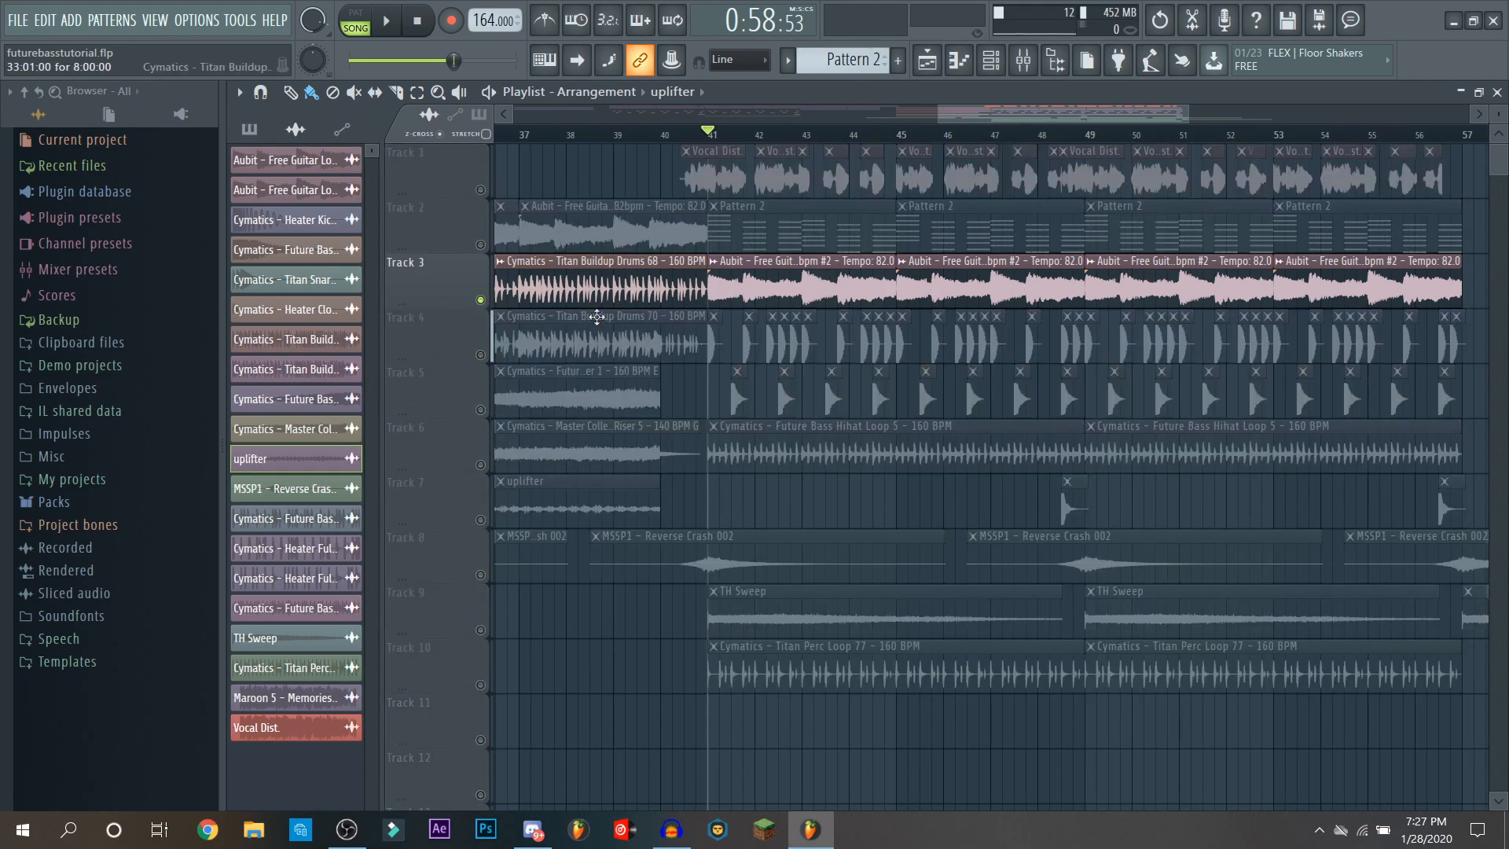
right_click(480, 299)
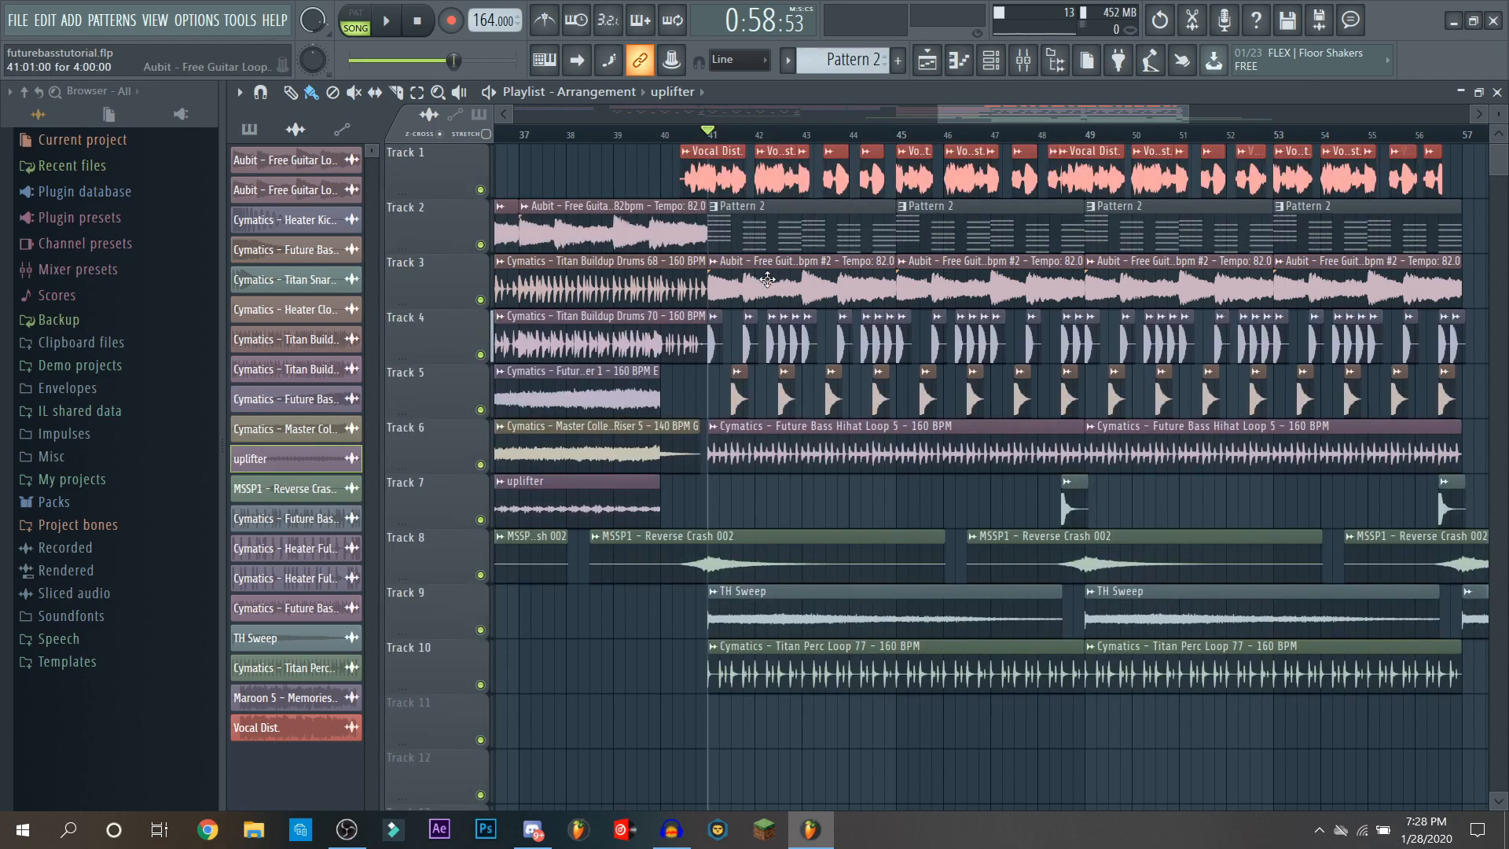
click(713, 262)
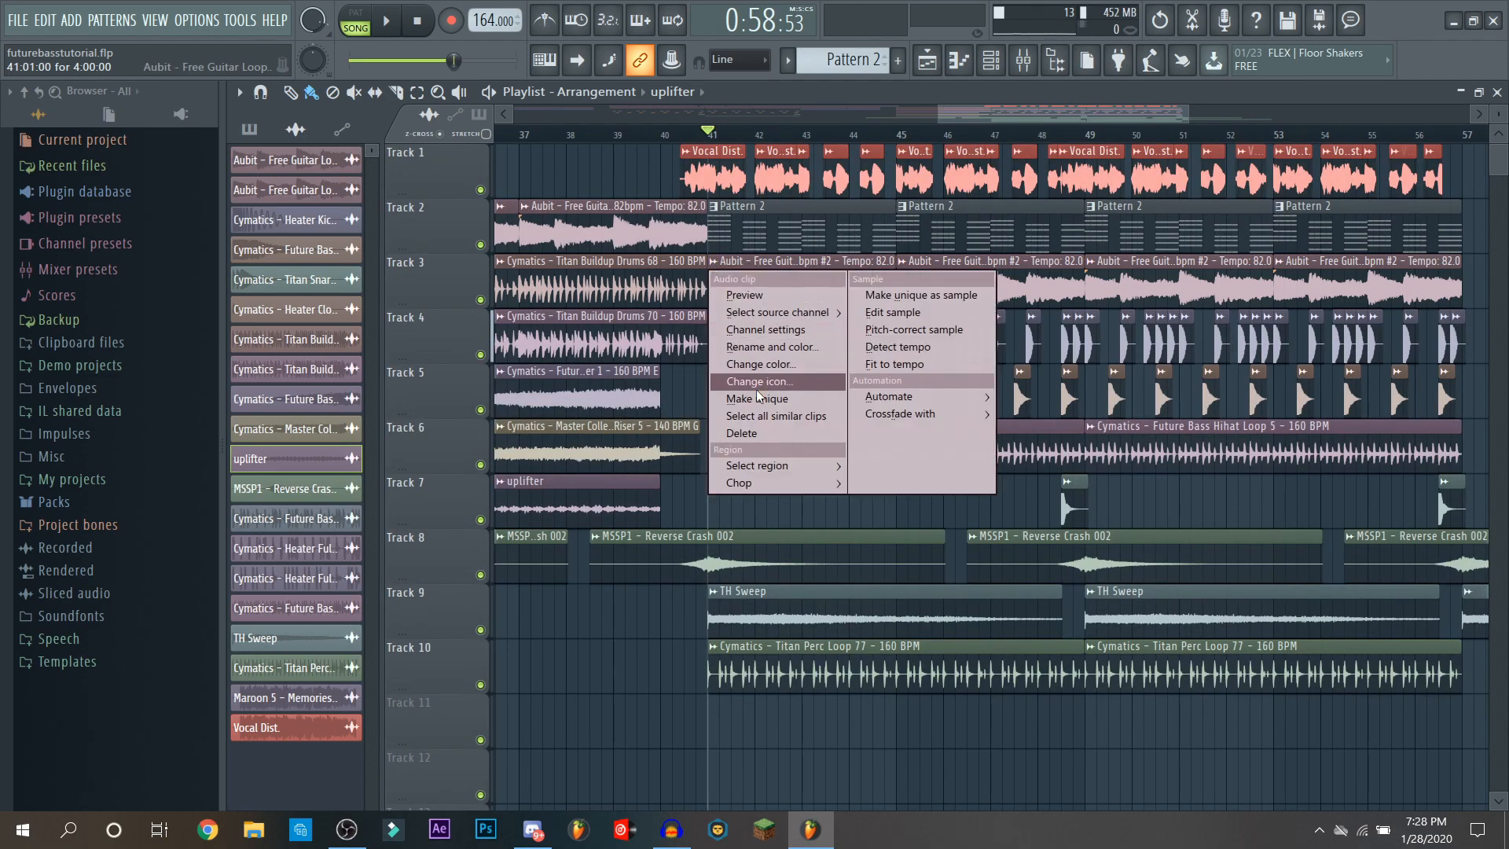
click(583, 686)
Step: Try placing a copy of the intro guitar clip on Track 7 at bar 1, and delete that copy
drag(967, 118, 541, 134)
click(549, 217)
drag(627, 553, 449, 456)
right_click(771, 552)
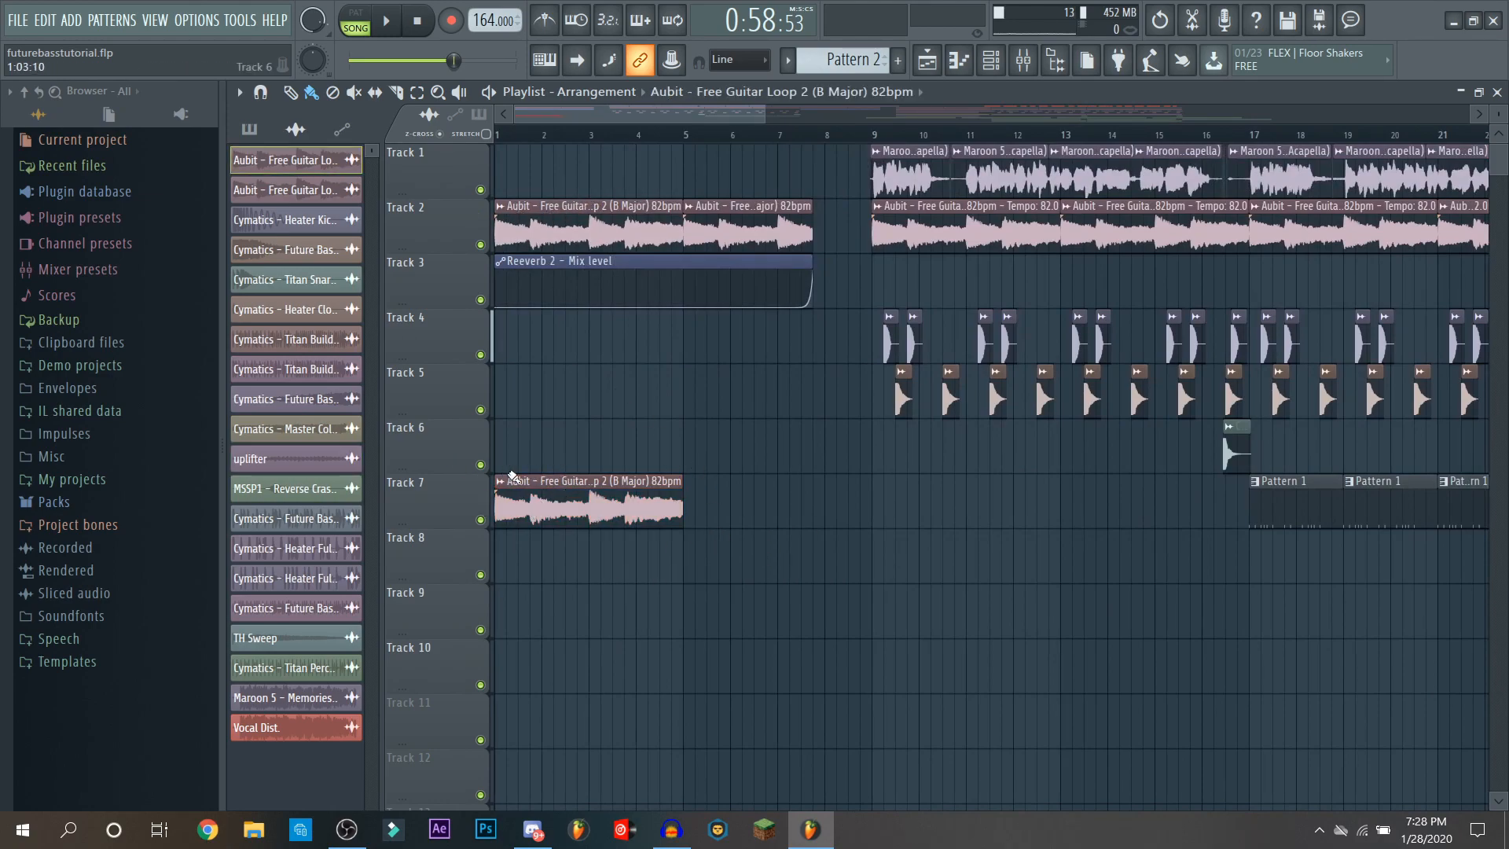
drag(565, 494, 561, 393)
right_click(569, 408)
click(545, 211)
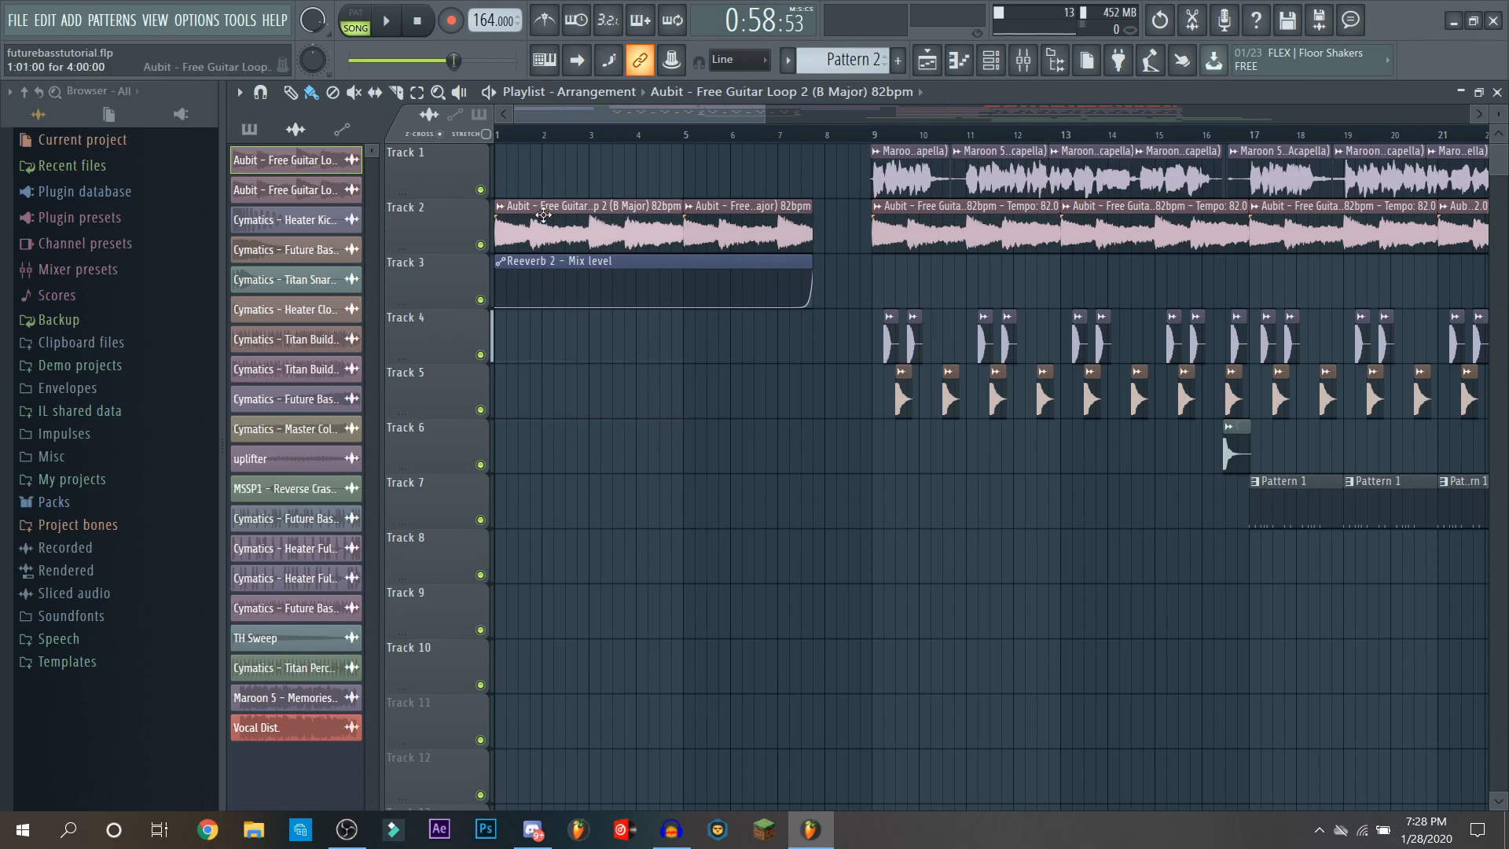
Step: Place a copy of the intro guitar clip on Track 7 at bar 1, try Fit to tempo on it, and delete the copy
drag(595, 523, 448, 484)
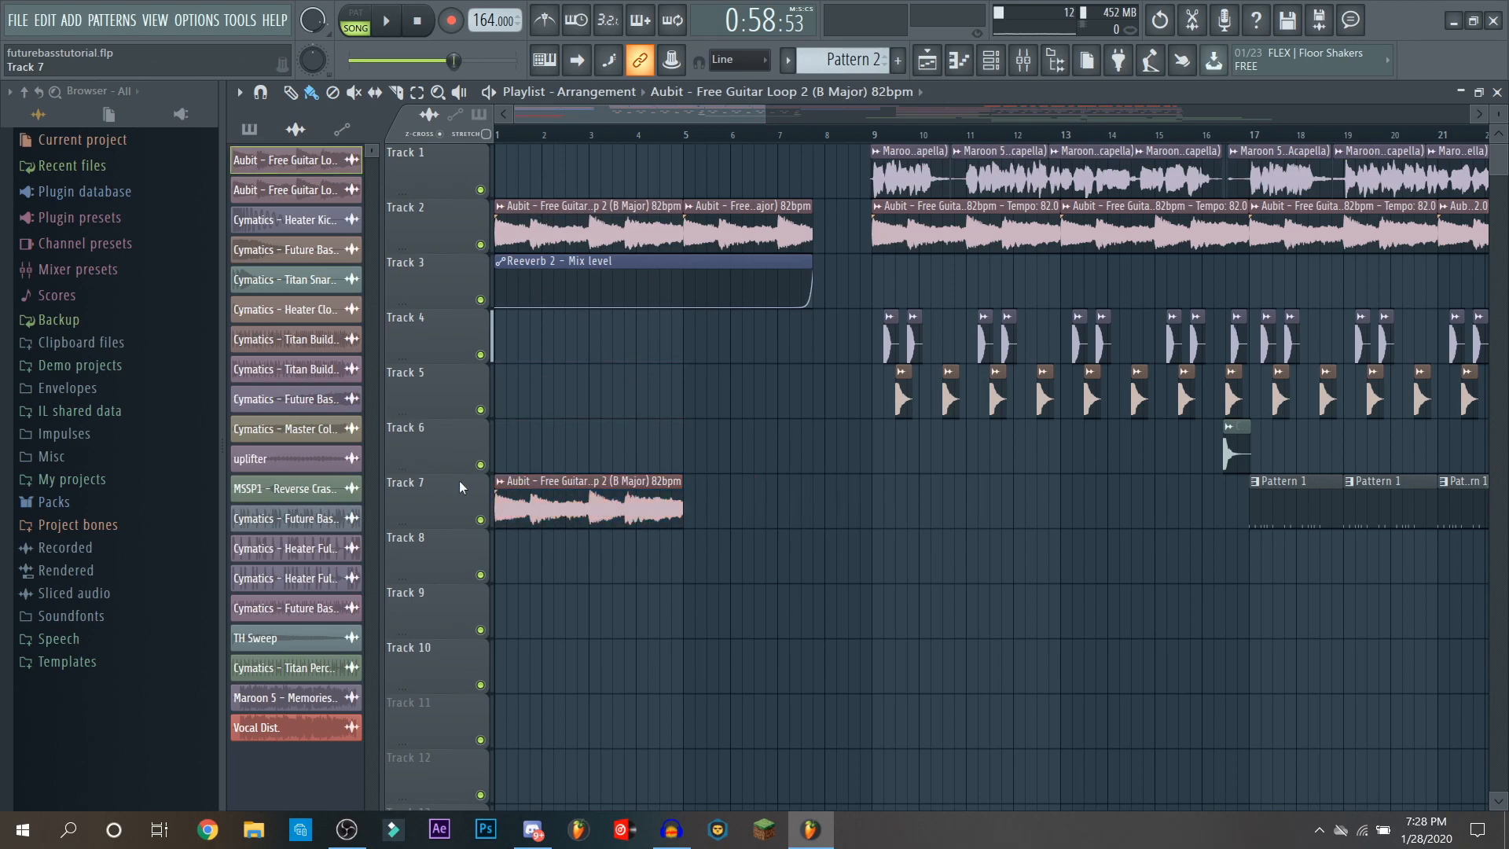
click(500, 483)
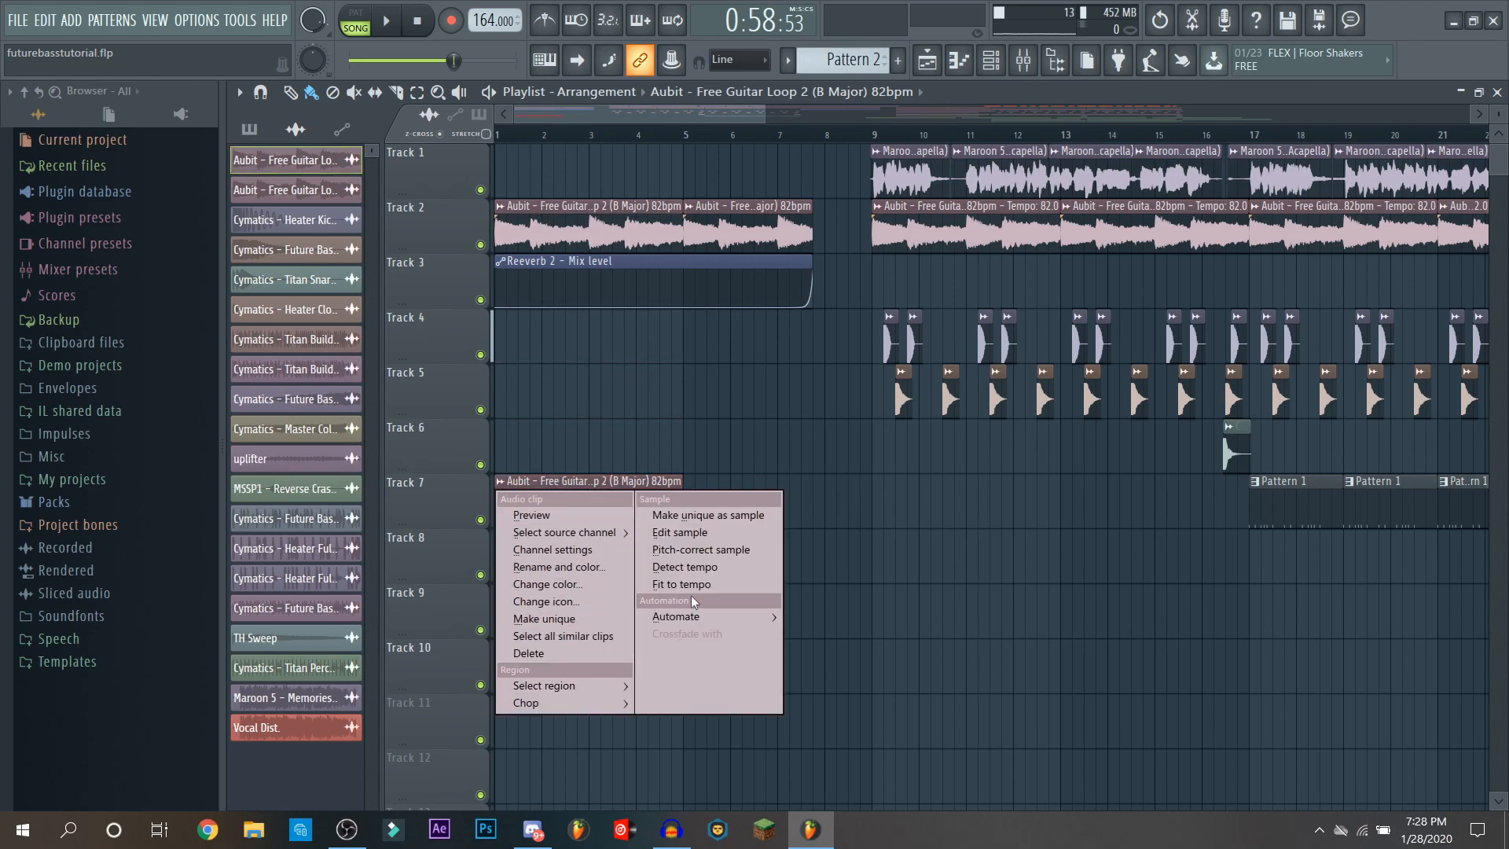
click(666, 585)
right_click(556, 501)
Step: Listen to only the drop's guitar clips on Track 3 from bar 41
drag(696, 112, 1062, 115)
click(250, 129)
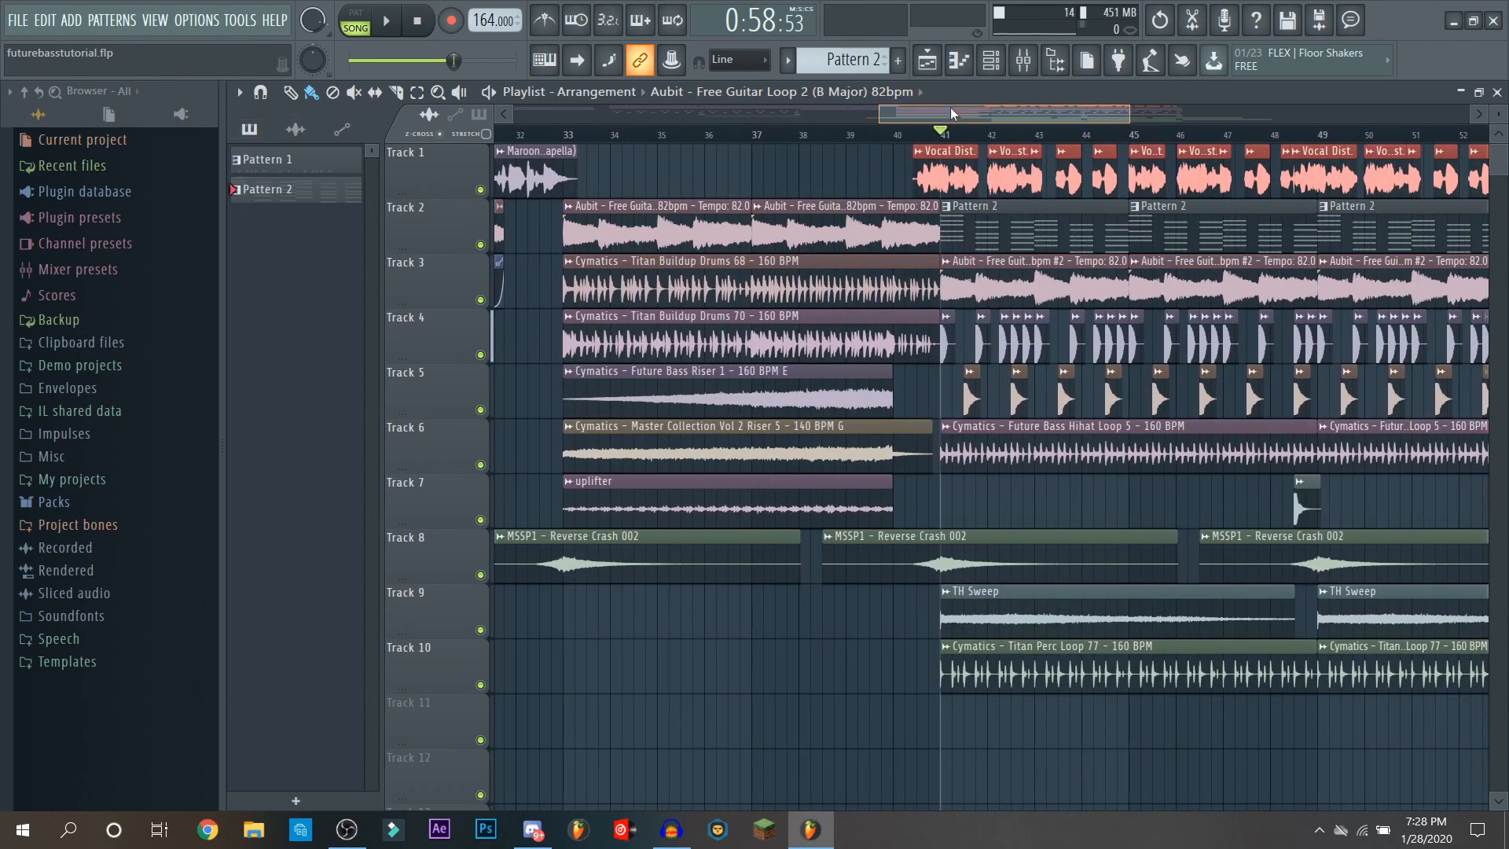
drag(950, 106, 1039, 111)
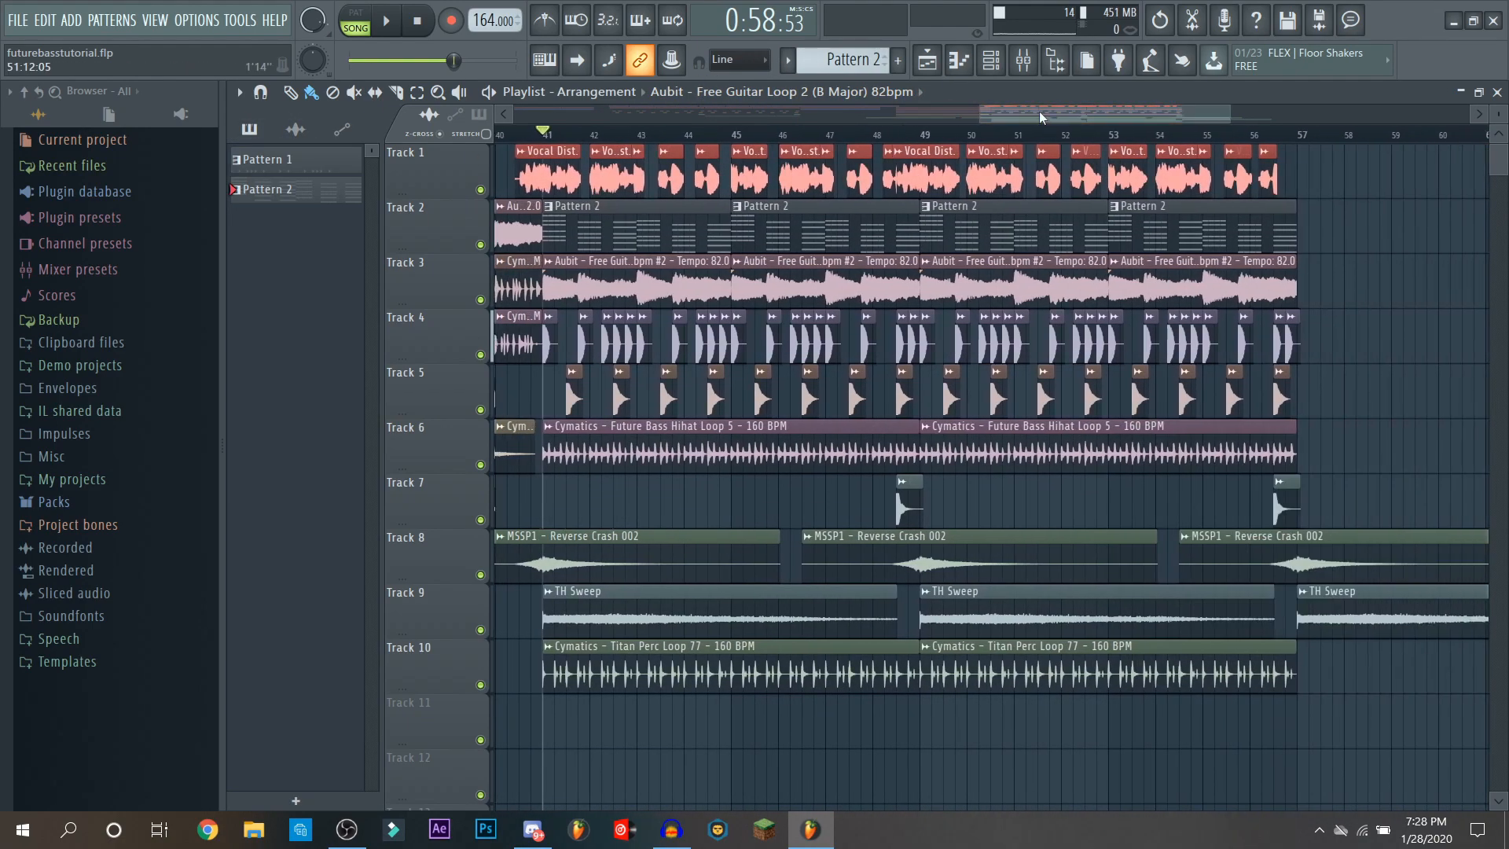
right_click(494, 300)
scroll(800, 280, left, 3)
key(space)
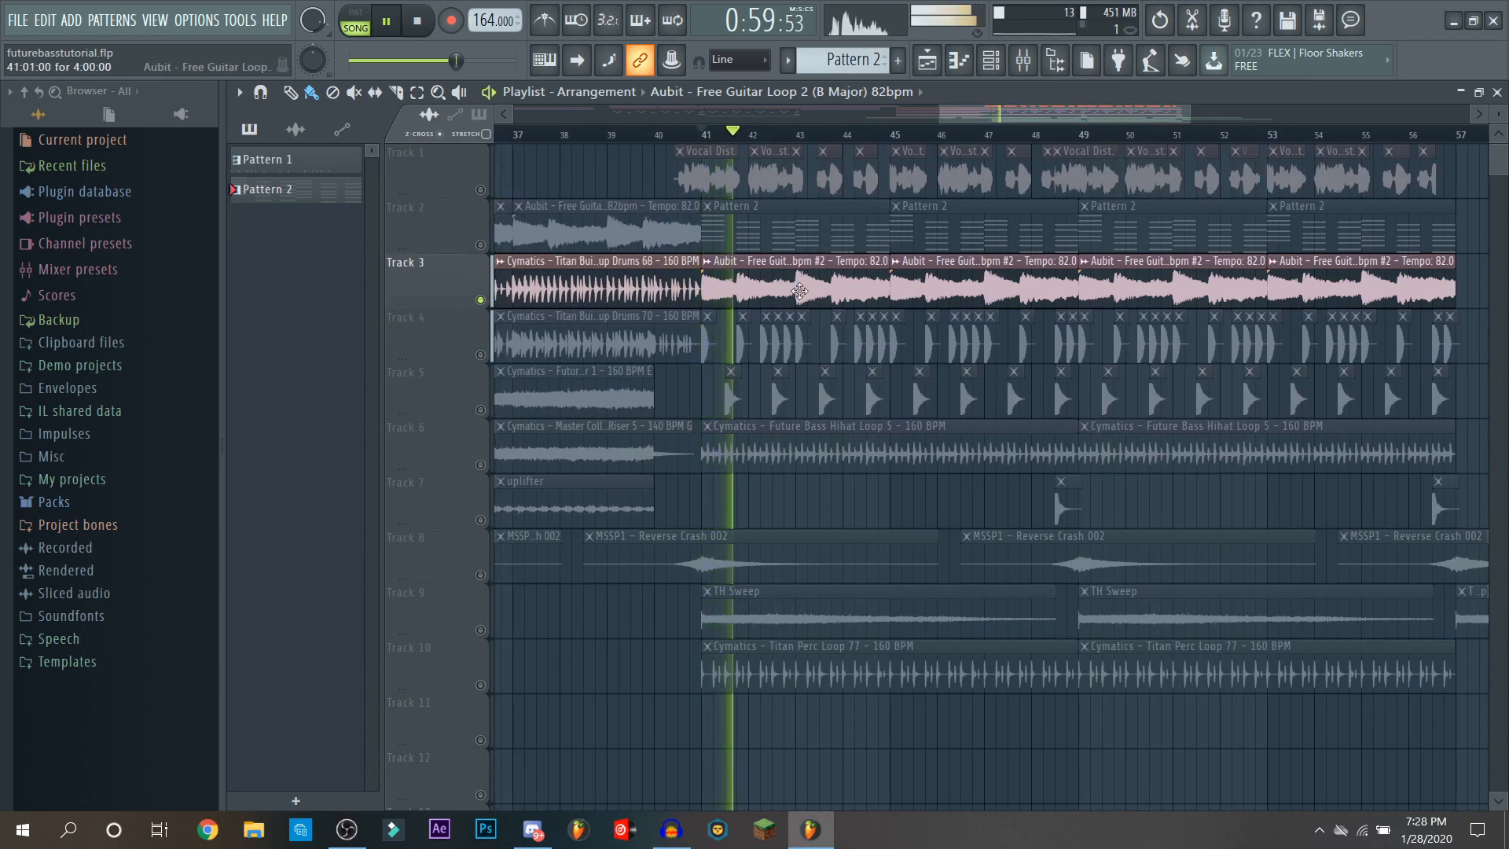
key(space)
Step: Inspect the Track 3 guitar clip's sample settings and the Kickstart effect on mixer Insert 22, and close their windows
double_click(797, 292)
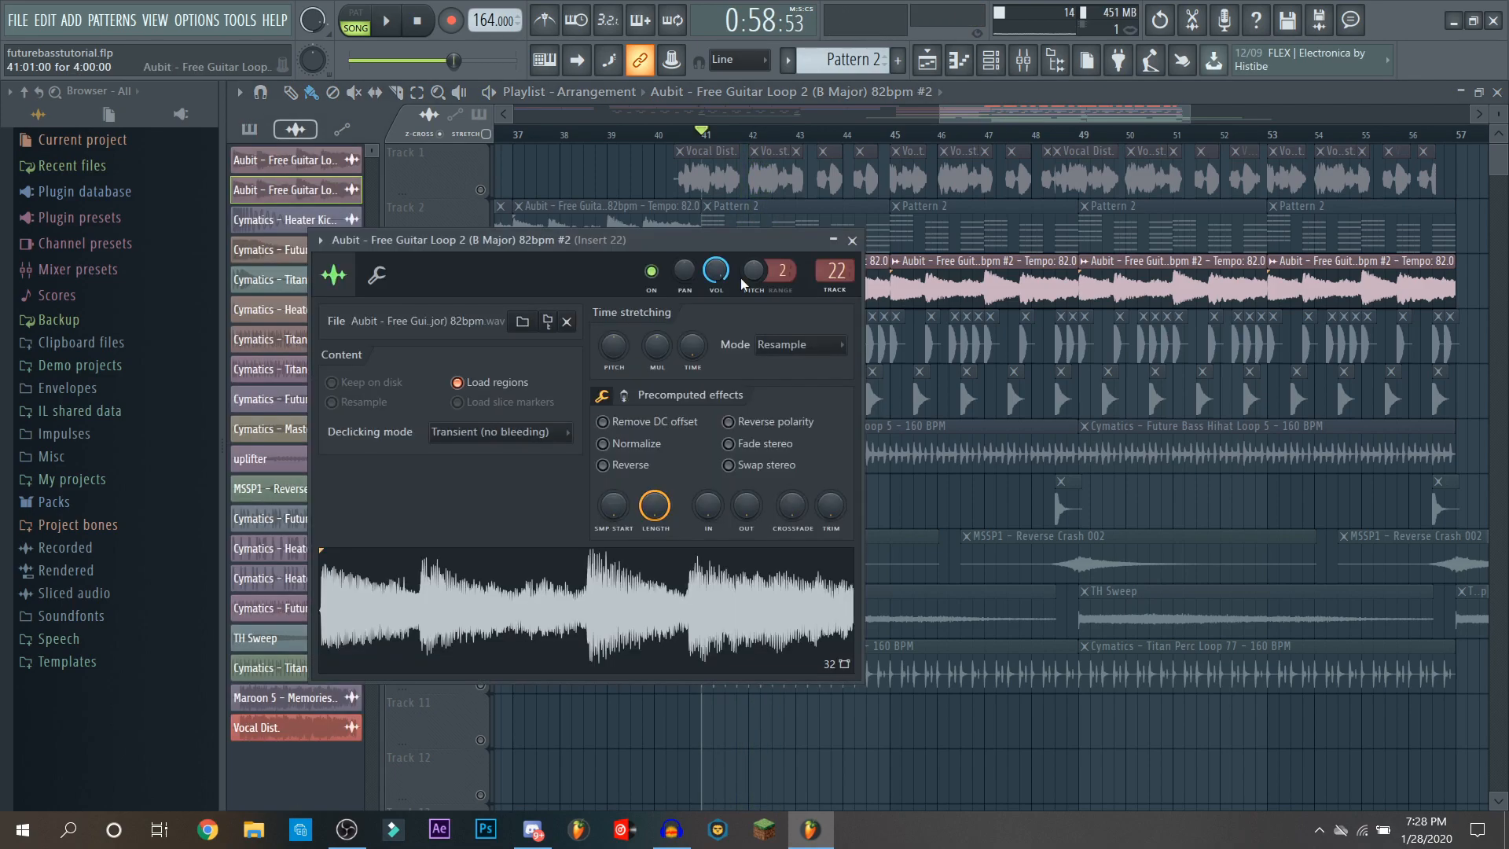
double_click(838, 276)
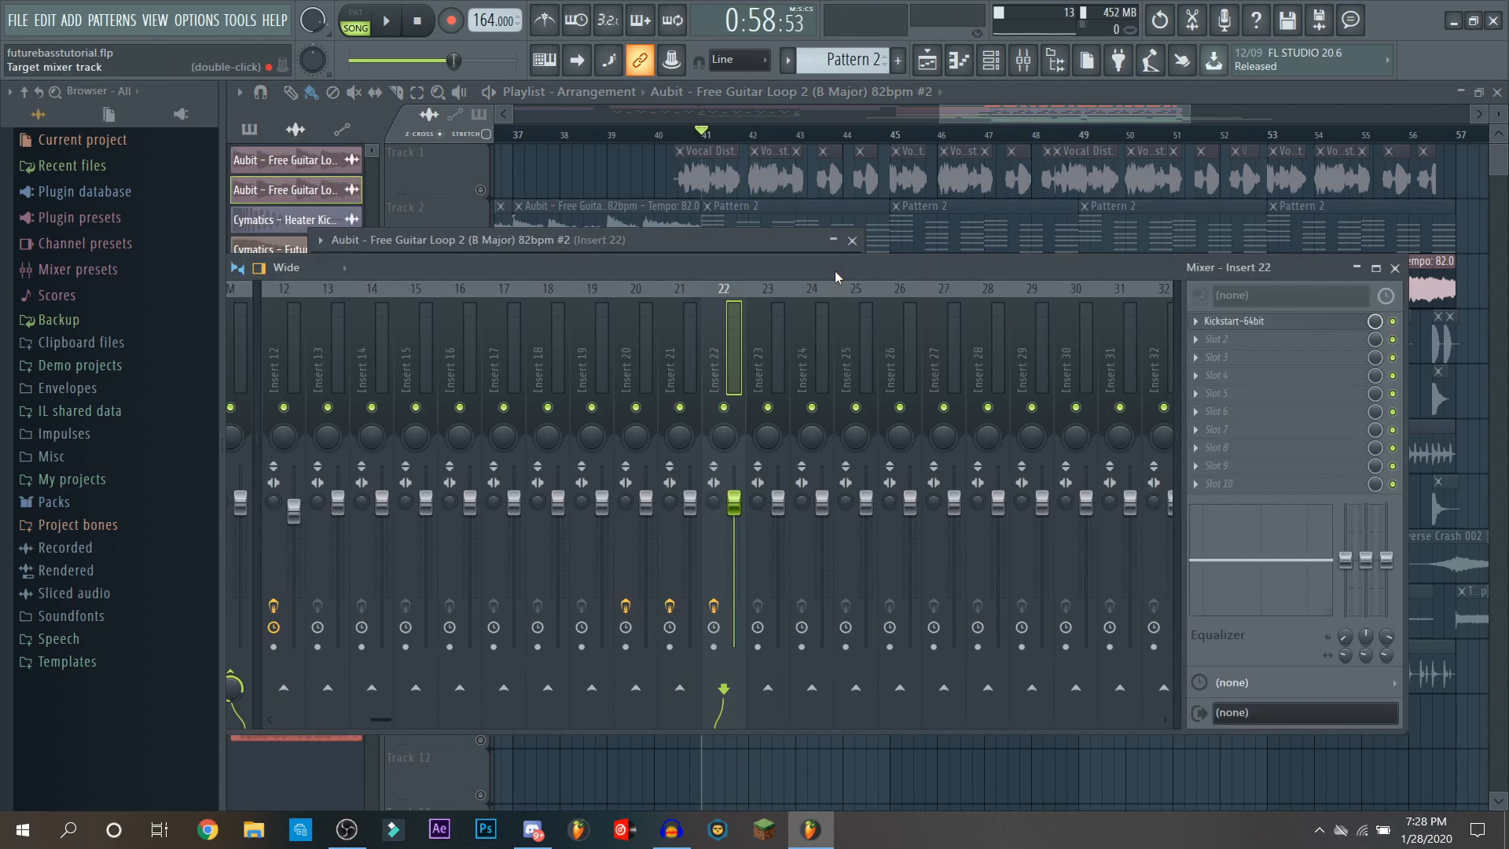
click(1248, 323)
drag(628, 322, 764, 209)
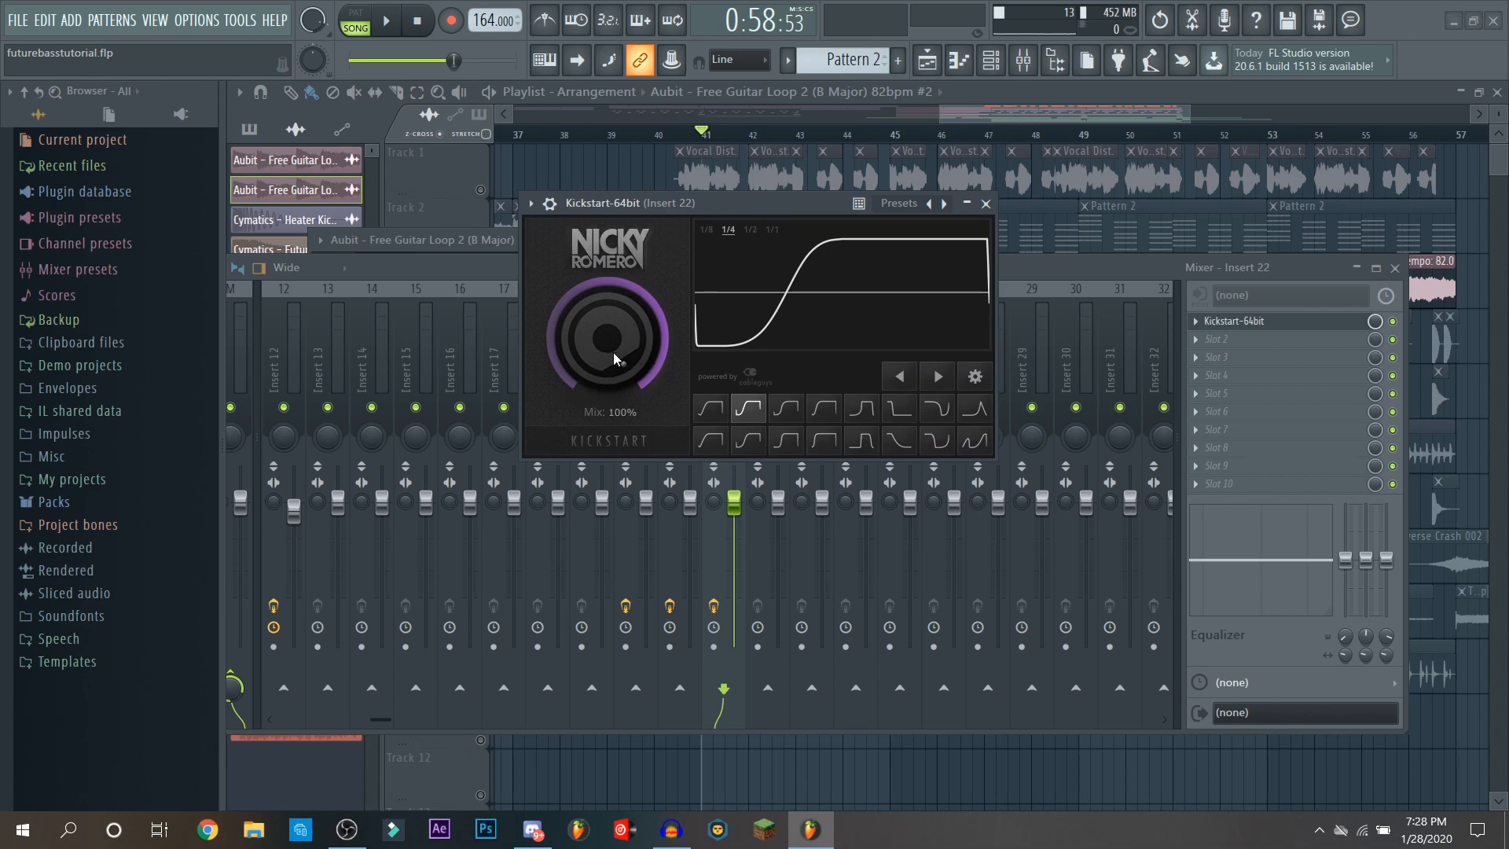
click(986, 204)
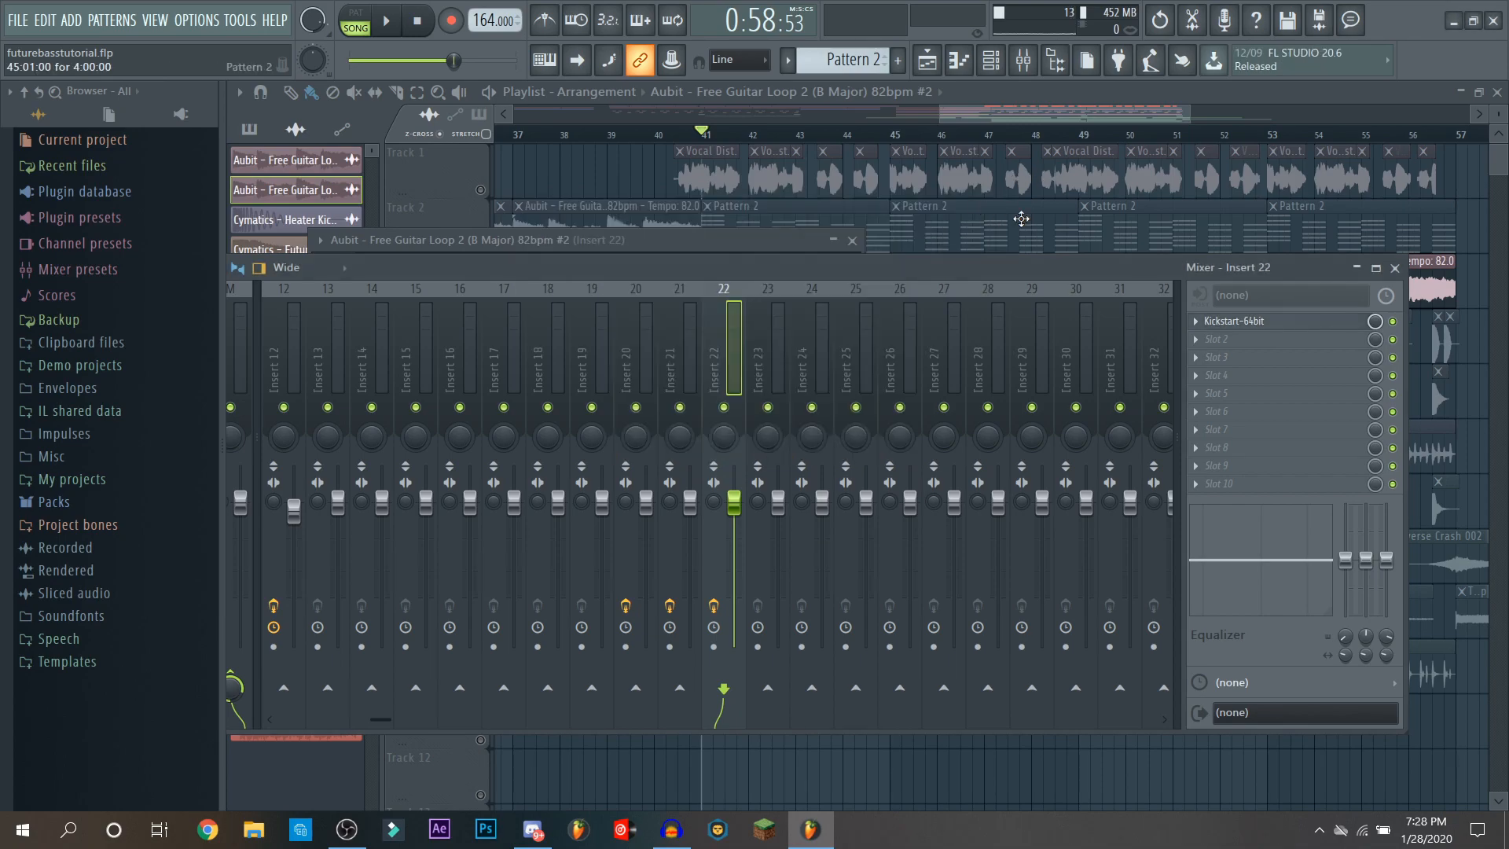
click(1396, 269)
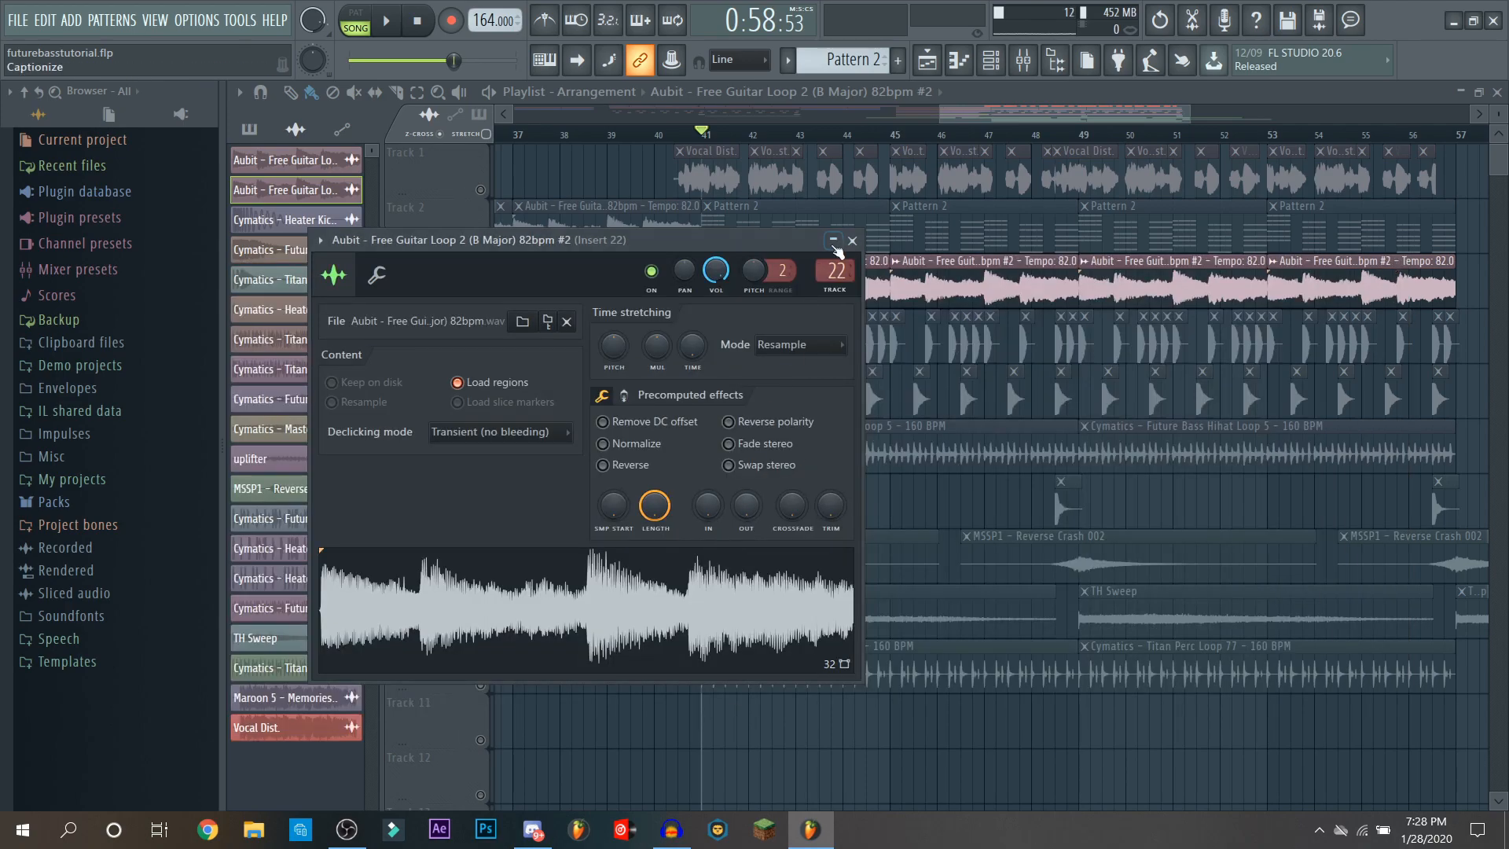
click(853, 240)
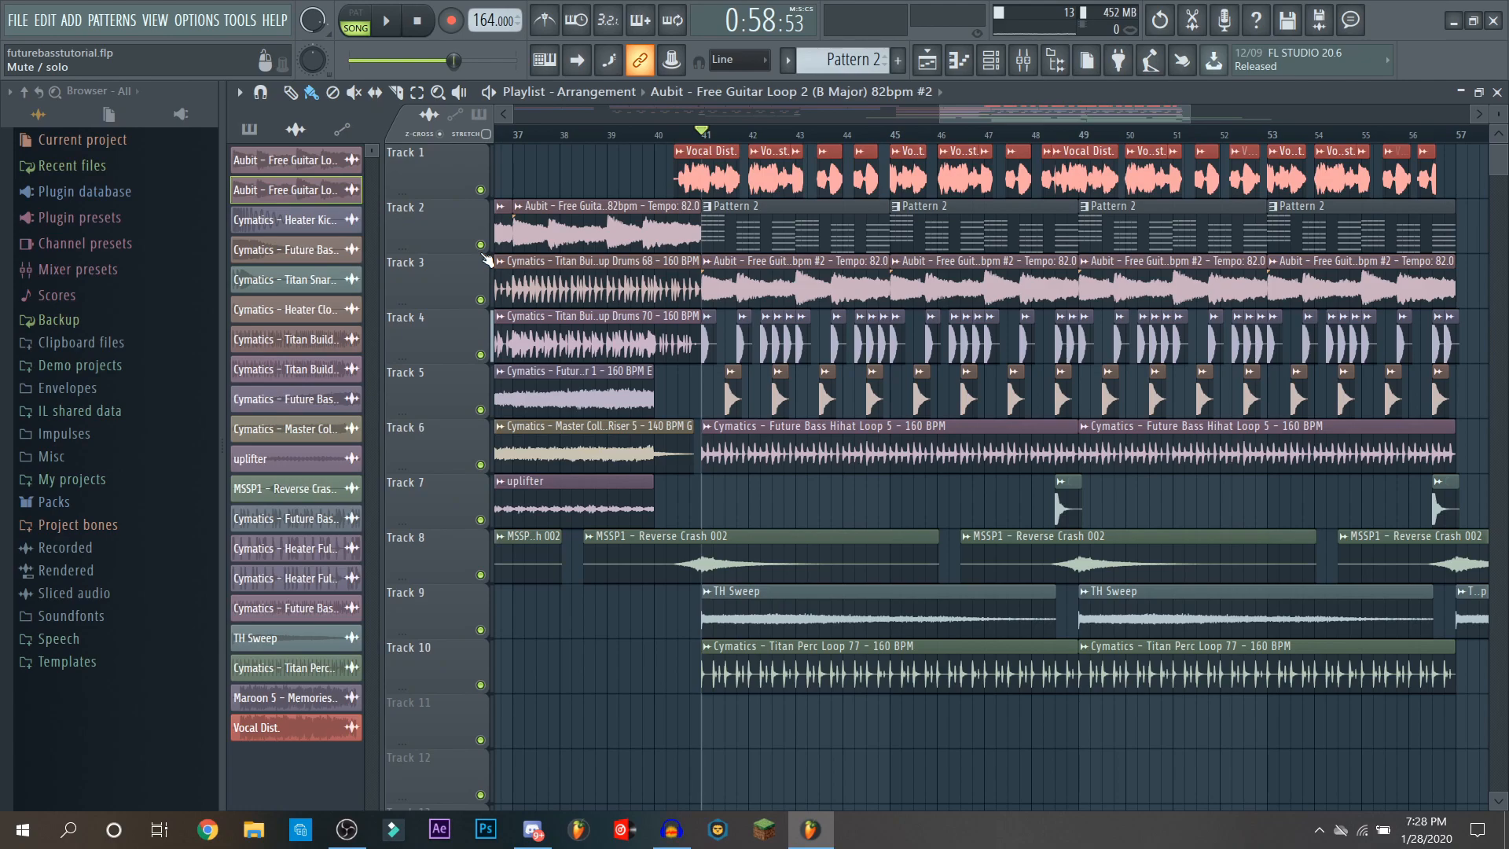
Step: Solo Track 2, look at Pattern 2's notes, and check the preset chosen in its reFX Nexus synth
click(250, 130)
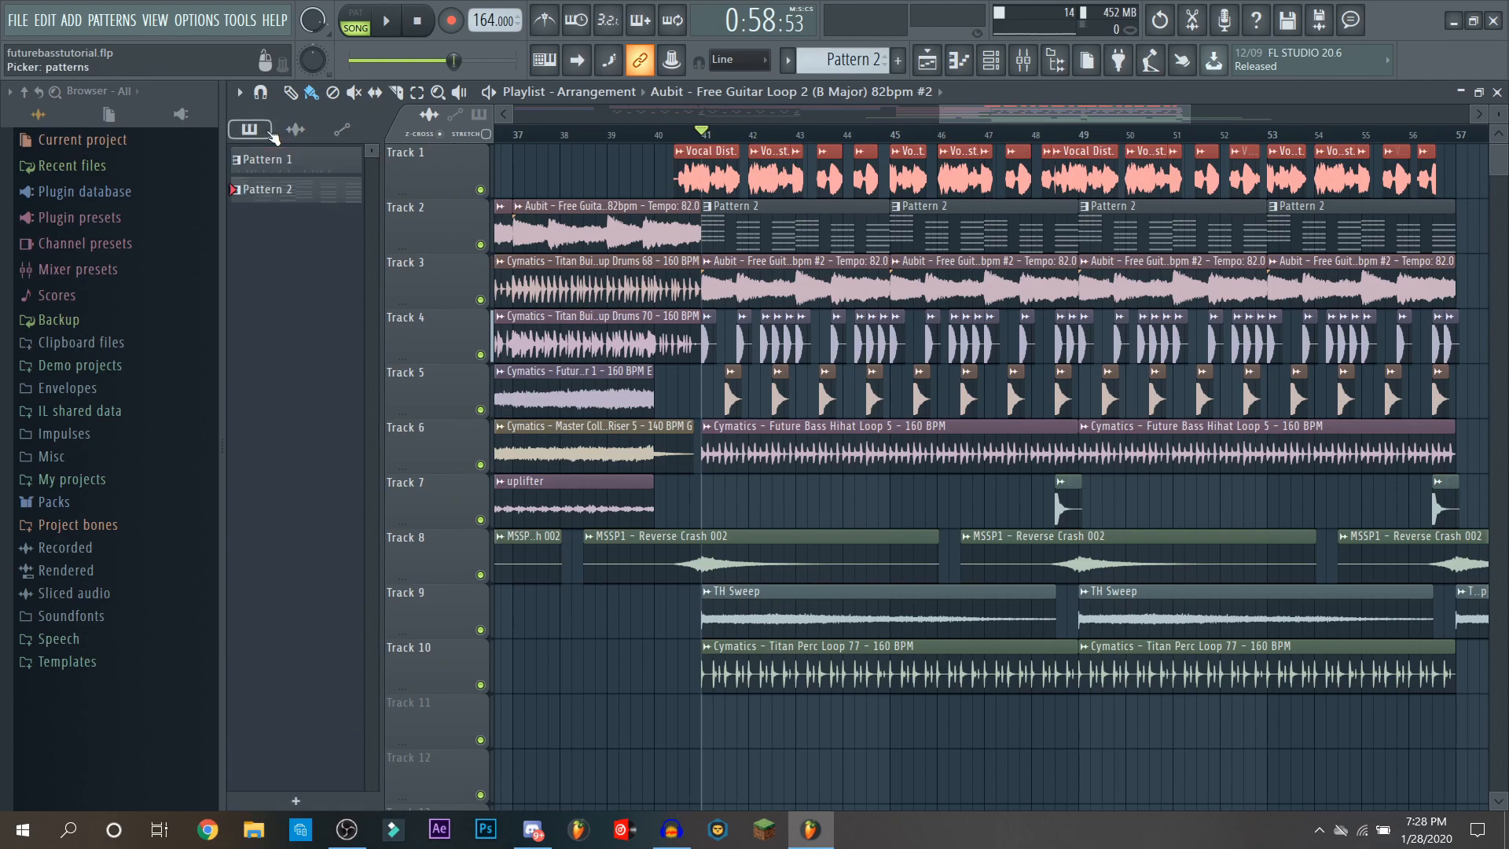
right_click(481, 245)
double_click(764, 235)
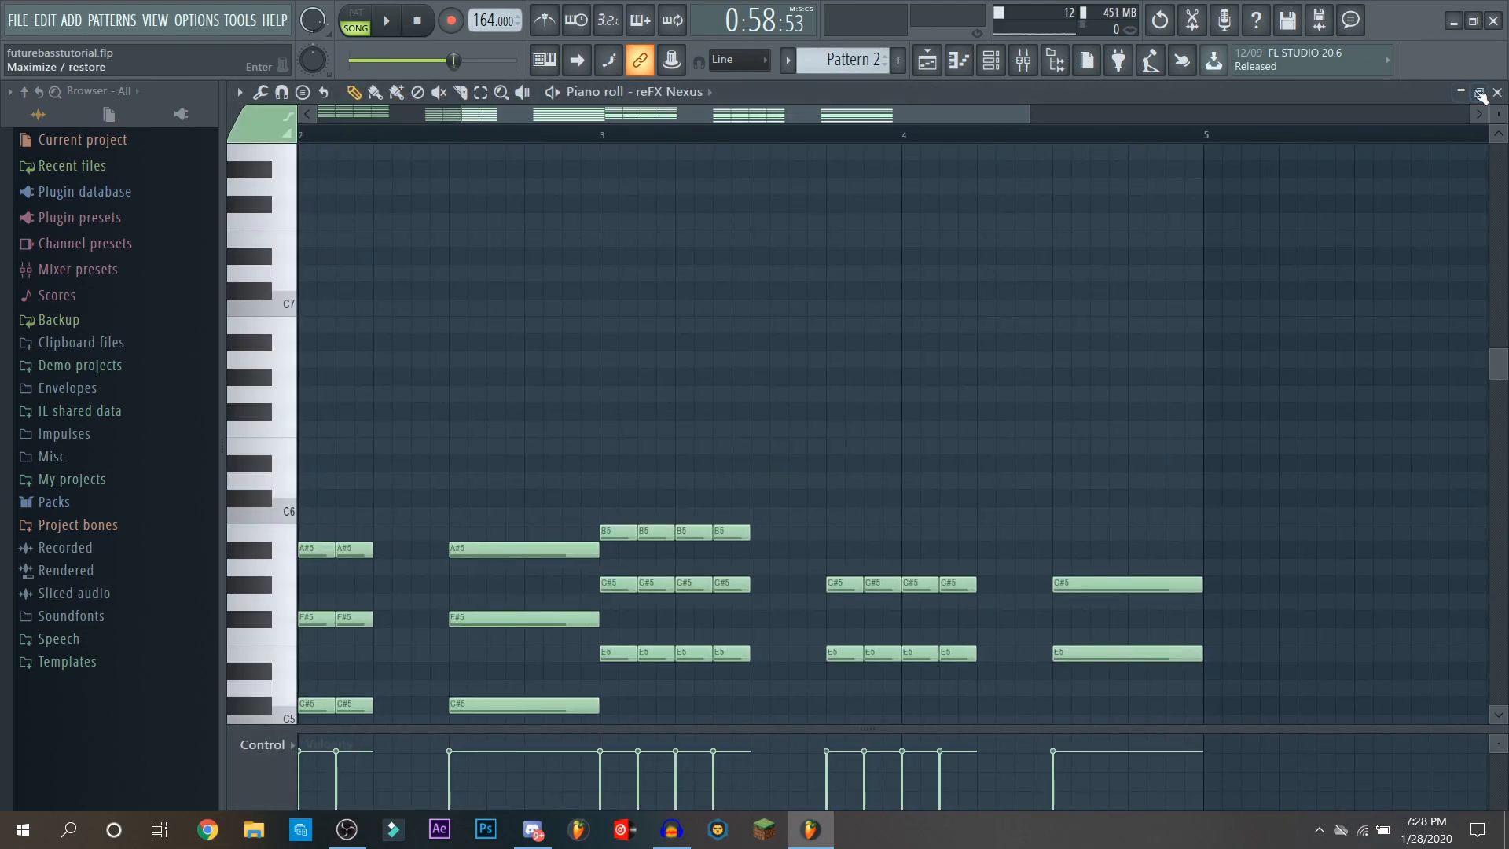
click(1471, 93)
right_click(530, 368)
click(529, 367)
click(530, 368)
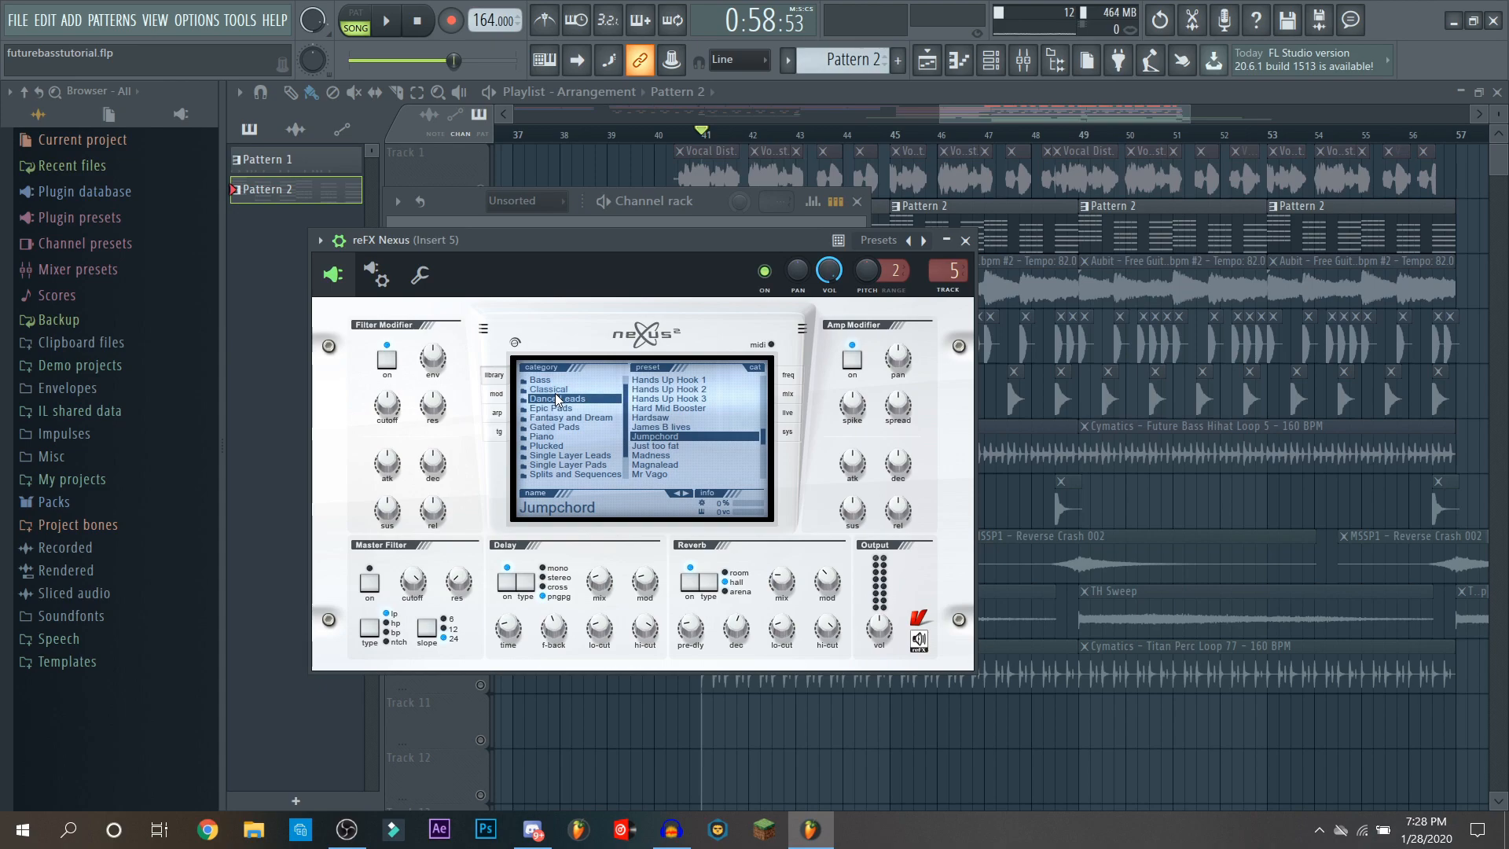
click(965, 241)
Step: Open the Nexus notes of Pattern 2 in the piano roll and listen to the chords in pattern mode
right_click(549, 374)
click(598, 372)
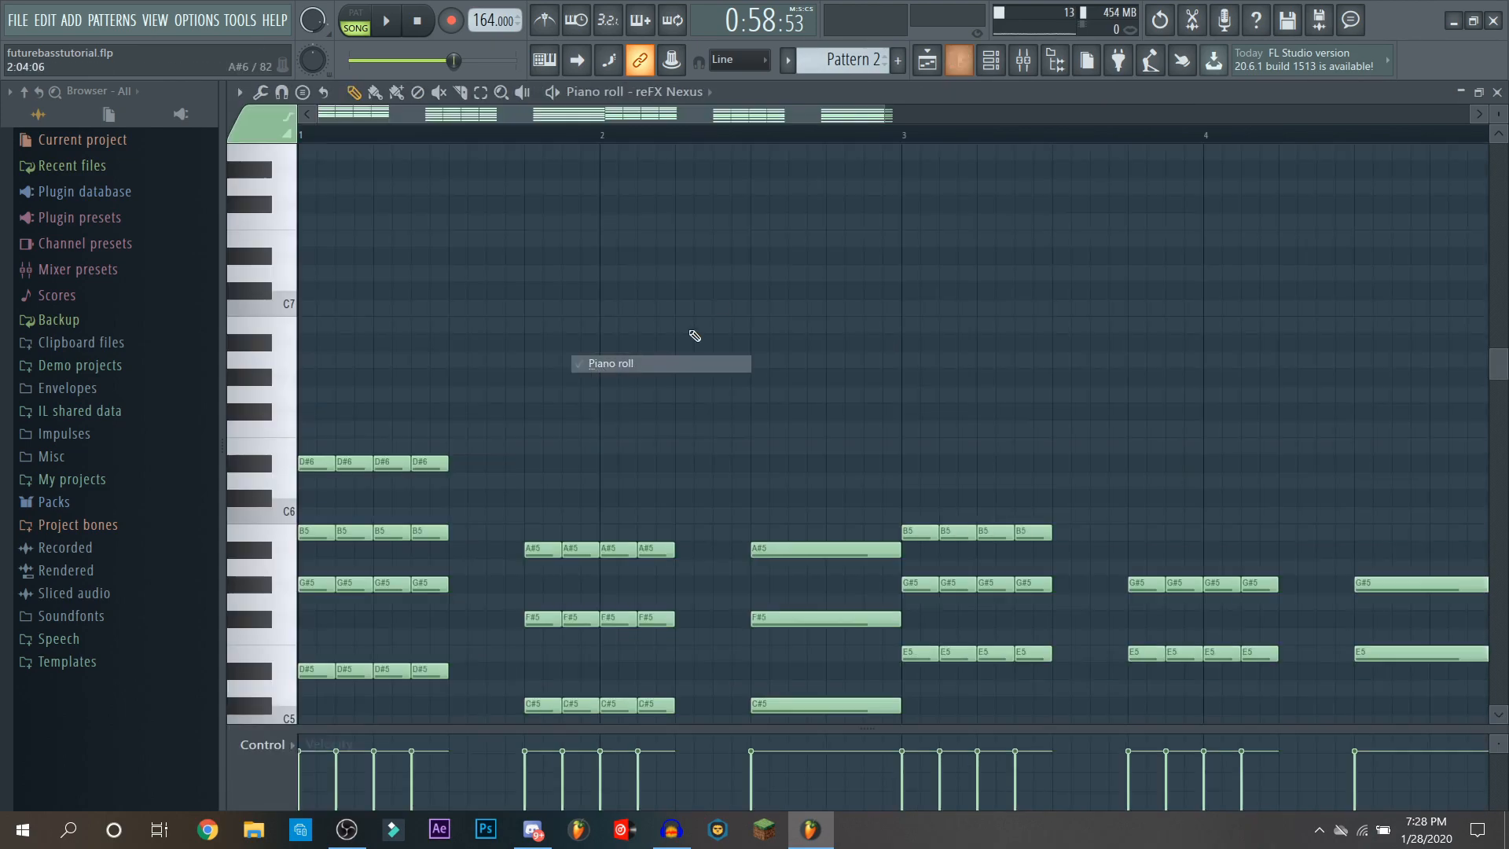
scroll(722, 323, up, 1)
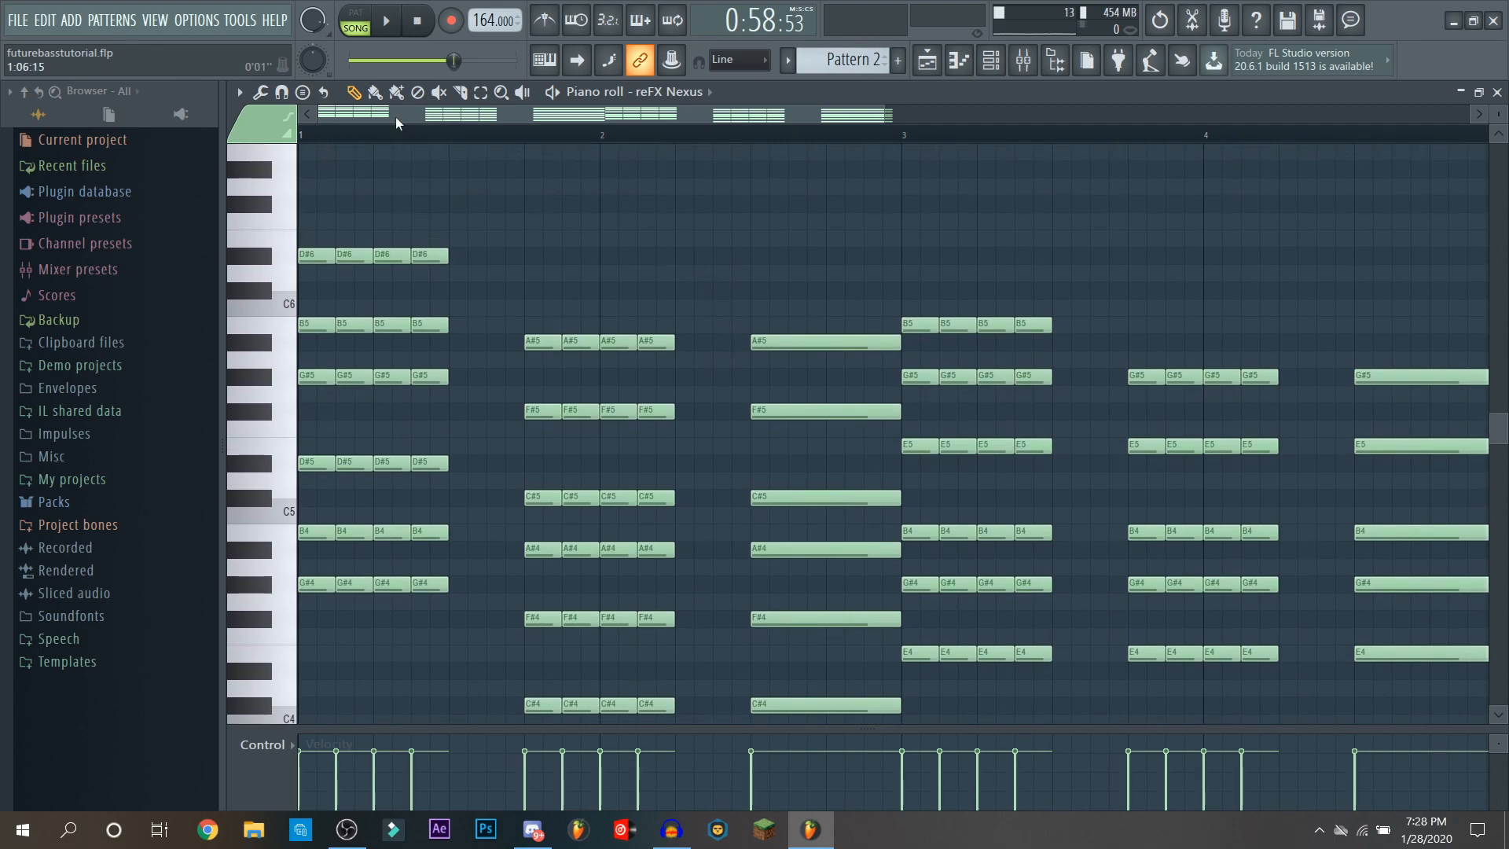
click(364, 22)
click(391, 23)
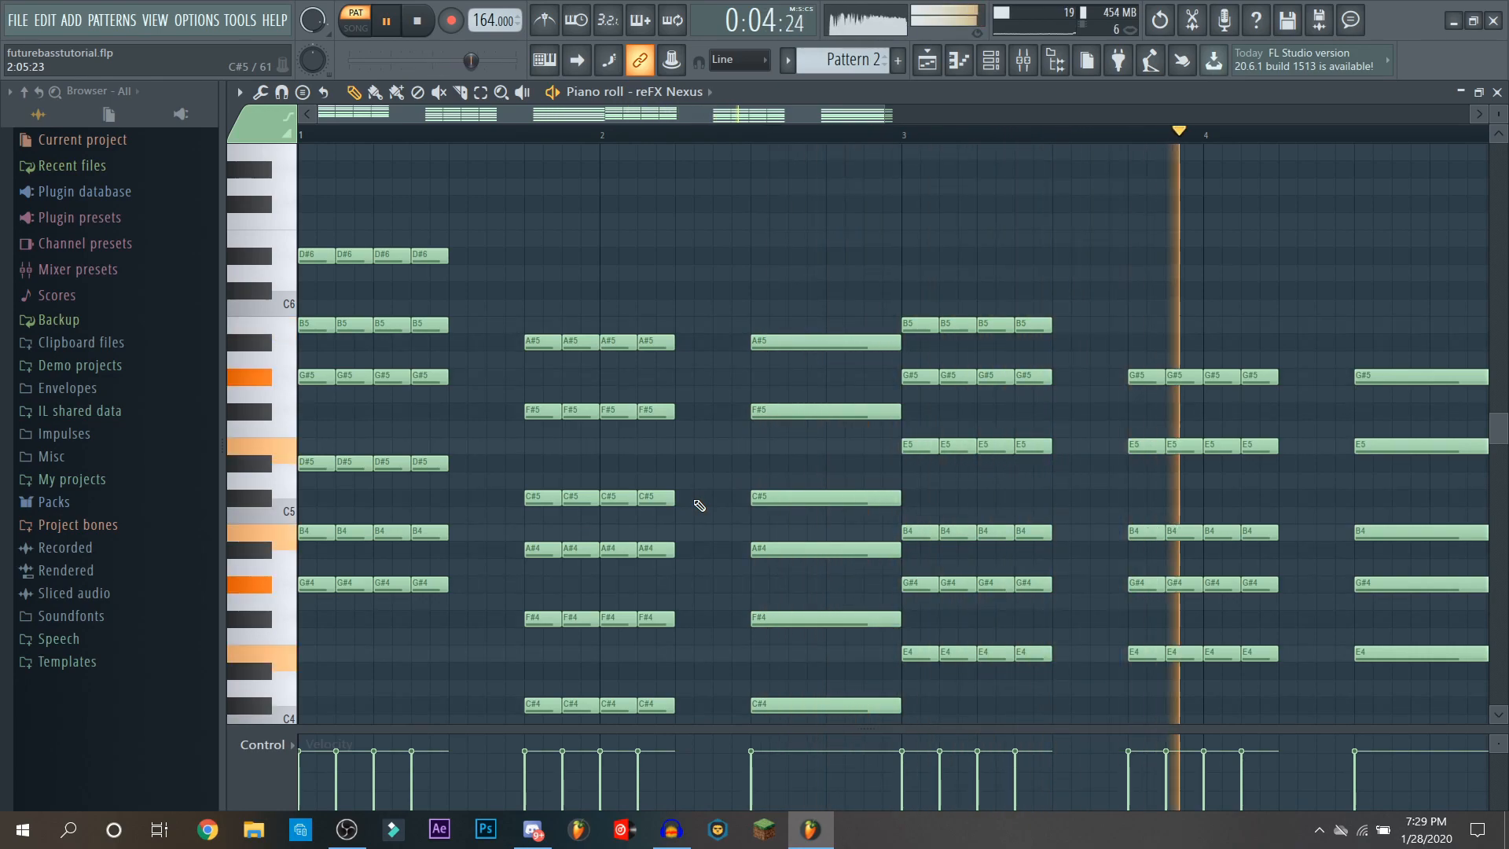
click(421, 22)
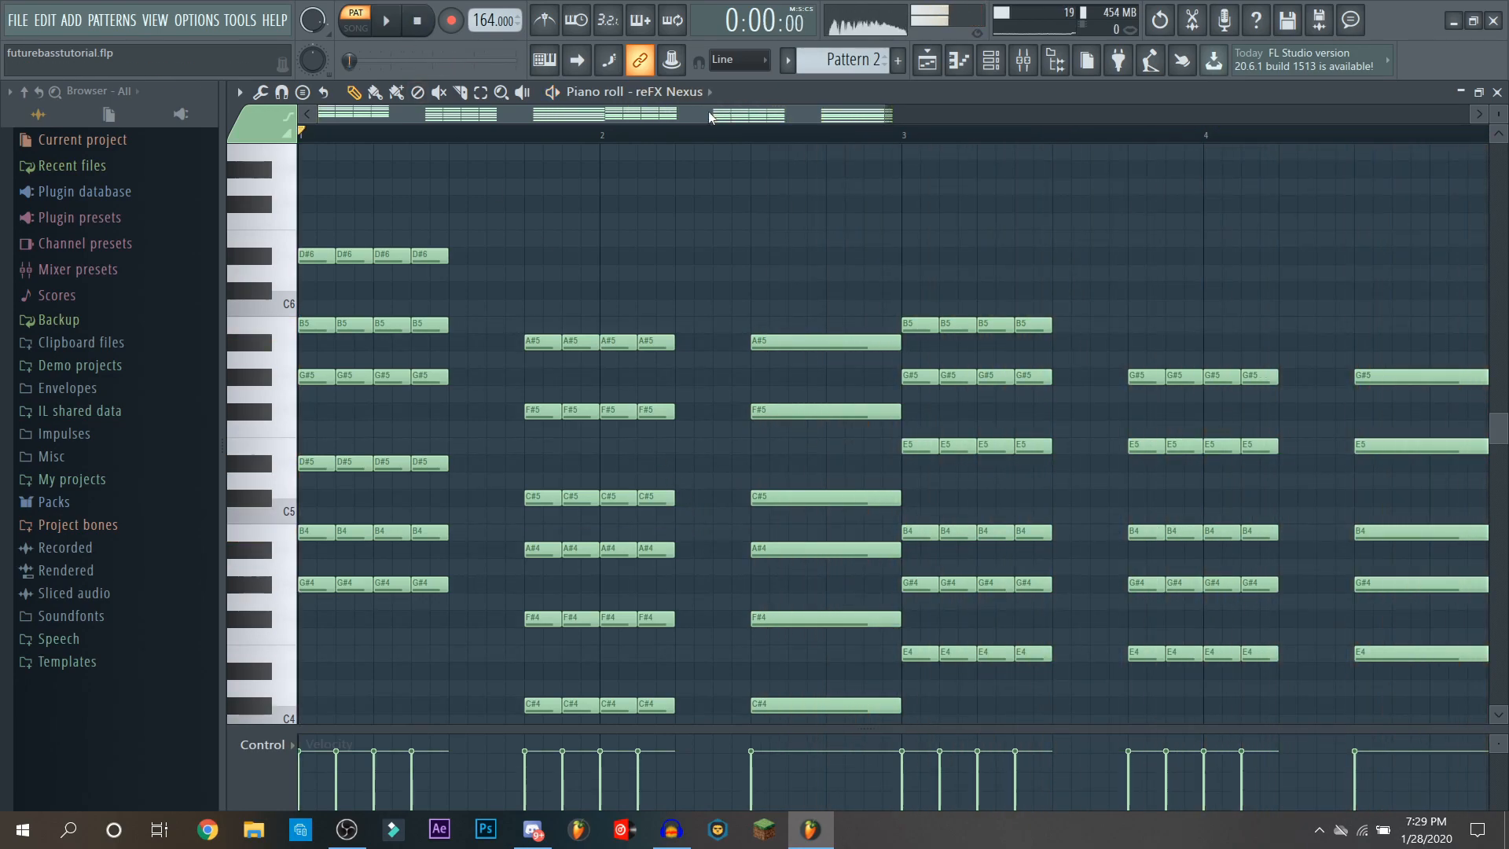
Step: Look over the chord notes of Pattern 2, close the piano roll, and unmute all playlist tracks
scroll(941, 226, down, 2)
scroll(798, 202, up, 2)
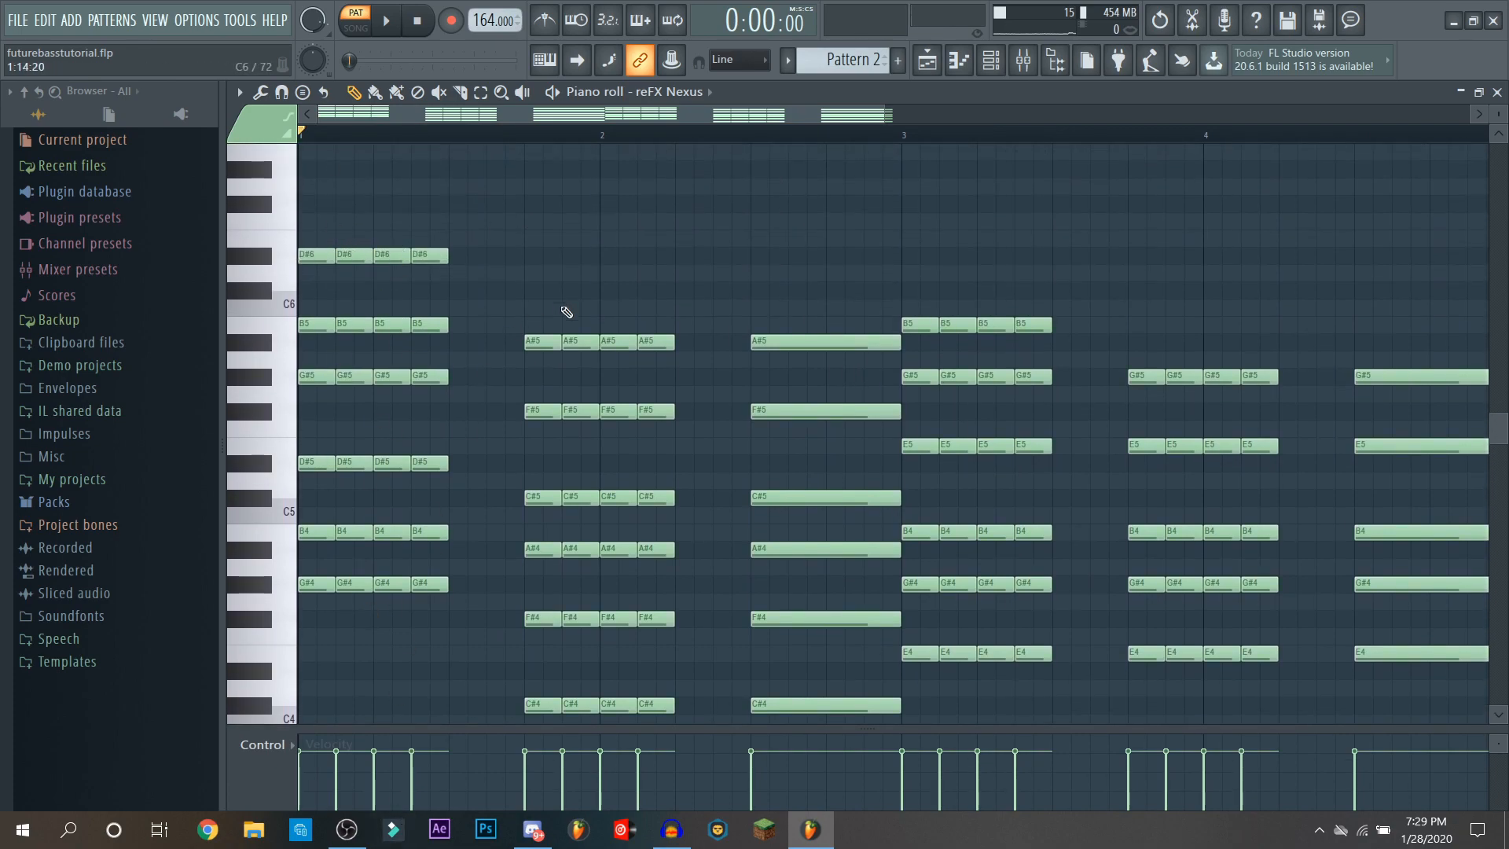
scroll(564, 308, down, 1)
drag(576, 120, 428, 162)
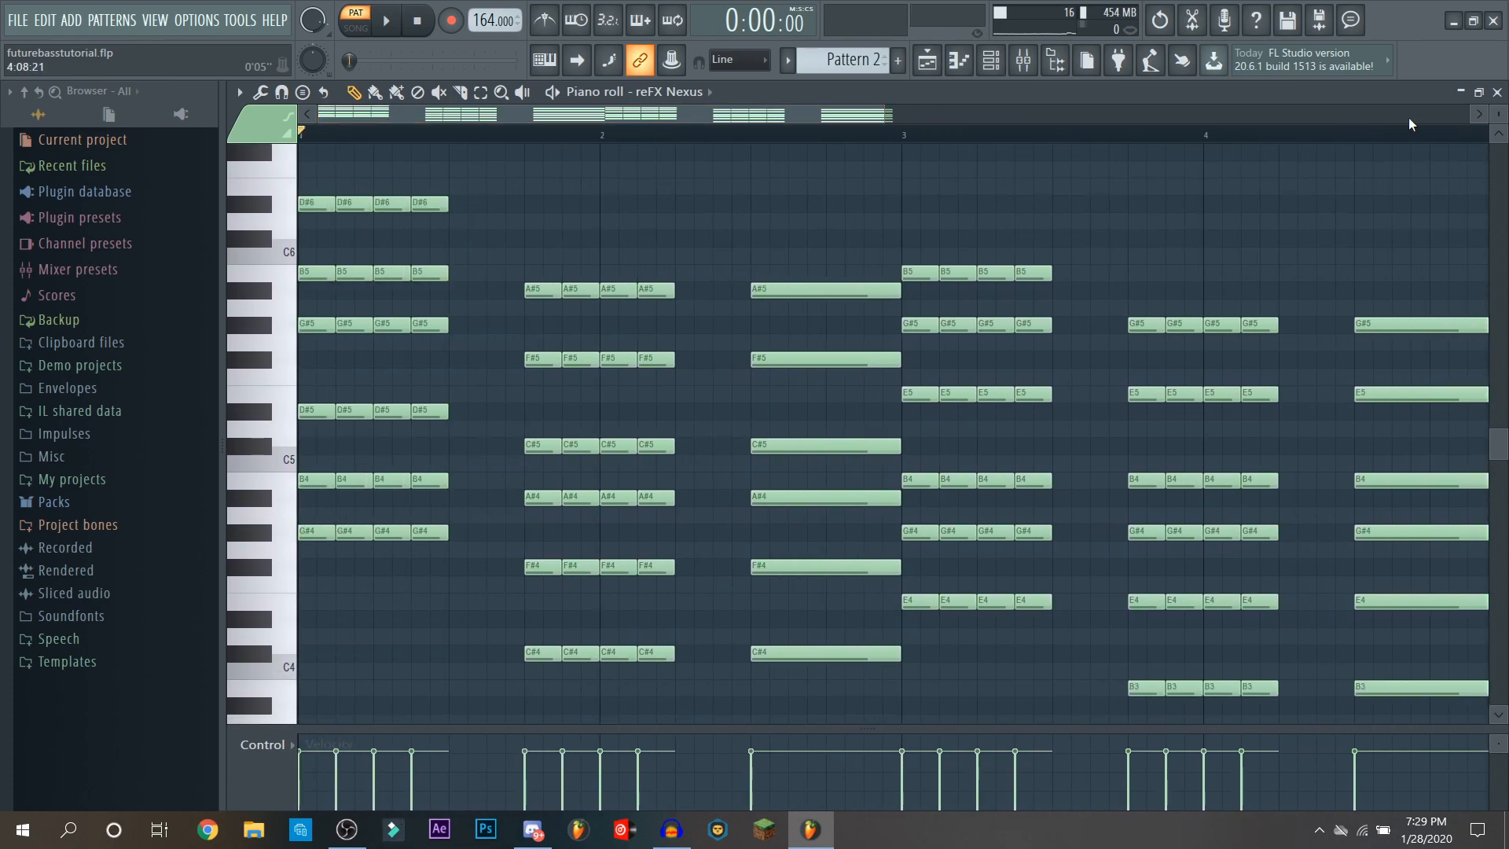
click(1497, 92)
key(F6)
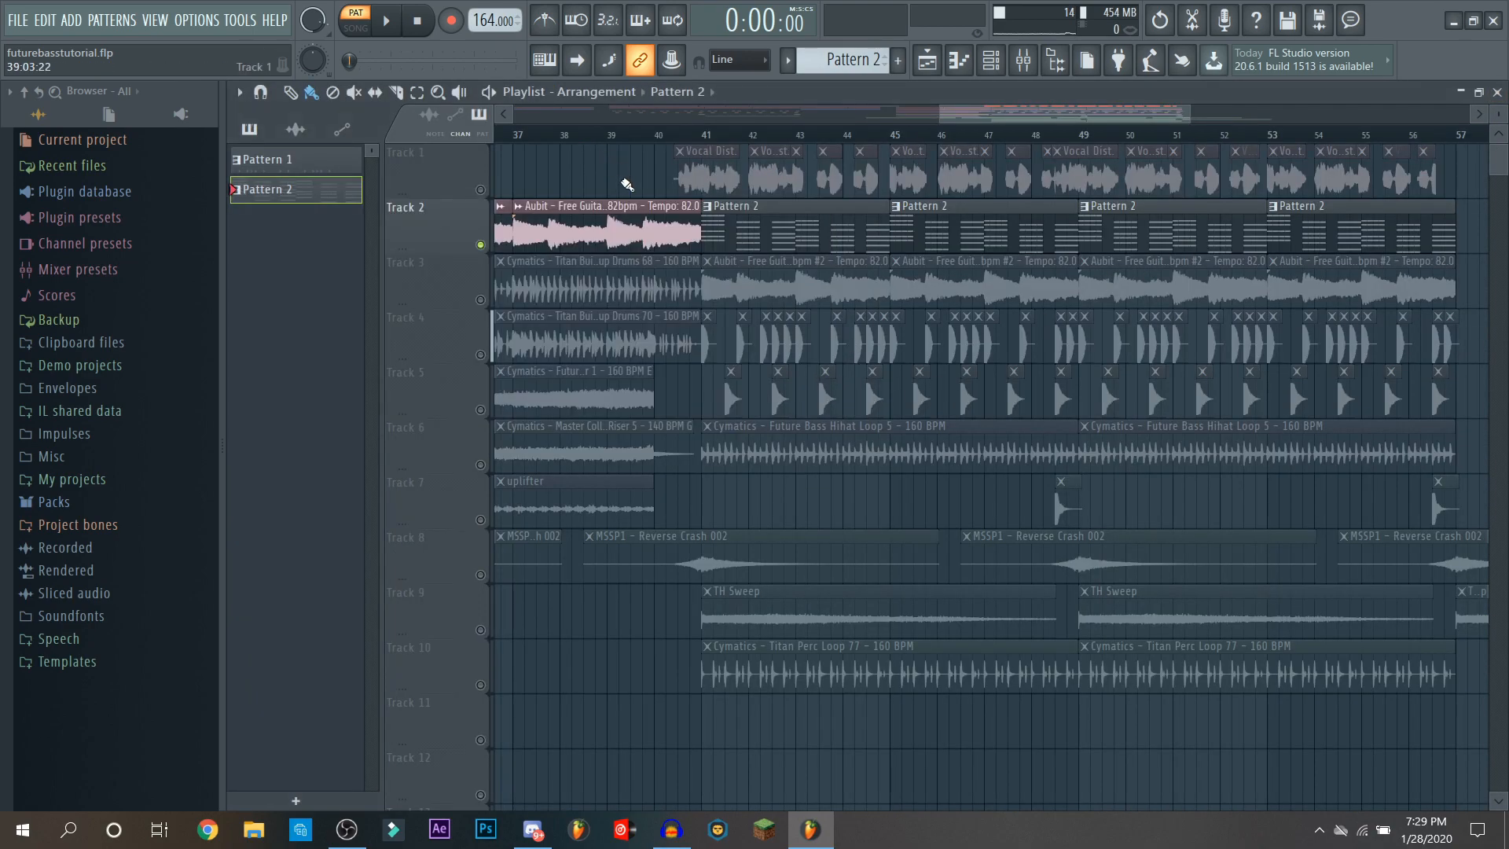
right_click(481, 245)
Step: Listen to only the drums on Tracks 4 and 5 together from bar 41
click(709, 136)
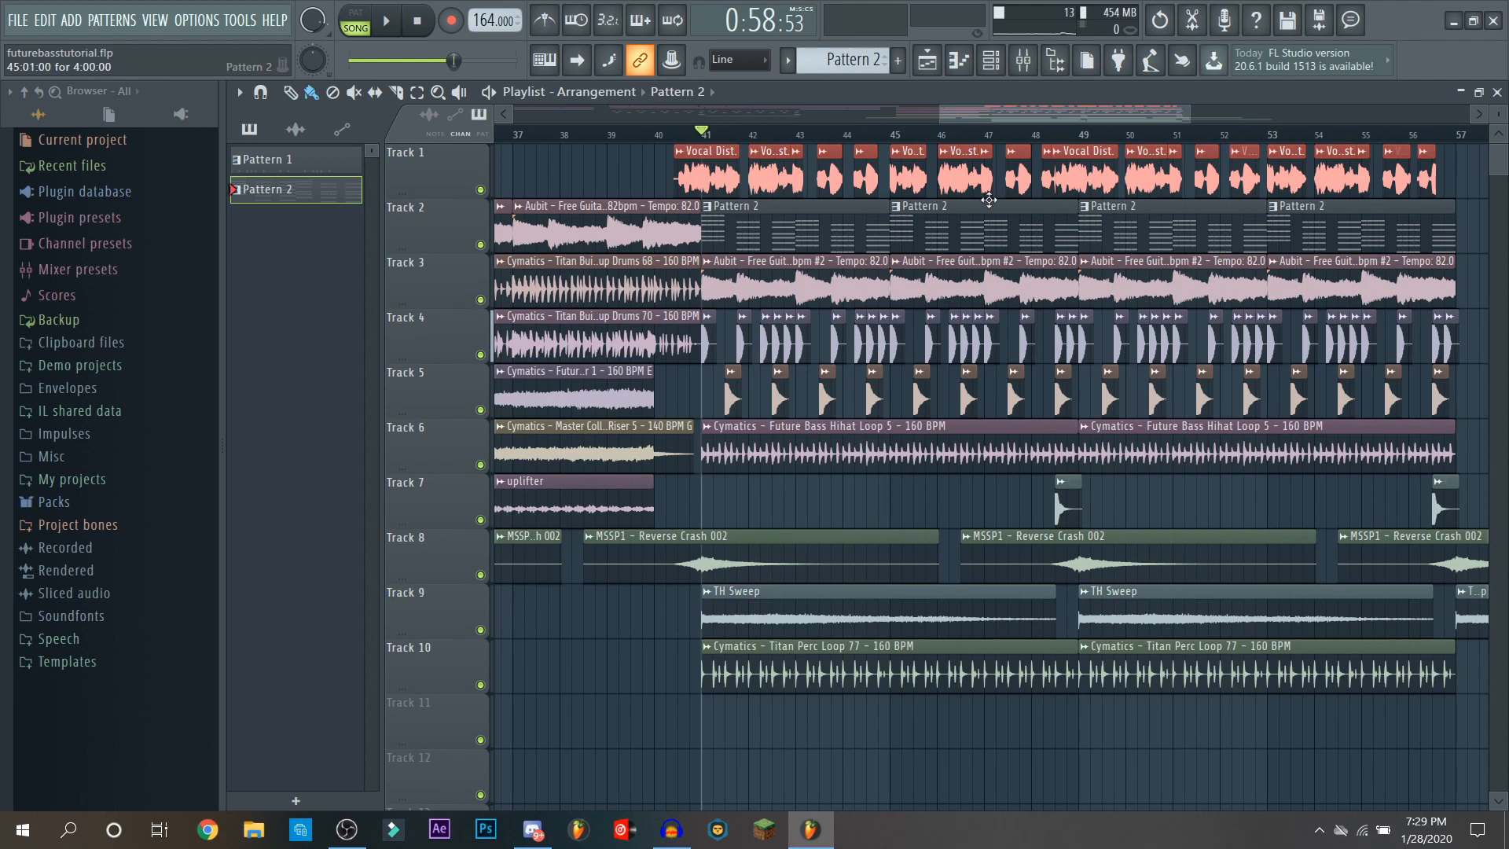
right_click(481, 355)
click(481, 409)
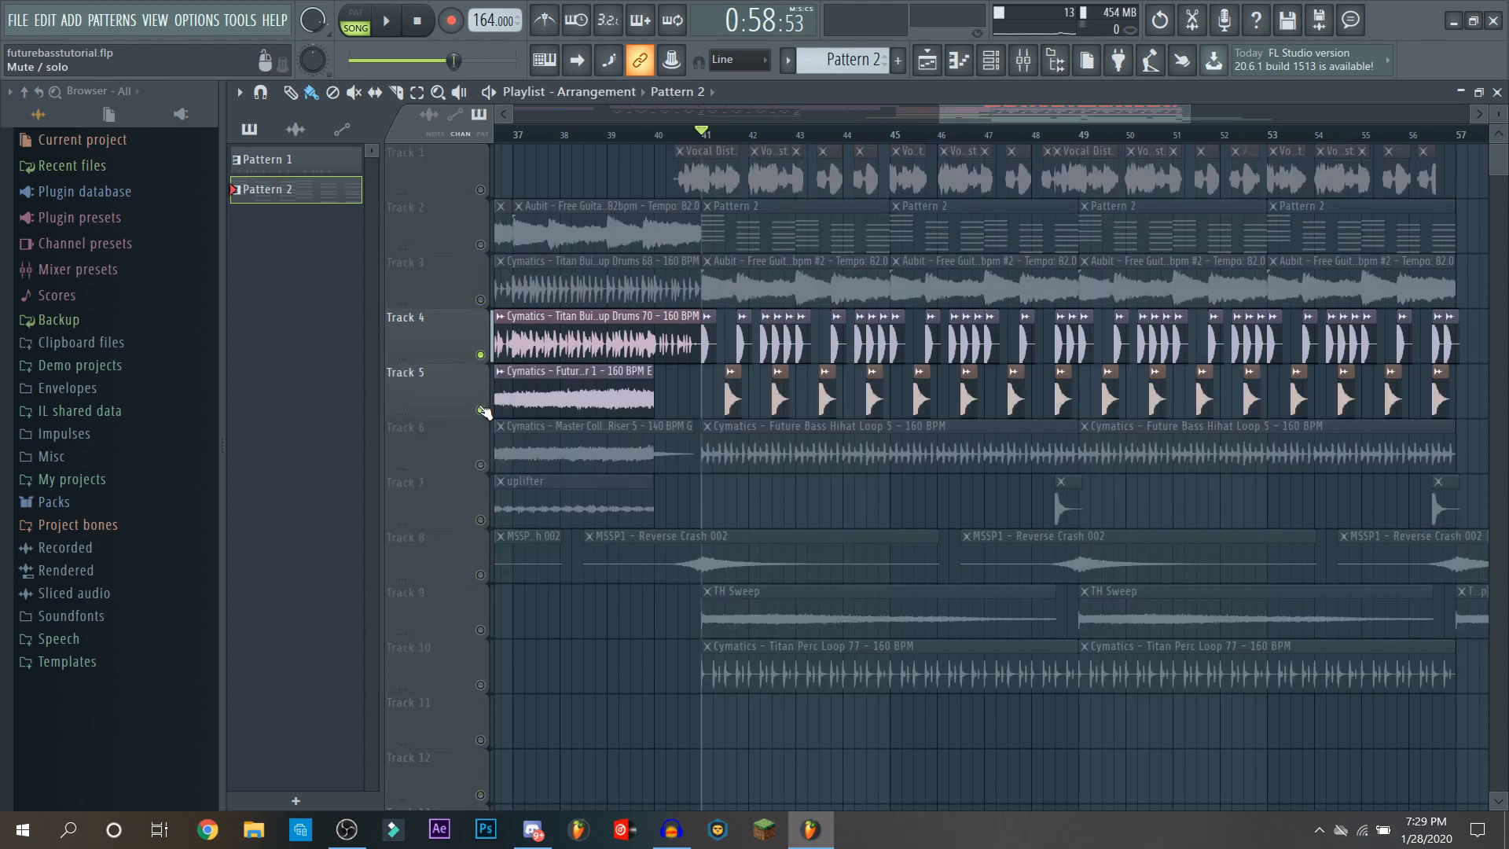
key(space)
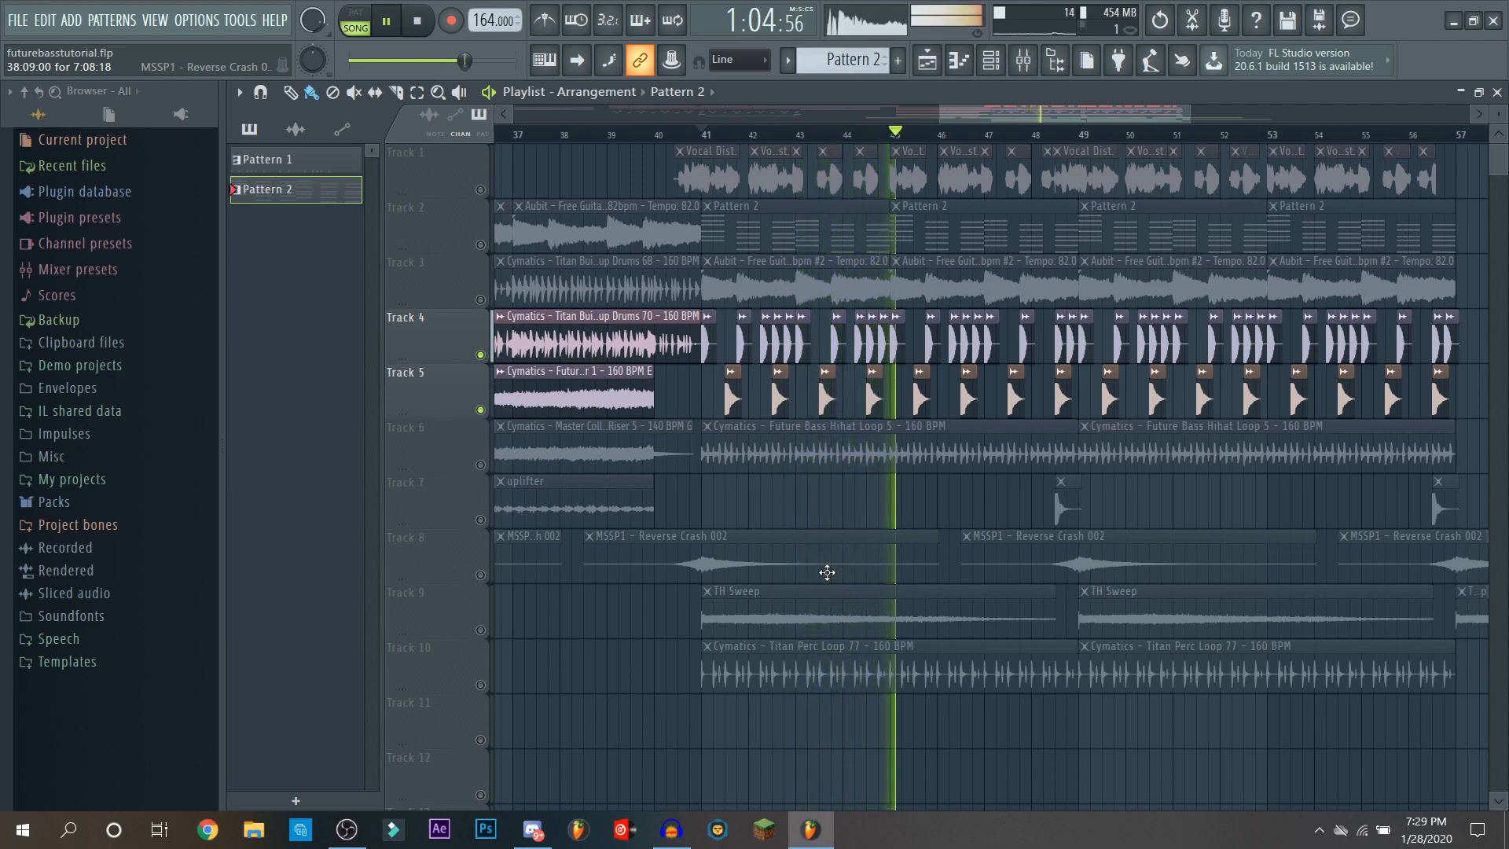
key(space)
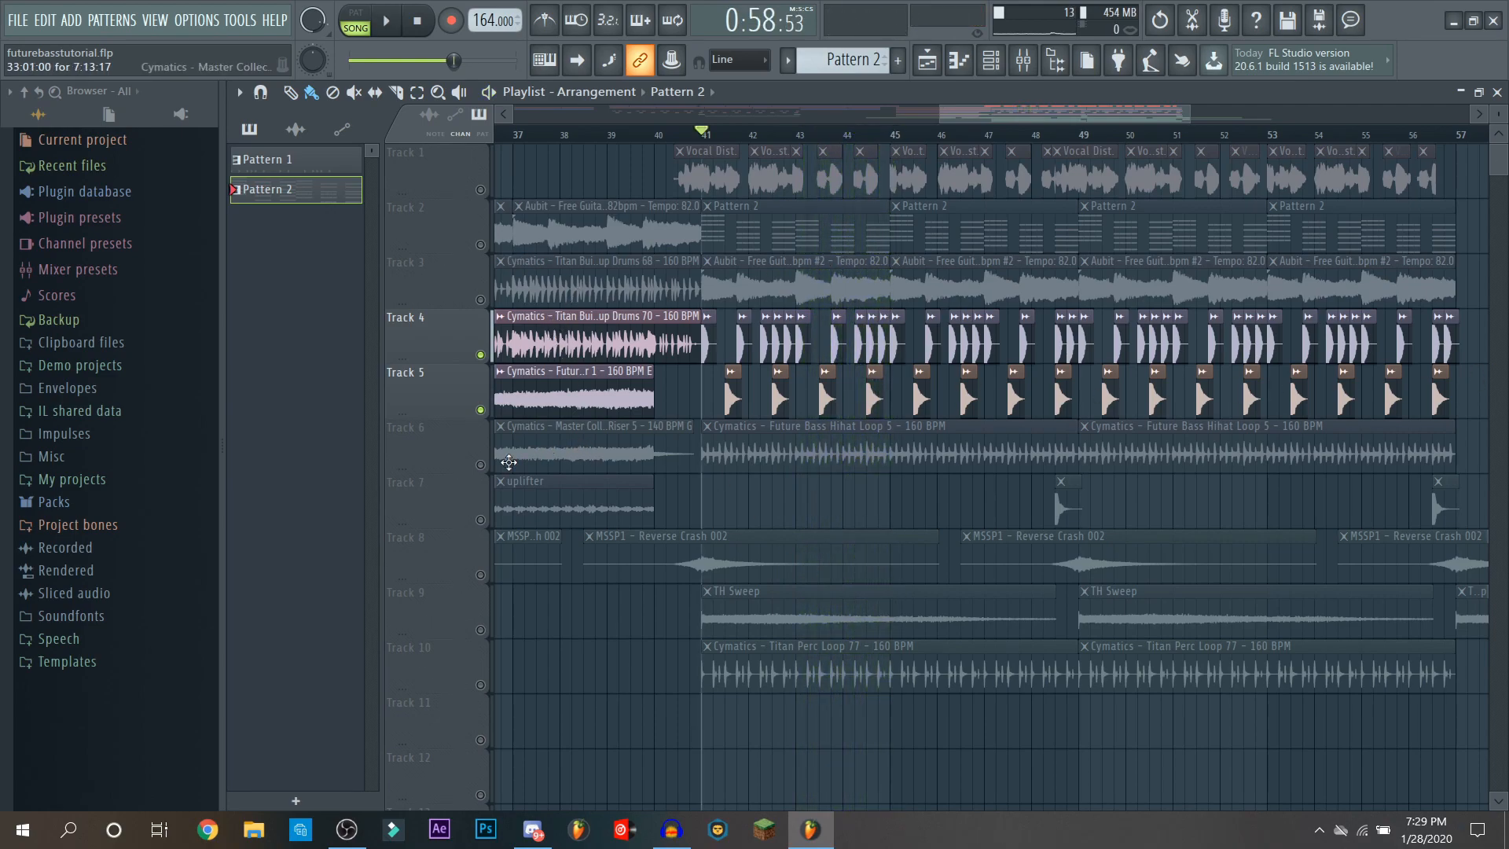
Step: Listen to only the hi-hat loop on Track 6 from bar 41
right_click(480, 465)
key(space)
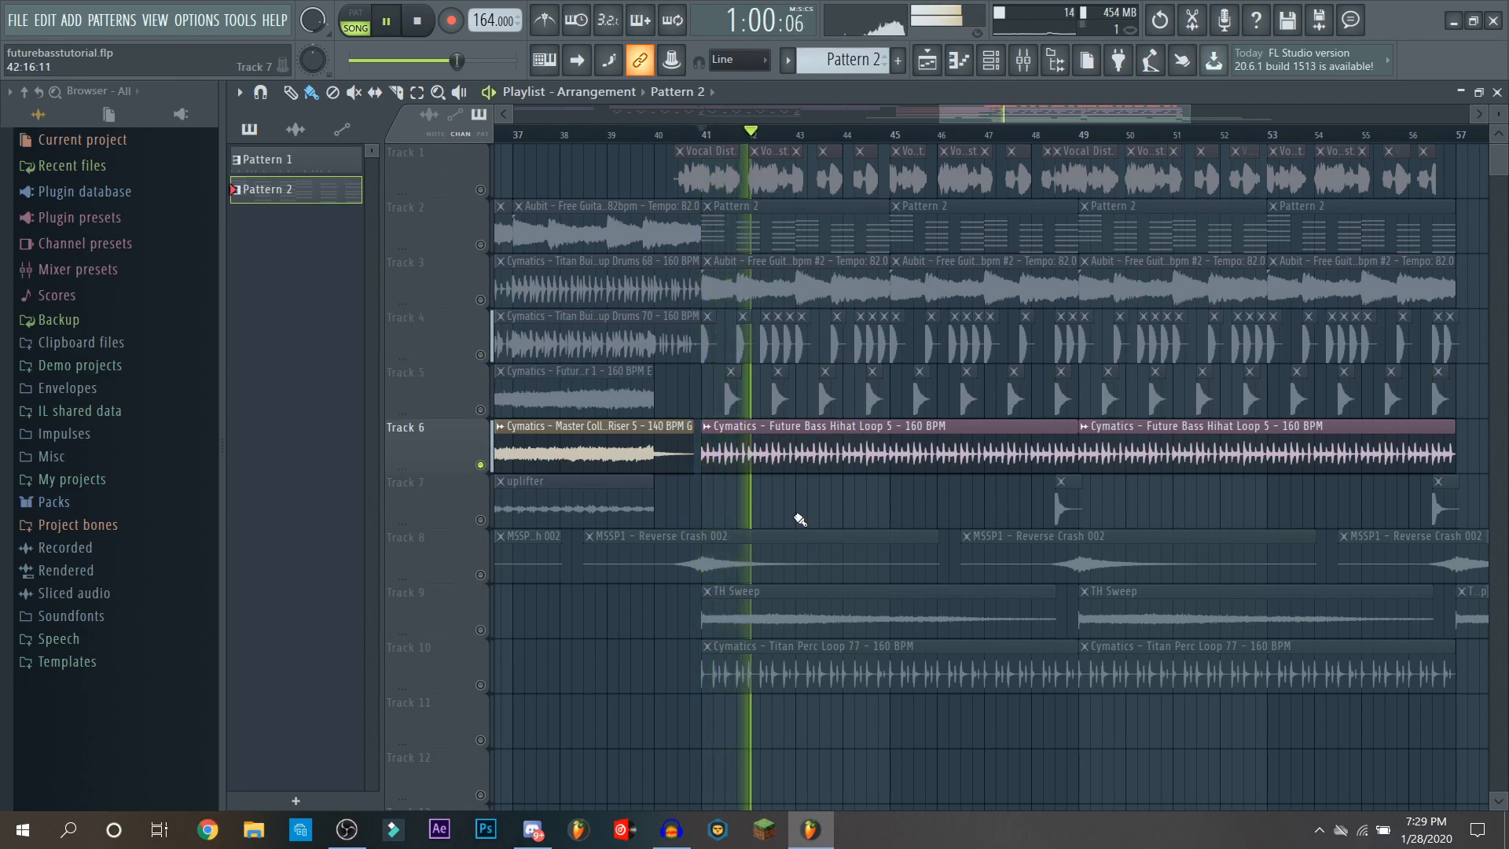
key(space)
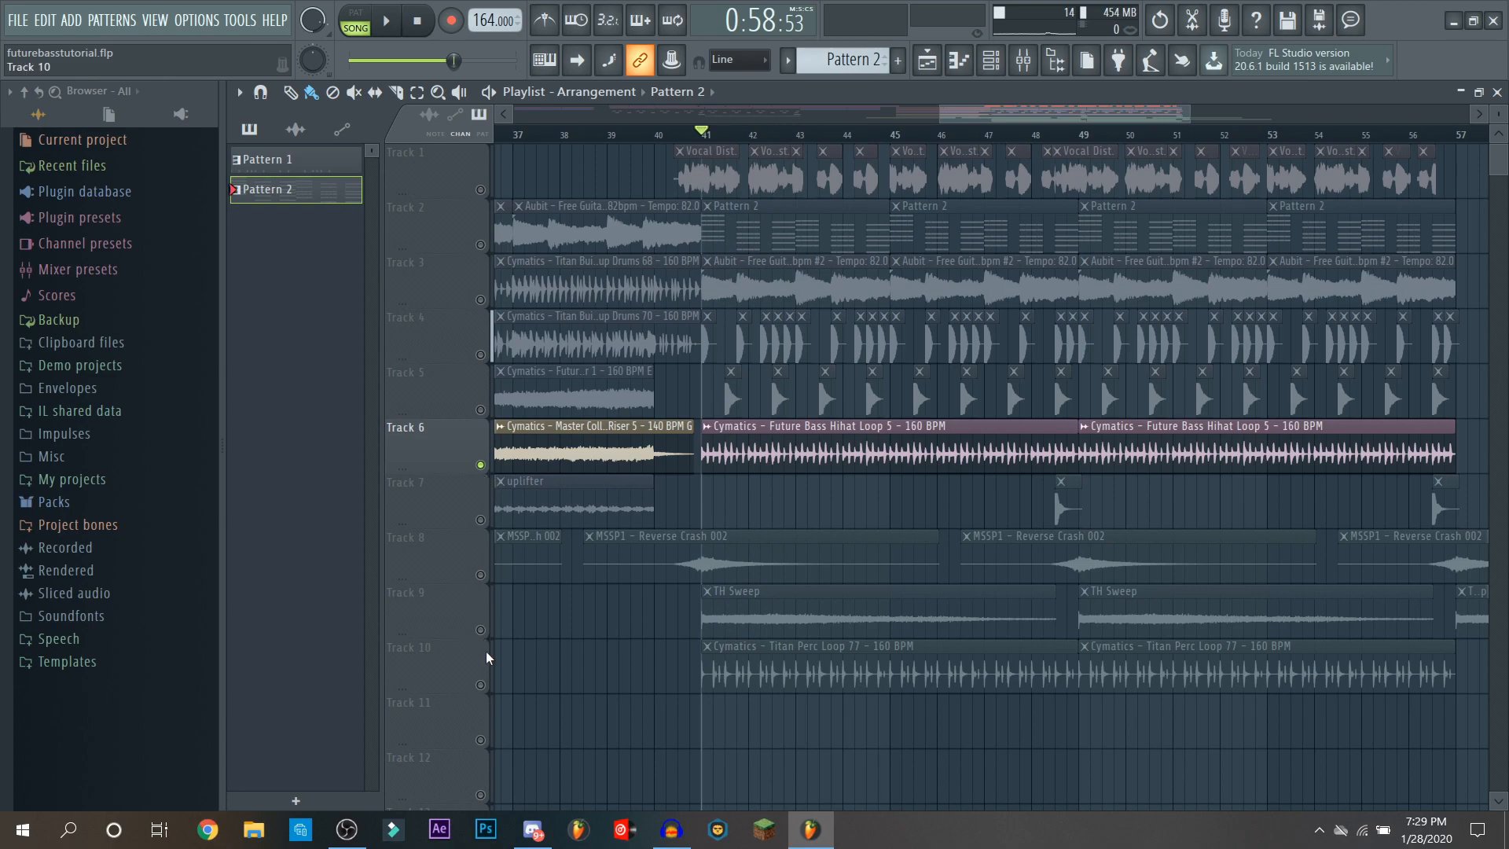
Step: Listen to the Track 10 percussion loop alone, add Tracks 6, 5 and 4 one by one, stop playback, and unmute all tracks
right_click(481, 685)
key(space)
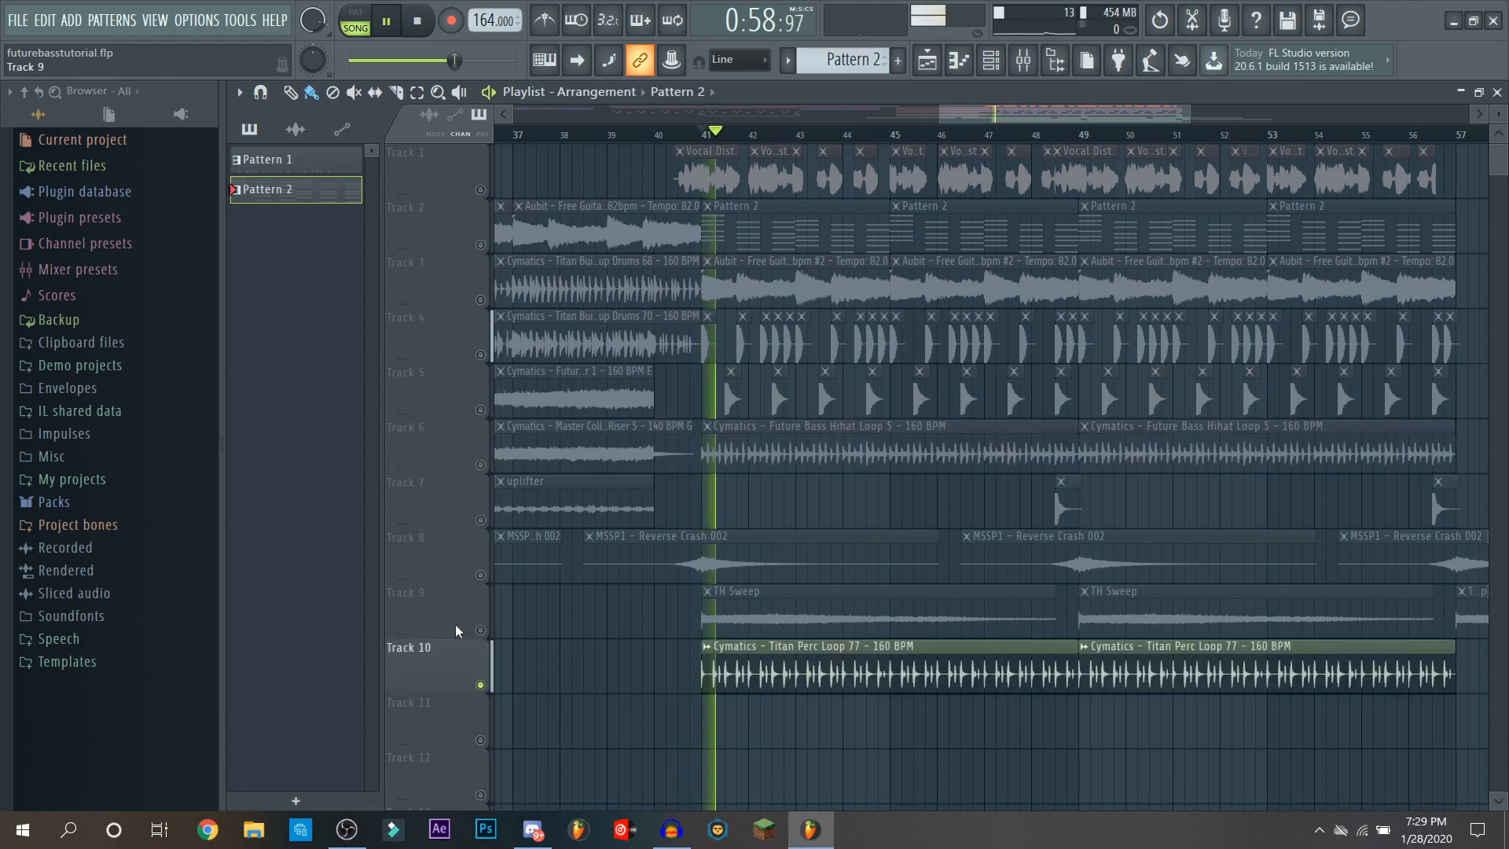
click(480, 464)
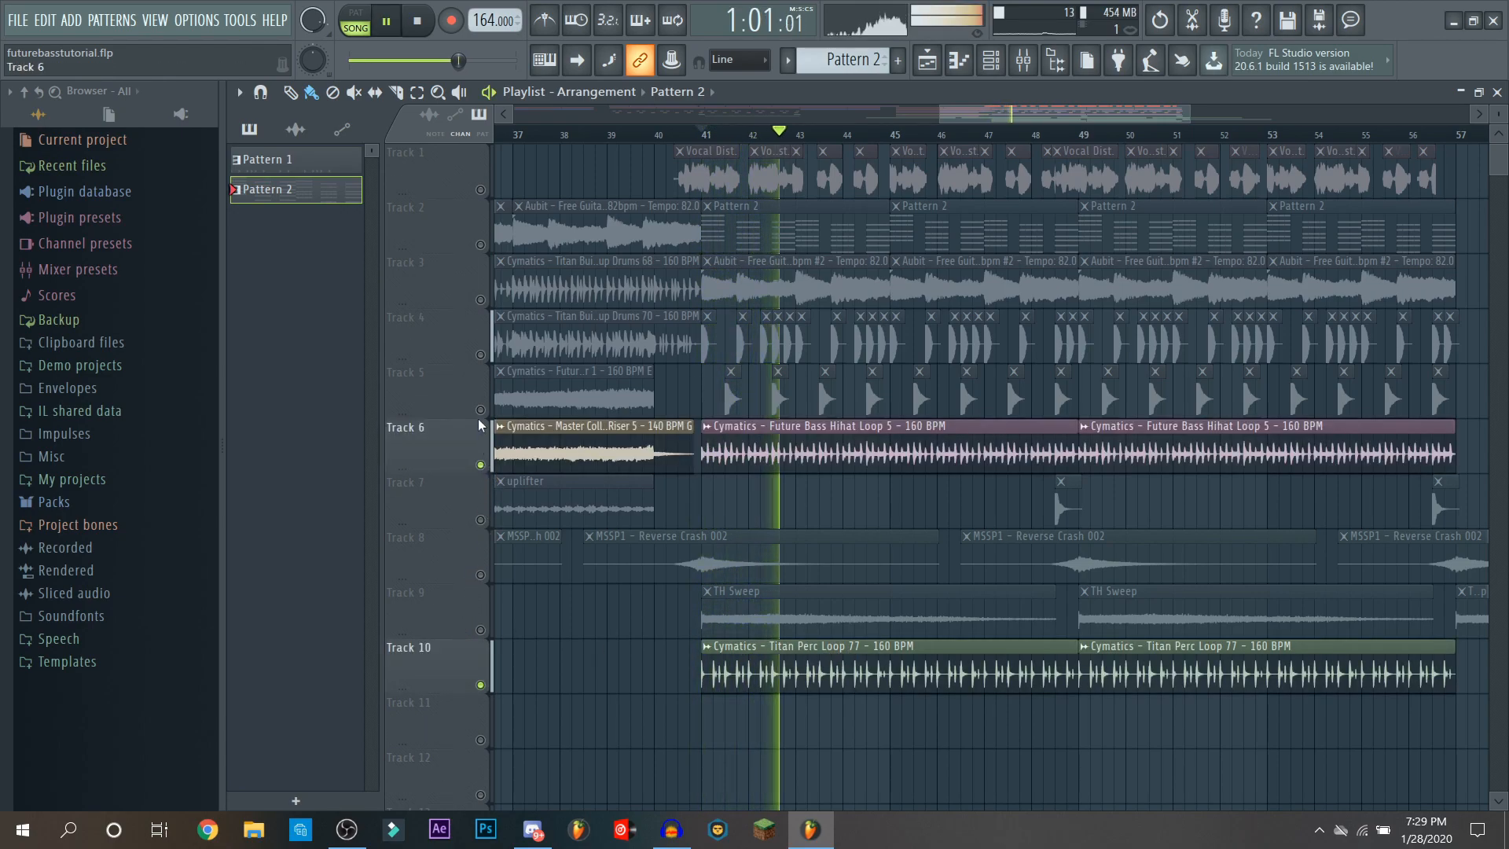
click(480, 410)
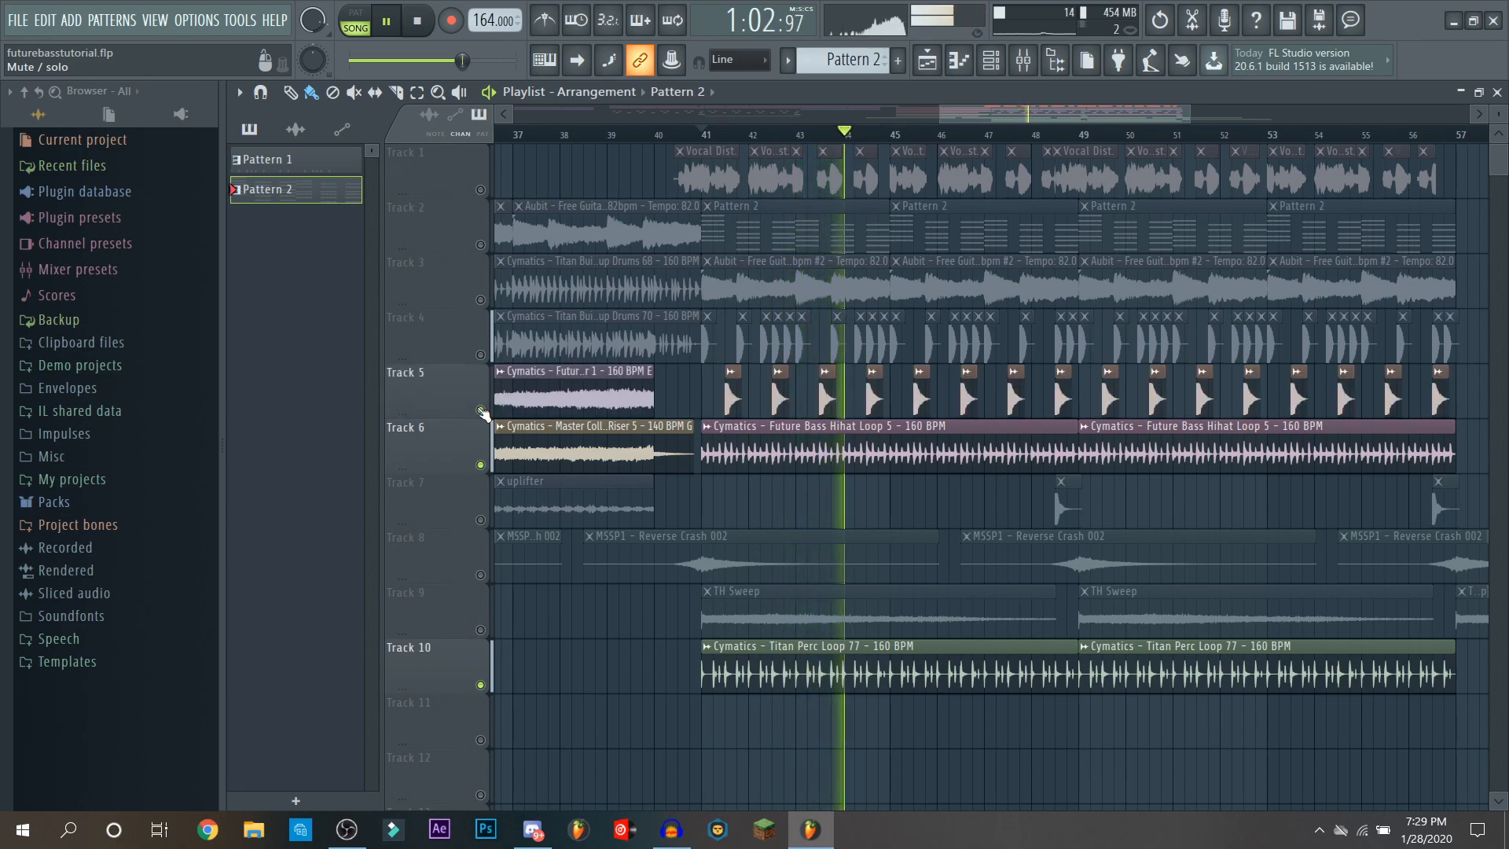
click(480, 355)
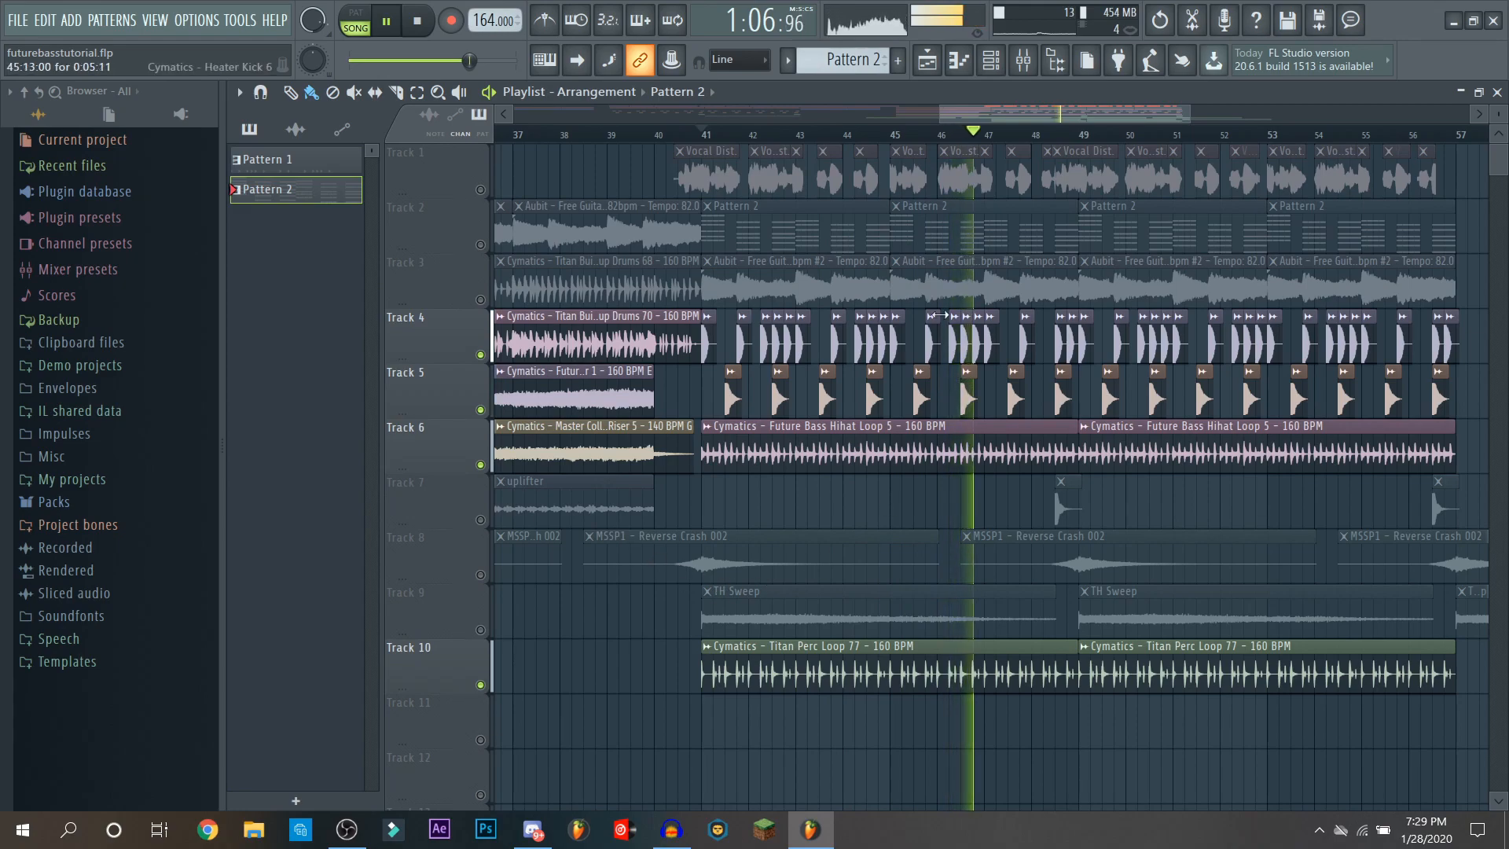
key(space)
right_click(481, 355)
right_click(480, 355)
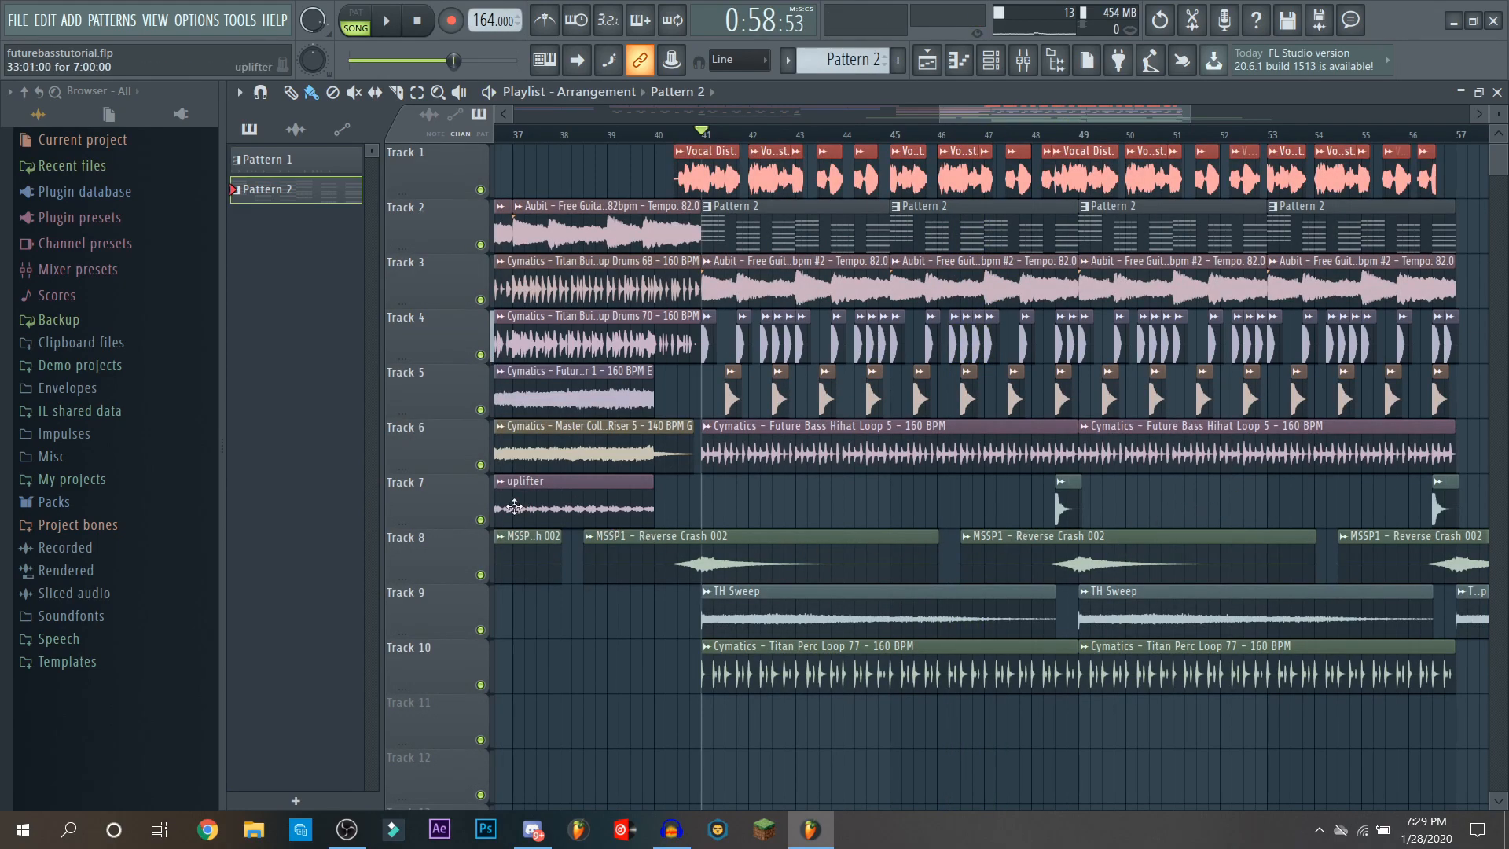
Step: Listen to only the short one-shot clip on Track 7 just before bar 49
right_click(480, 519)
click(1056, 135)
key(space)
key(space)
Step: Listen to only the verse's one-shot clip on Track 6 just after bar 16, stop playback, and unmute all tracks
drag(1061, 115, 725, 115)
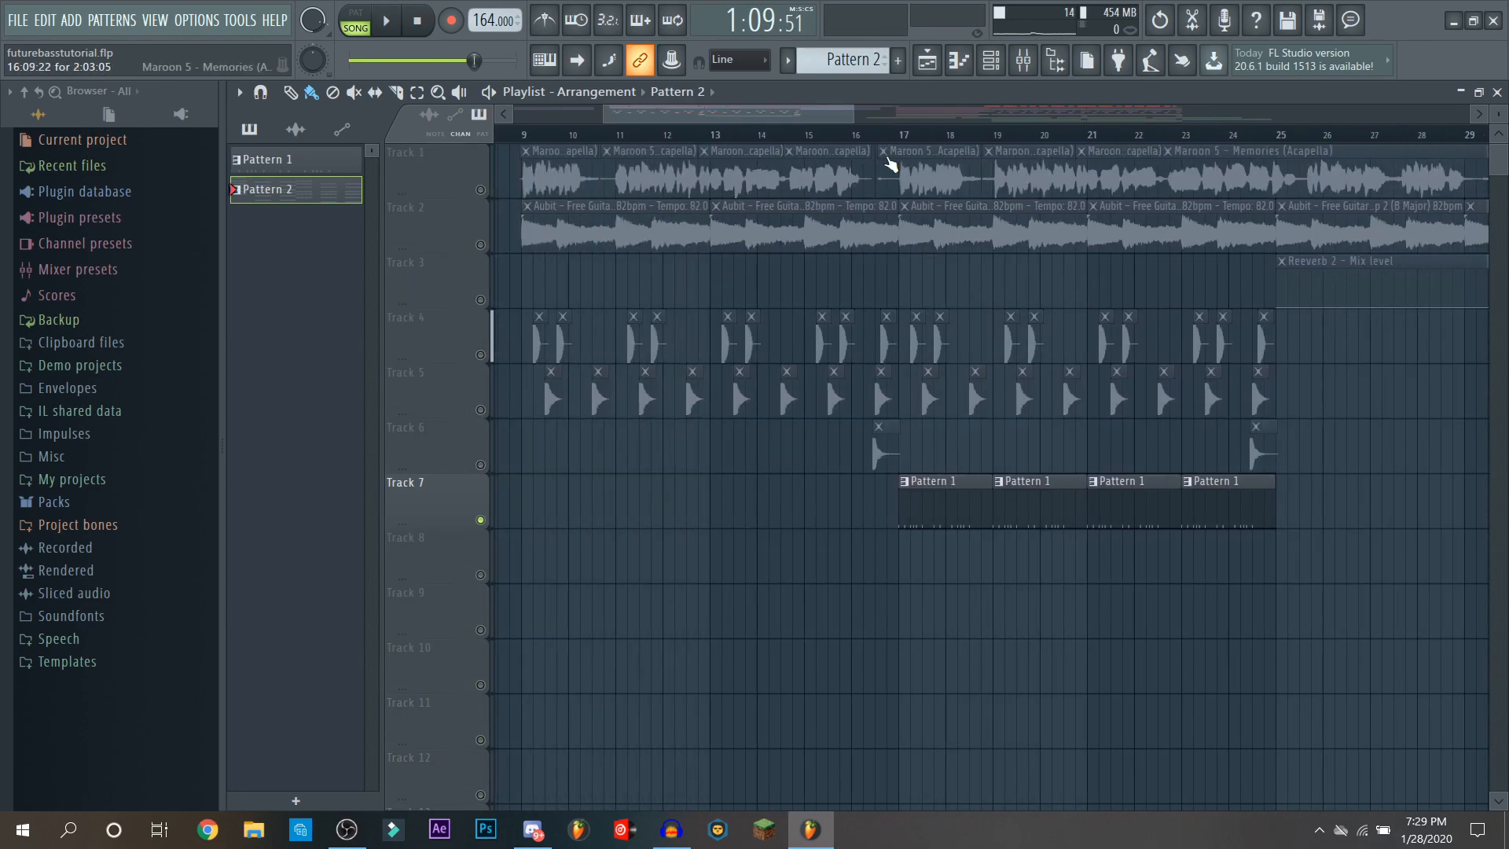
click(867, 133)
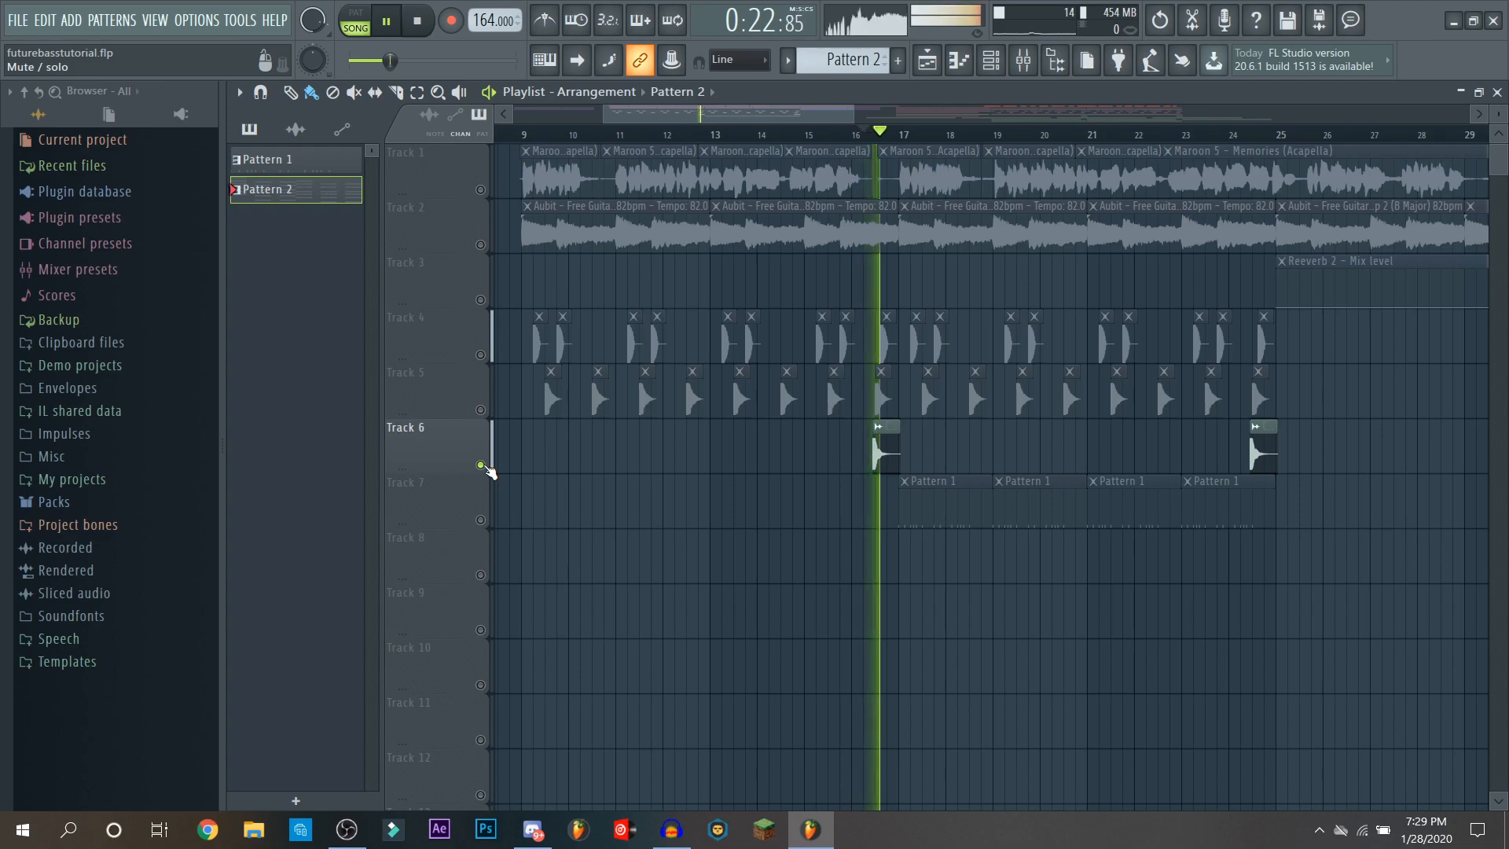
key(space)
right_click(483, 465)
drag(822, 116, 789, 130)
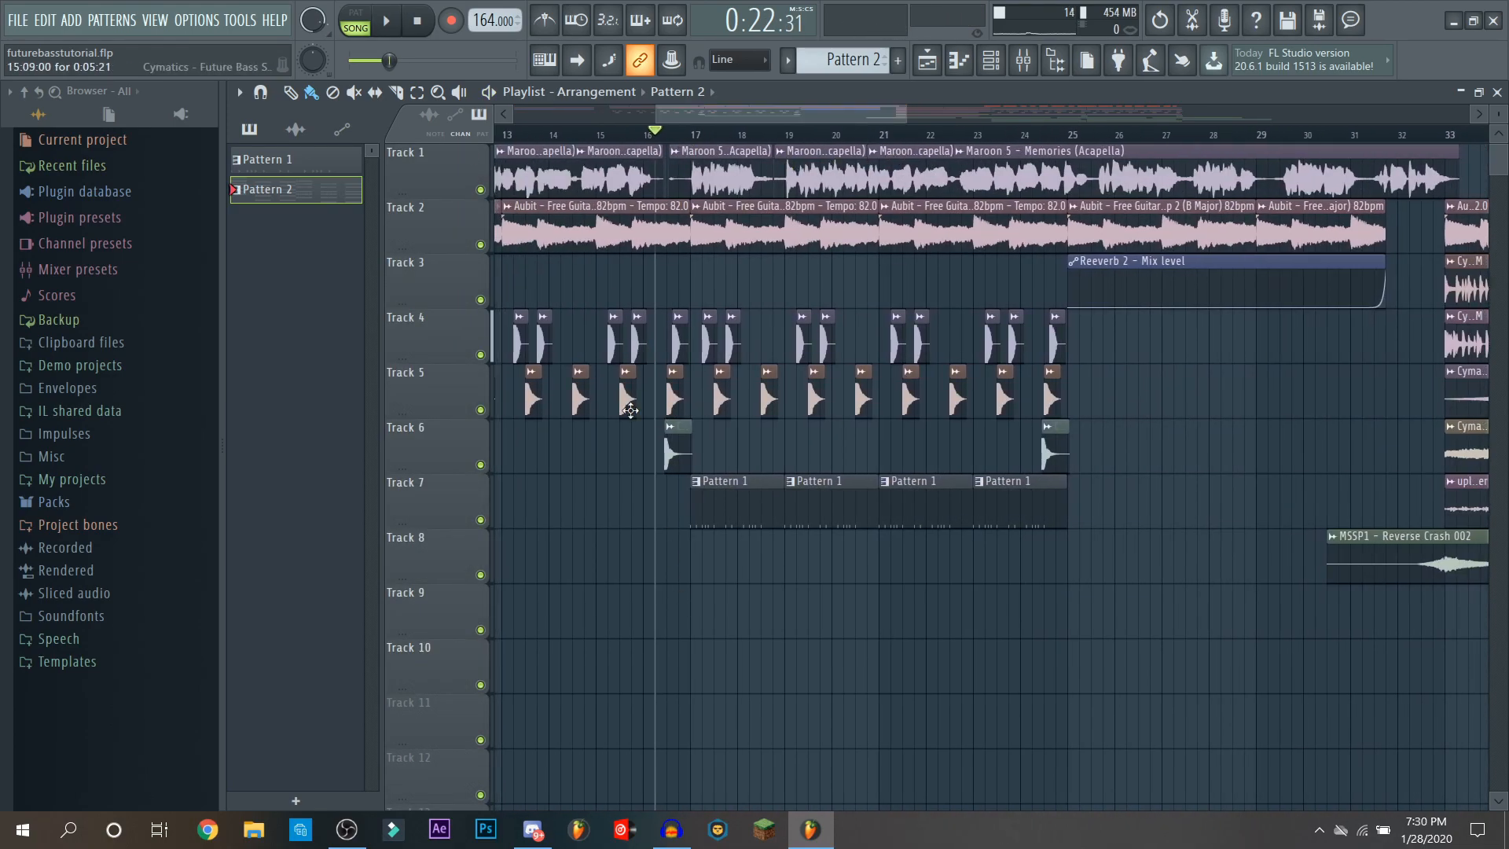
Step: Listen to only the TH Sweep on Track 9 from bar 41, then stop playback
drag(744, 119, 1047, 234)
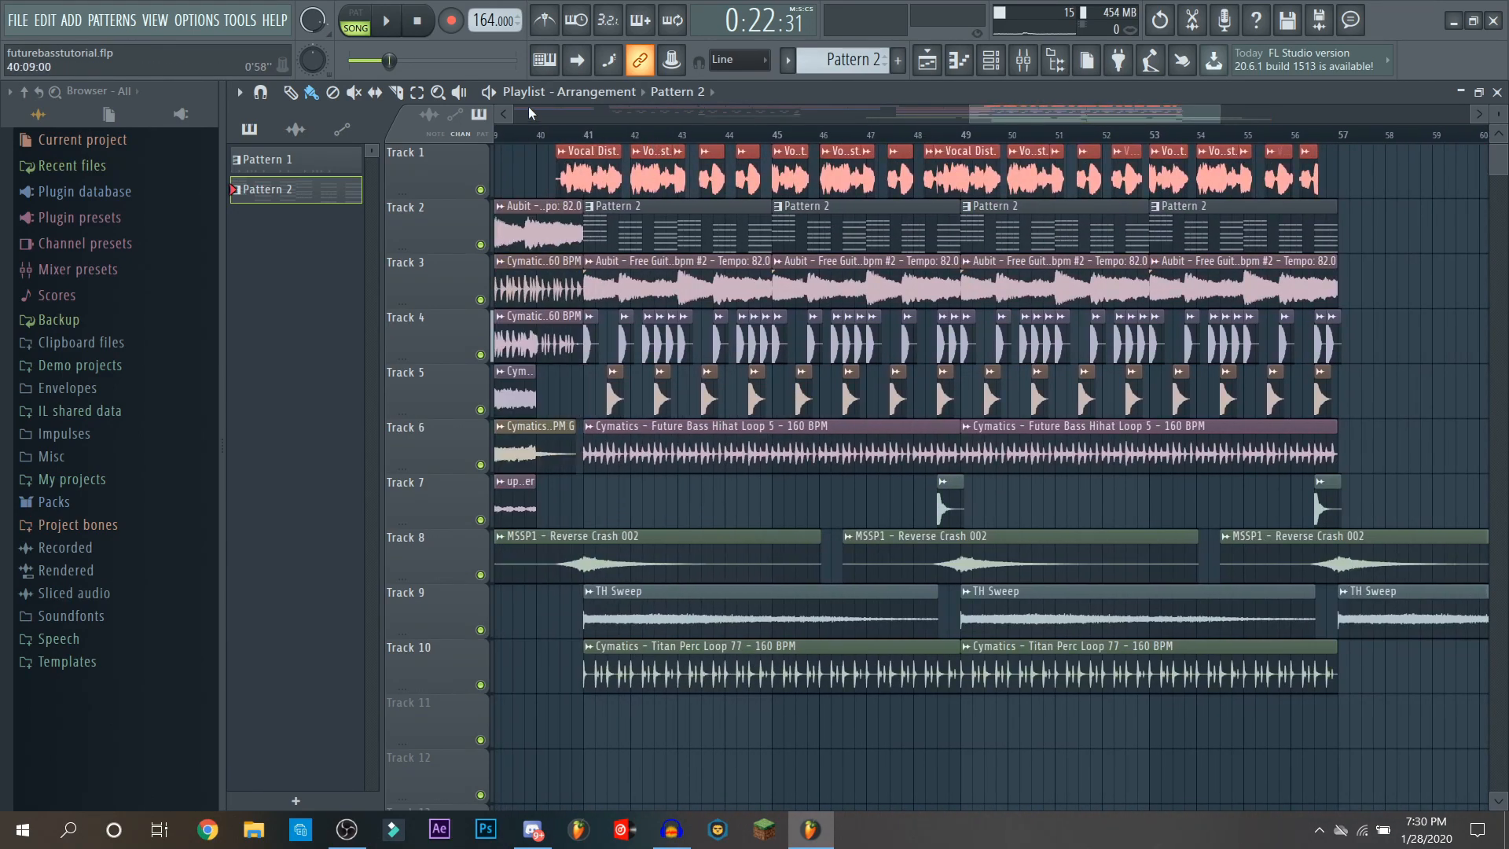
click(585, 132)
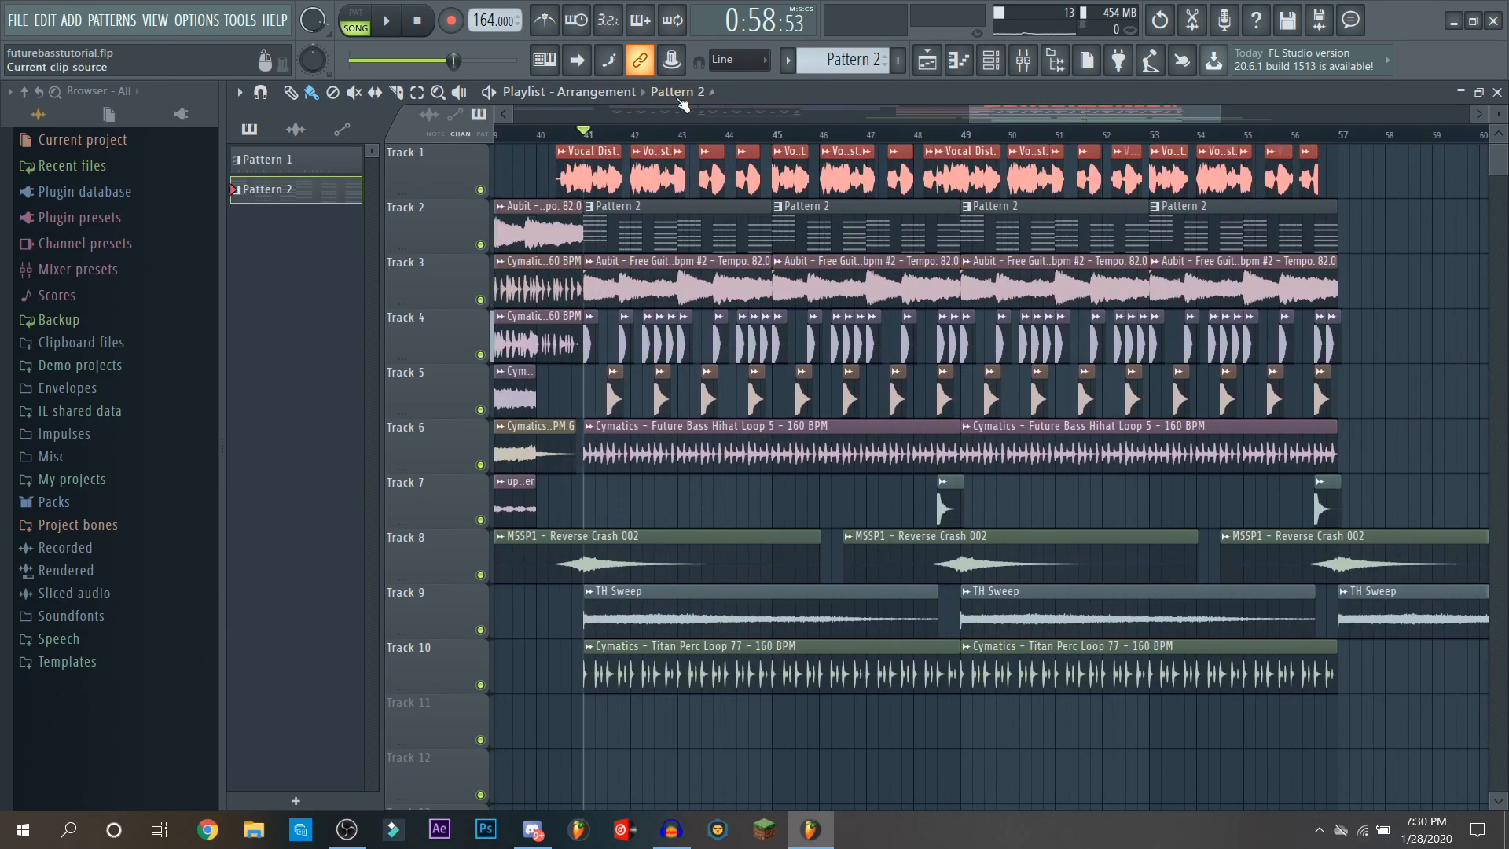
right_click(480, 629)
key(space)
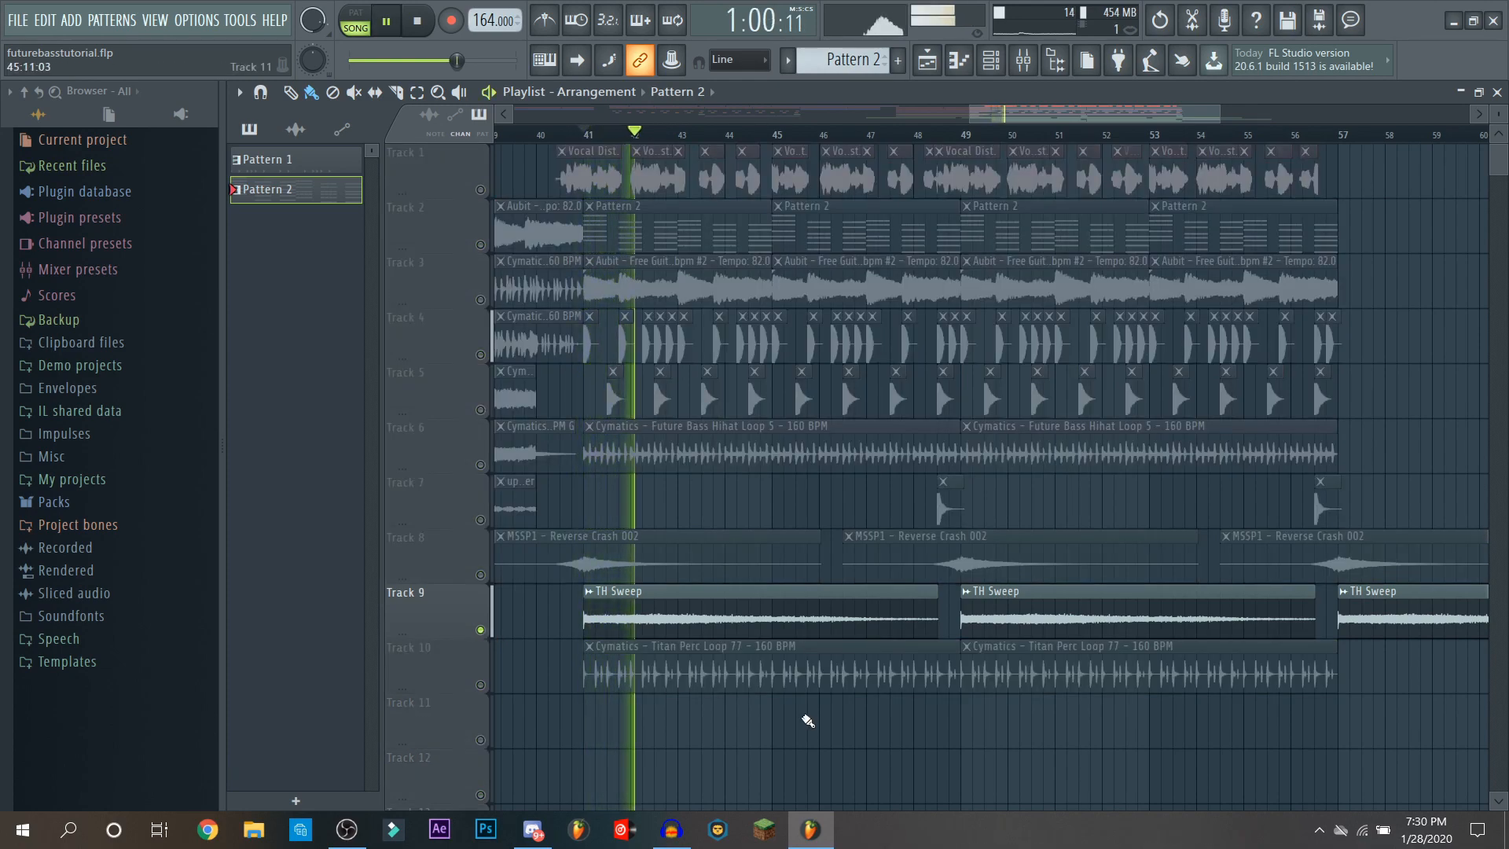
key(space)
Step: Add the Track 8 reverse crash to the soloed sweep, play both briefly, and unmute all tracks
click(480, 575)
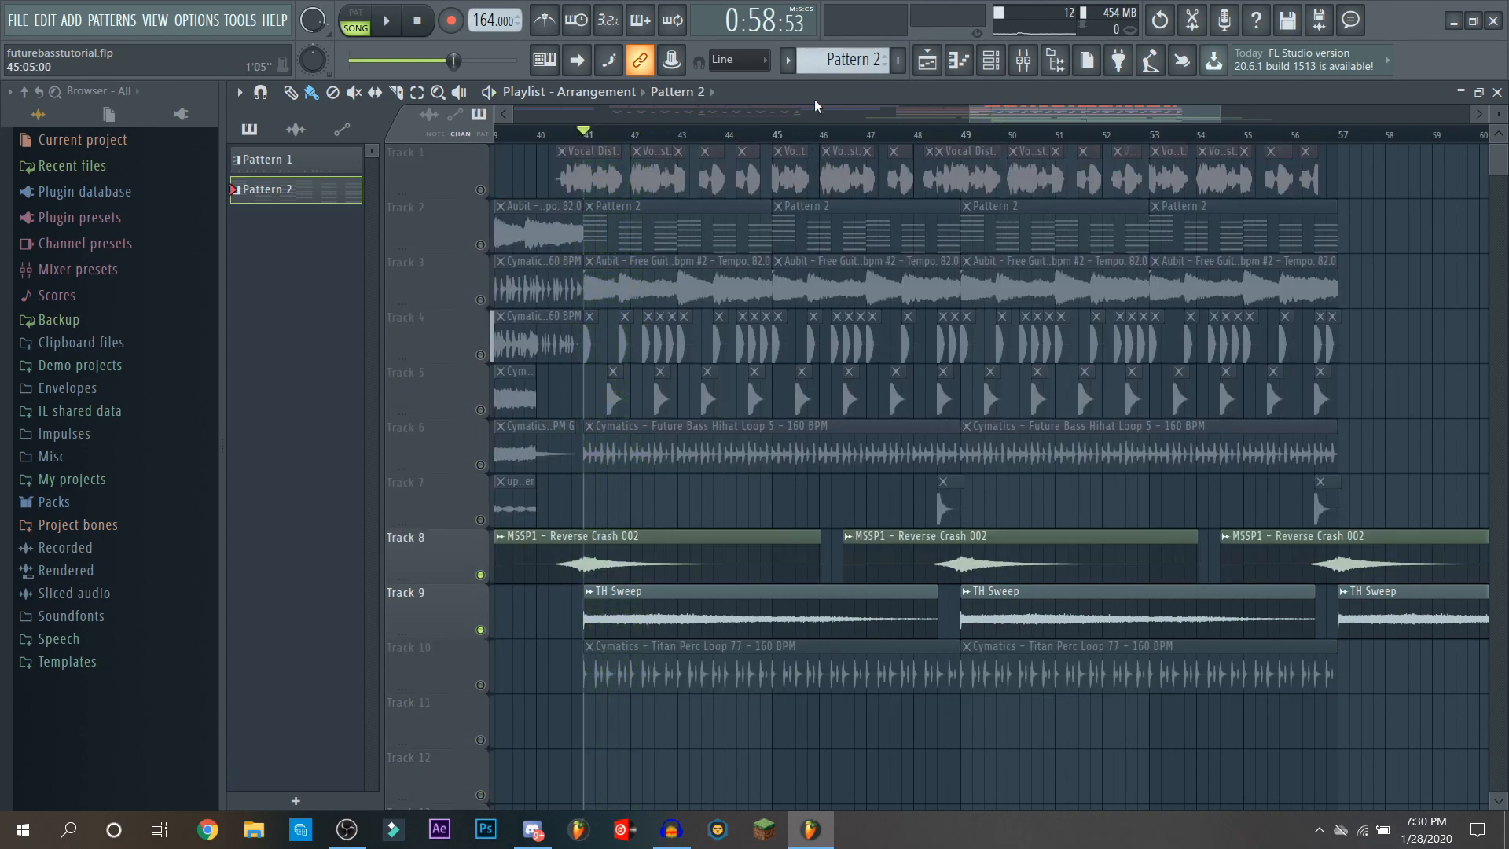
scroll(782, 110, left, 6)
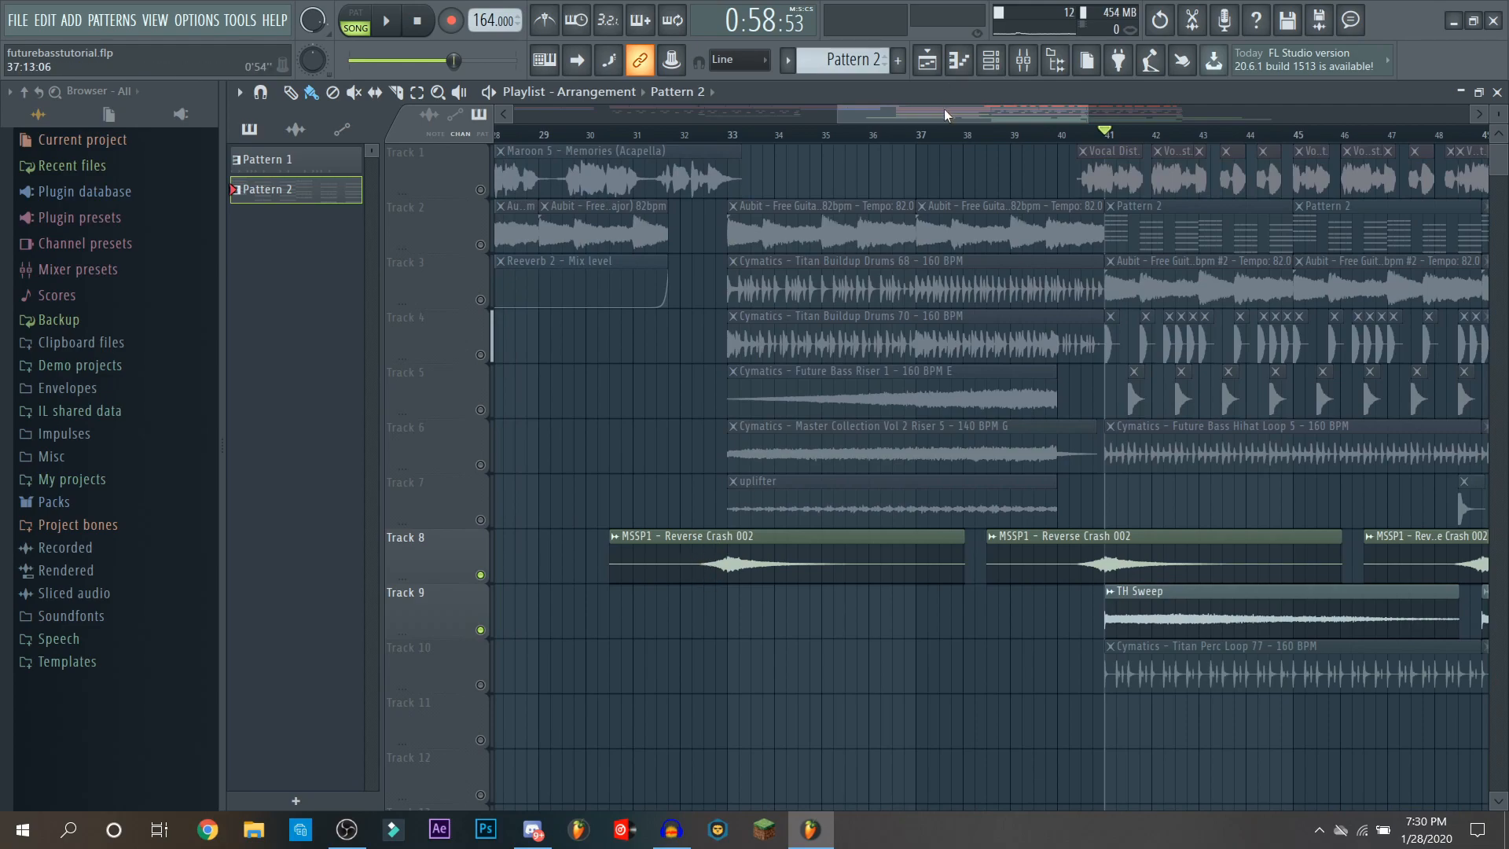
key(space)
key(space)
right_click(480, 575)
right_click(481, 574)
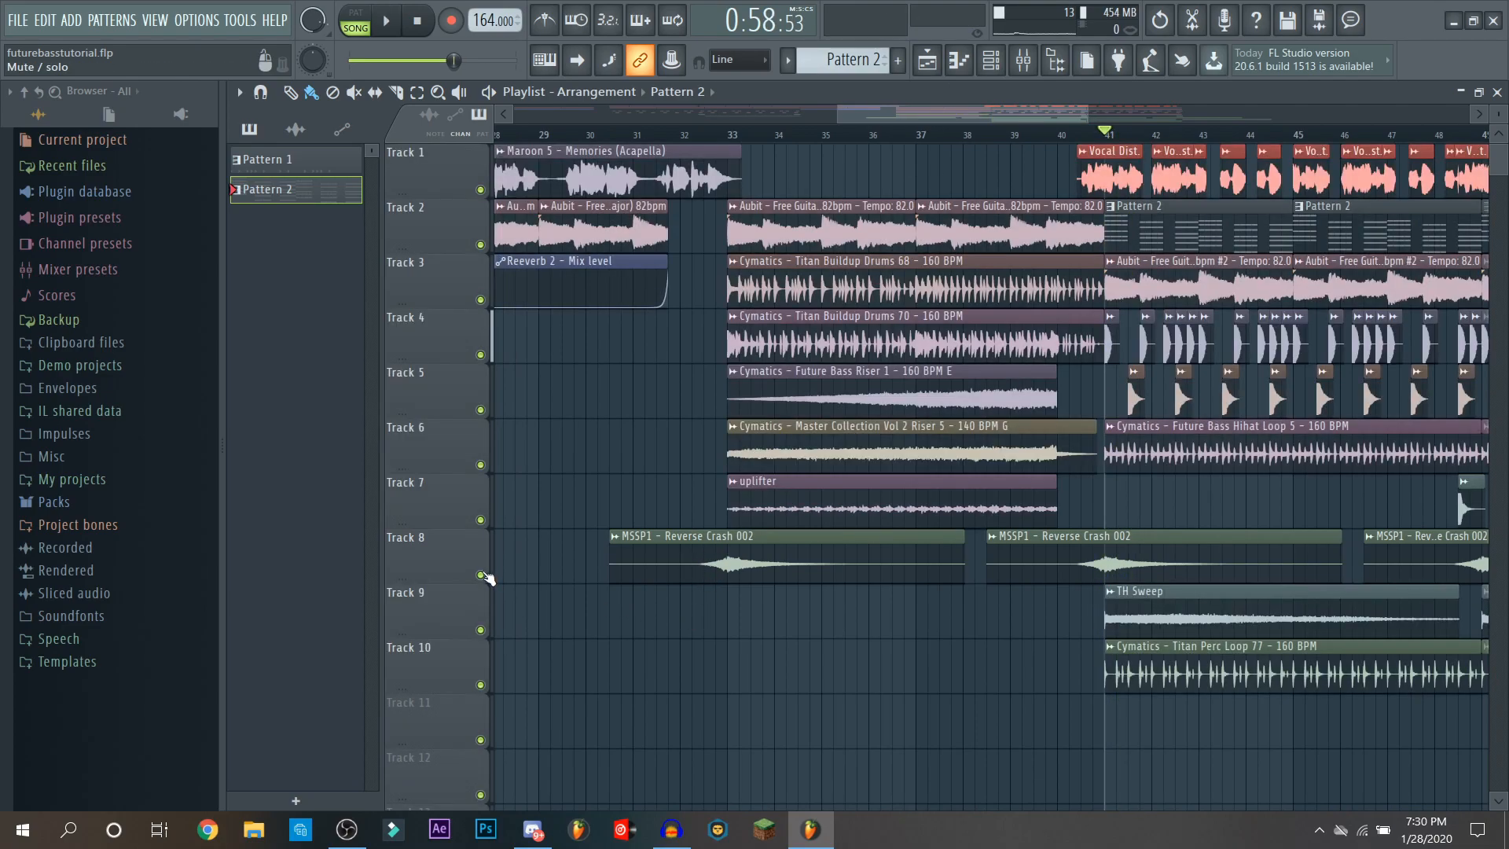
Step: Listen to only the distorted vocal chops on Track 1, starting just before bar 41
drag(908, 118, 1018, 118)
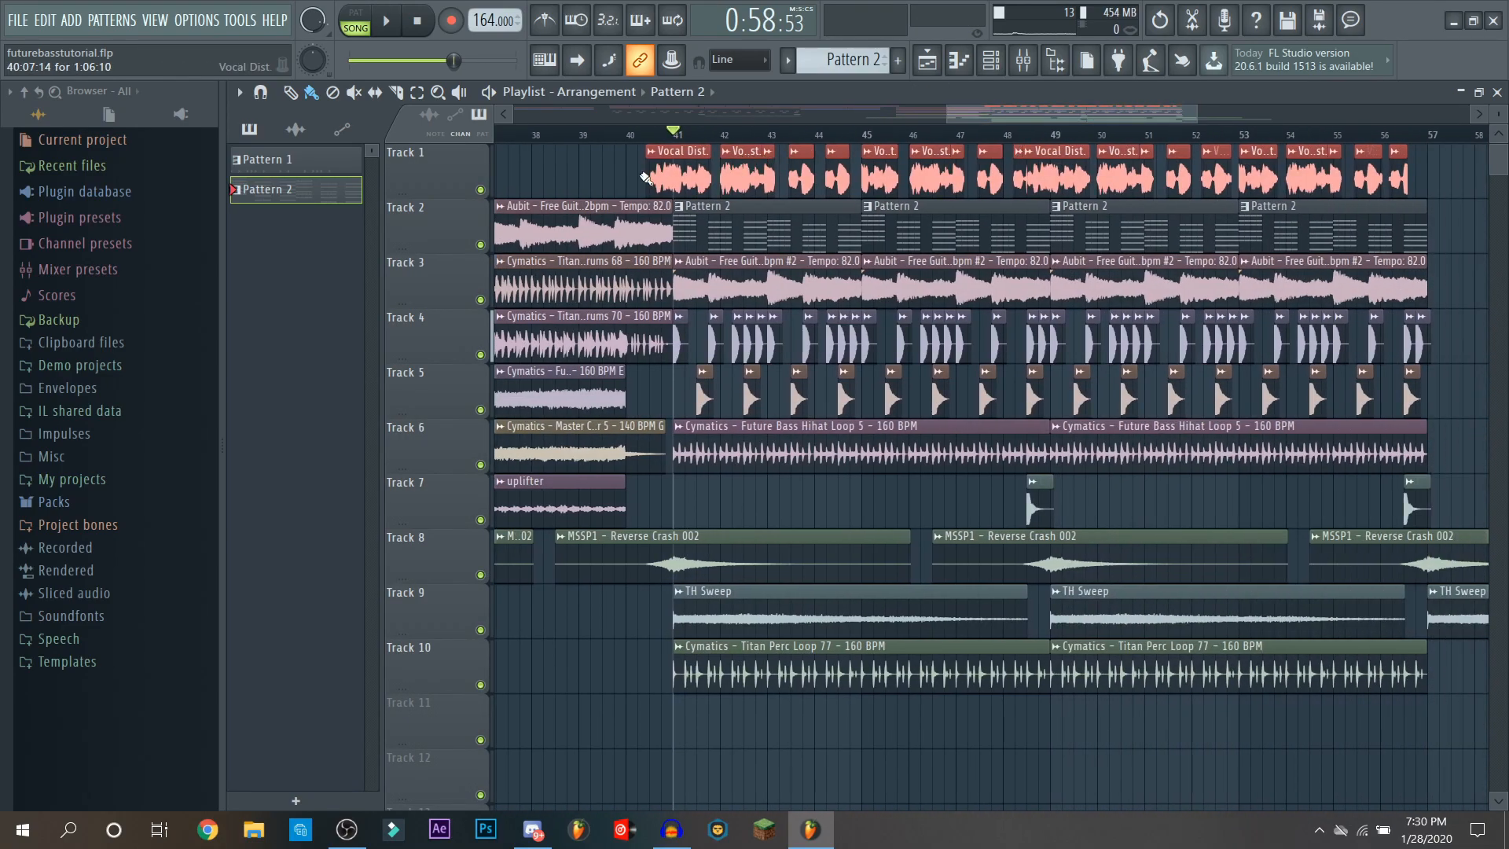
right_click(481, 189)
click(641, 137)
click(639, 136)
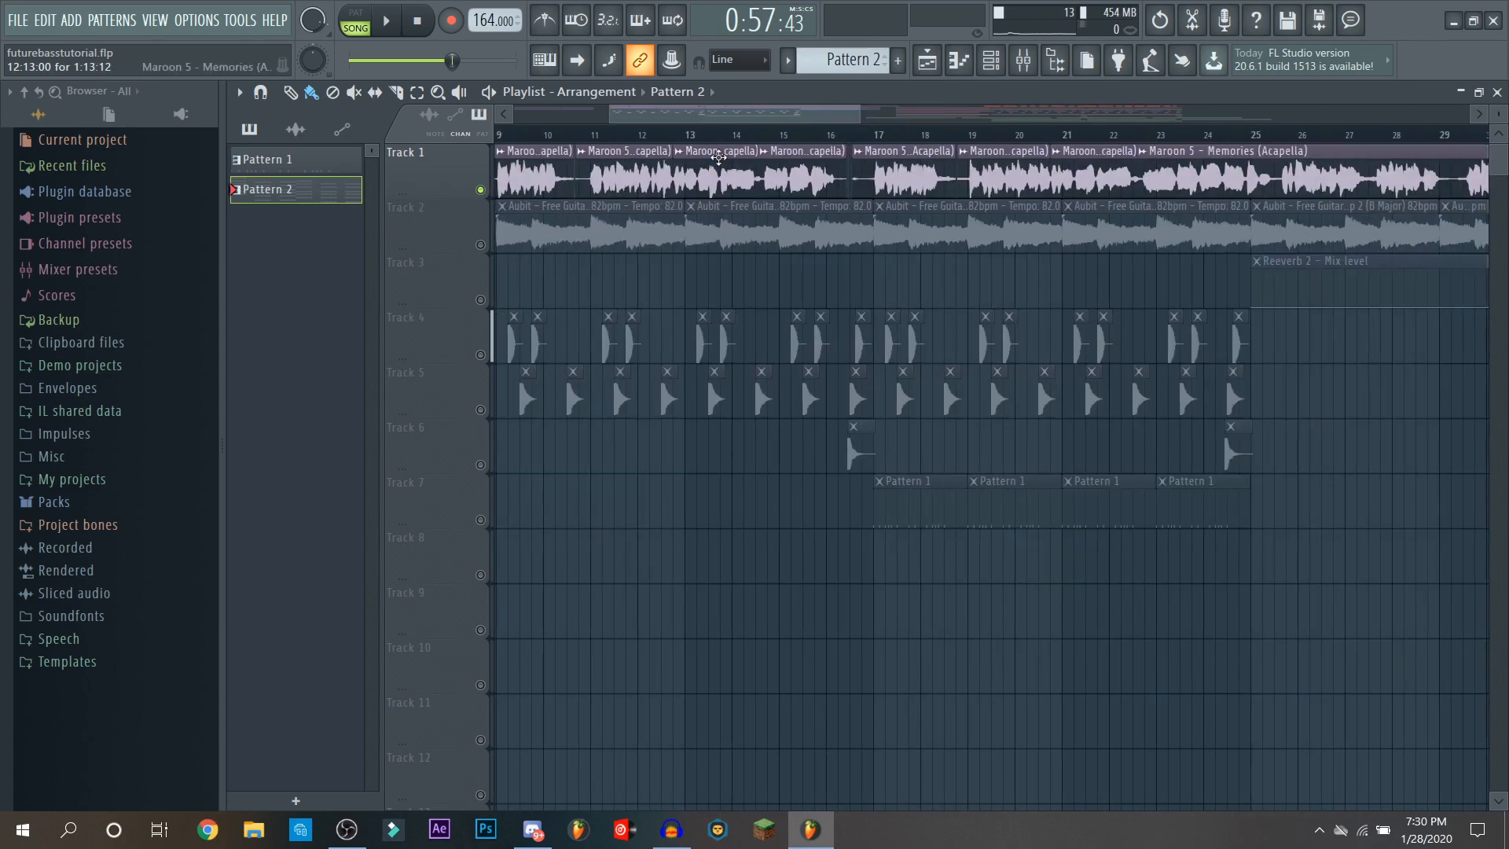
key(space)
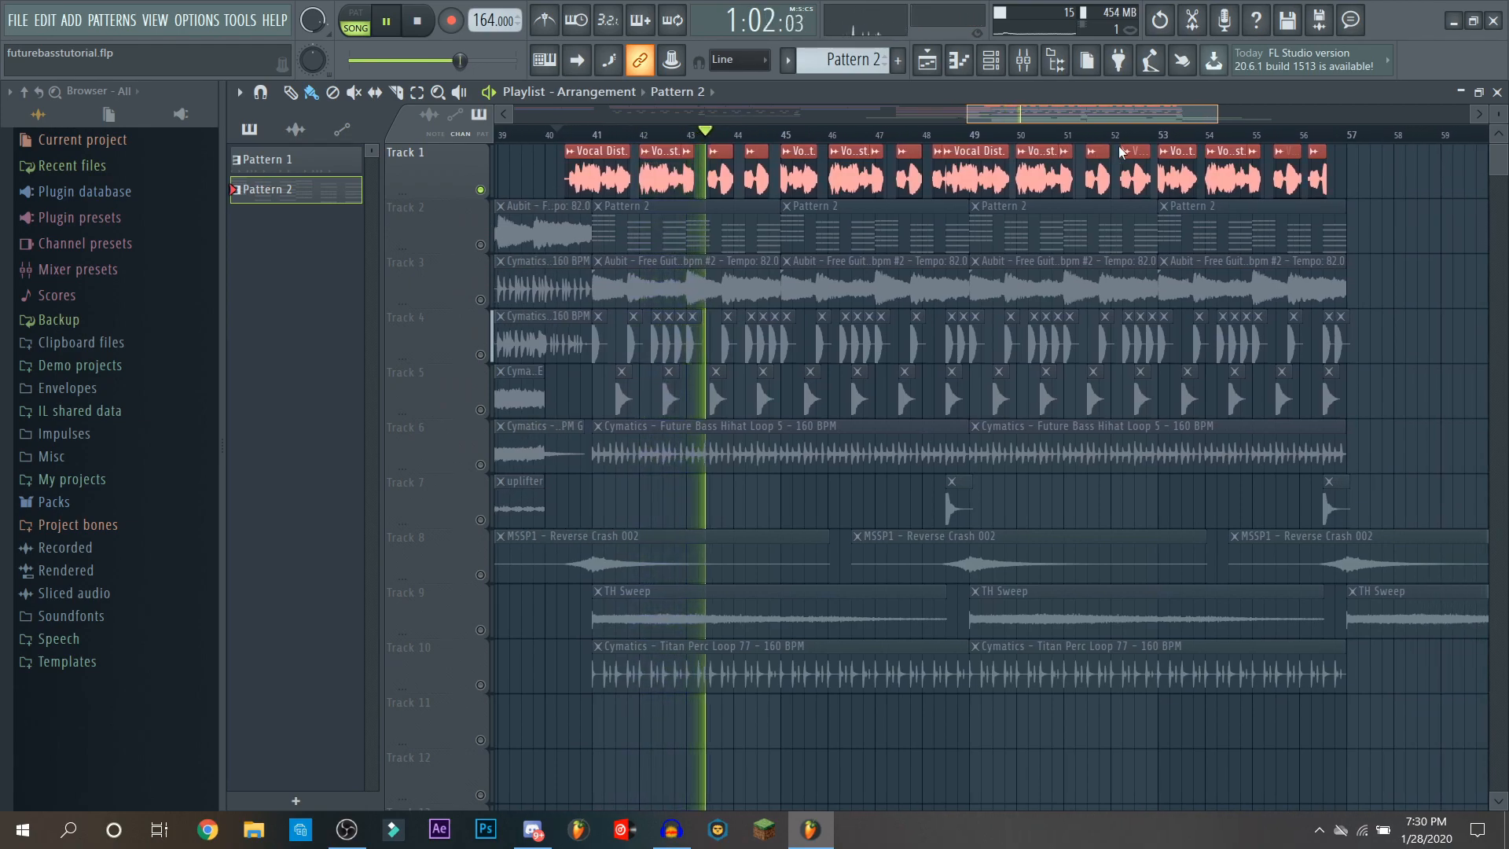
key(space)
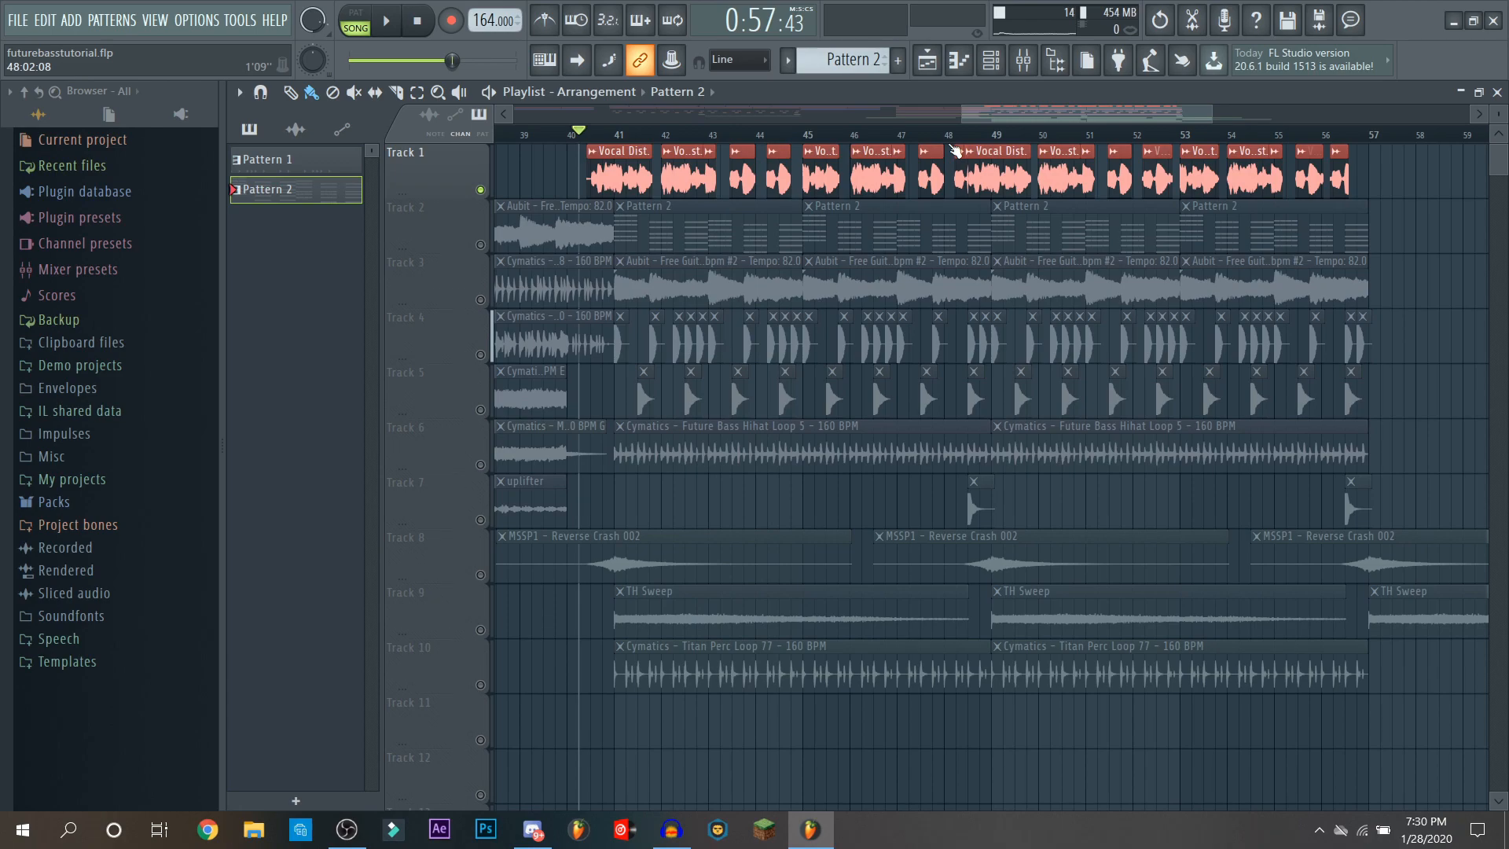
Step: Keep Track 1 soloed and inspect the Vocal Dist. clip's channel settings and its effects chain on mixer Insert 12
right_click(480, 190)
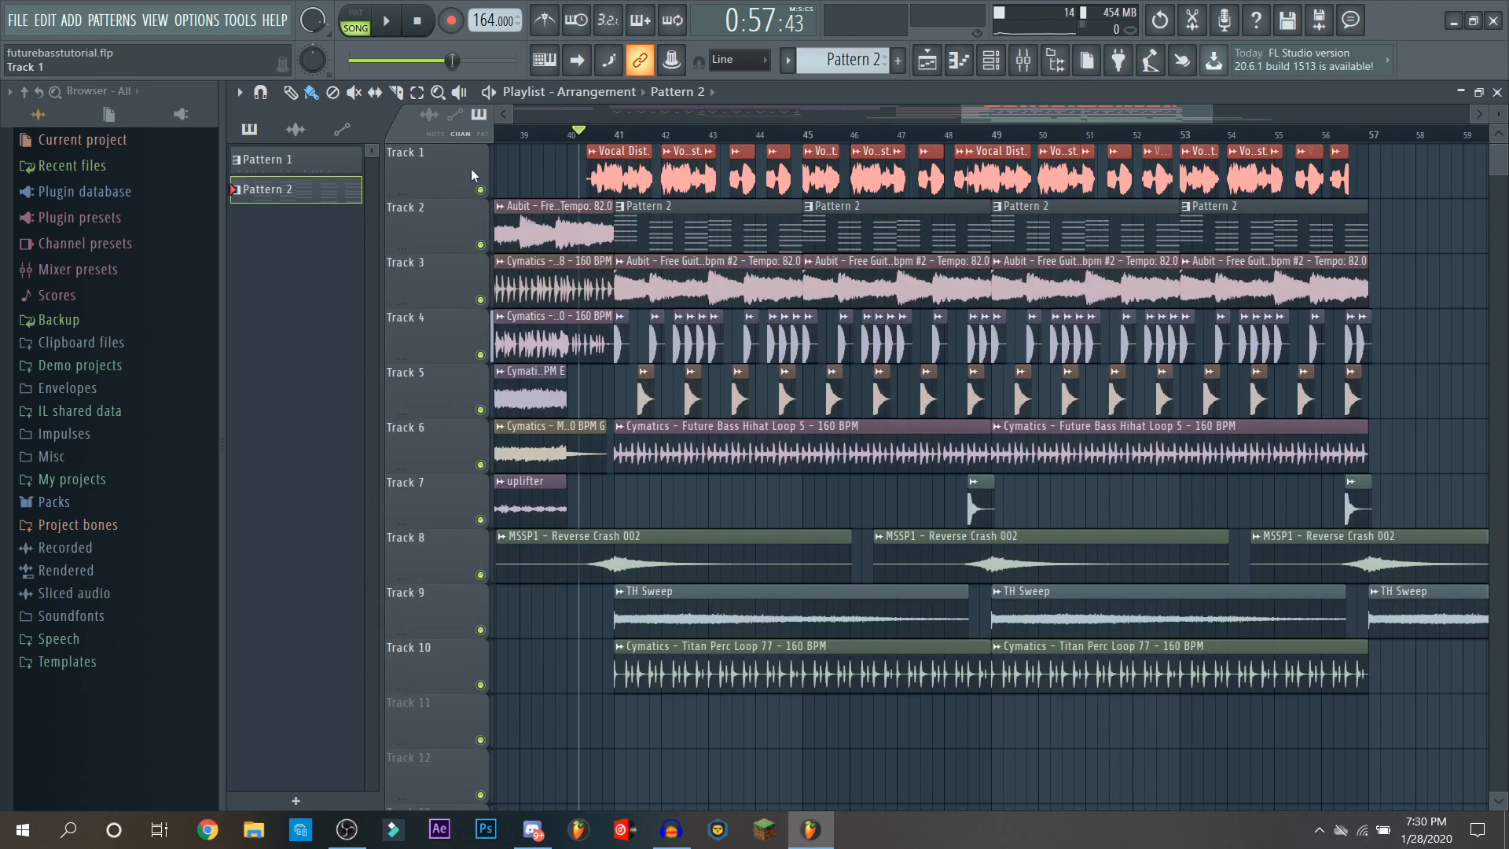
right_click(480, 189)
double_click(625, 167)
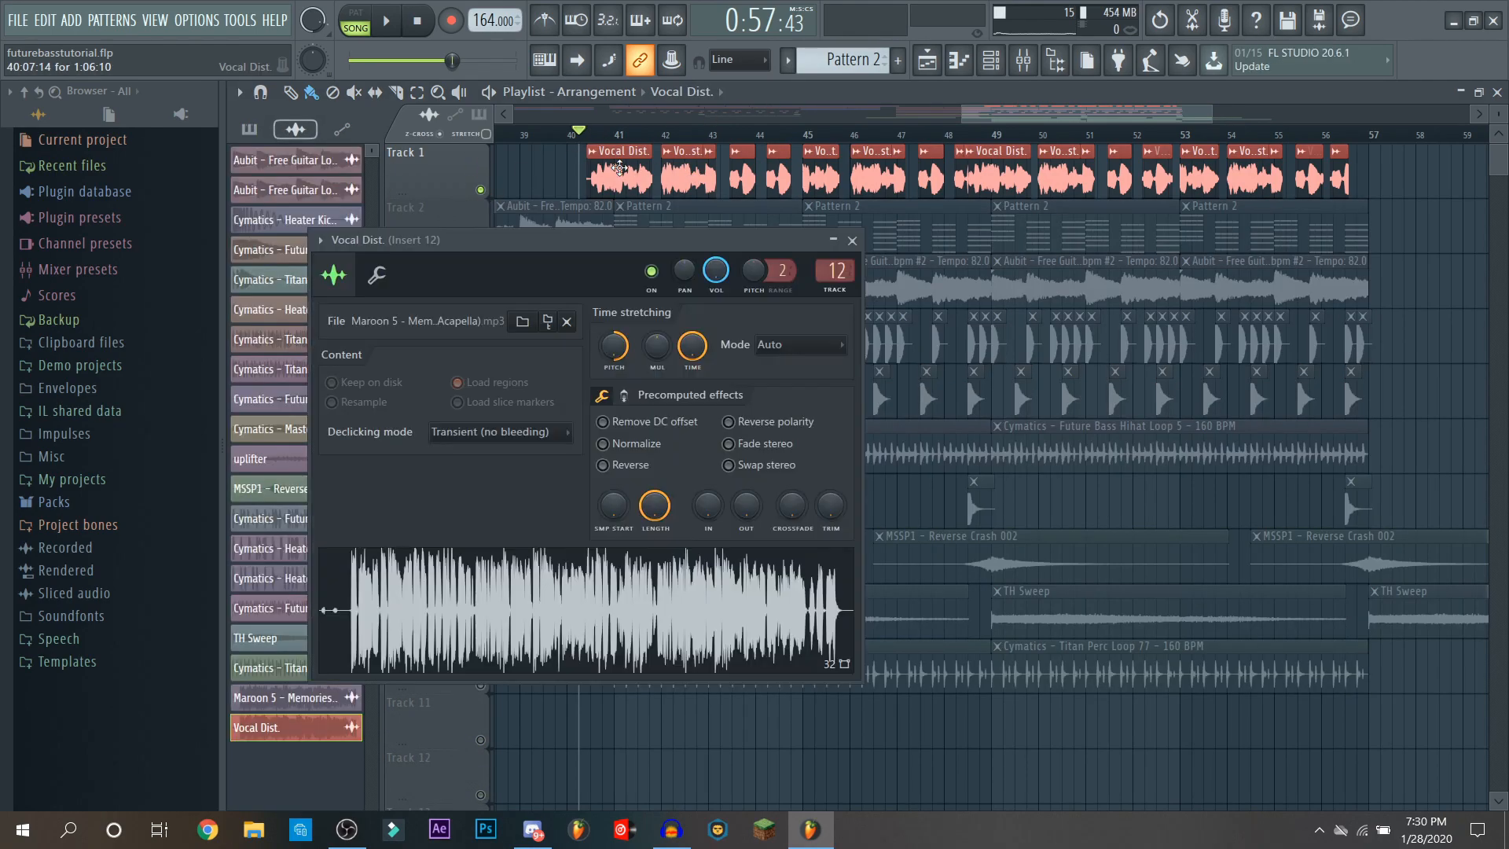
click(836, 271)
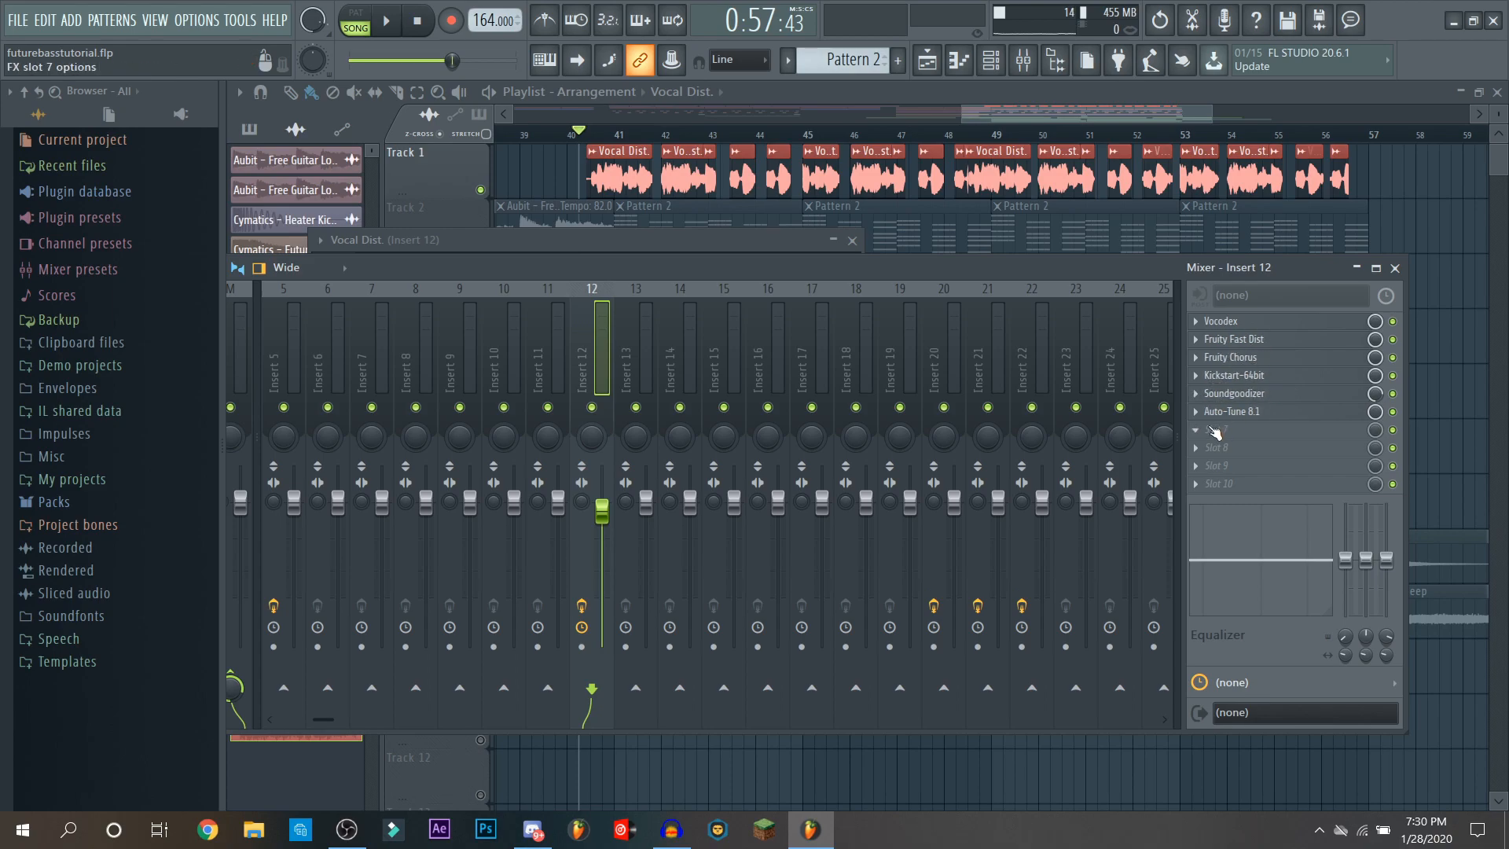
click(1395, 268)
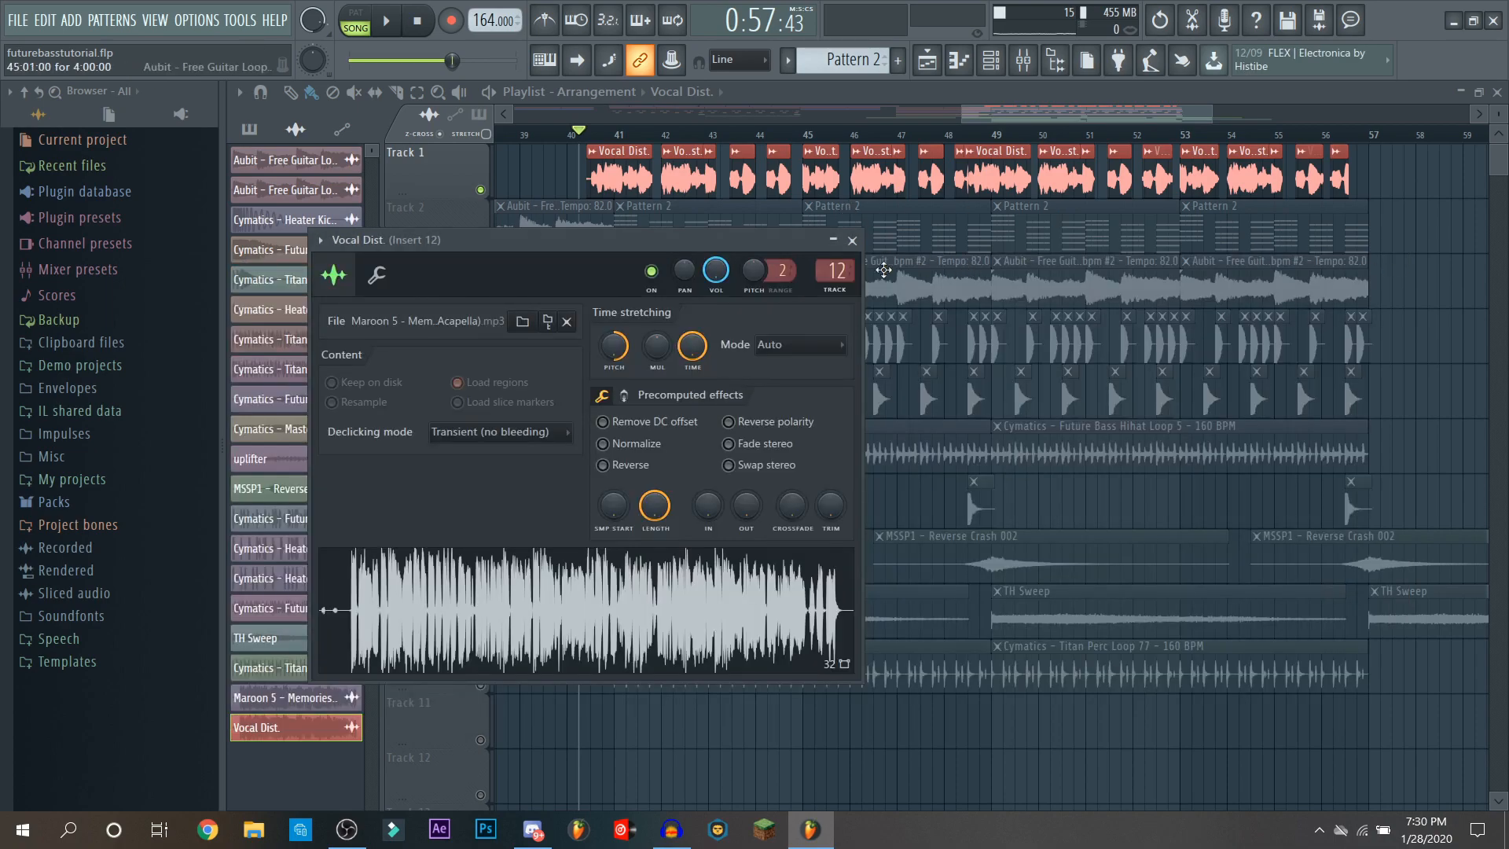
Step: Bypass all six effects on Insert 12, listen to the dry vocal chops, and review the clip's channel settings
key(F9)
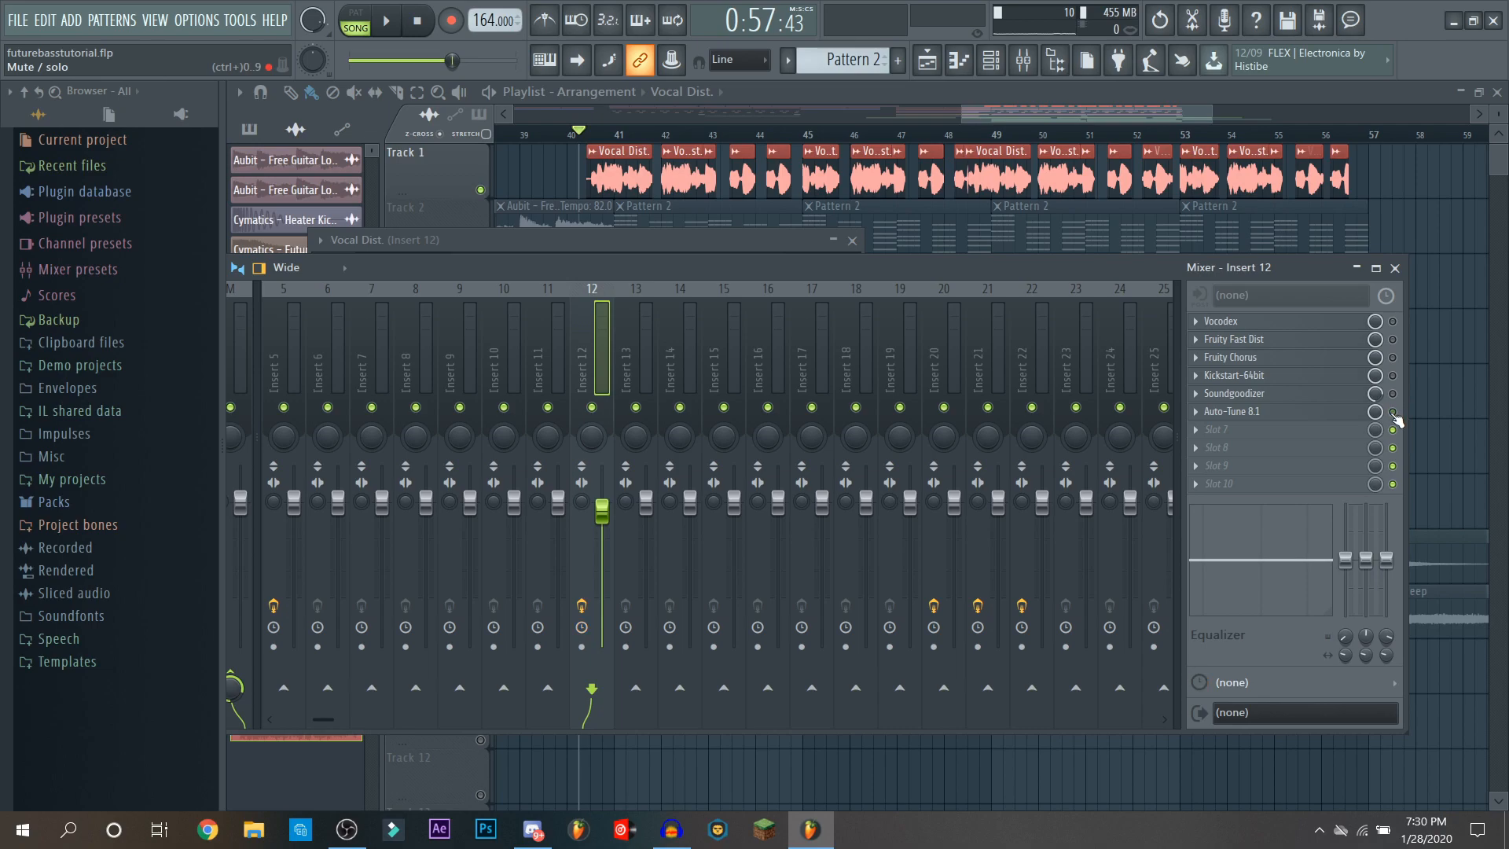
key(space)
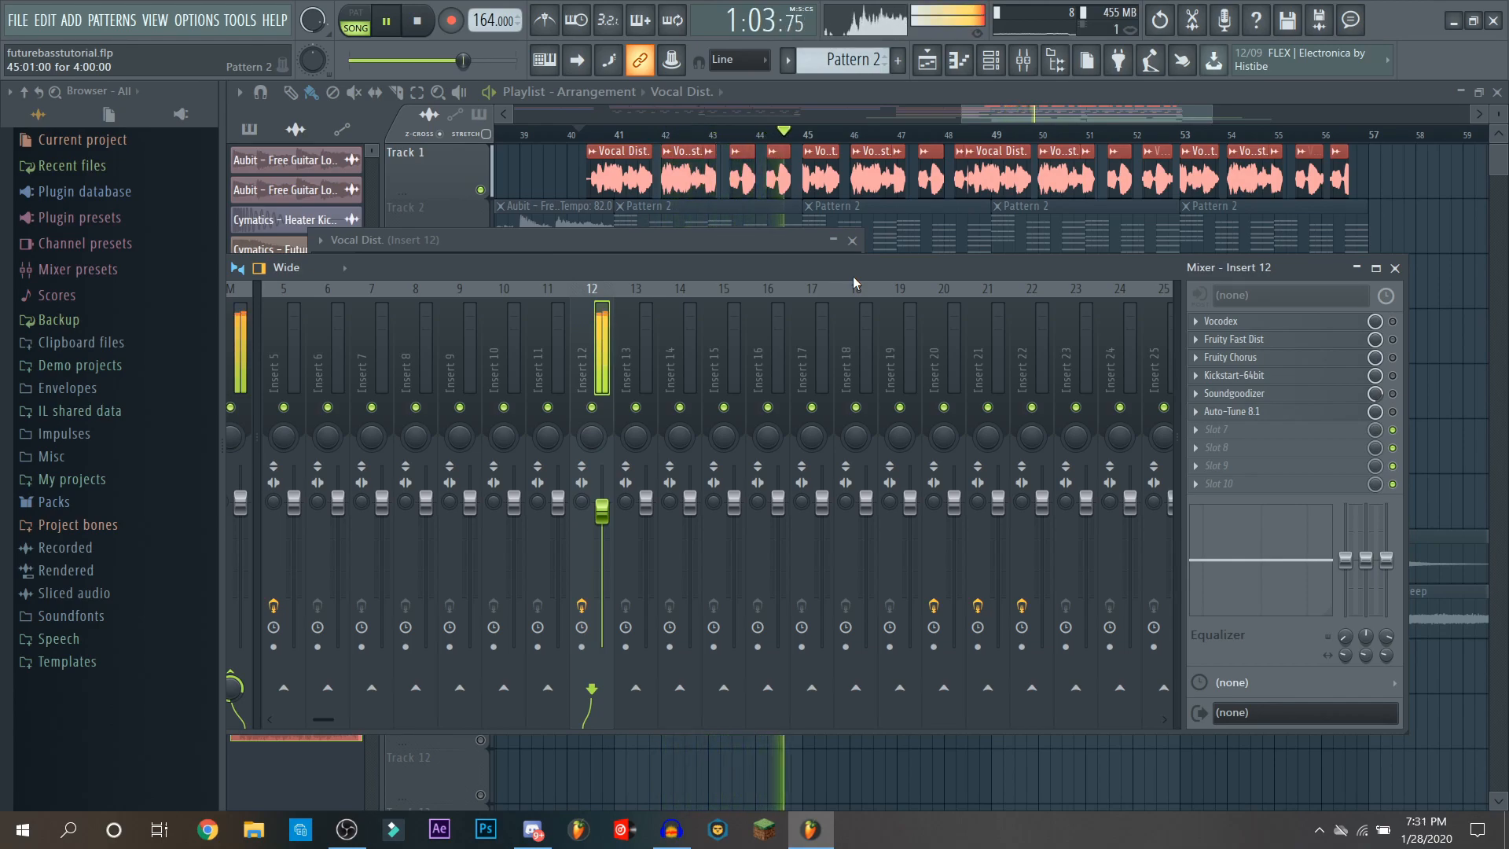
key(space)
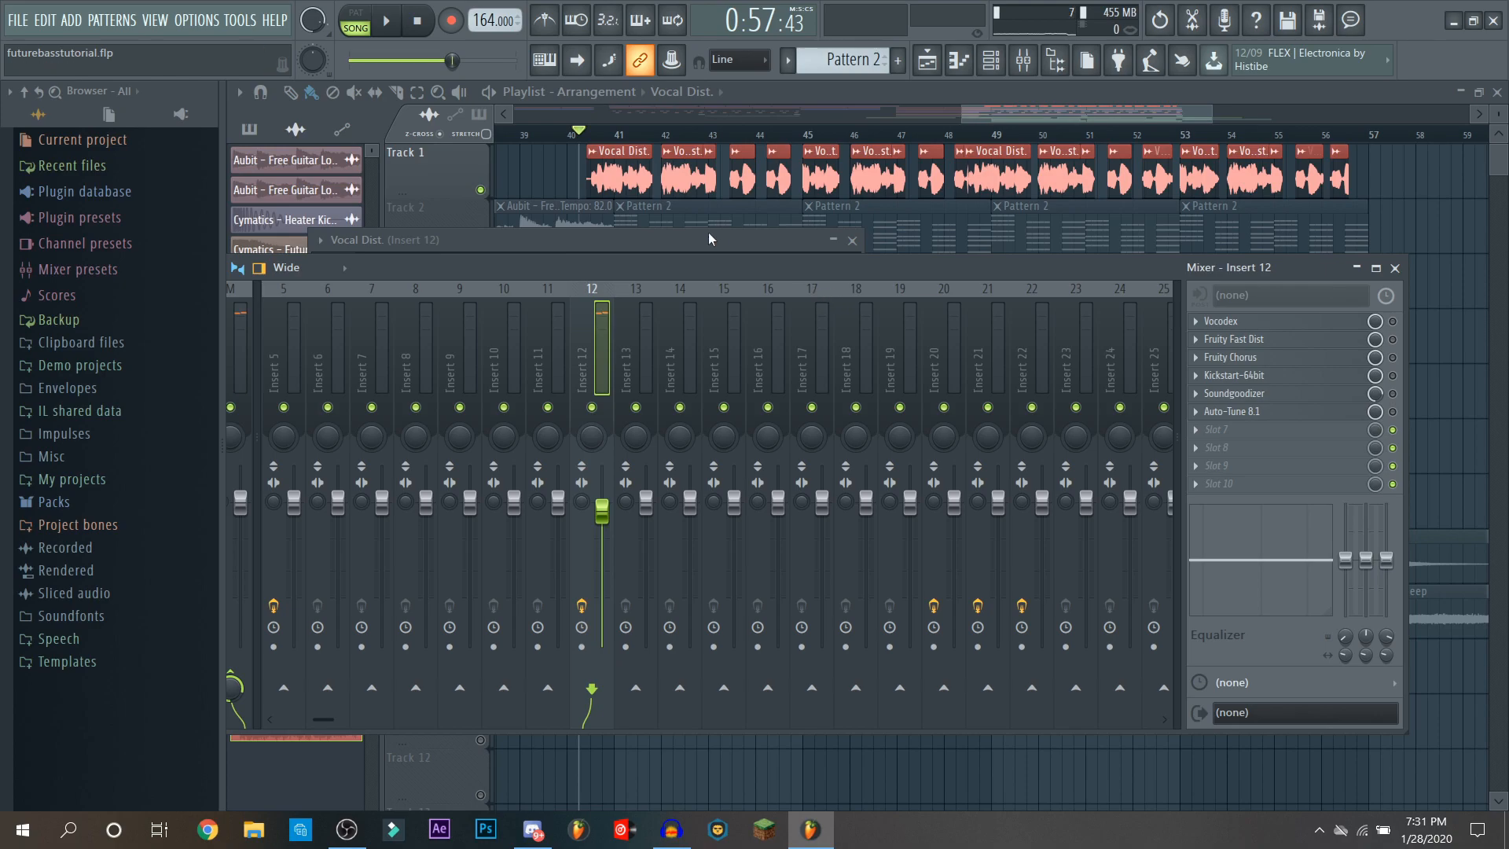
click(702, 242)
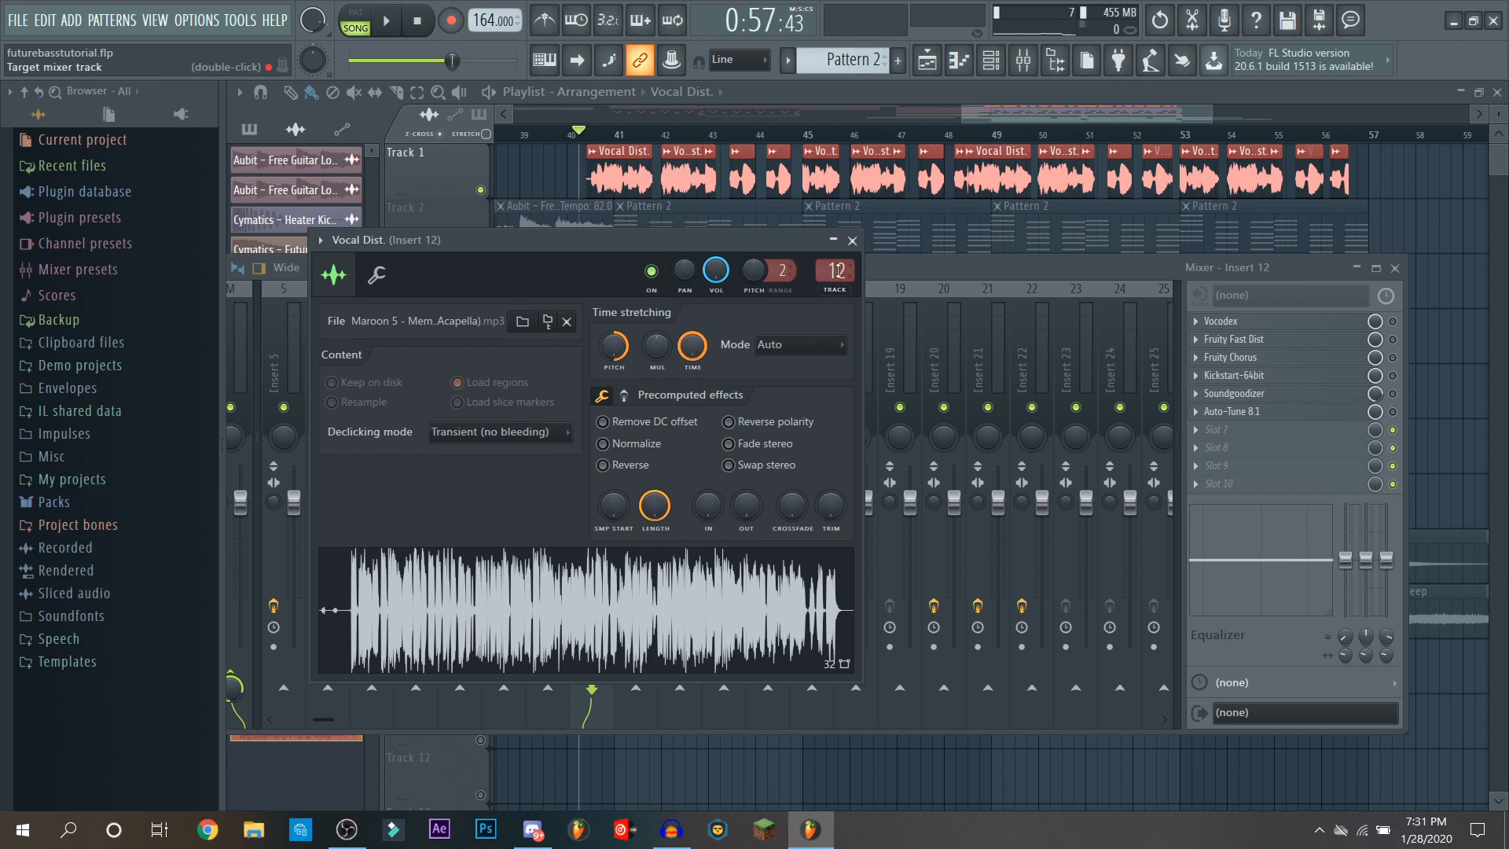
click(852, 241)
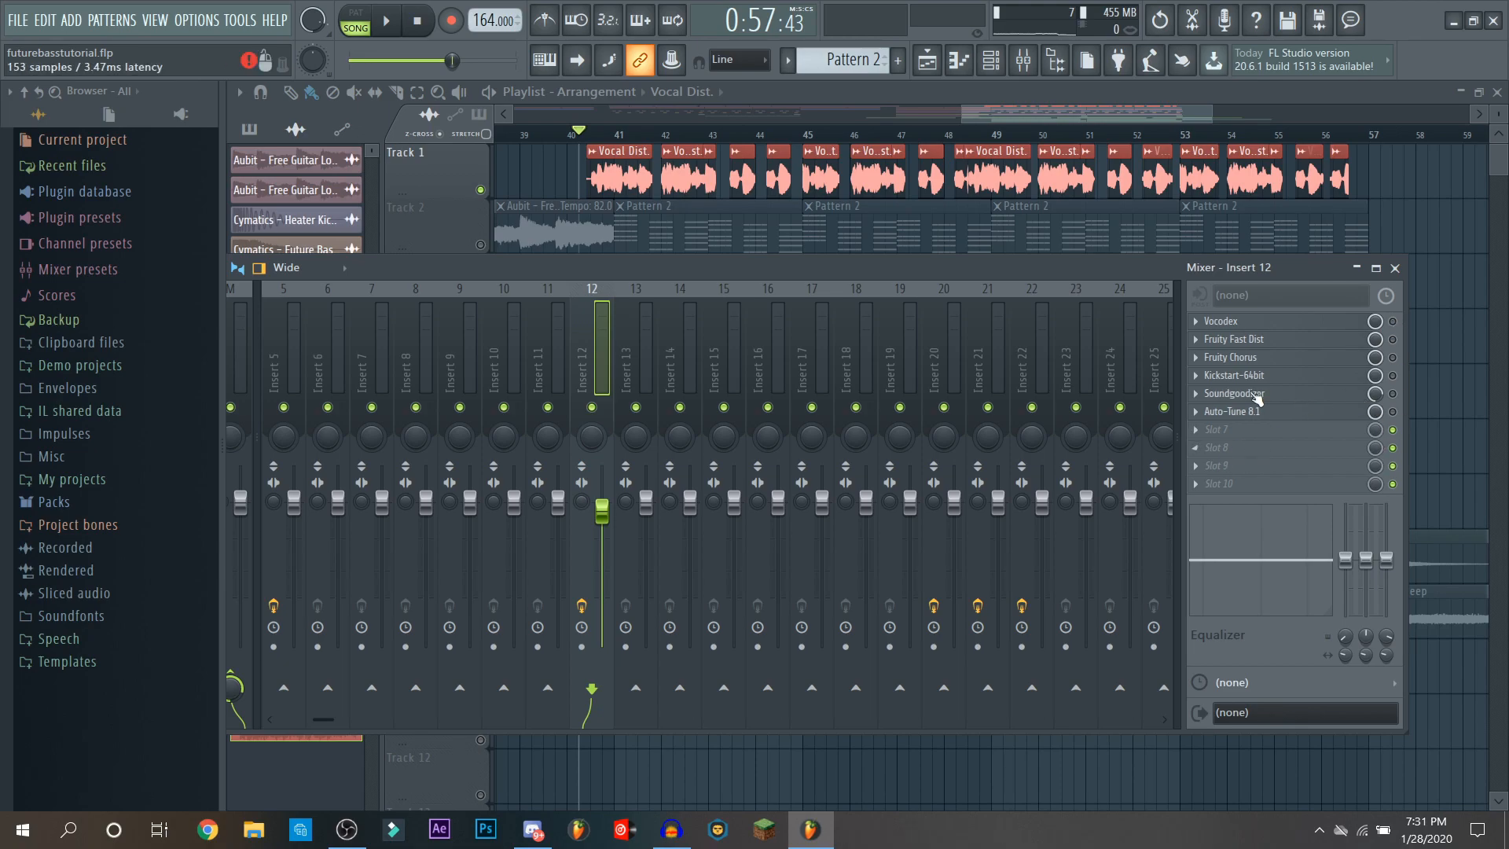
Step: Enable Auto-Tune 8.1 on Insert 12, listen to the vocal with it, and review the plugin's key, scale and formant settings
click(1393, 412)
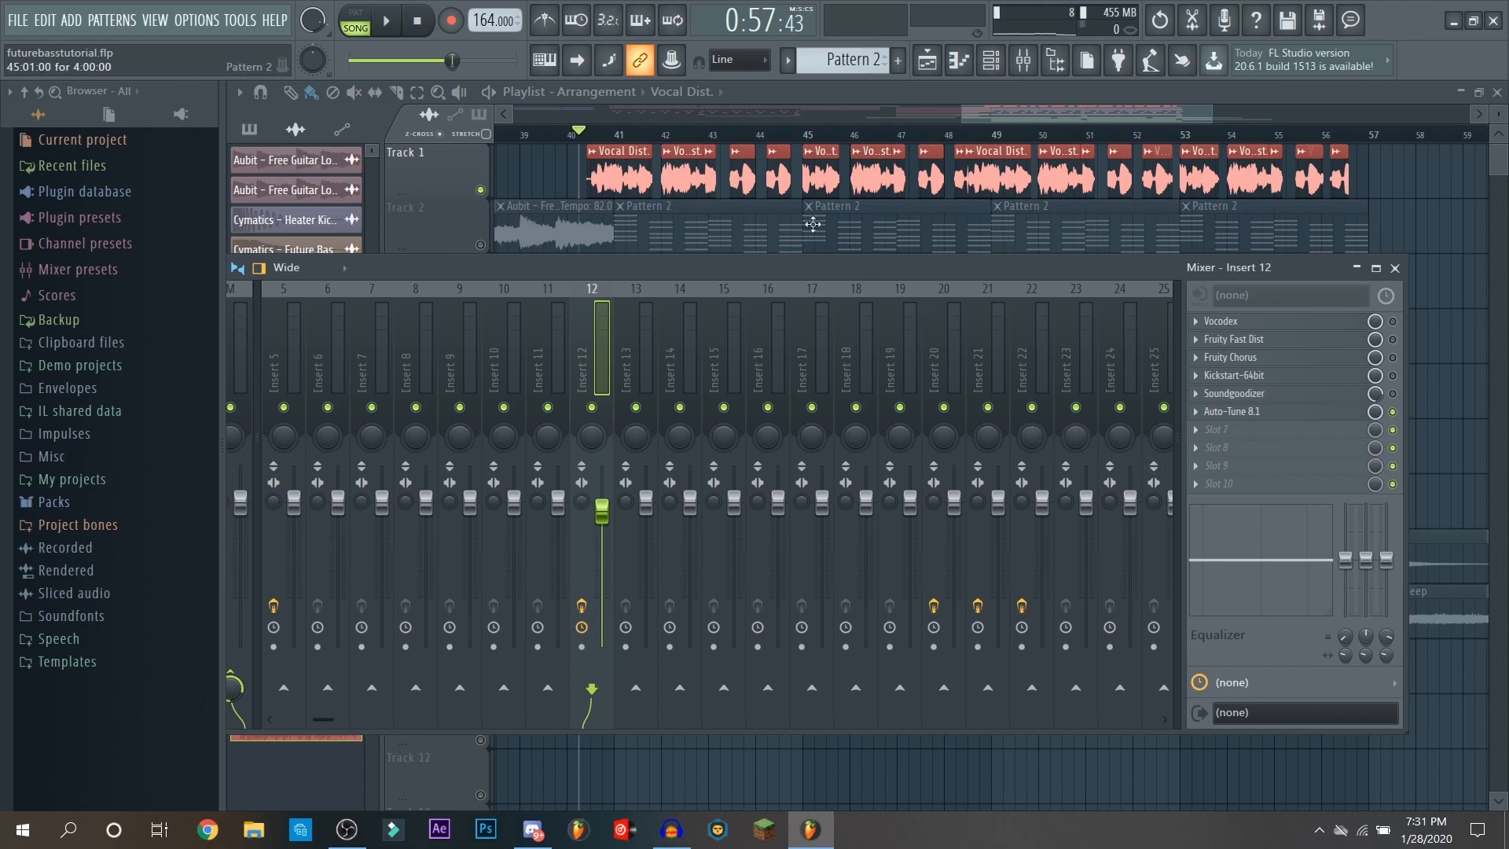
key(space)
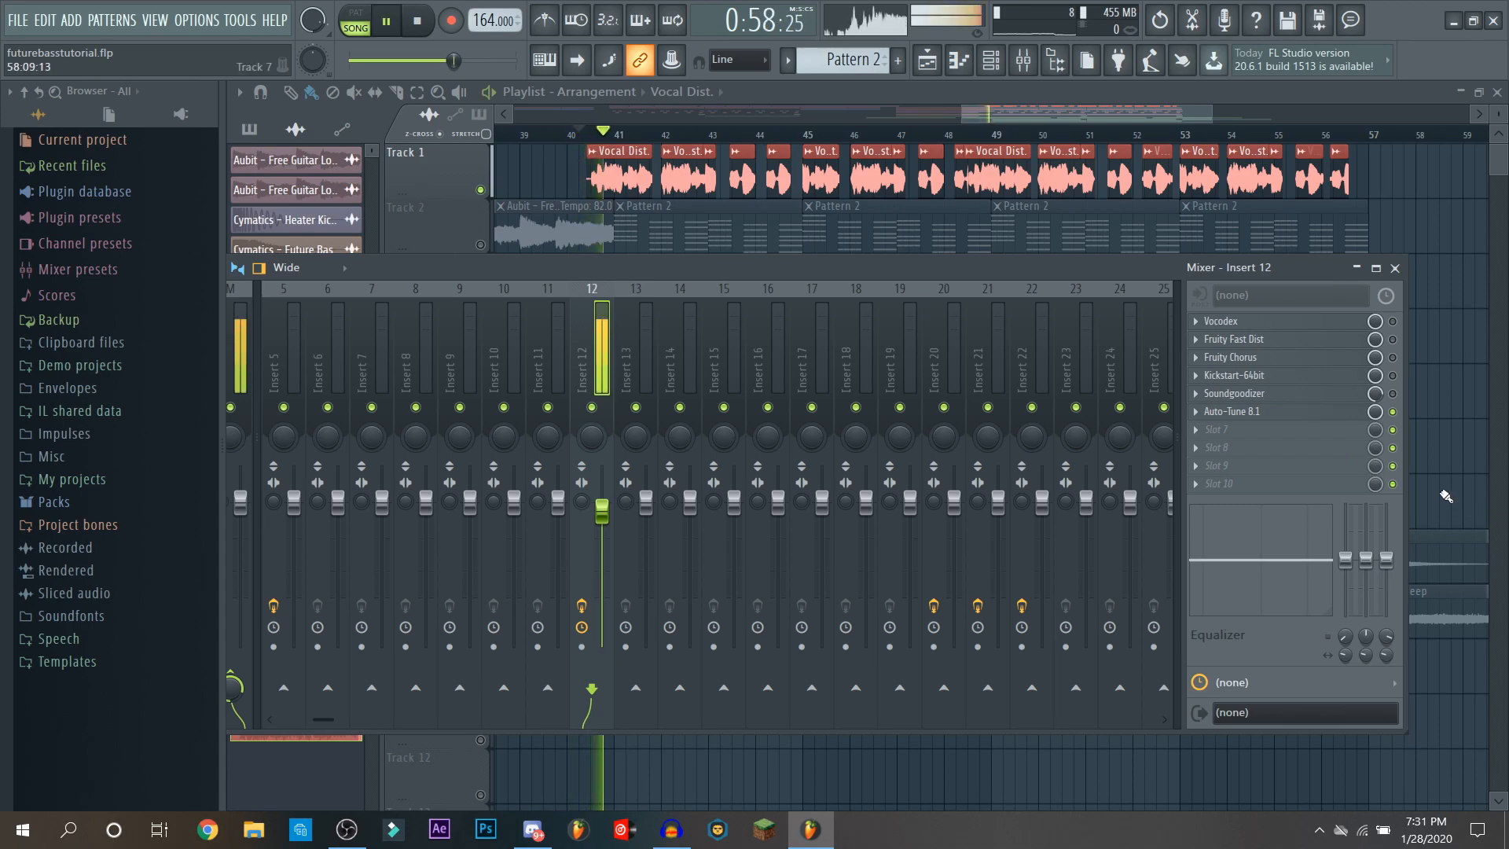
key(space)
click(1258, 415)
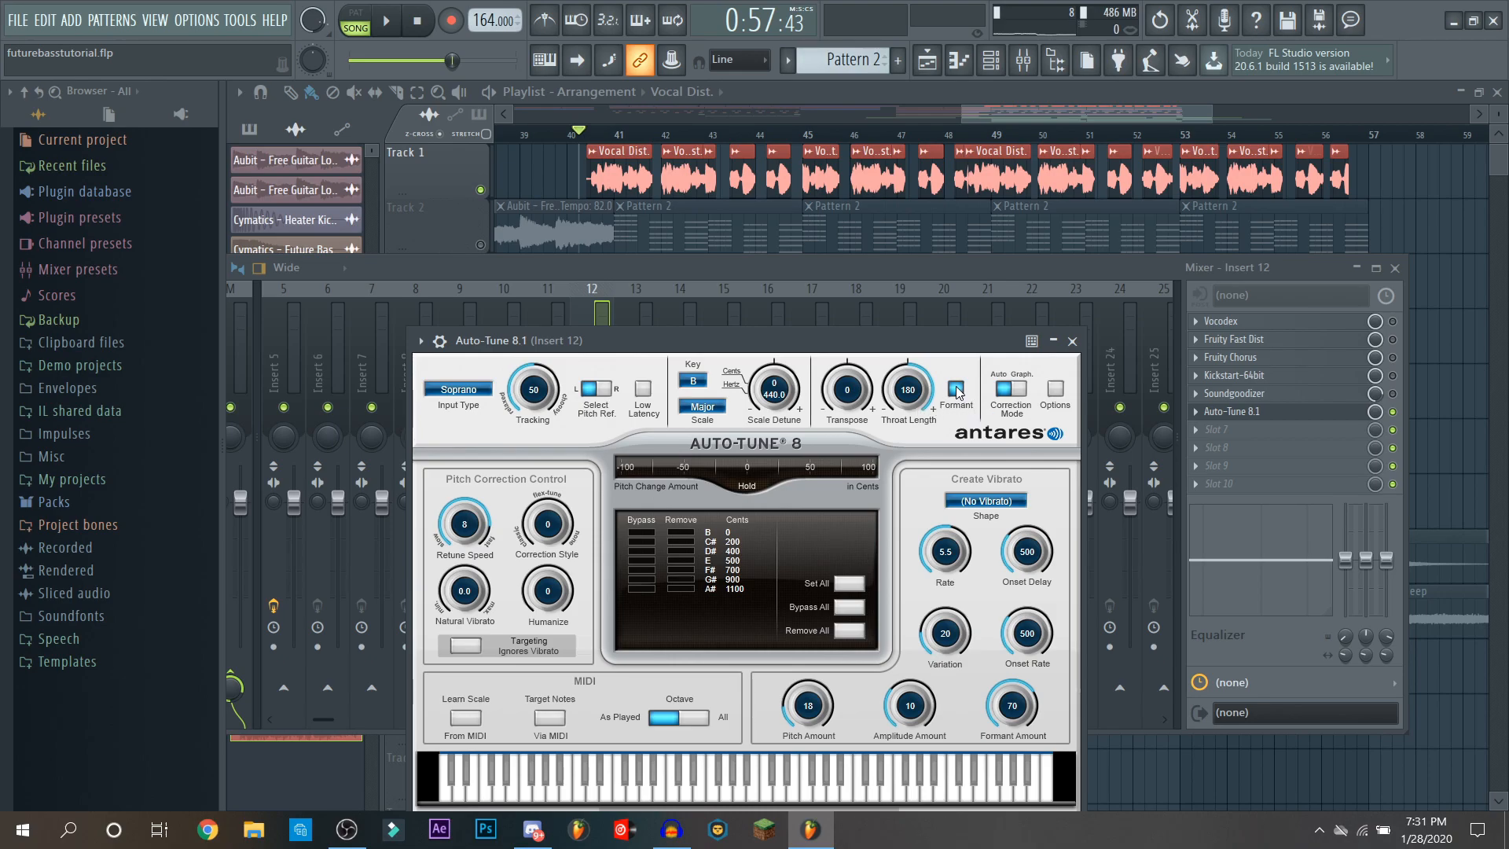
click(1071, 341)
Step: Replay the auto-tuned vocal, enable Soundgoodizer on Insert 12, and listen to the result
click(386, 21)
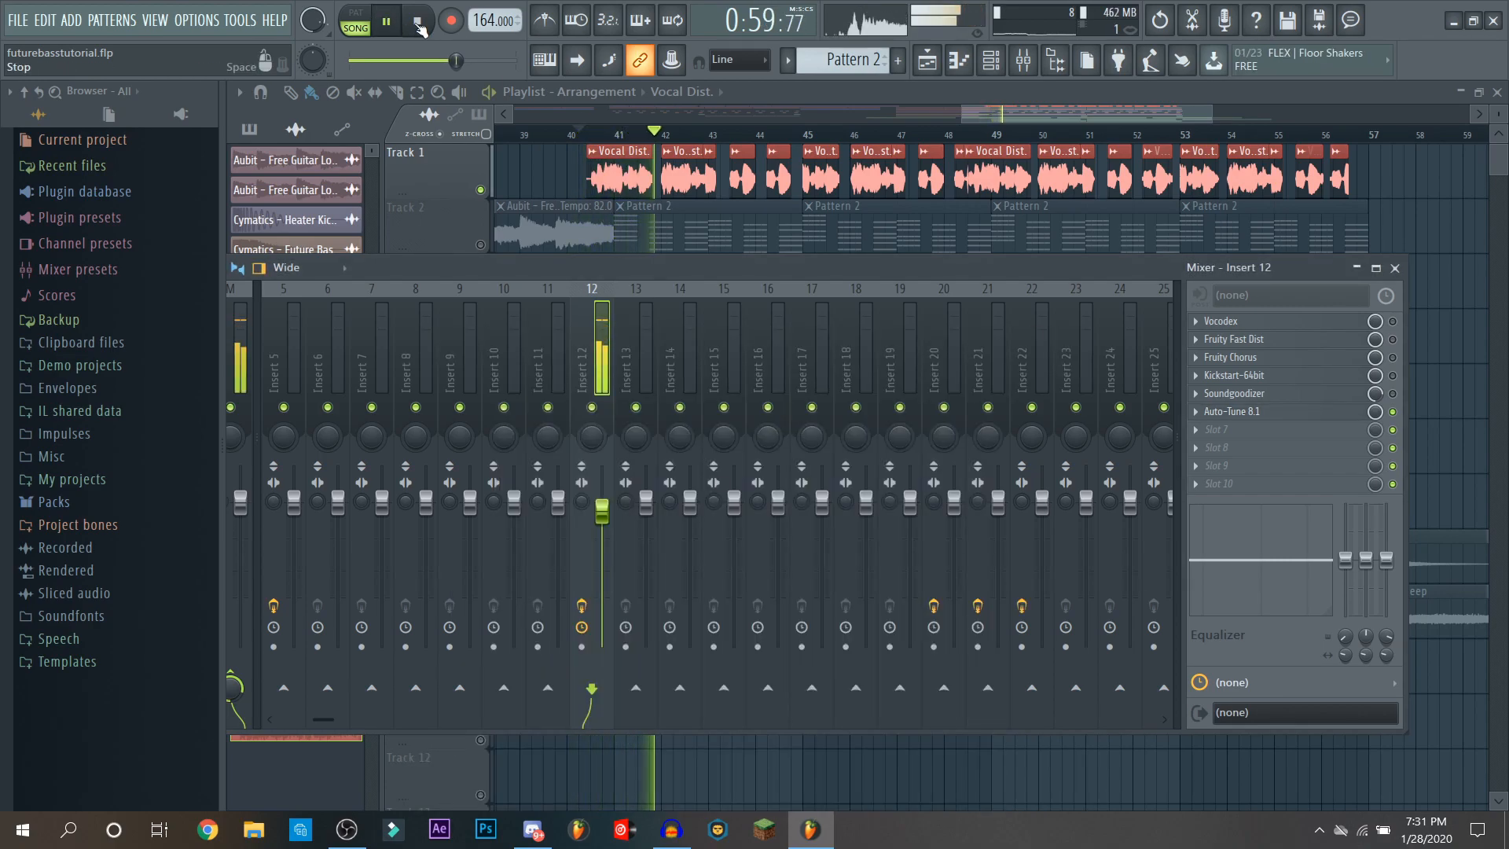
click(415, 25)
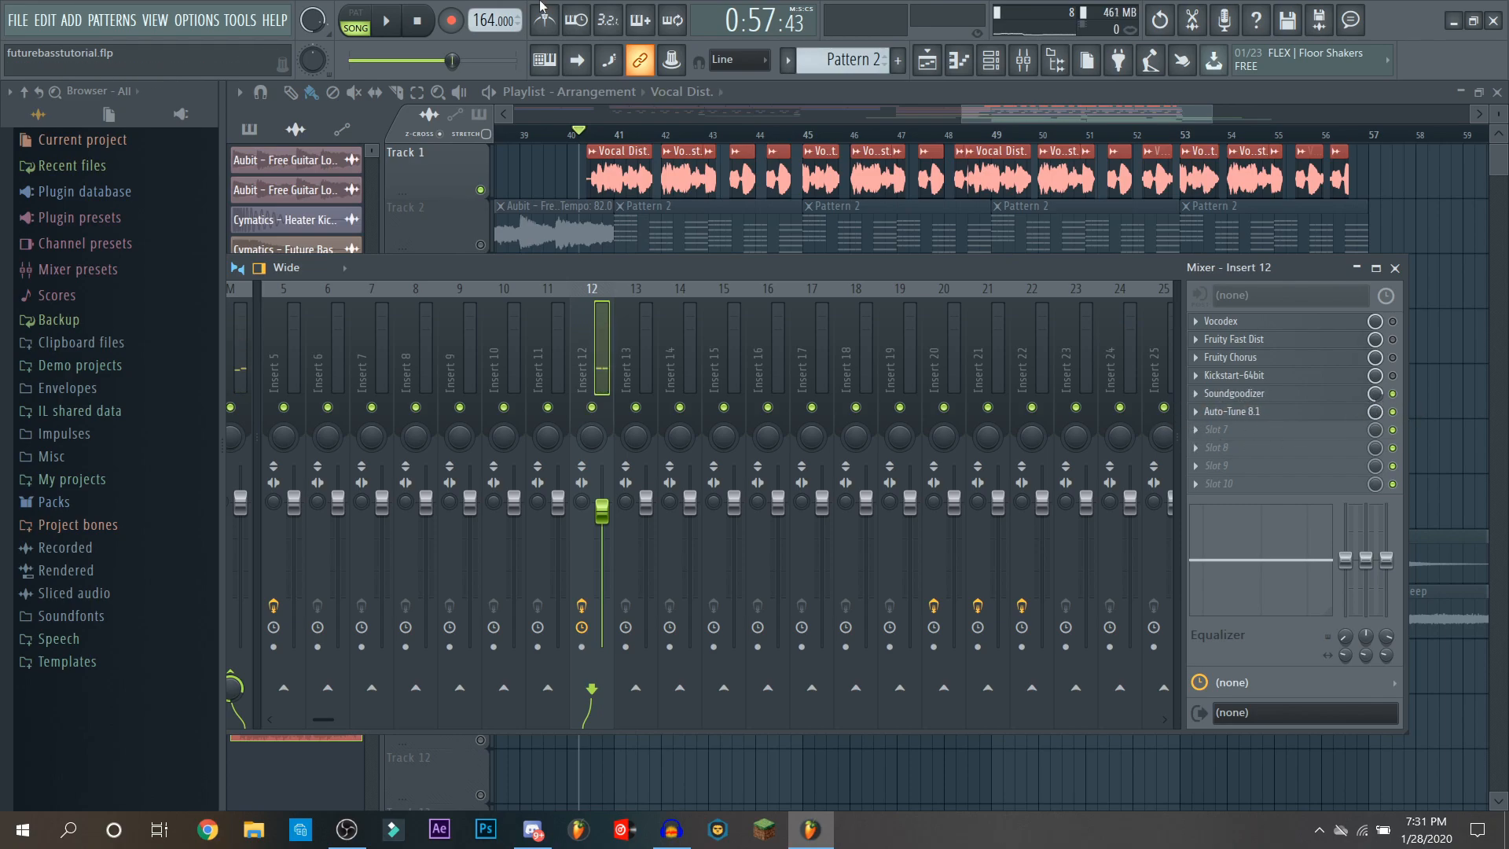
key(space)
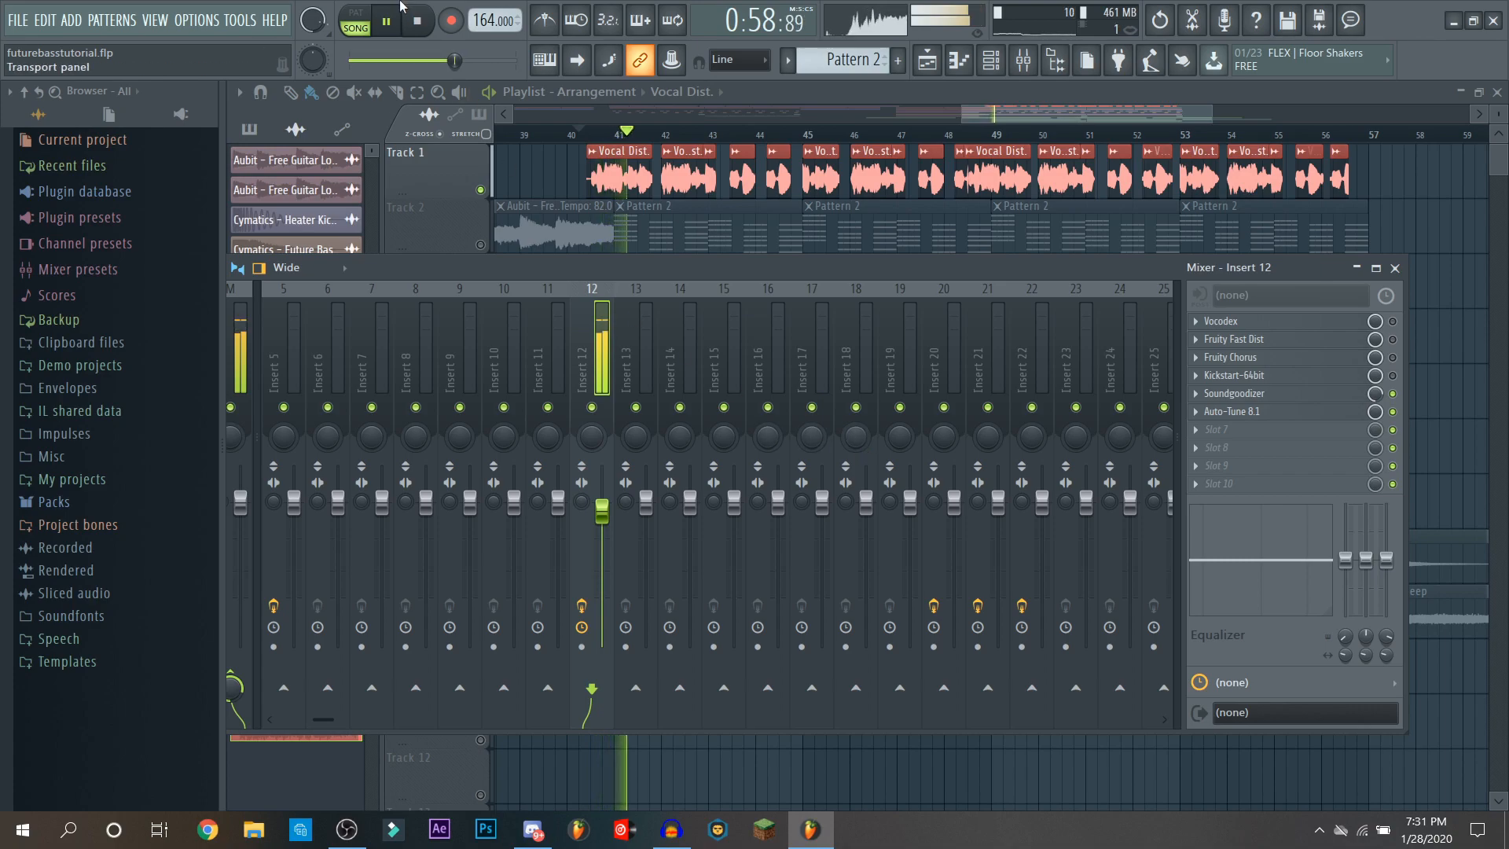
key(space)
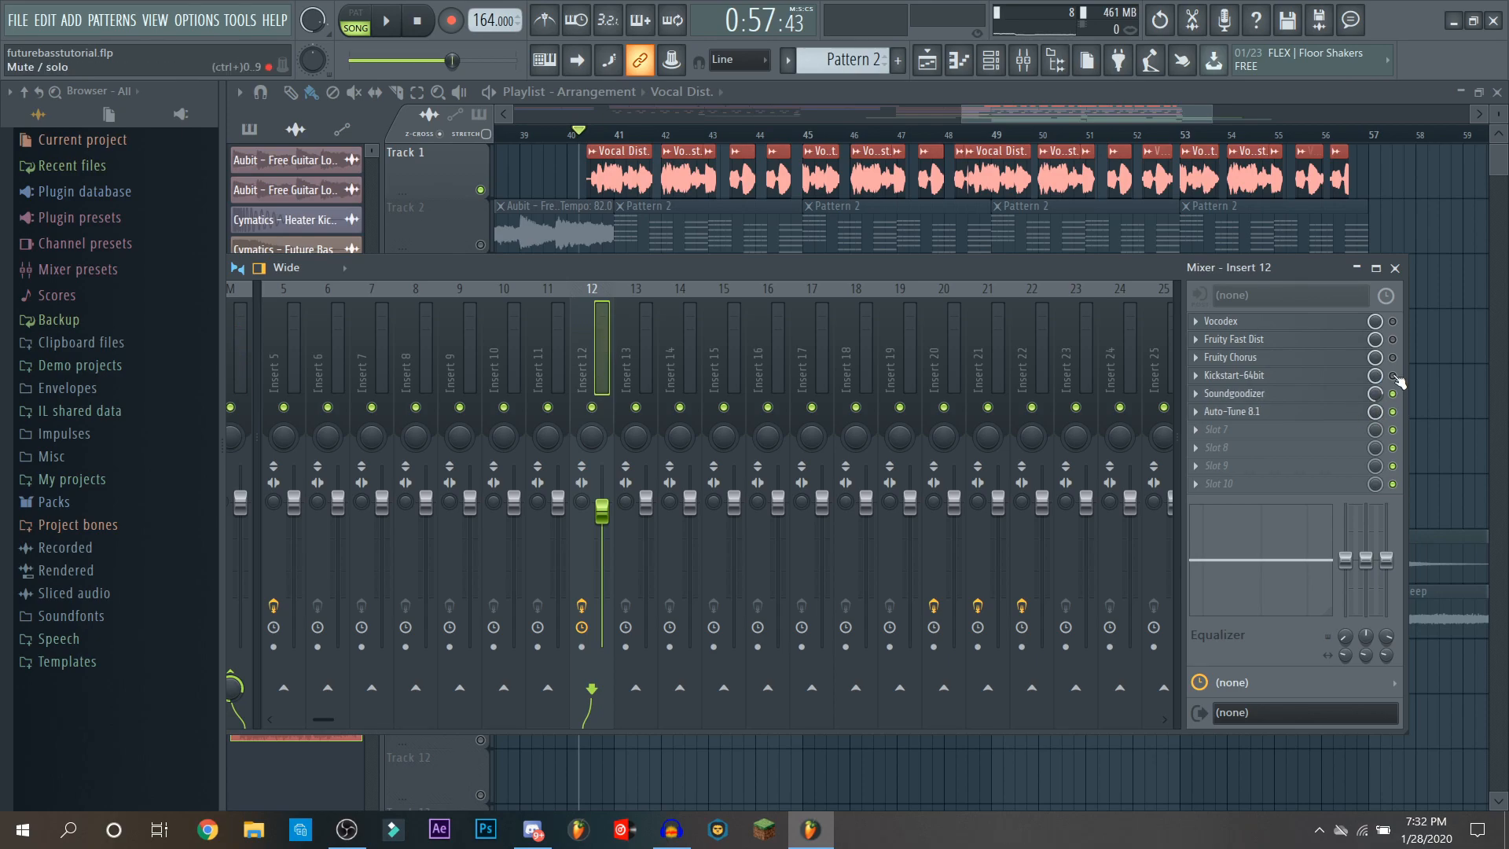
Step: Enable Kickstart-64bit and Fruity Chorus on Insert 12 one at a time, listening to the vocal after each
click(387, 29)
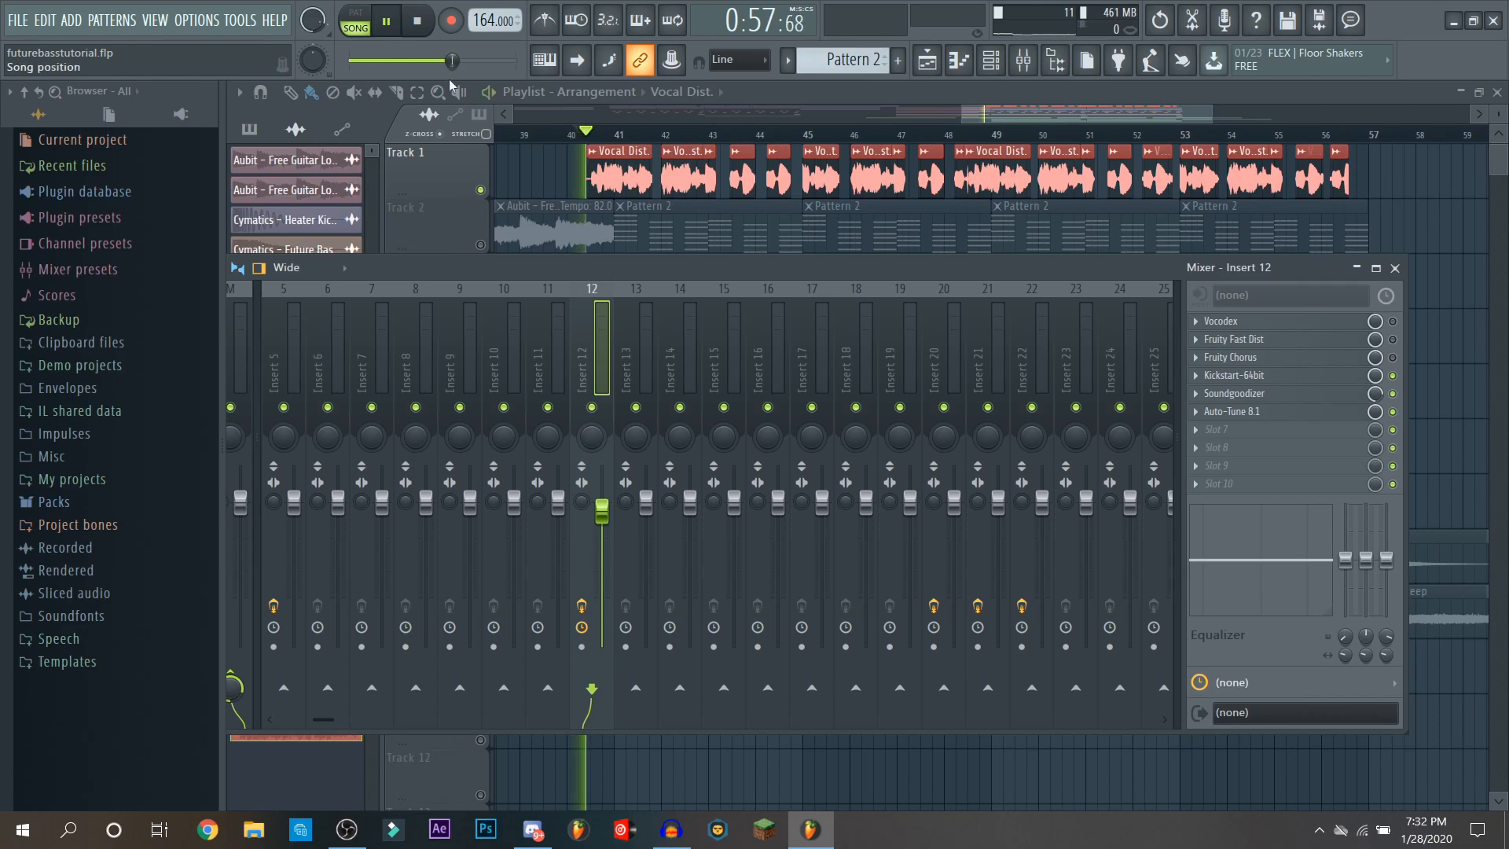
click(414, 24)
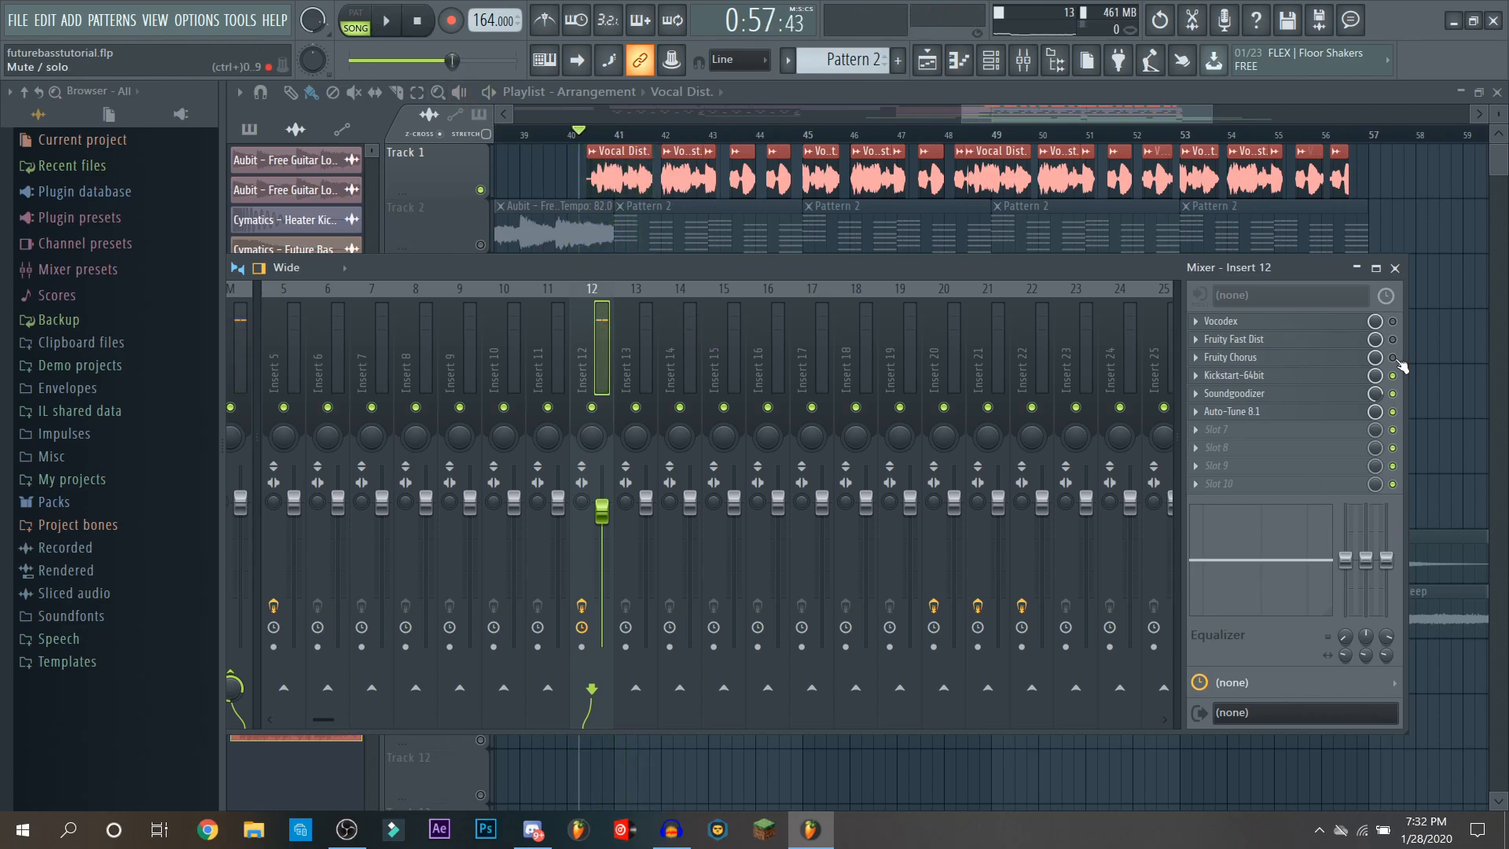
click(386, 23)
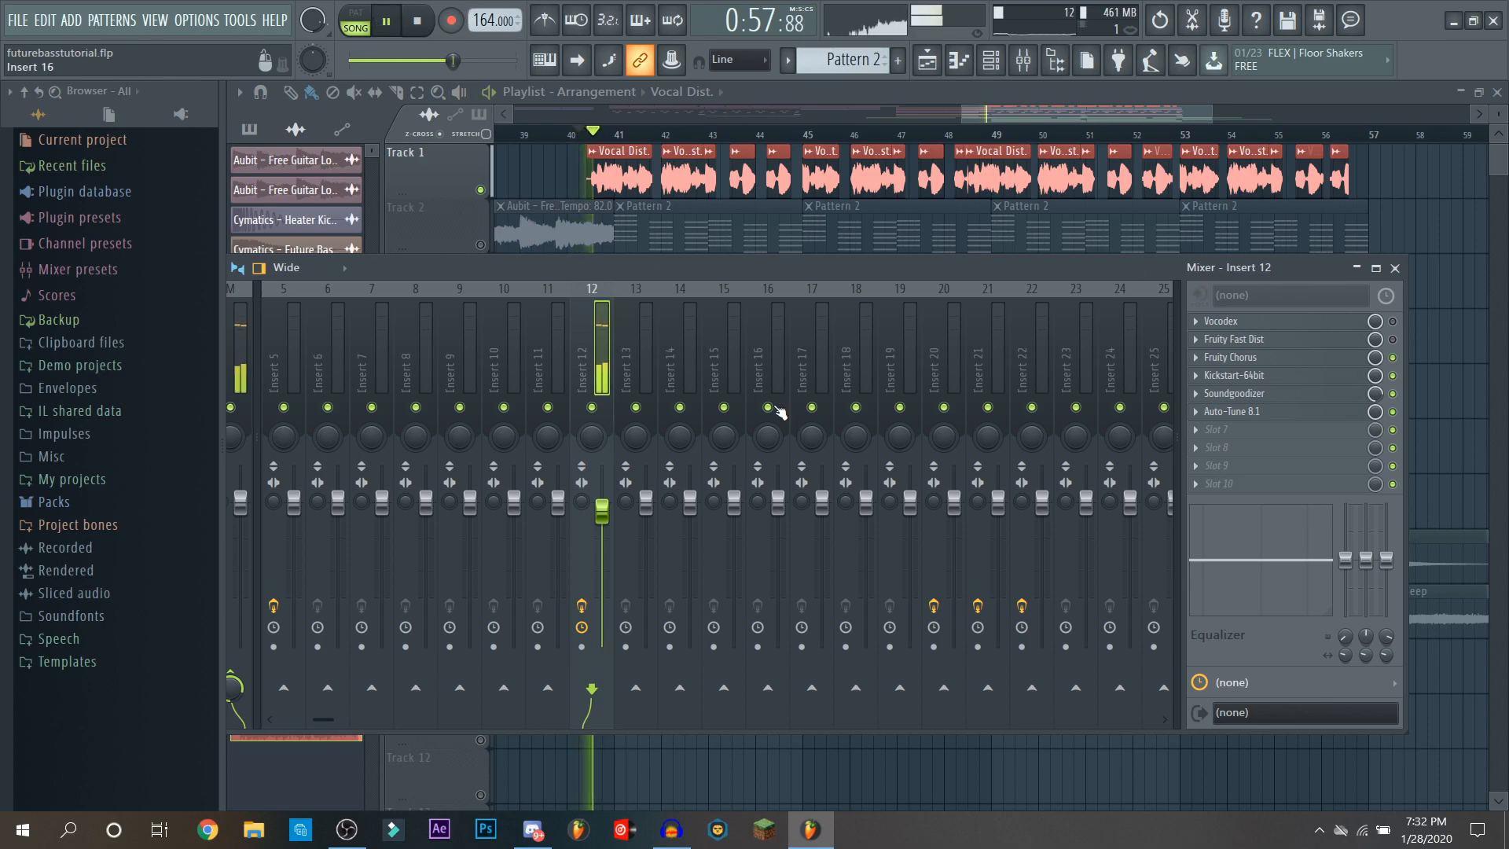
click(419, 22)
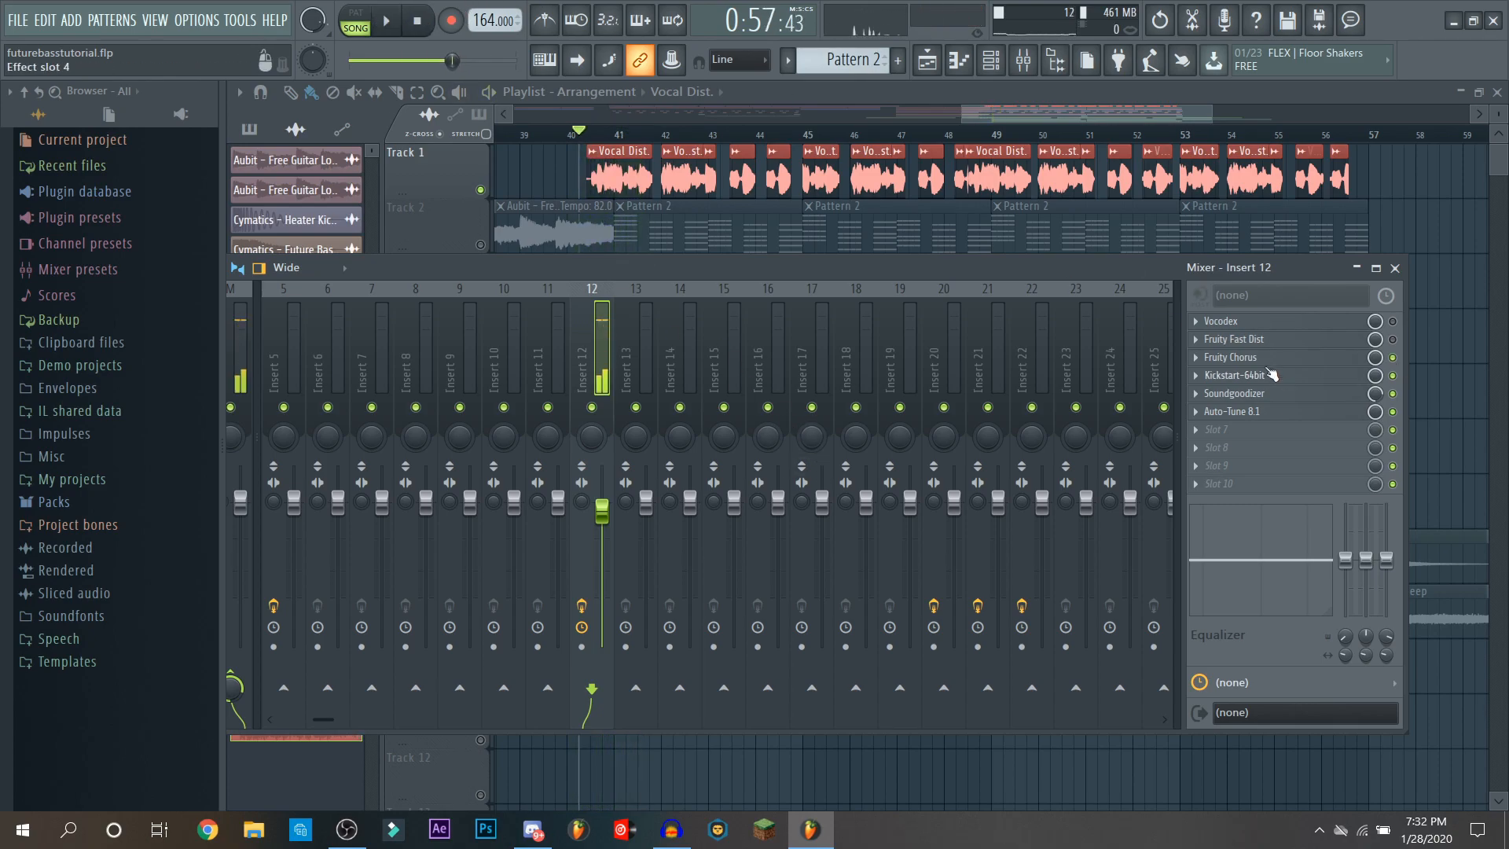
Step: Review the Fruity Chorus settings on Insert 12 and listen to the vocal with the chorus again
click(1233, 357)
drag(606, 250, 889, 392)
click(1123, 388)
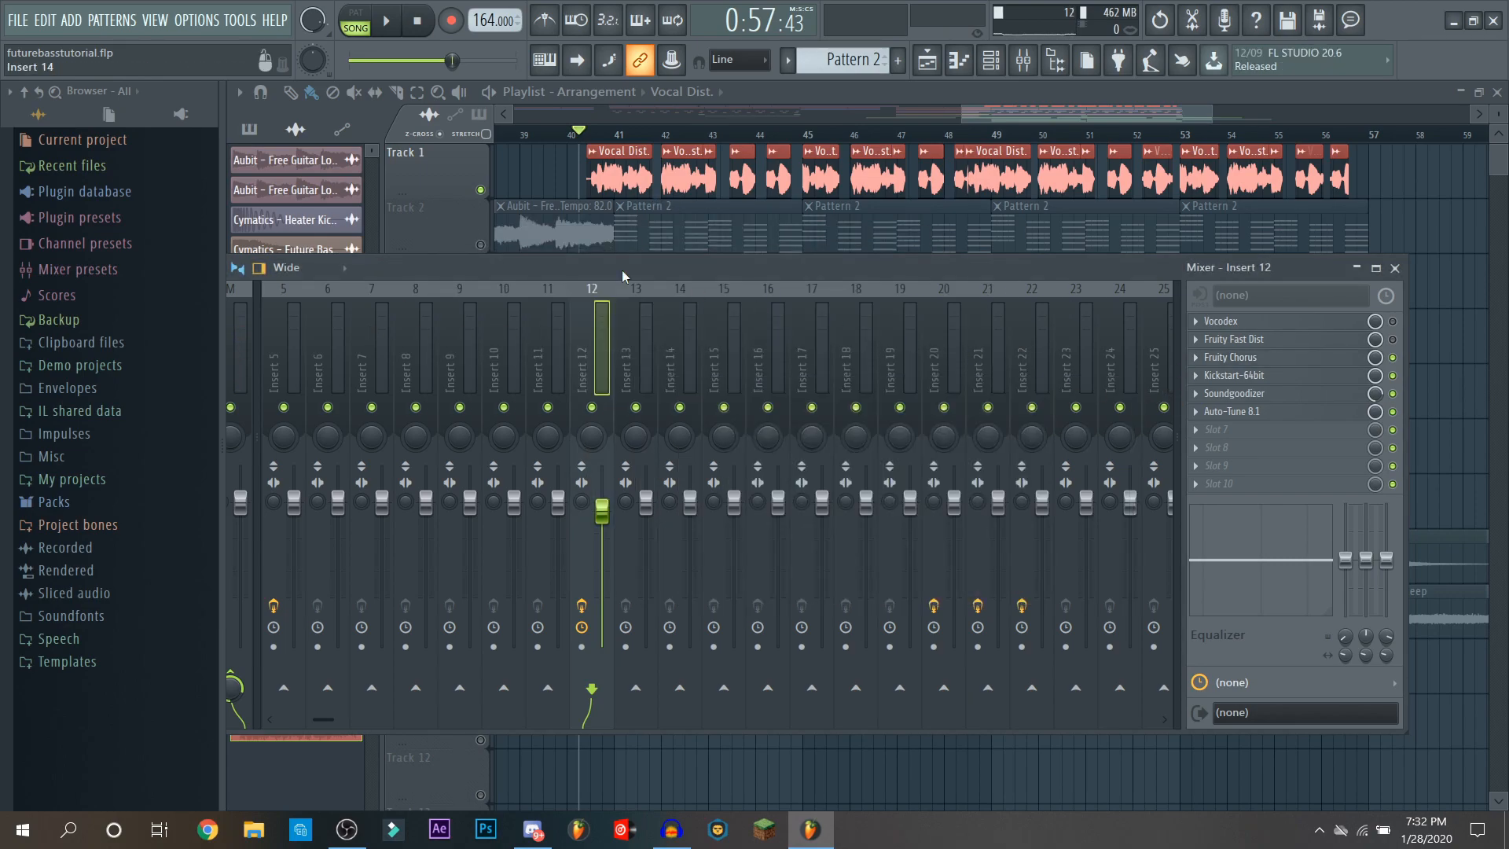
key(space)
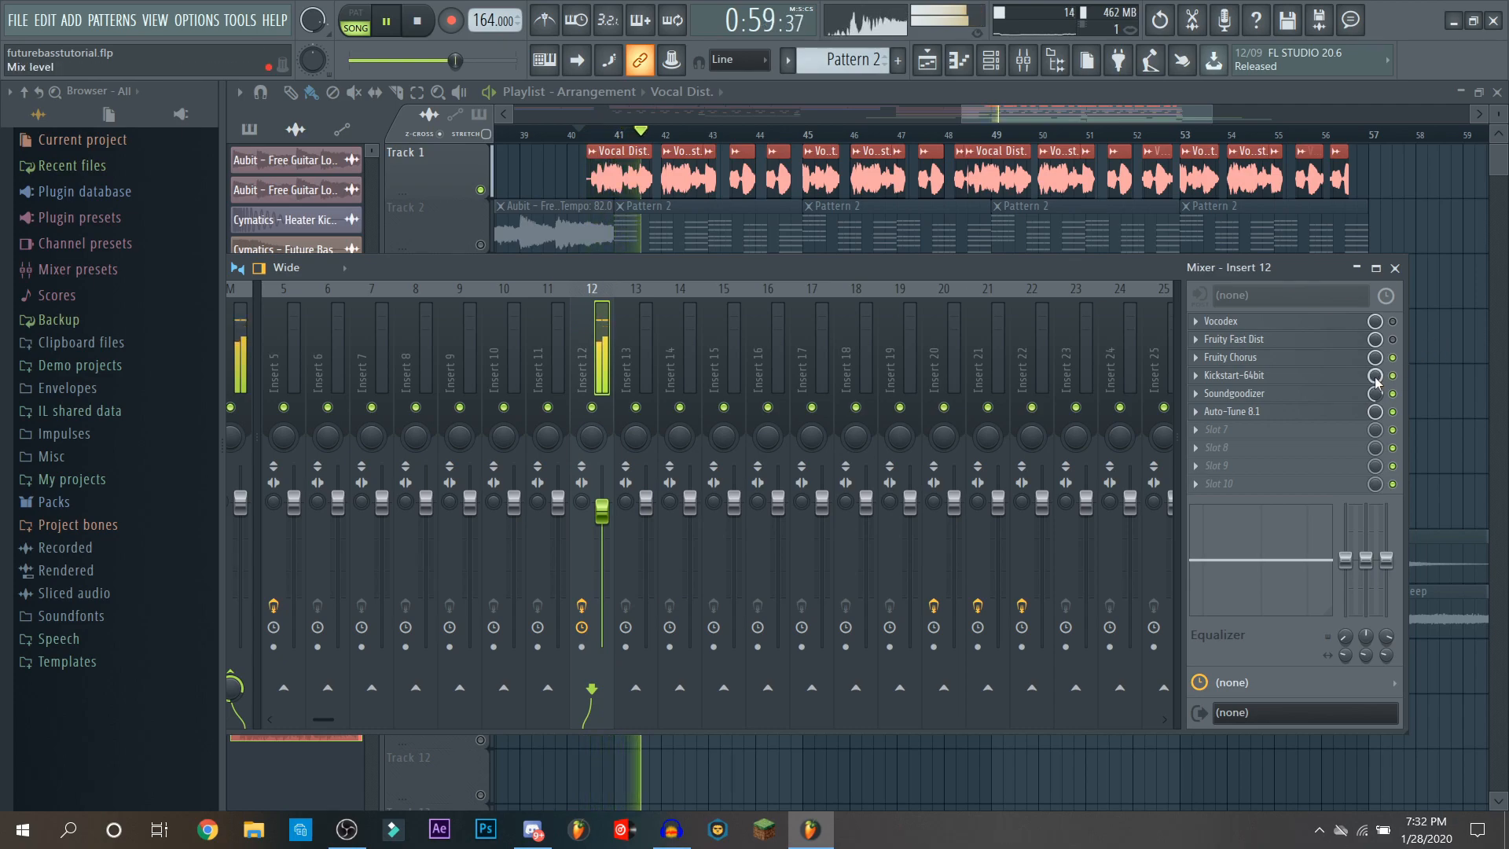
key(space)
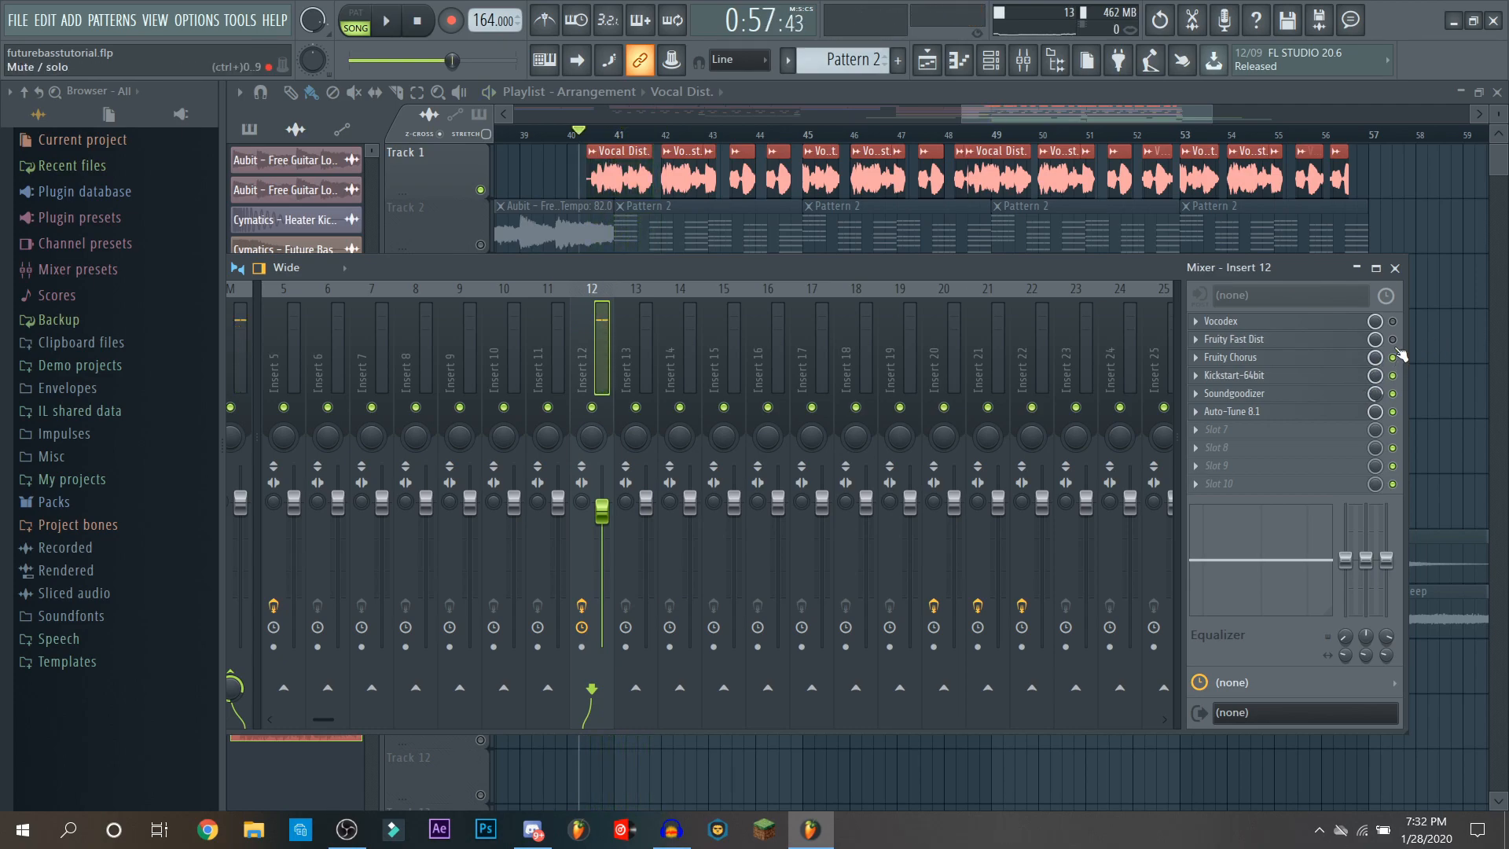
Step: Enable Fruity Fast Dist on Insert 12, listen to the vocal with it, and open the distortion's settings
key(space)
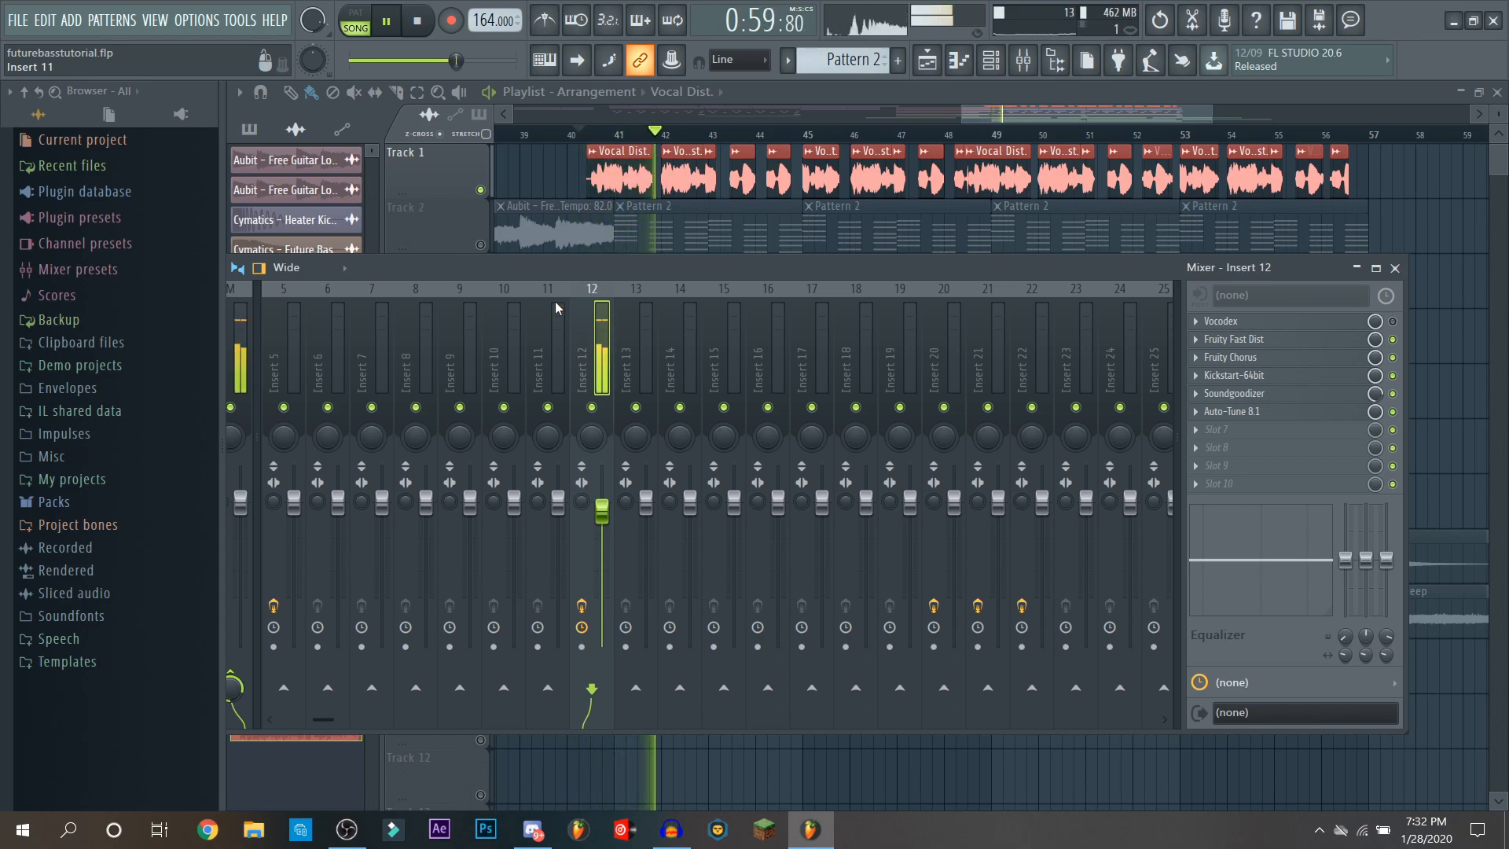
key(space)
click(1263, 340)
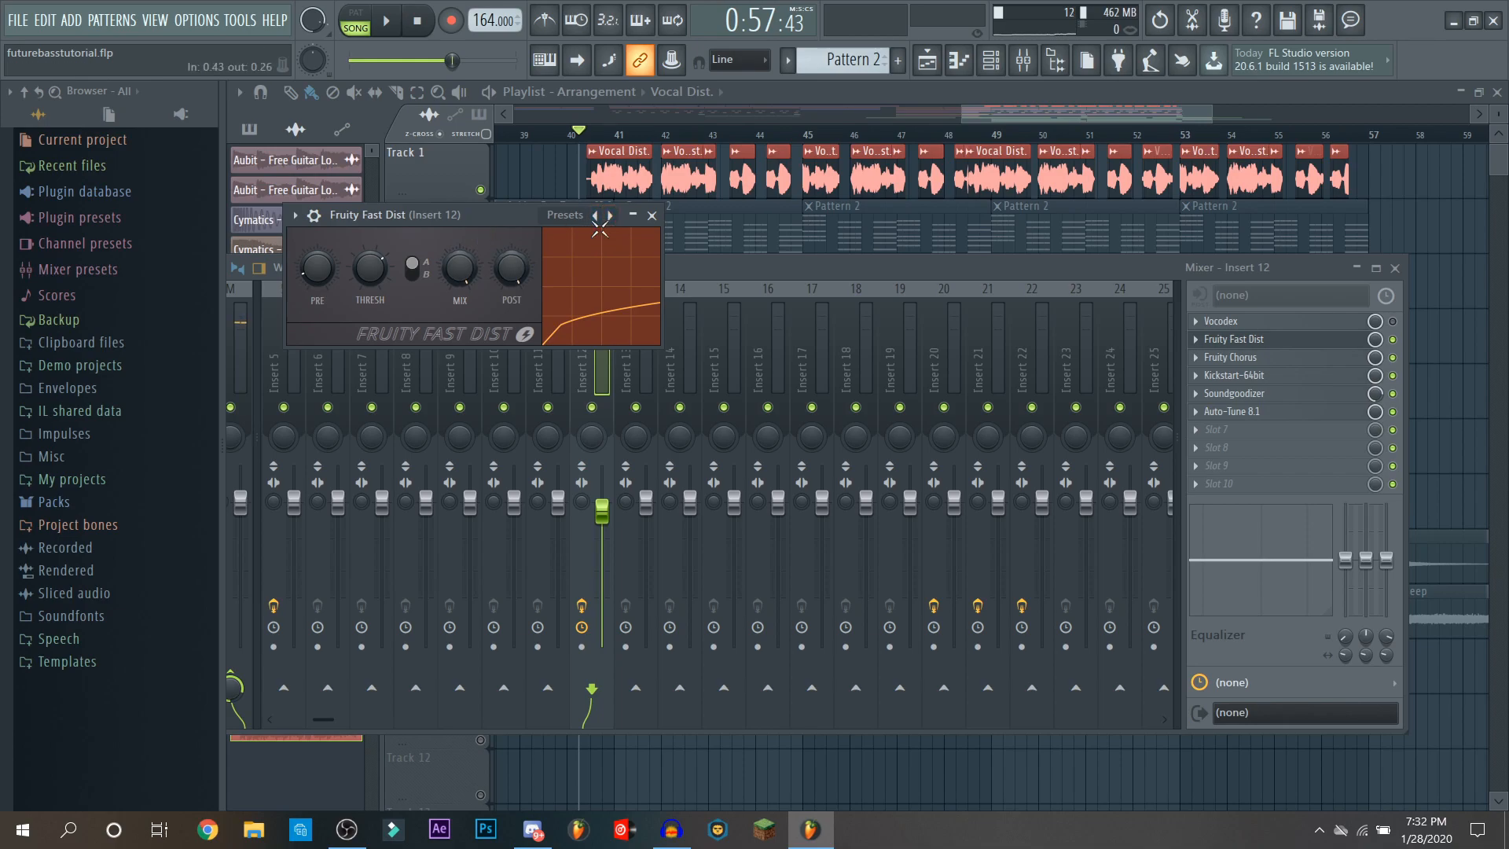
Step: Compare the warmth and compressor presets of Fruity Fast Dist during playback, keep warmth, and close the distortion's settings
click(610, 216)
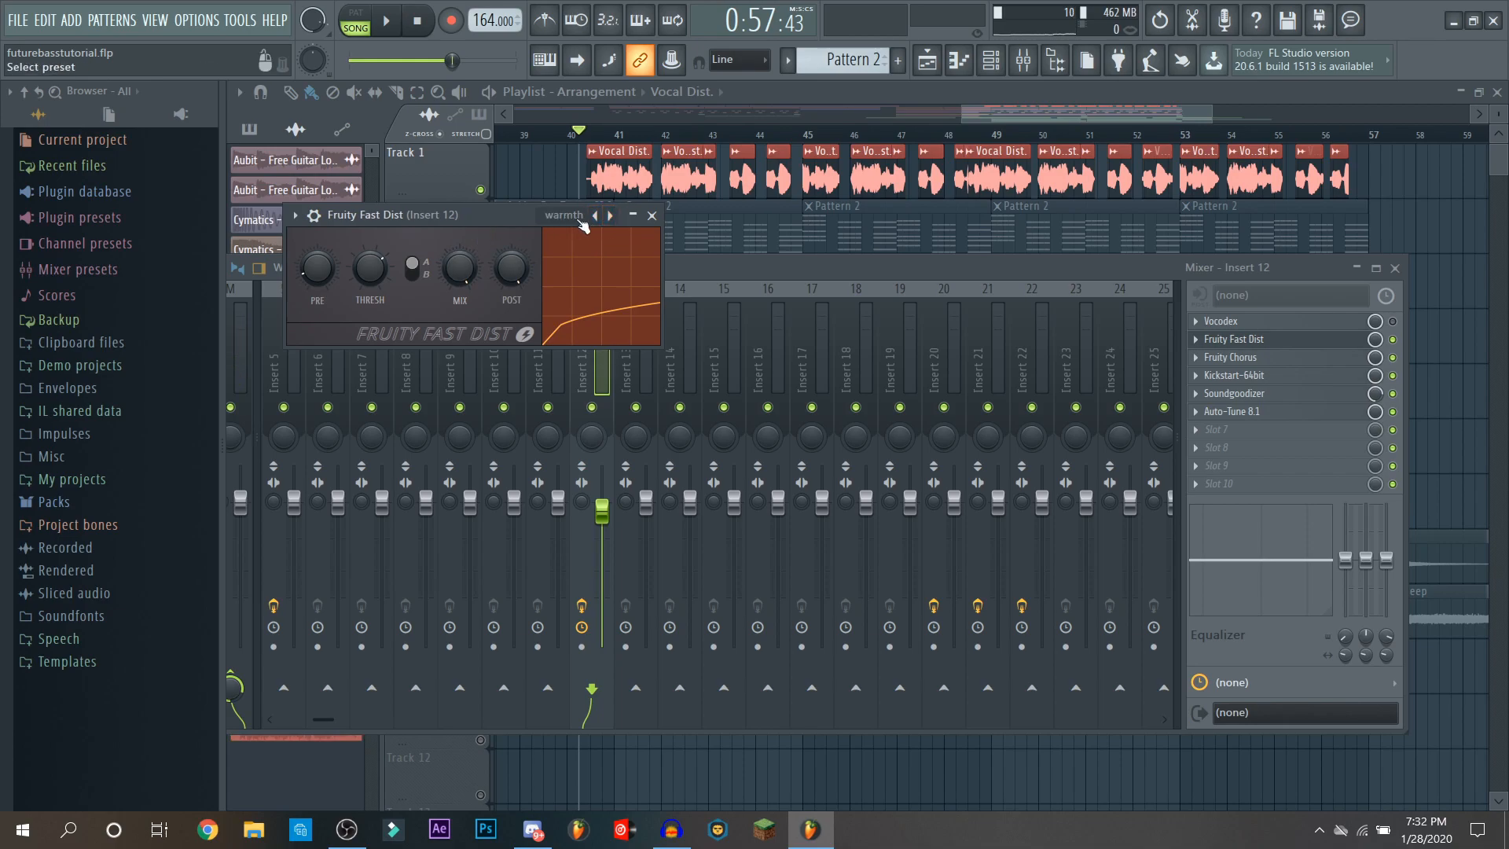
key(space)
click(610, 215)
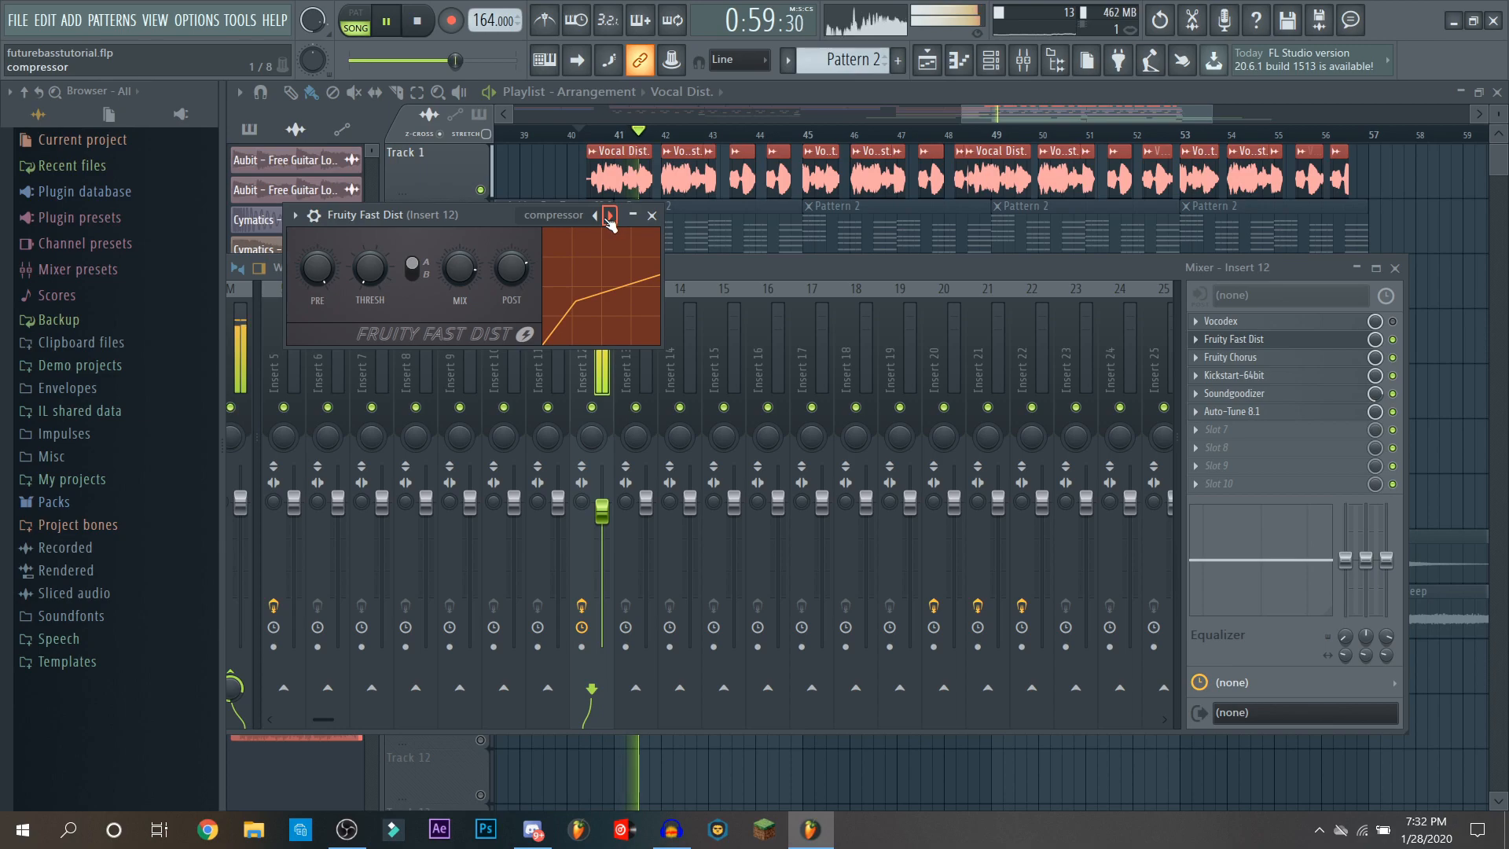
click(595, 216)
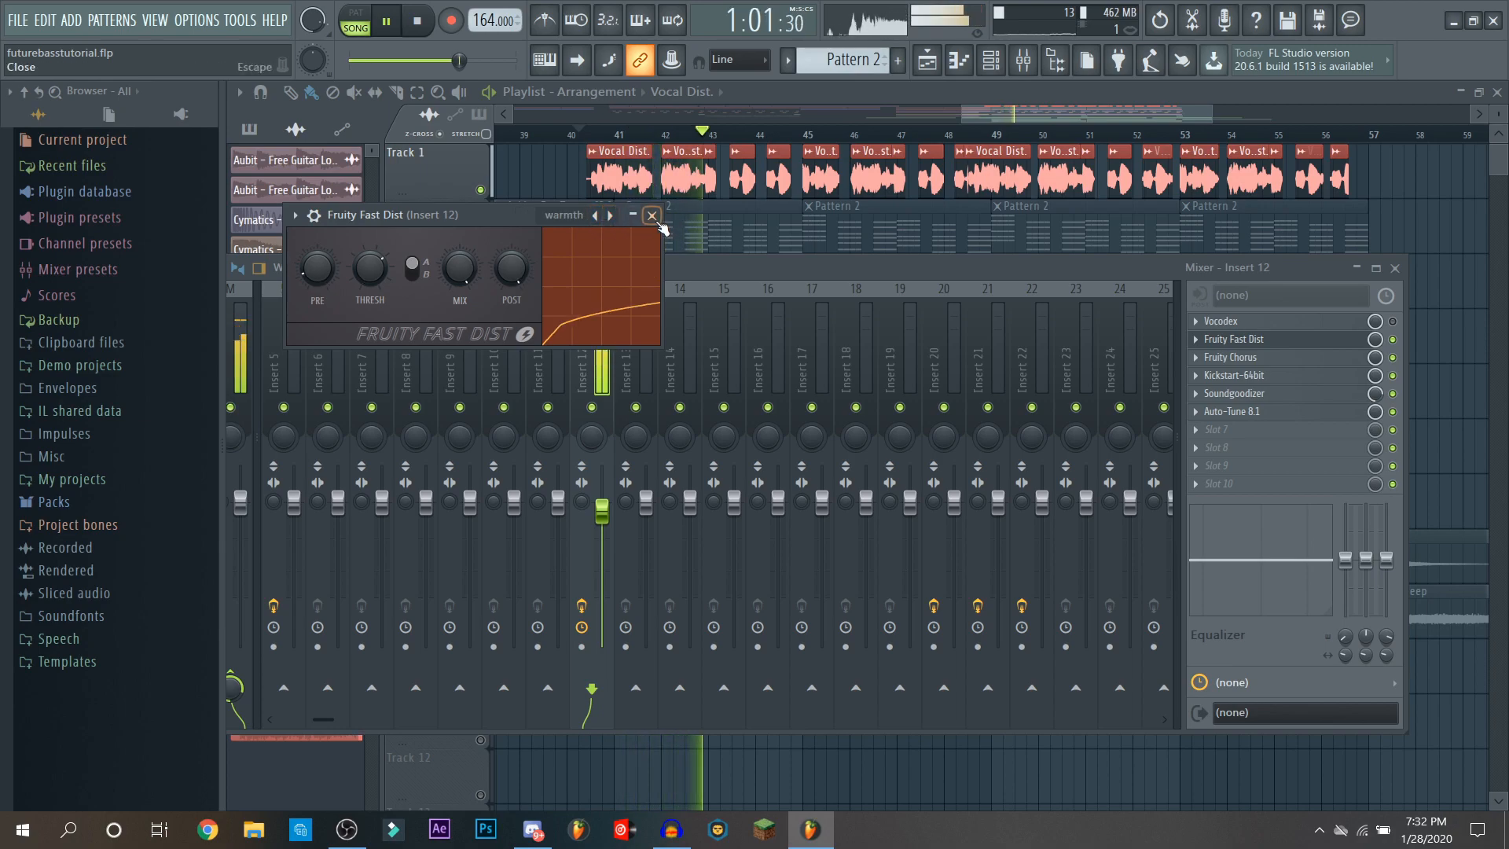
click(595, 215)
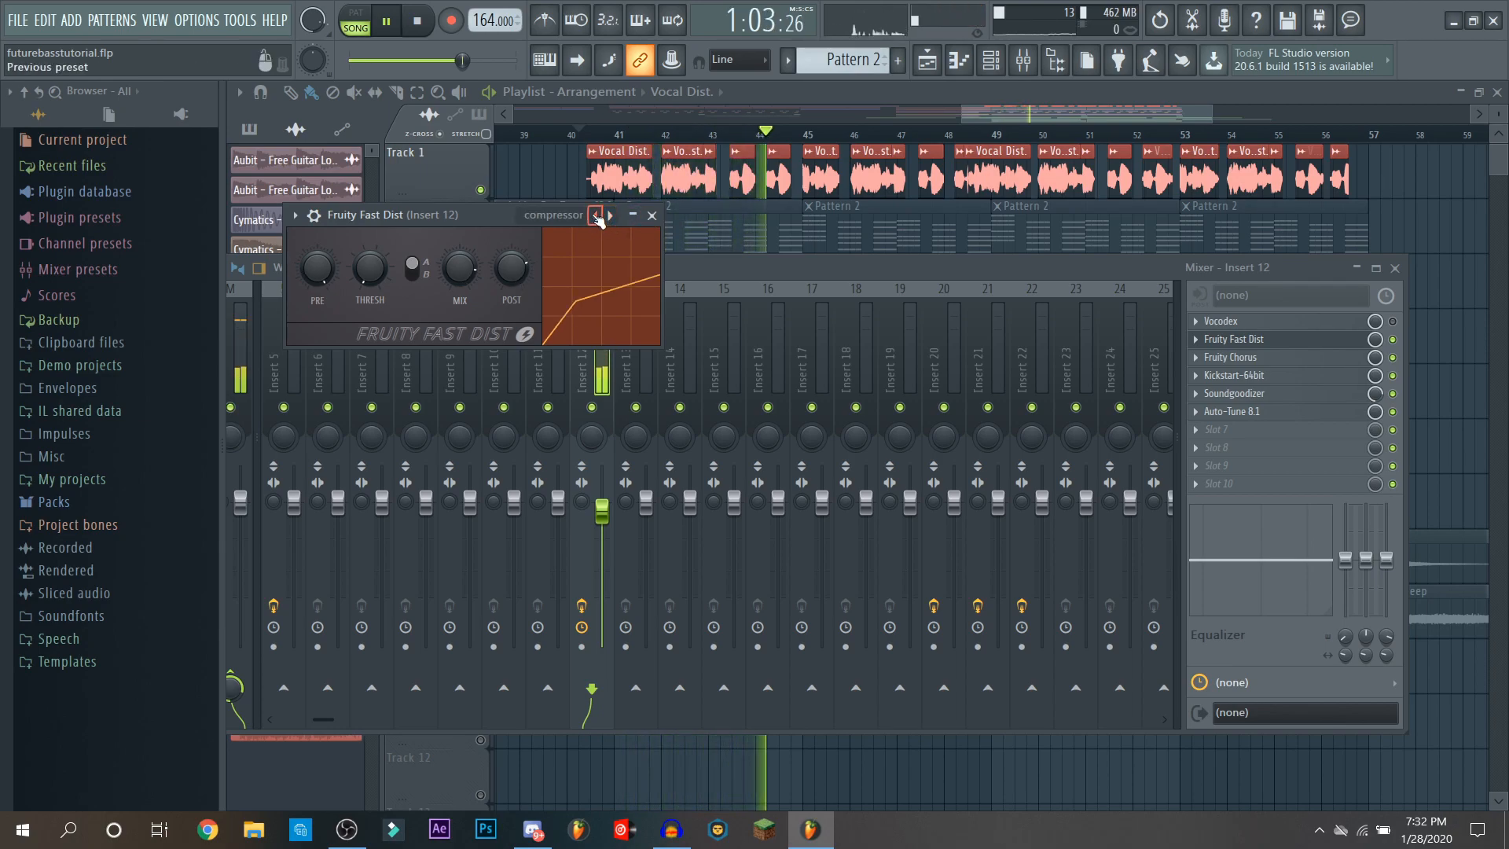
click(596, 216)
key(space)
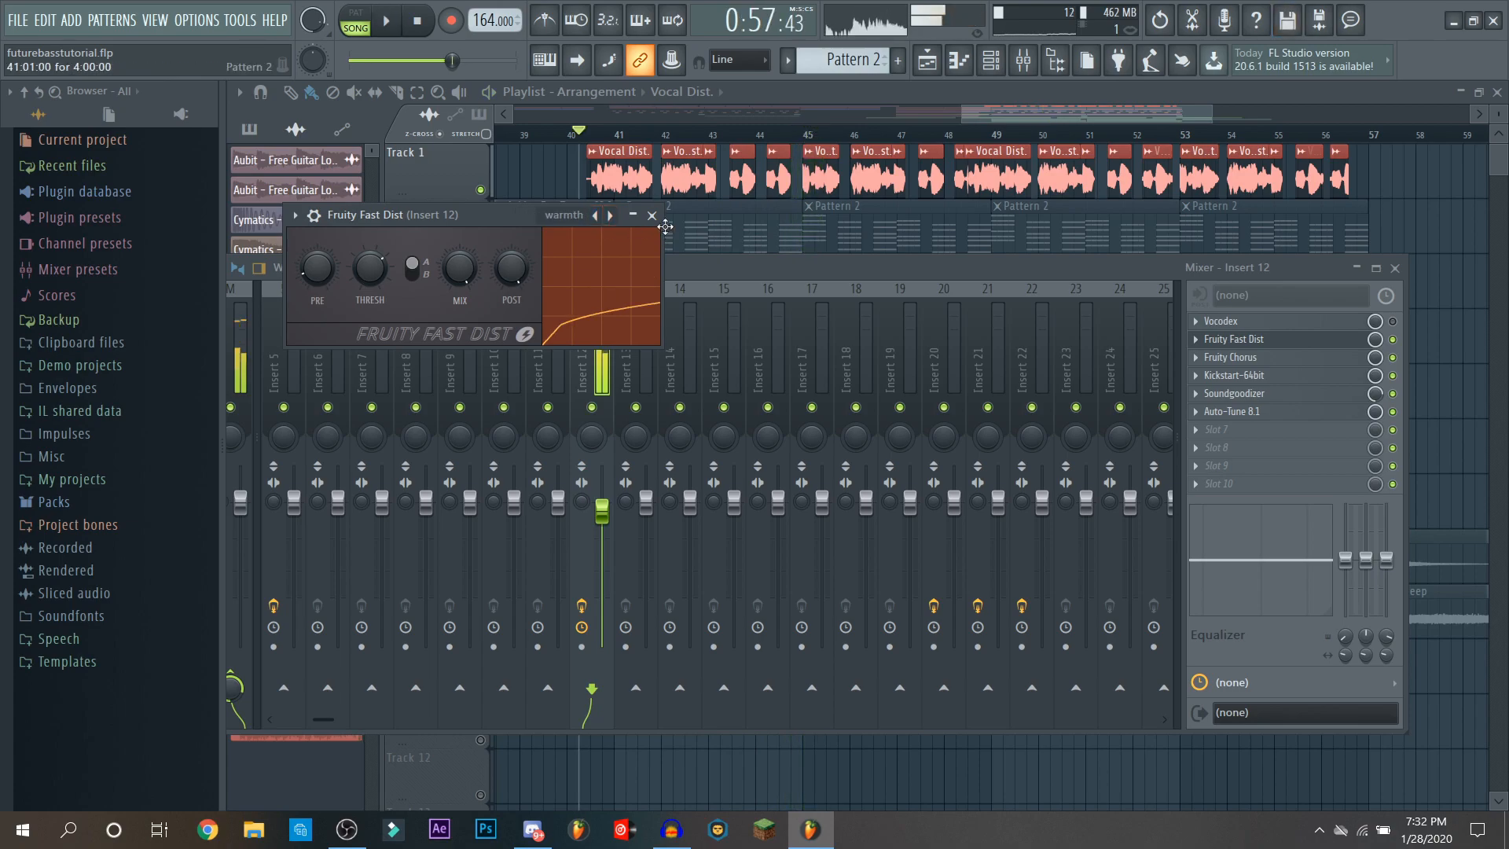
click(651, 215)
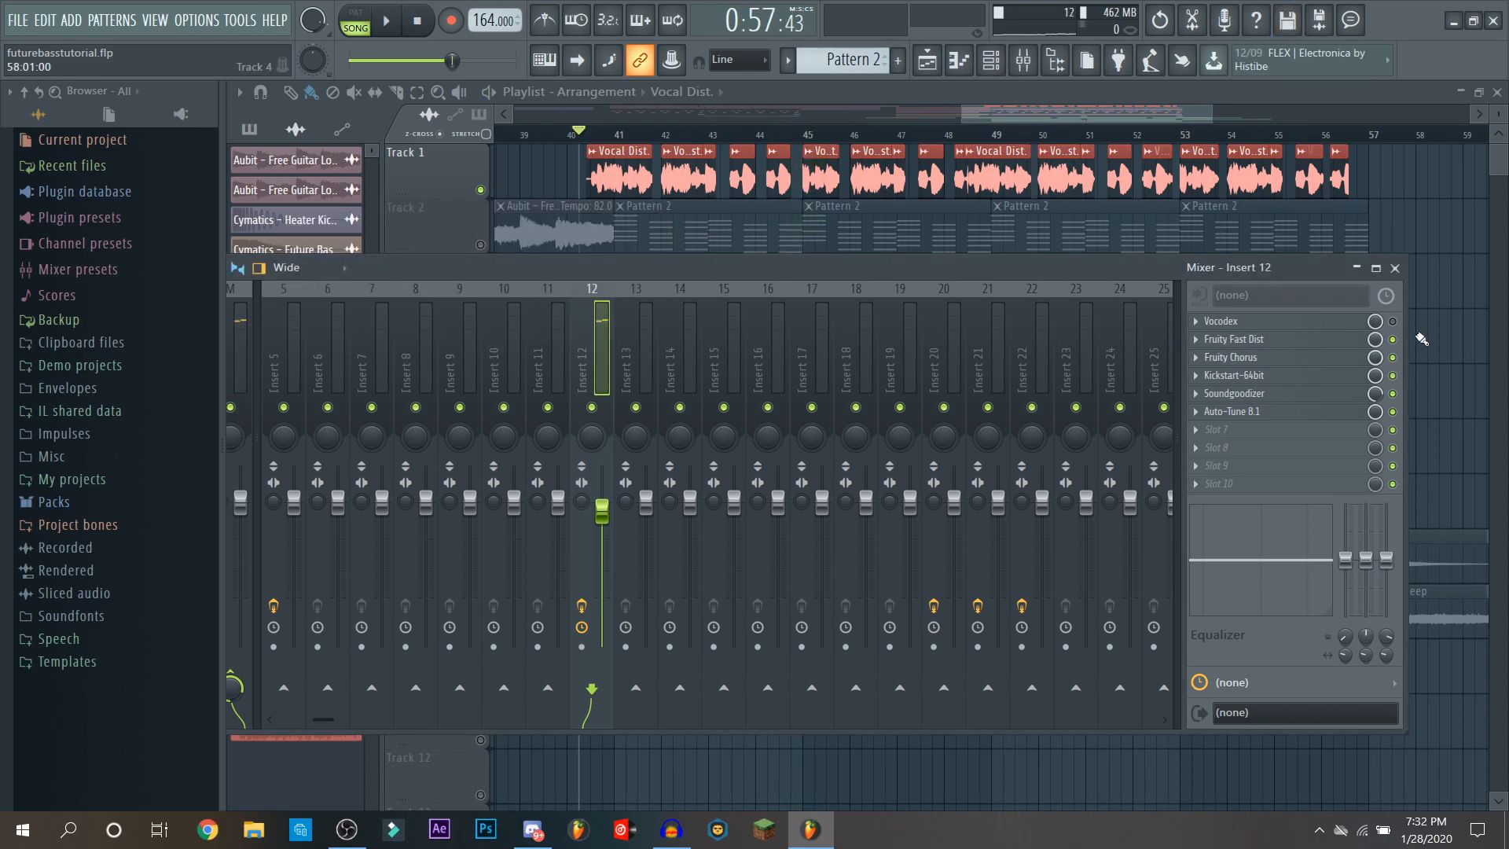
Step: Enable Vocodex on Insert 12 and take a brief look at its settings
click(1250, 322)
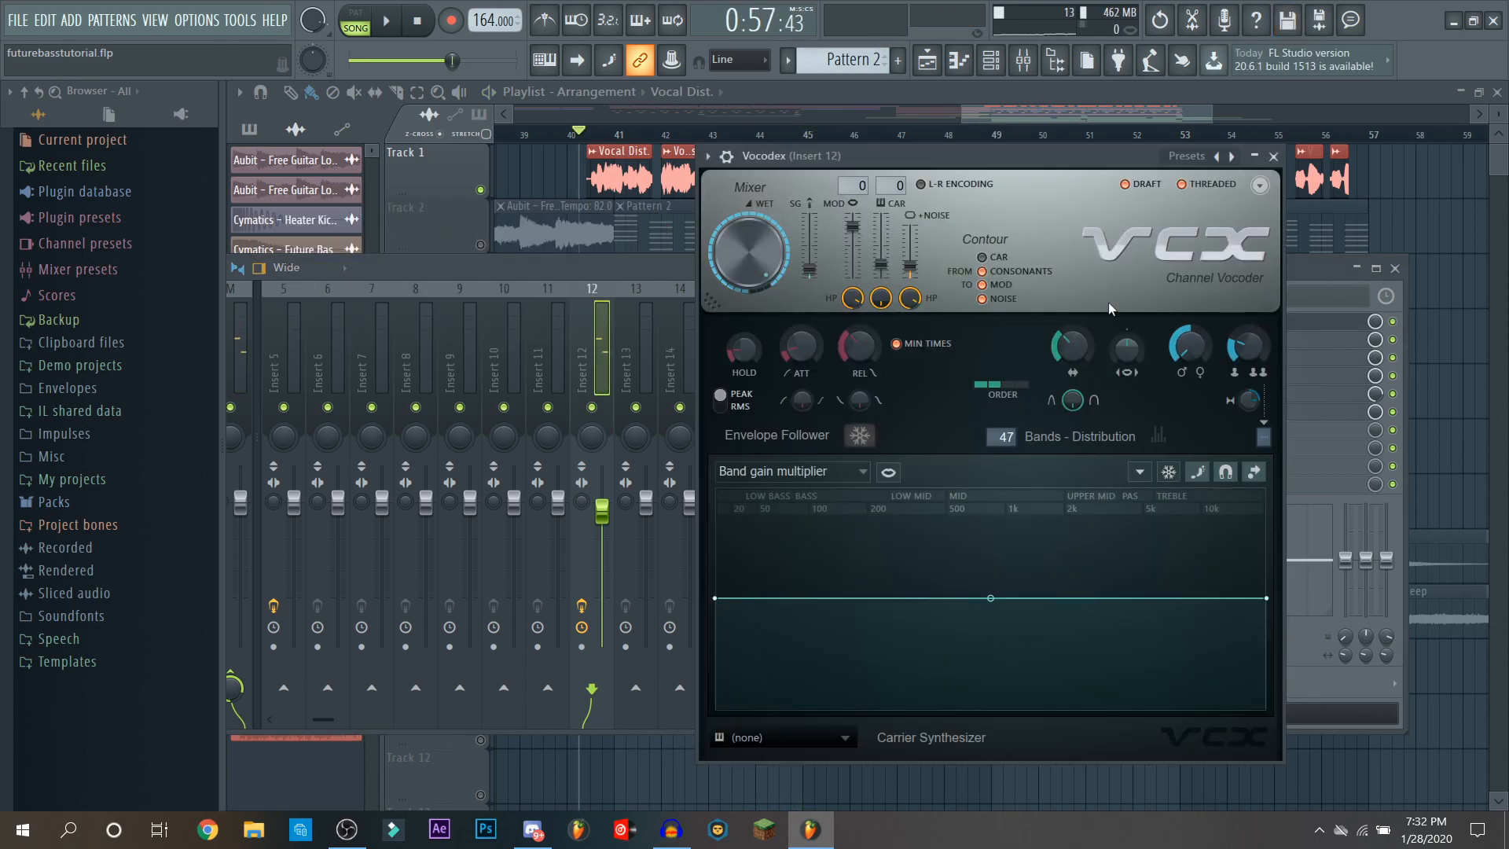
drag(954, 65, 719, 128)
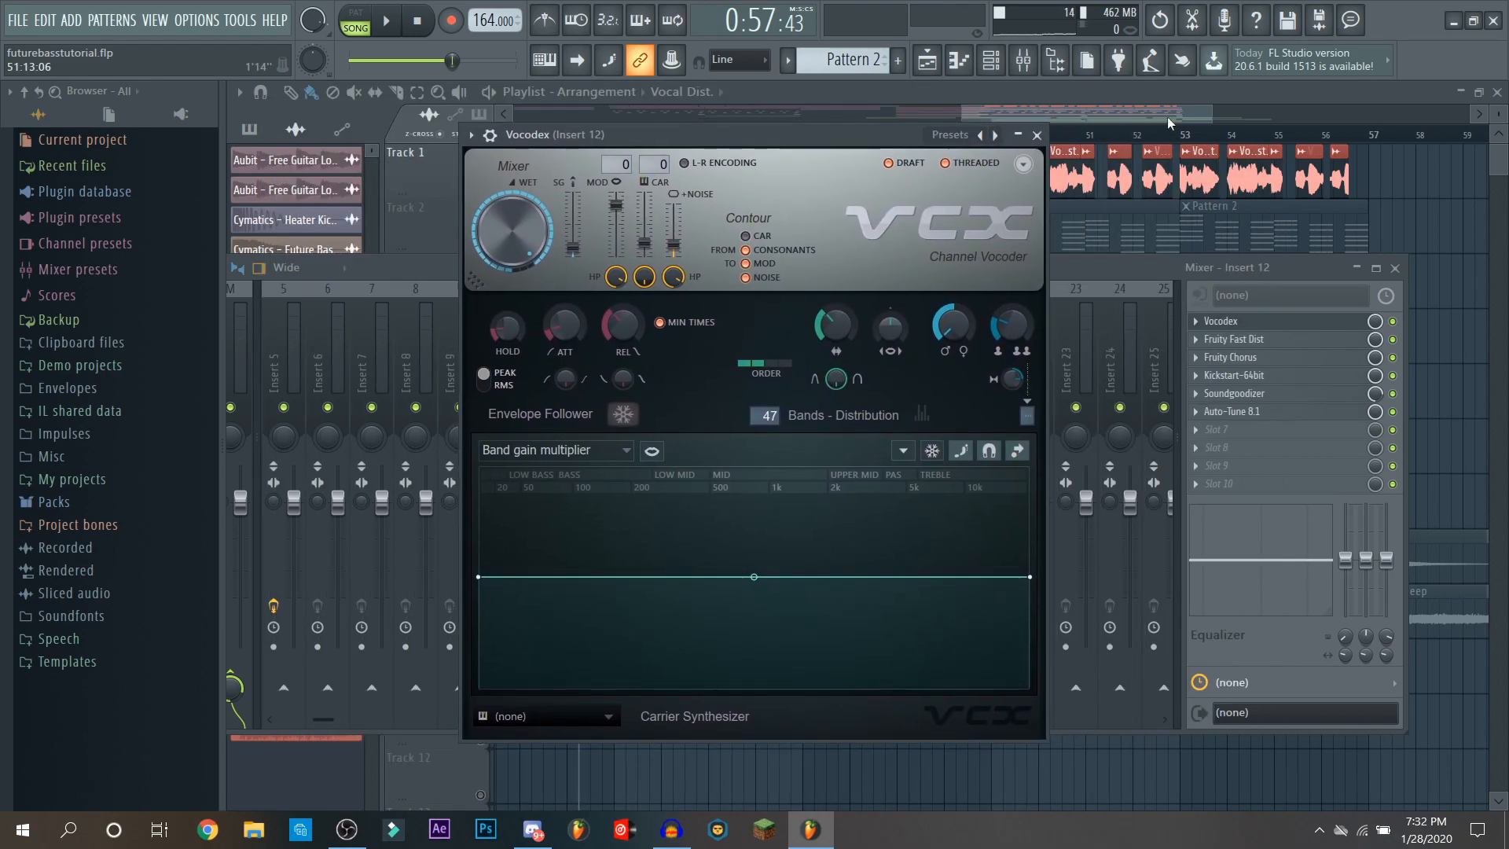
click(1036, 124)
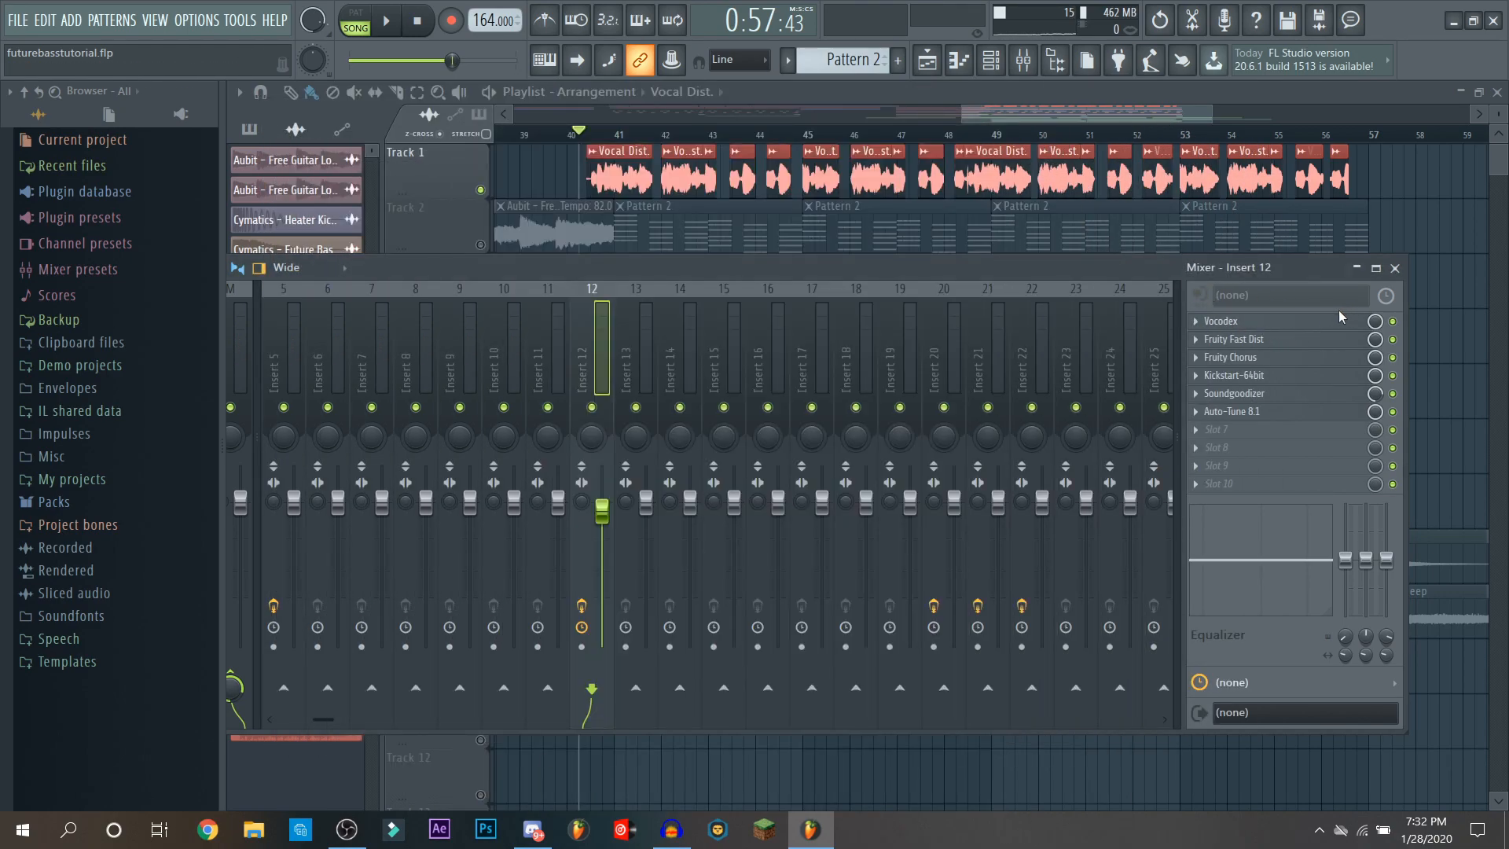
Step: Review the Vocodex controls and its list of built-in presets without changing anything, and close the plugin
right_click(1393, 394)
click(1288, 279)
click(1242, 323)
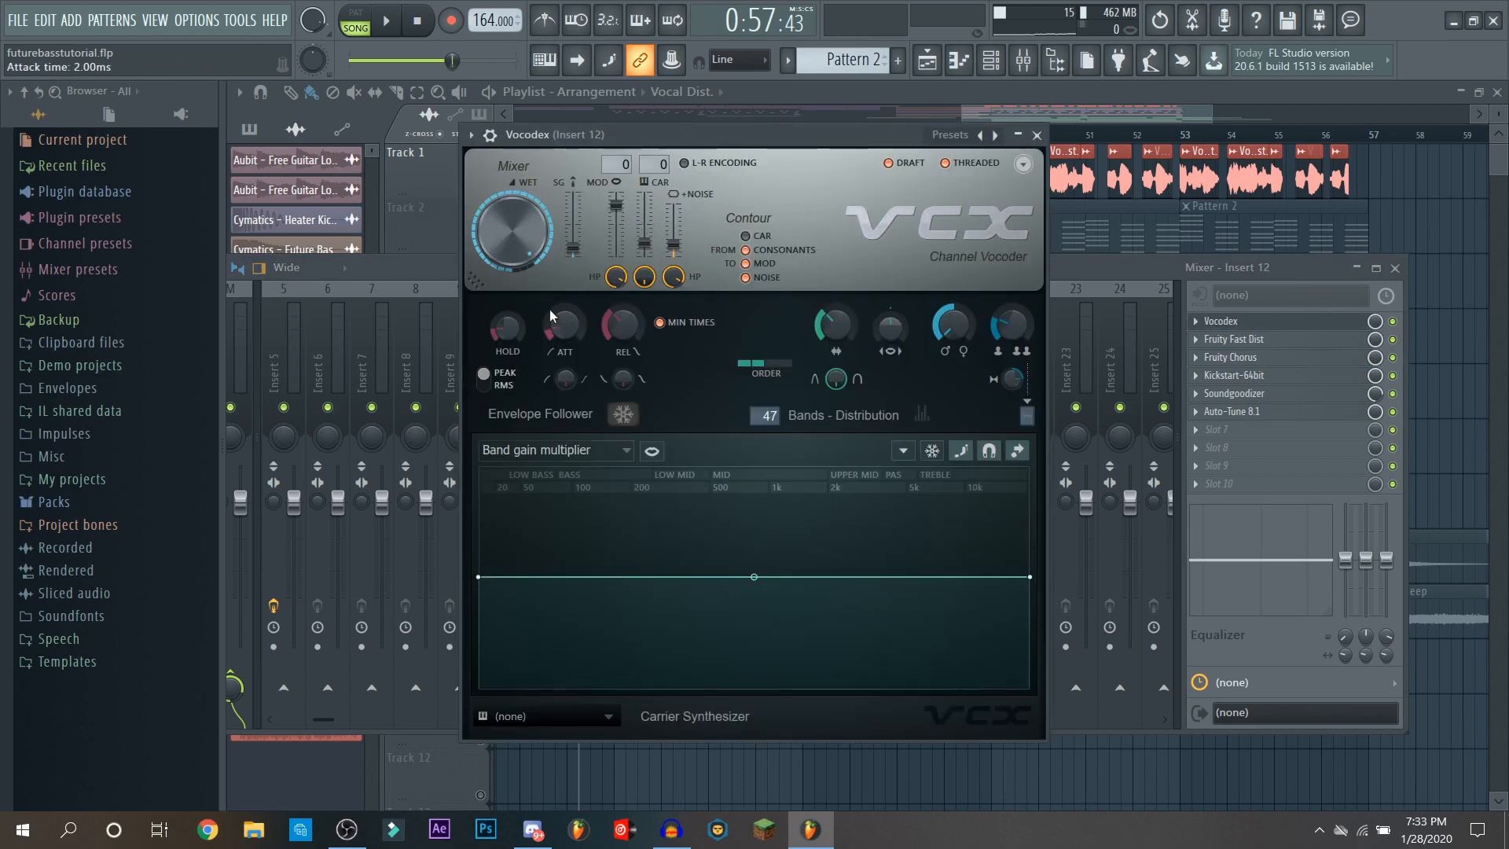
click(470, 135)
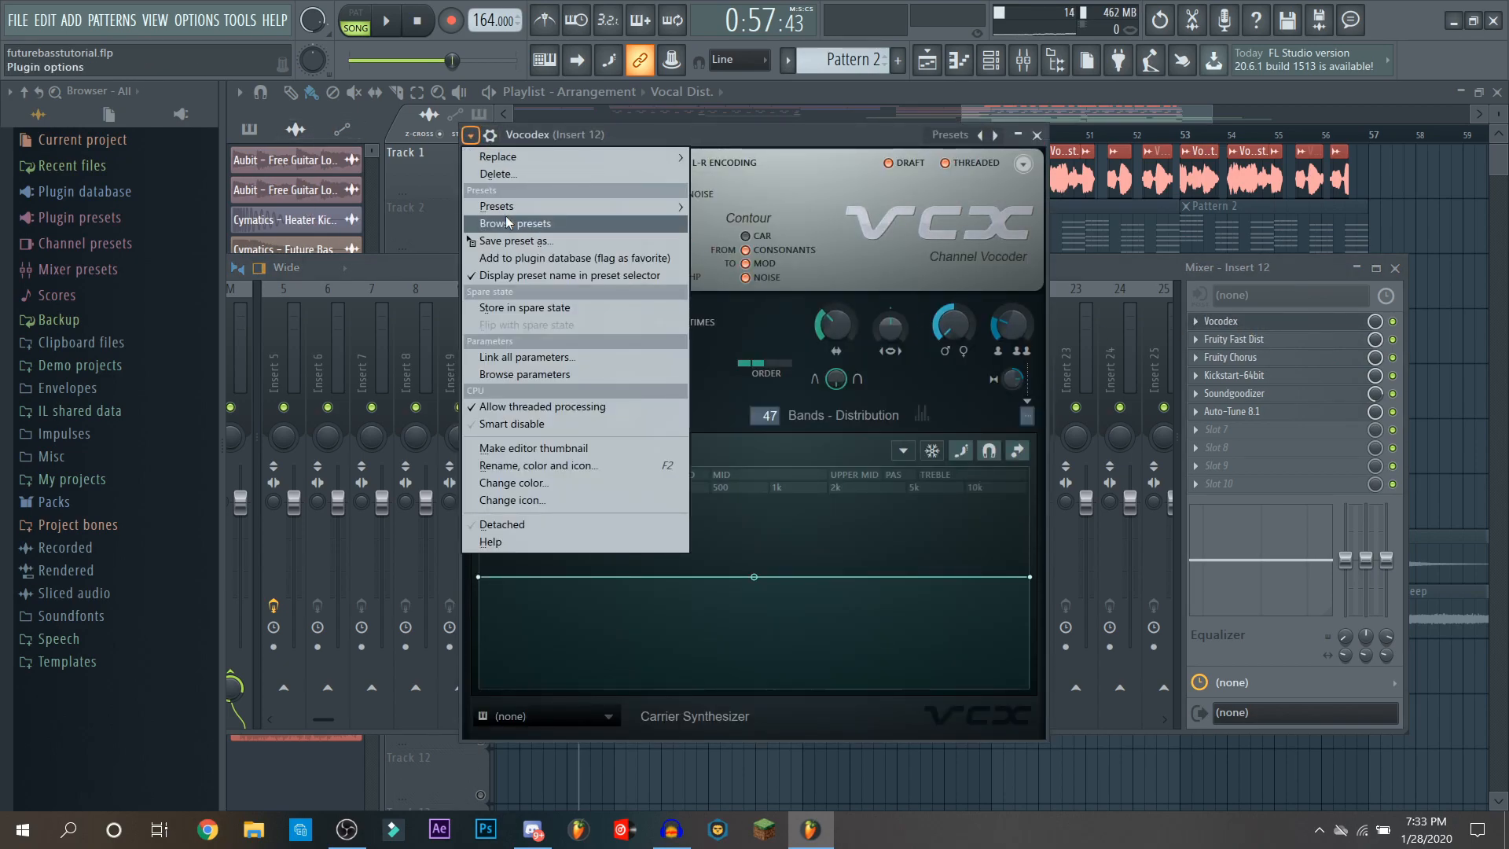
mouse_move(507, 207)
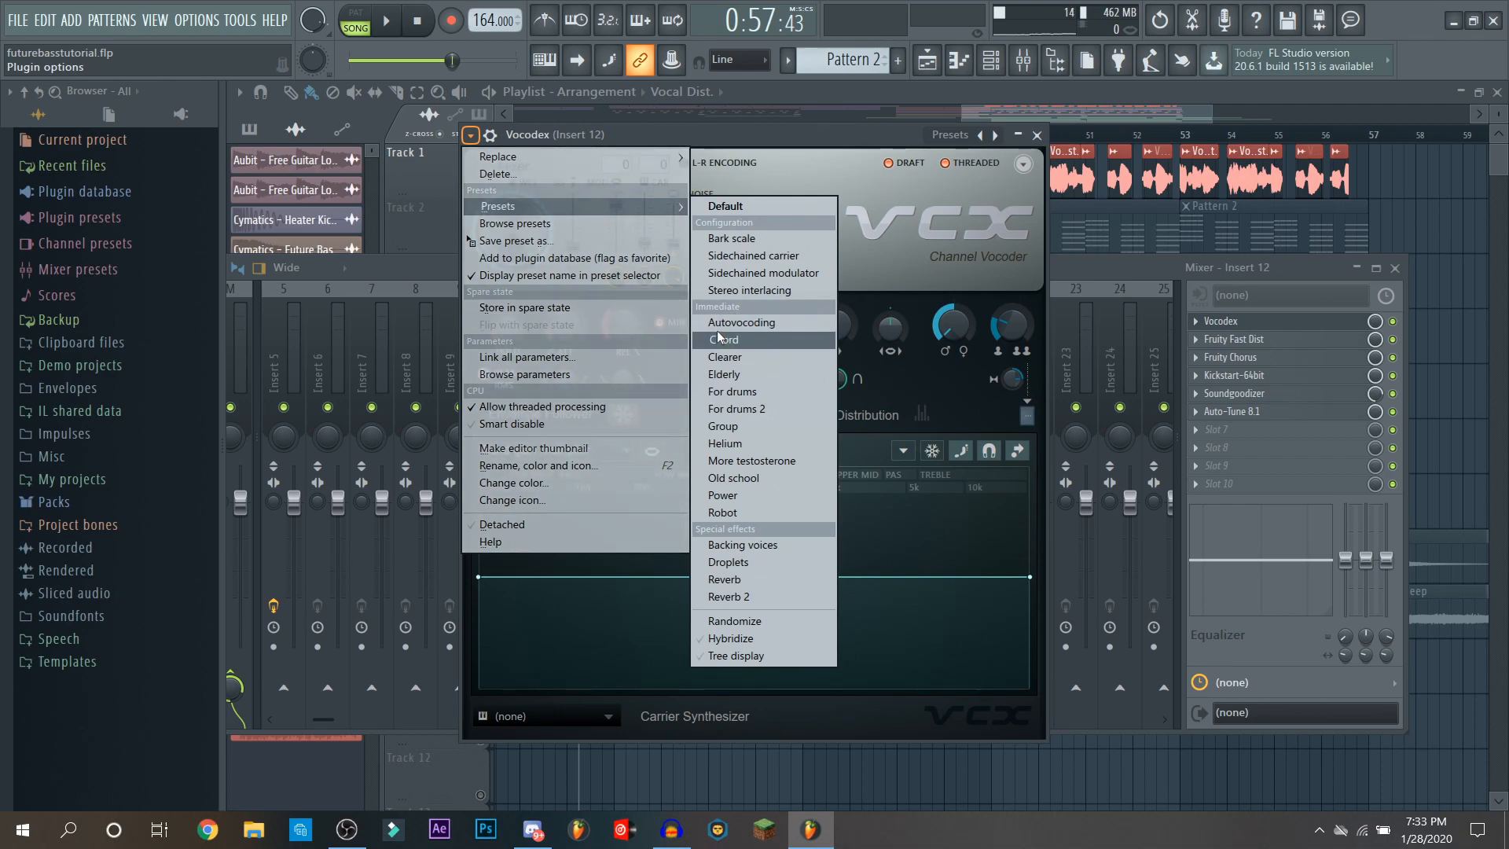
click(788, 139)
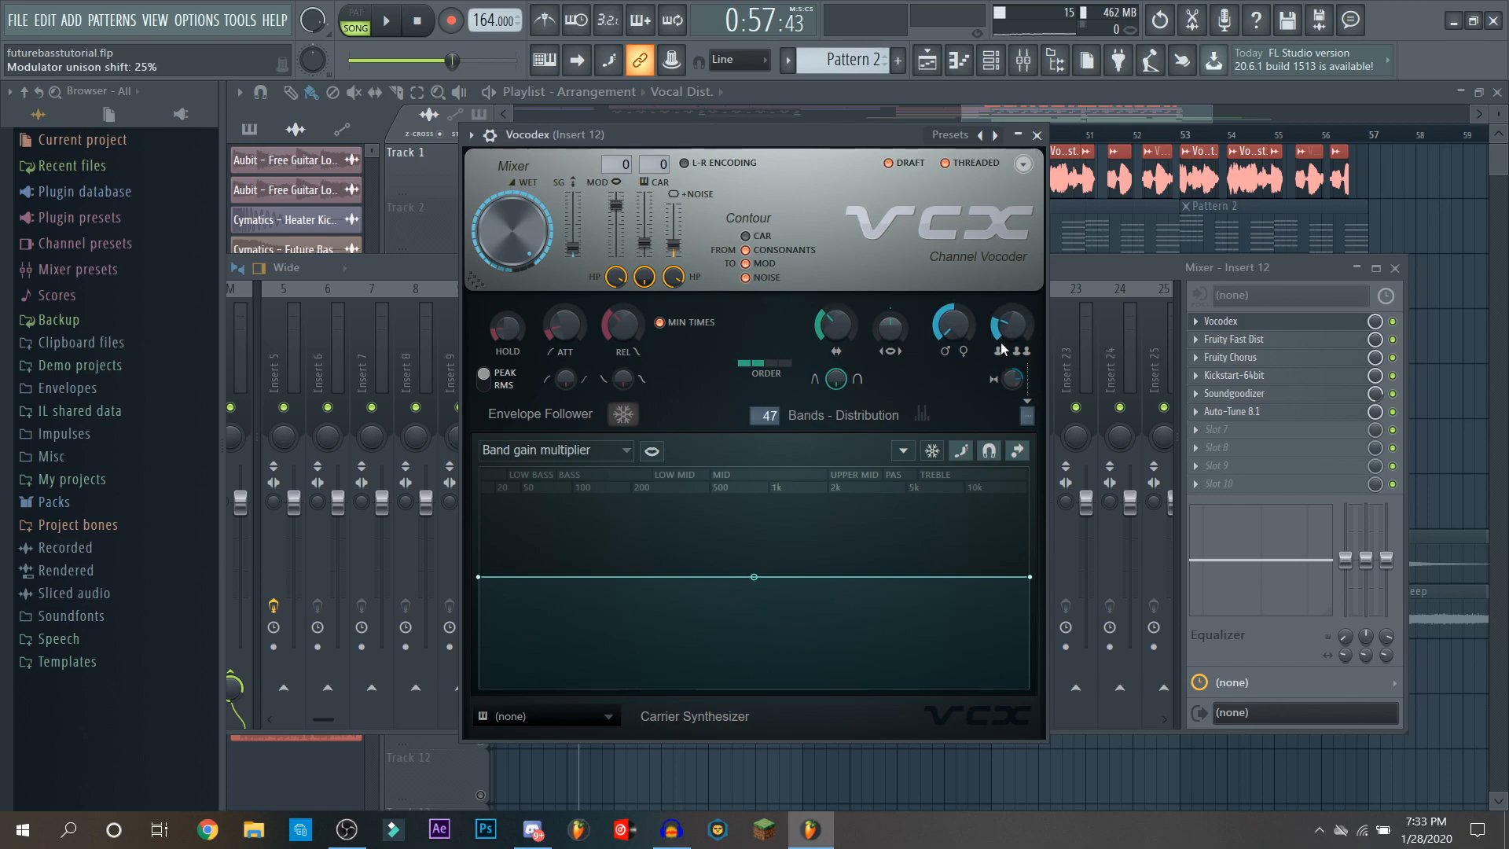
click(1036, 135)
Step: Listen to the vocal chops with the complete Insert 12 effects chain enabled and close the mixer
key(space)
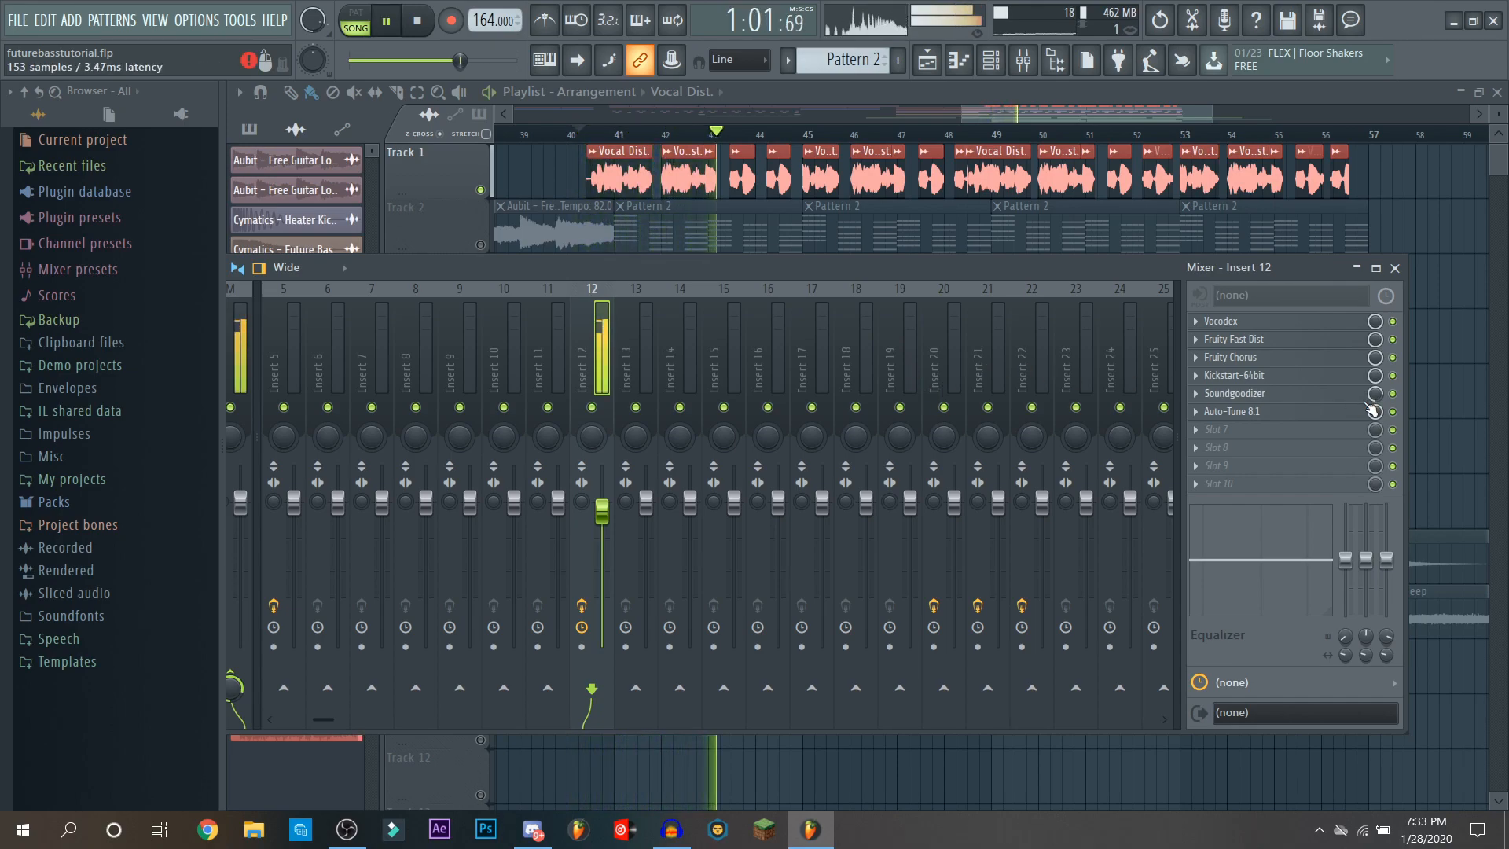
key(space)
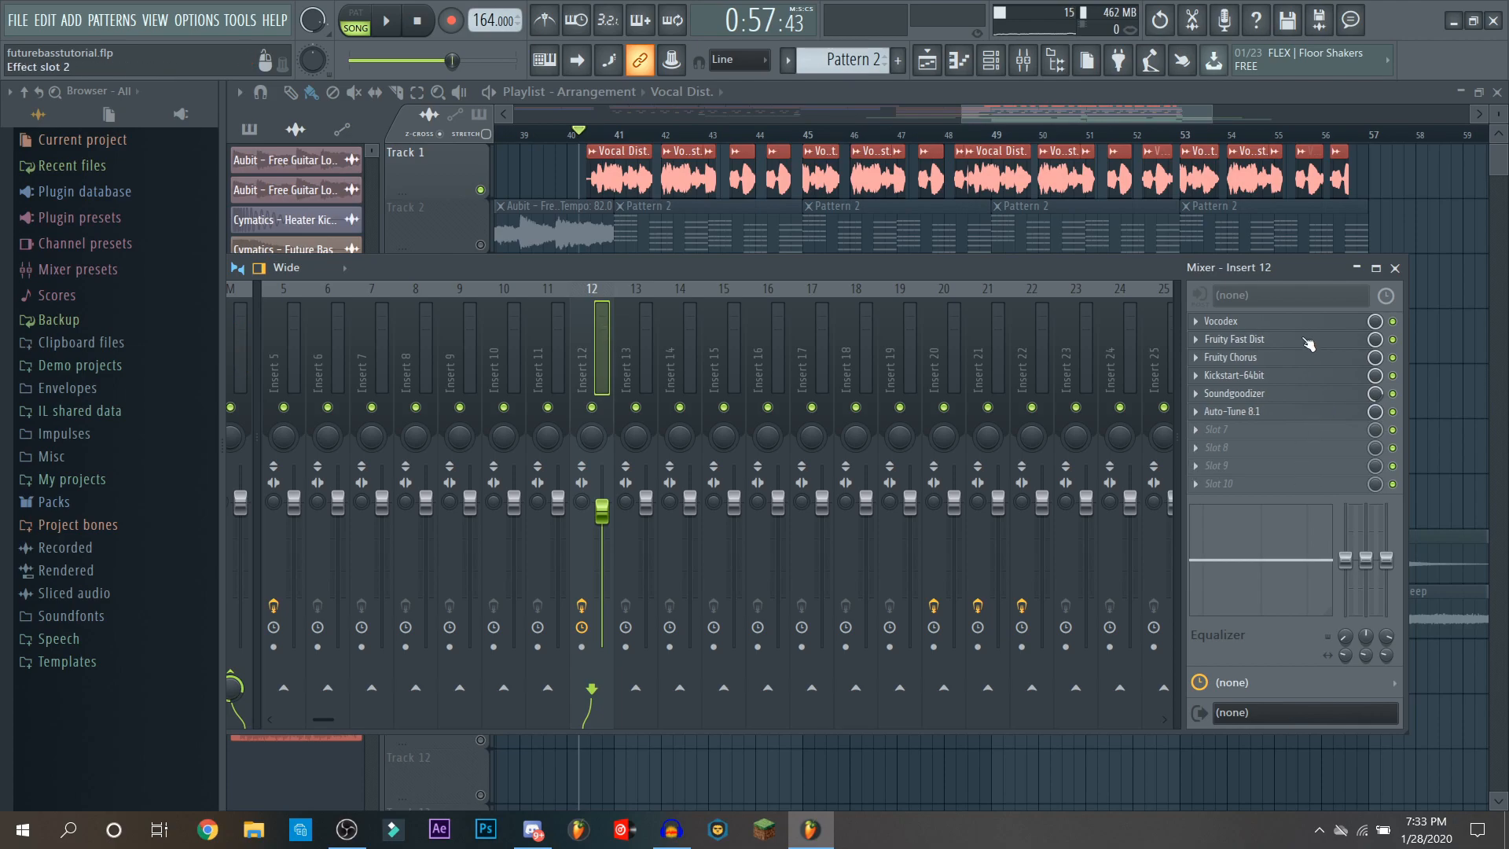
click(1325, 393)
click(544, 315)
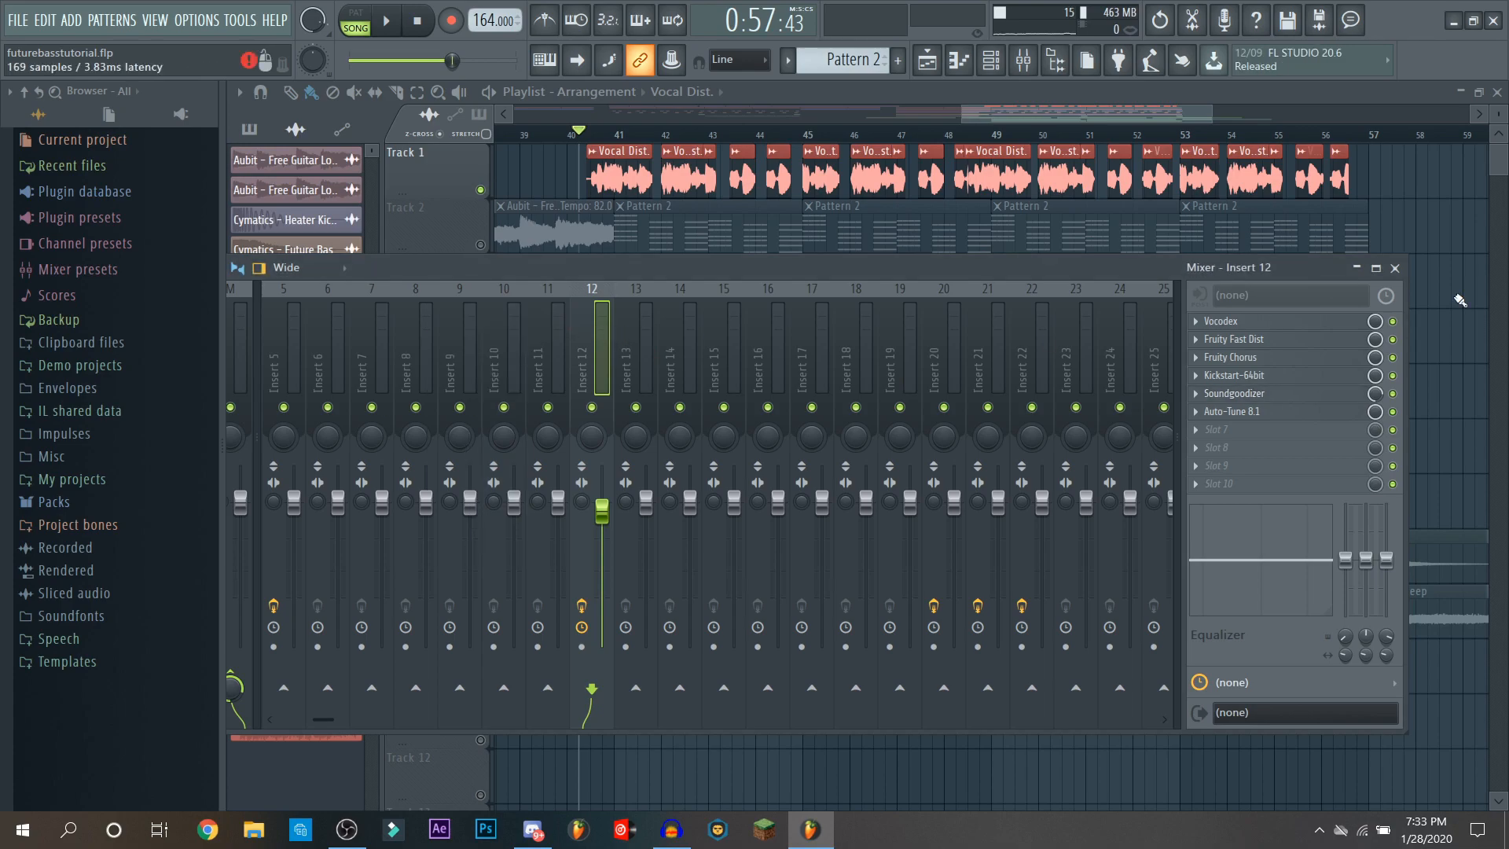
click(1395, 268)
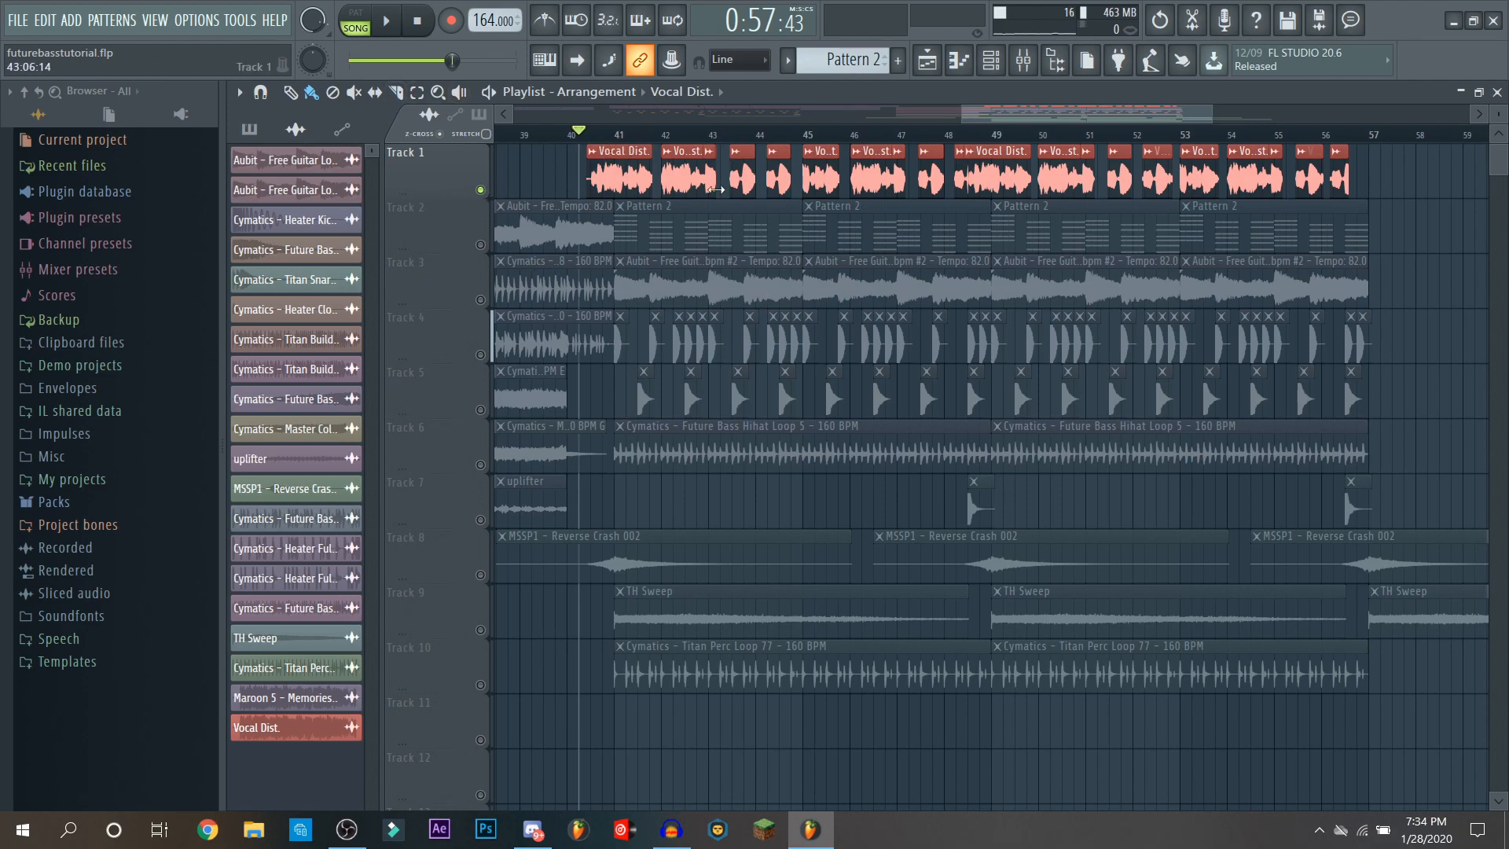
Step: Unsolo Track 1 so all tracks sound, return to the song's beginning, and play the full arrangement
ctrl+click(480, 189)
drag(1092, 122, 604, 123)
drag(706, 115, 1038, 134)
drag(946, 120, 521, 244)
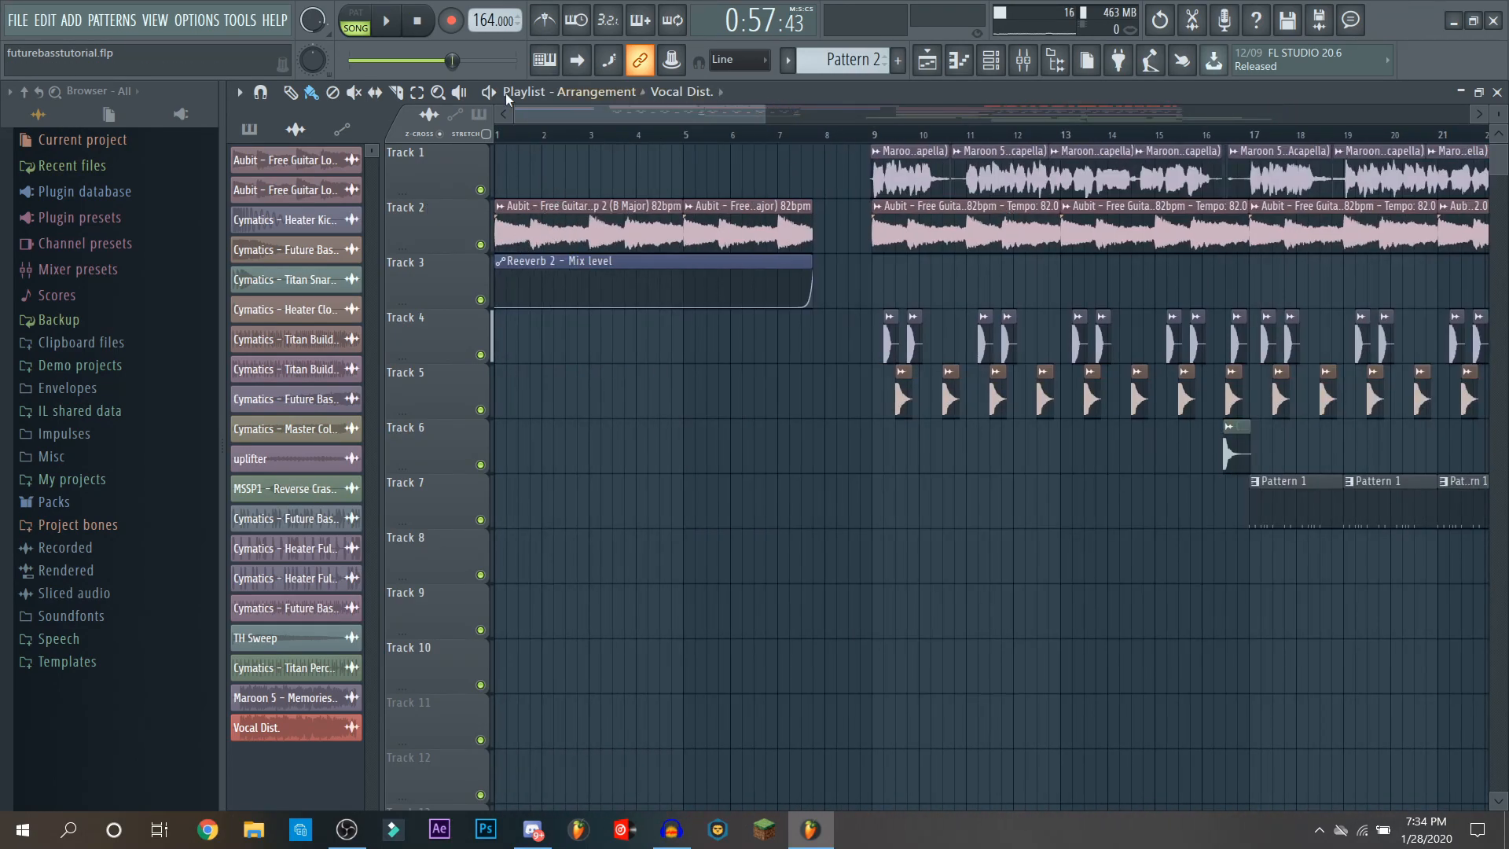
click(419, 23)
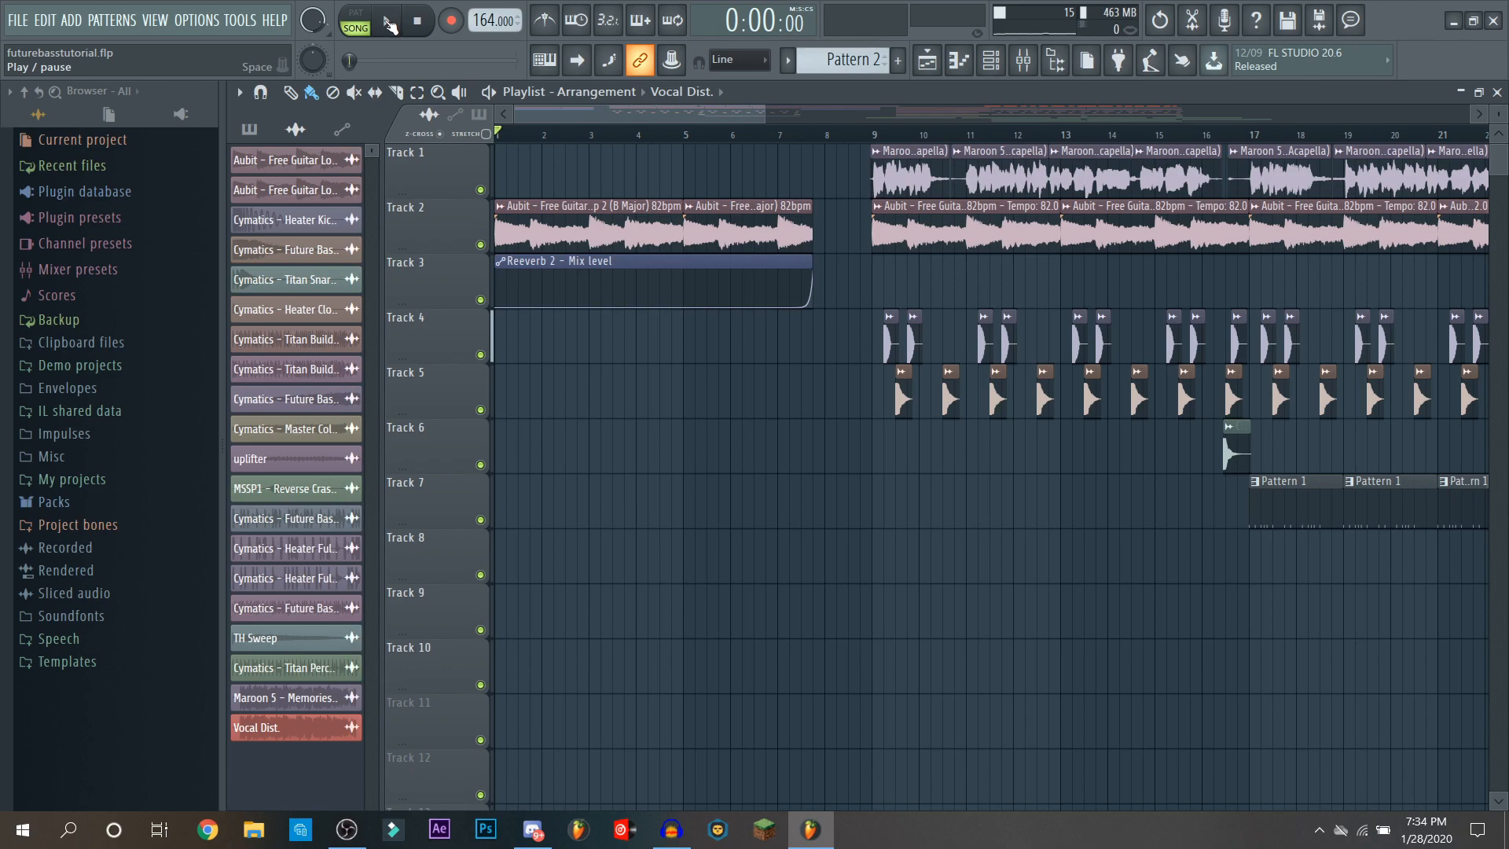
click(391, 25)
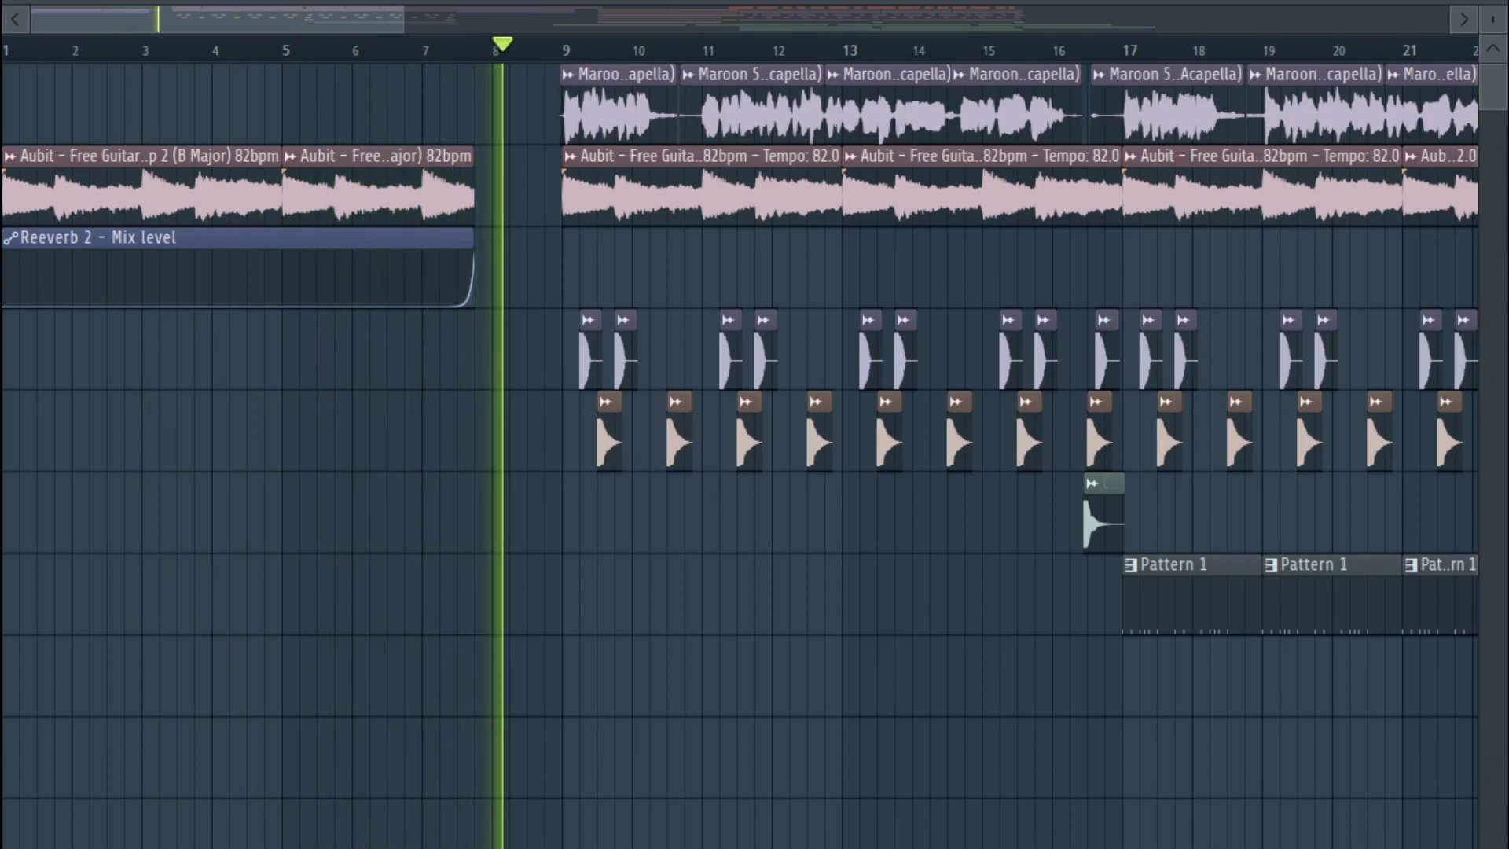
scroll(739, 440, right, 4)
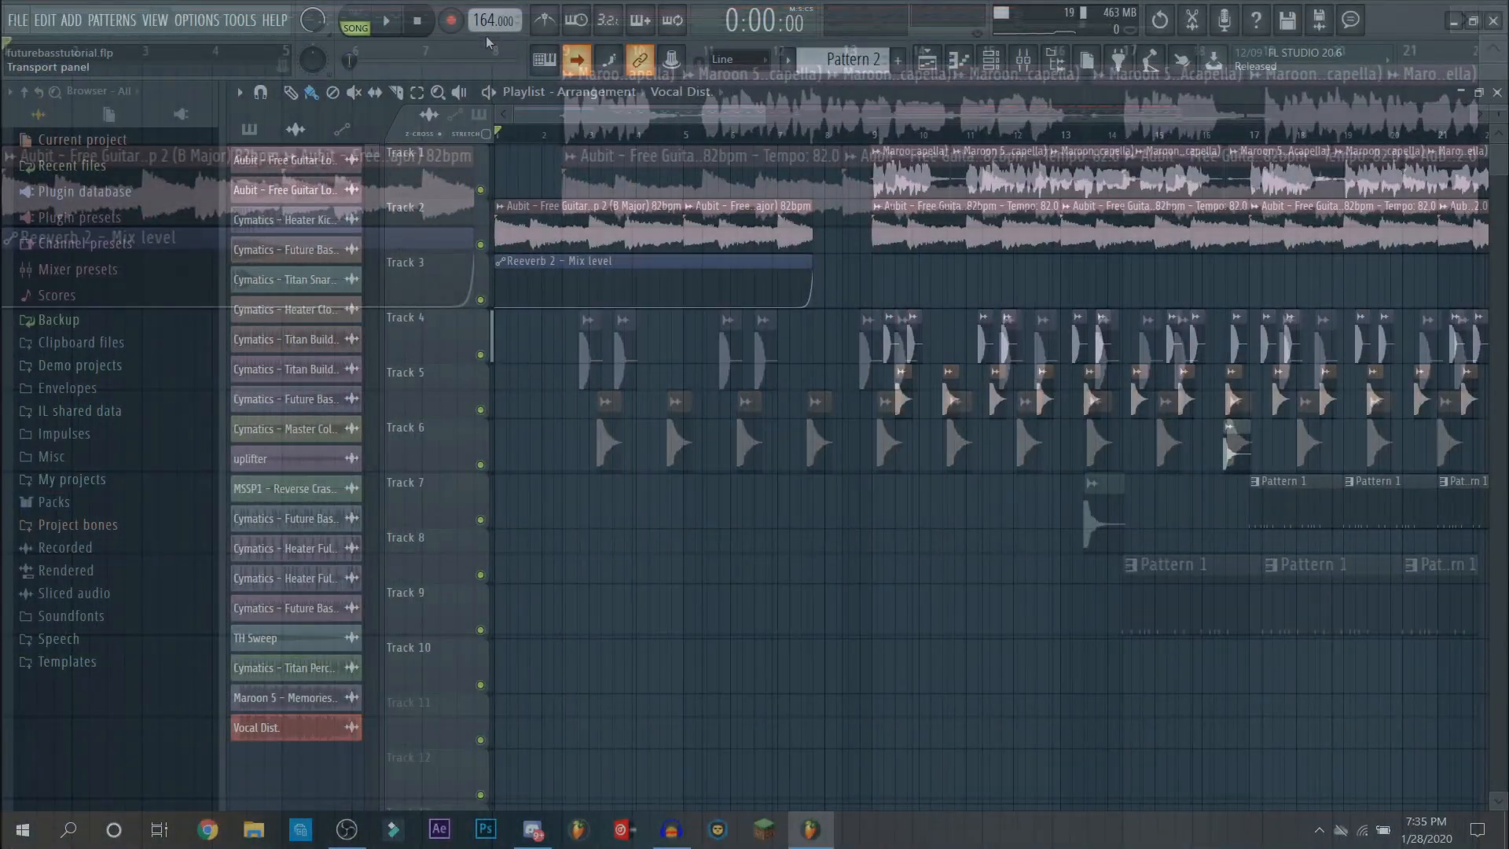
drag(577, 112, 1270, 321)
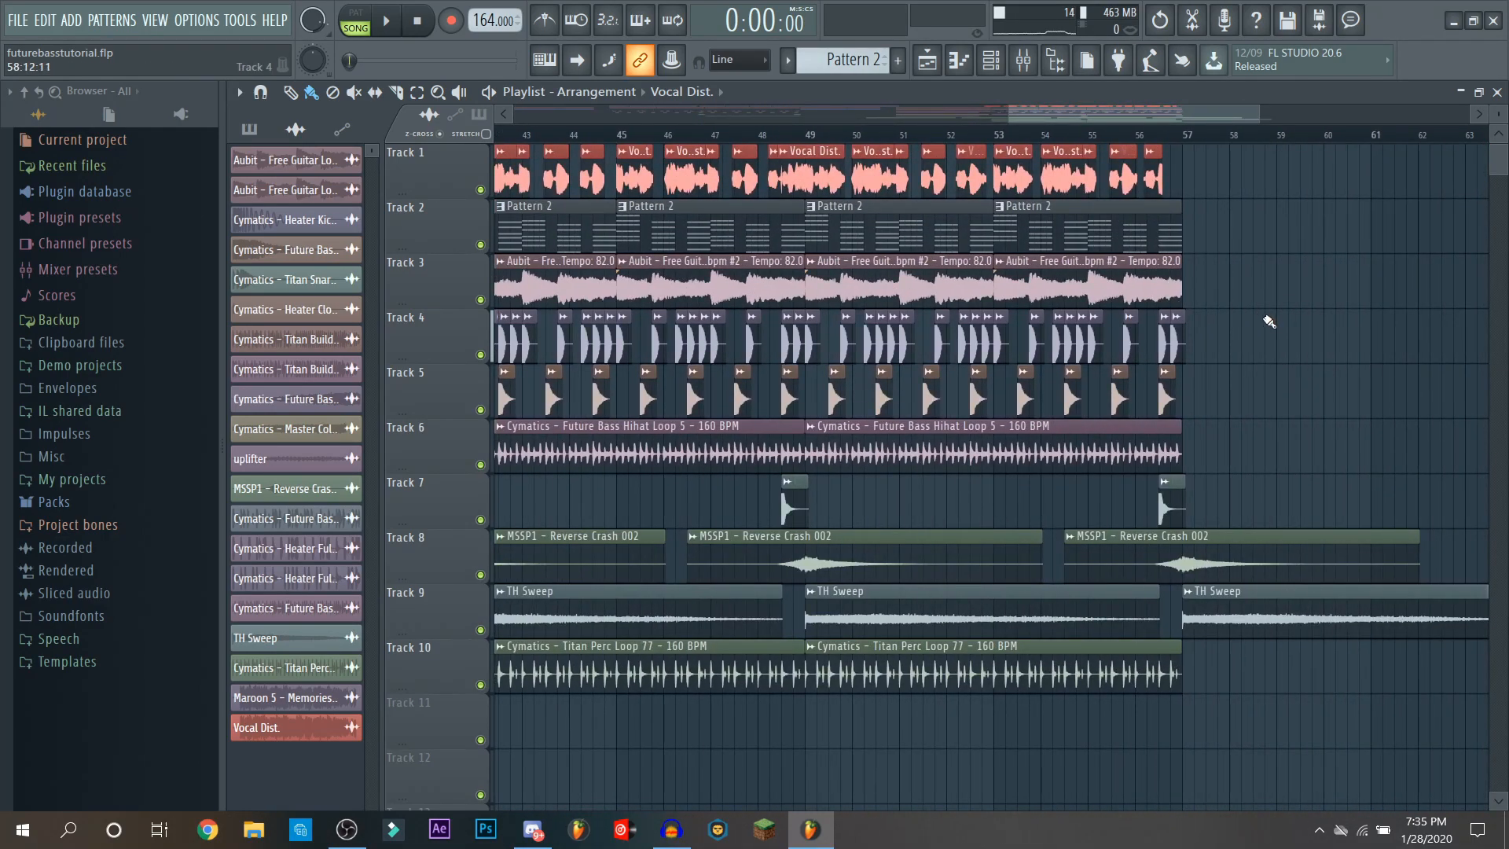
drag(1152, 118, 1300, 261)
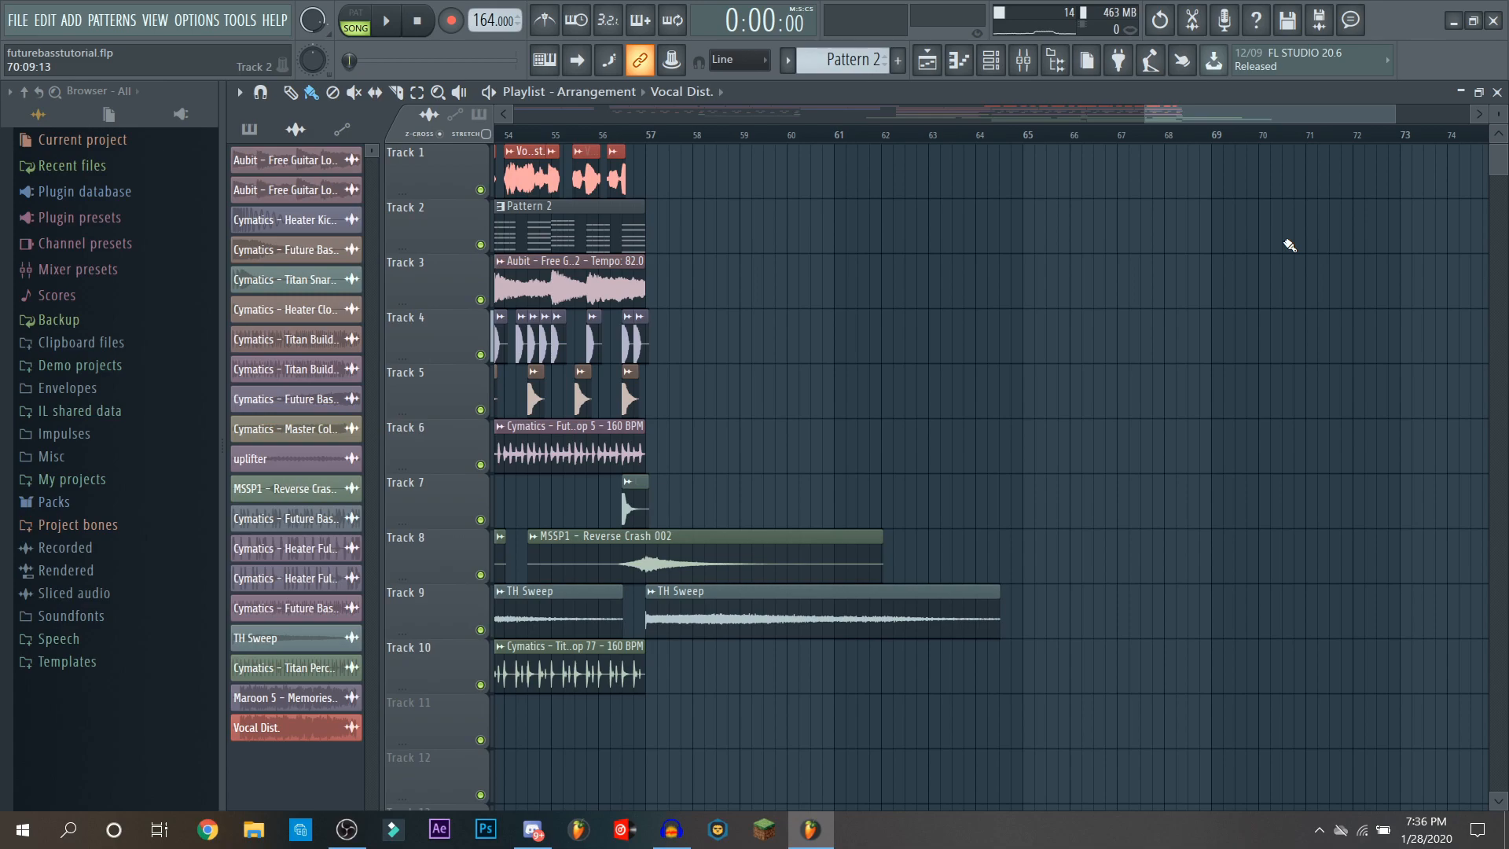
drag(1191, 115, 562, 197)
drag(699, 118, 1168, 176)
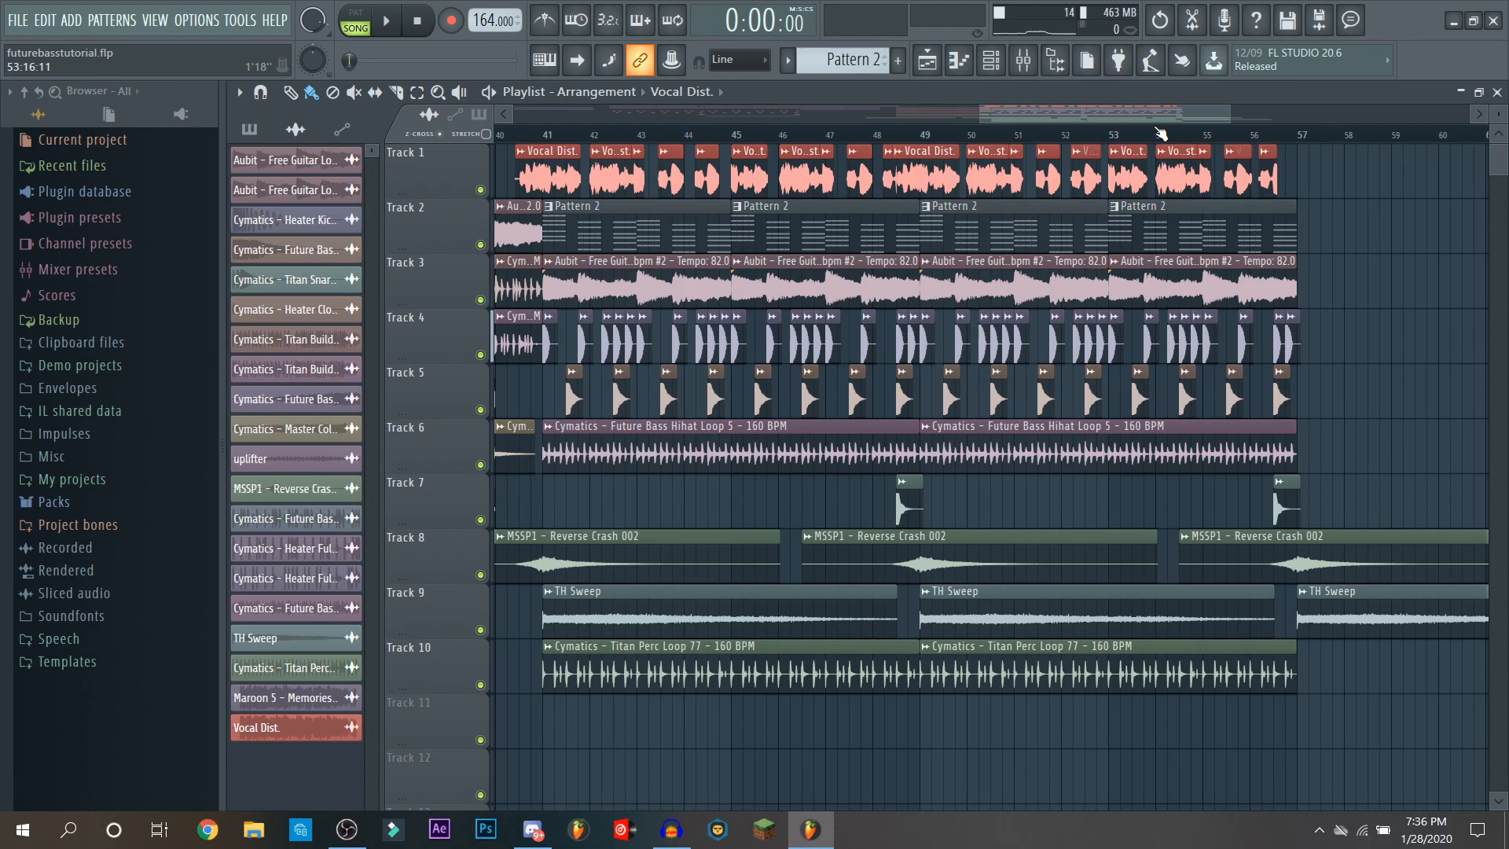
drag(1139, 111, 675, 173)
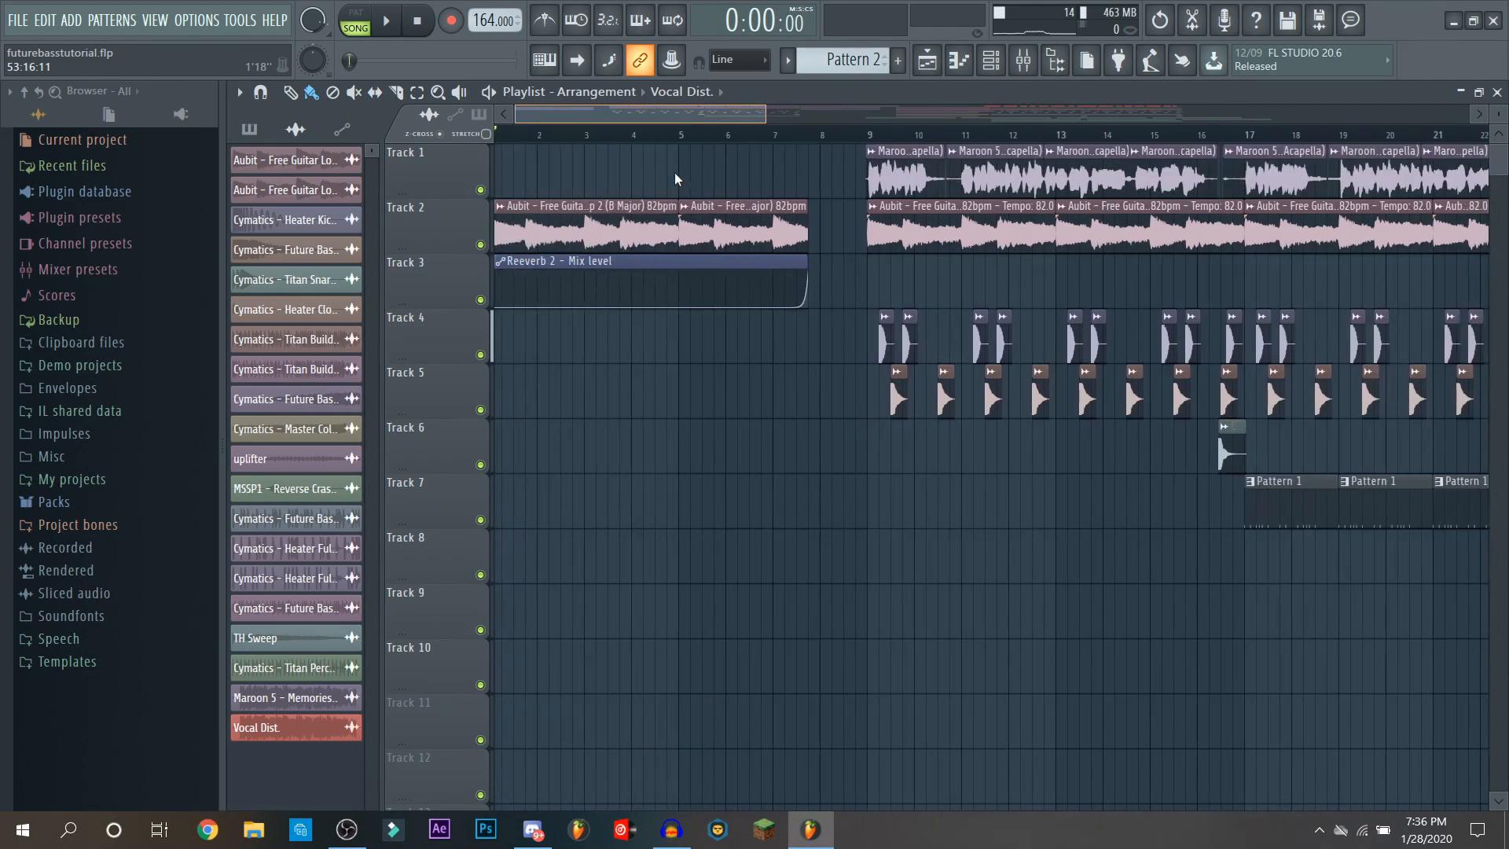
drag(619, 118, 1173, 244)
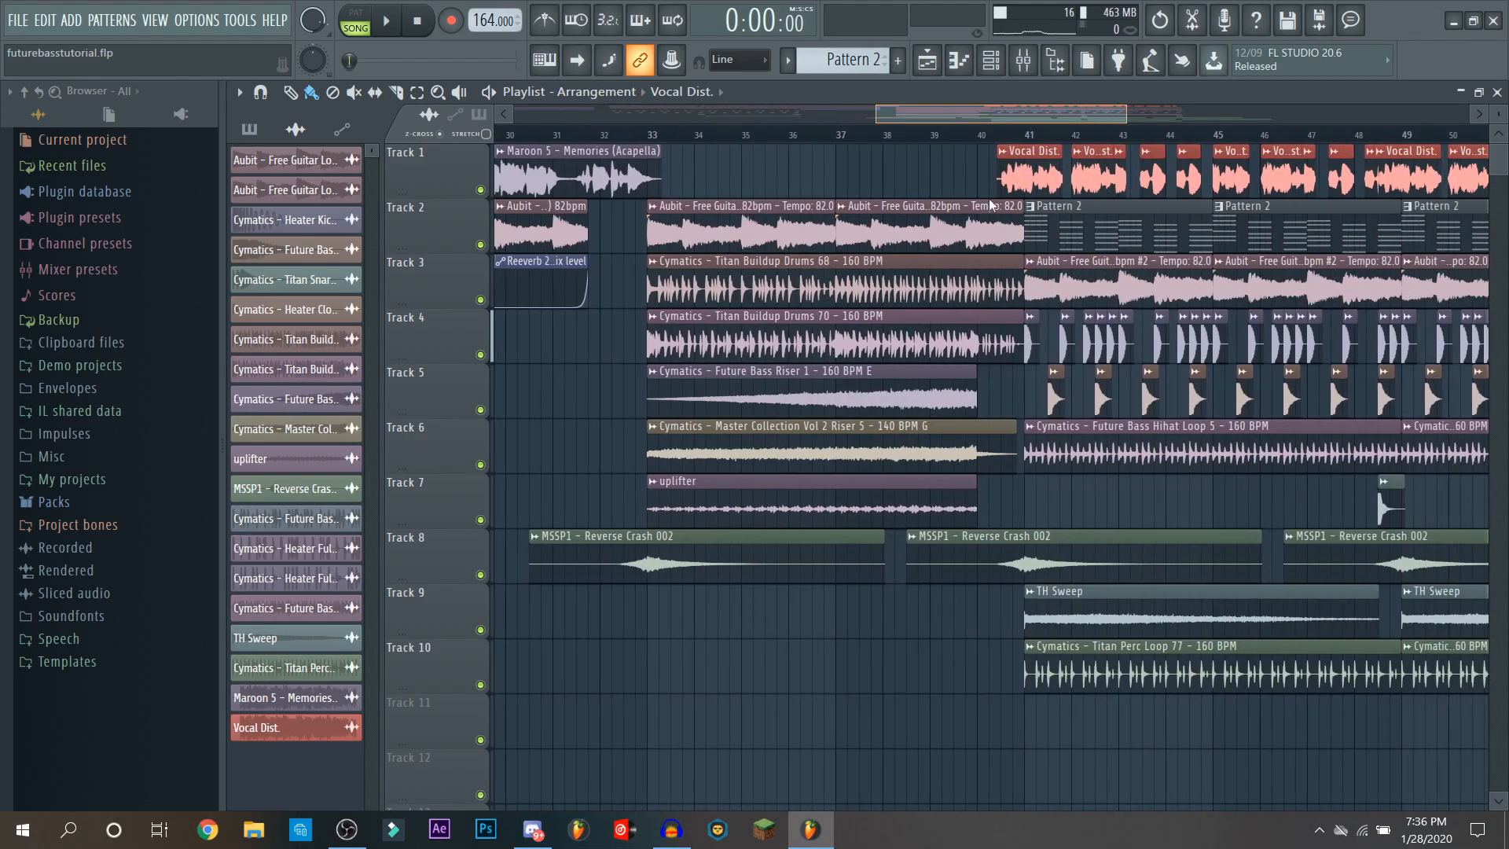